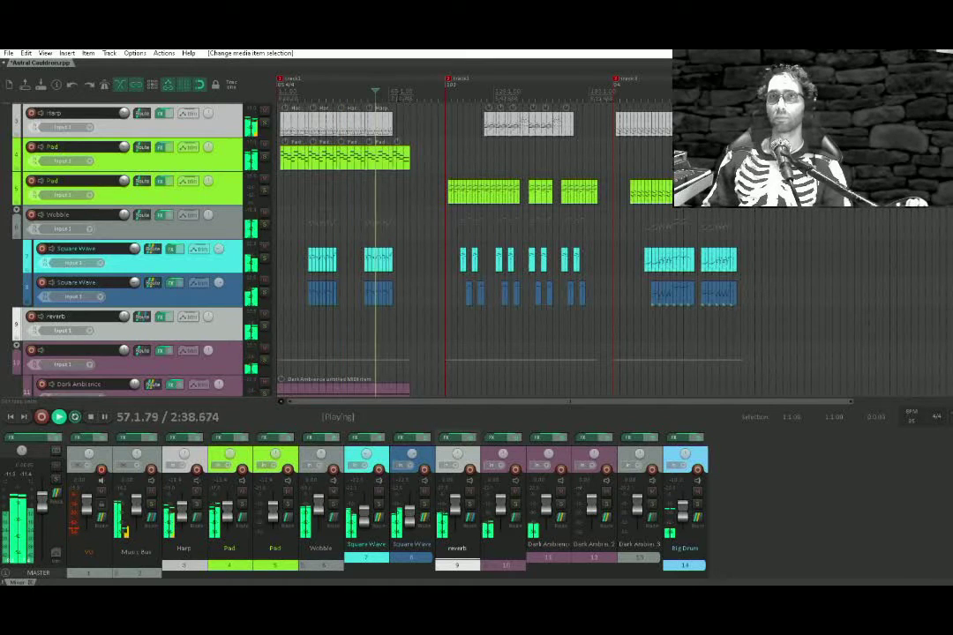
Stop the track 1 playback and audition the track 2 section, listening to passages around measures 117 and 149
key("space")
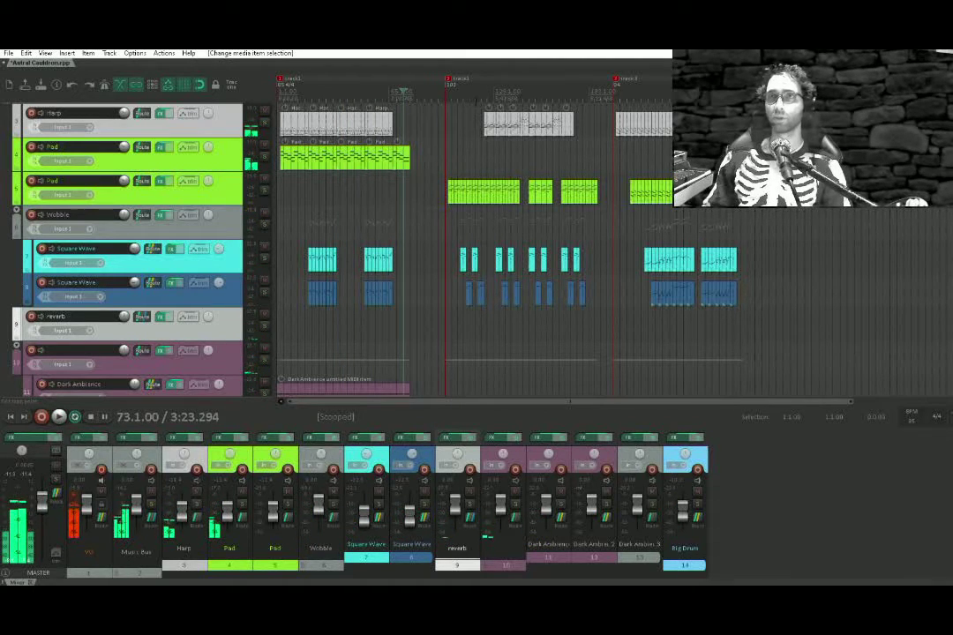
key("space")
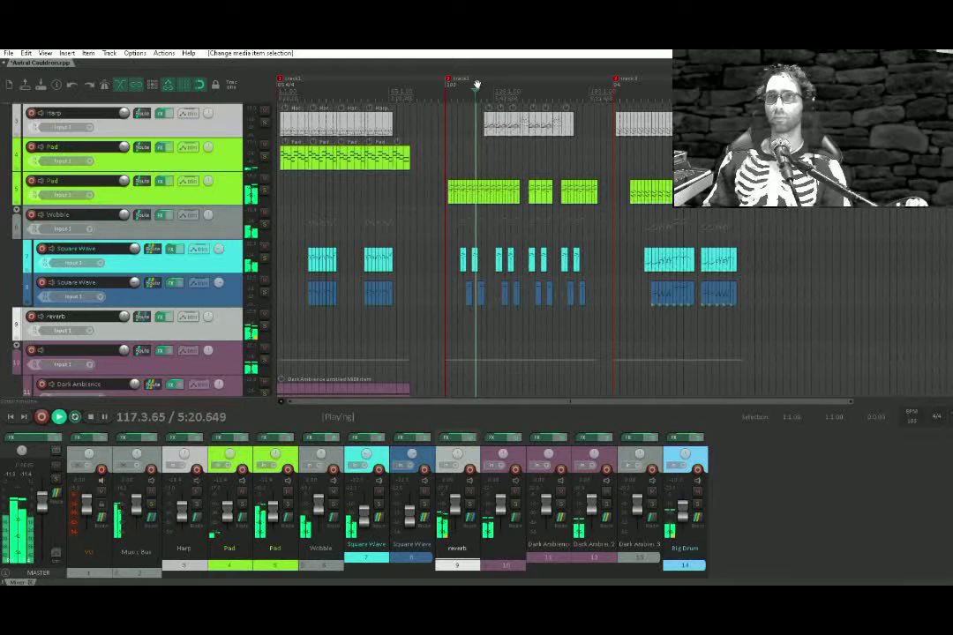
scroll(492, 119, "up", 2)
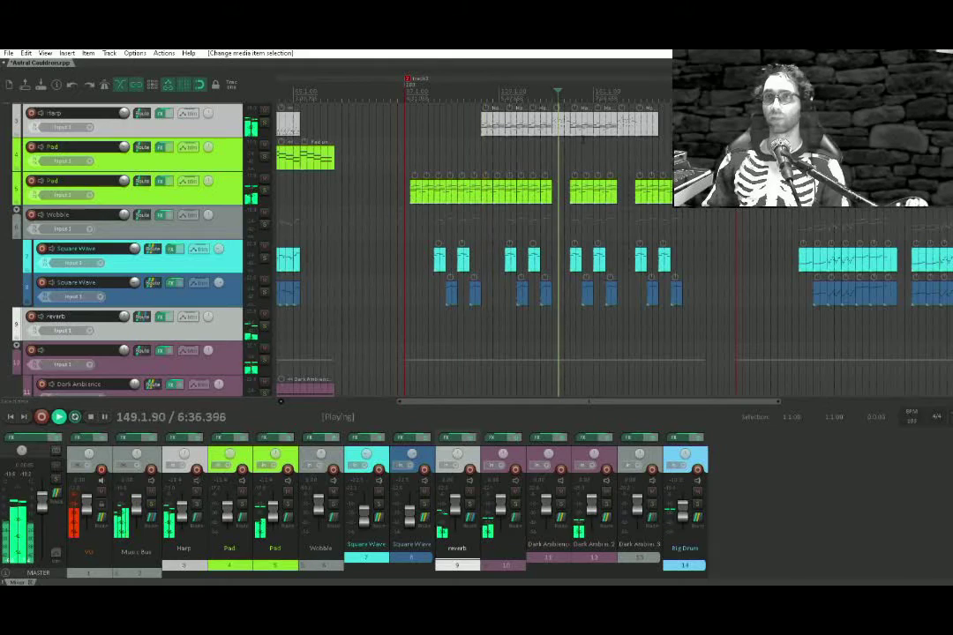
scroll(609, 239, "down", 2)
scroll(128, 247, "up", 2)
key("space")
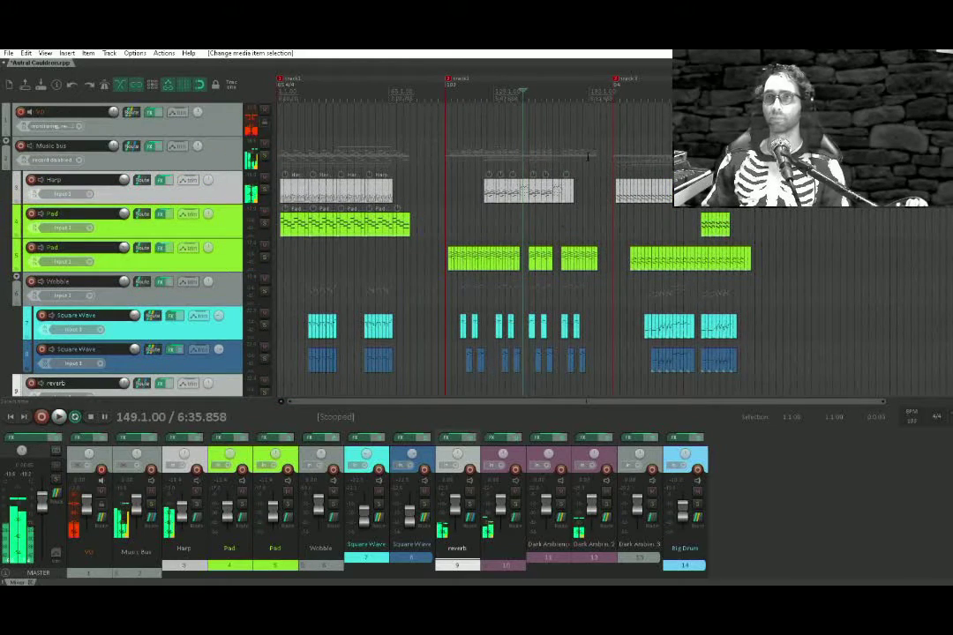
Audition the track 3 section from about measure 235 through the closing Pad items, and stop playback
scroll(591, 115, "down", 1)
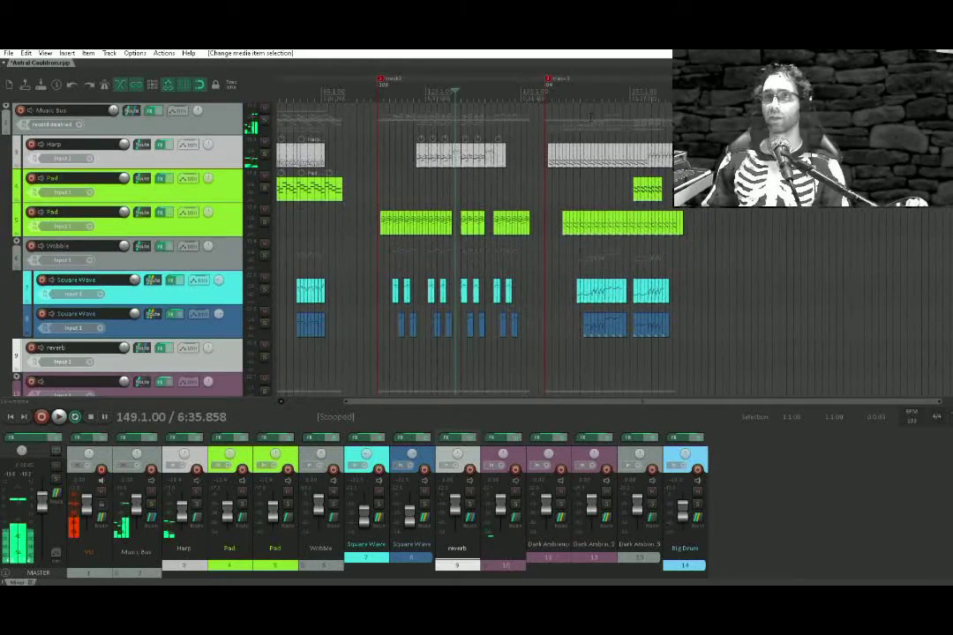
left_click(586, 116)
key("space")
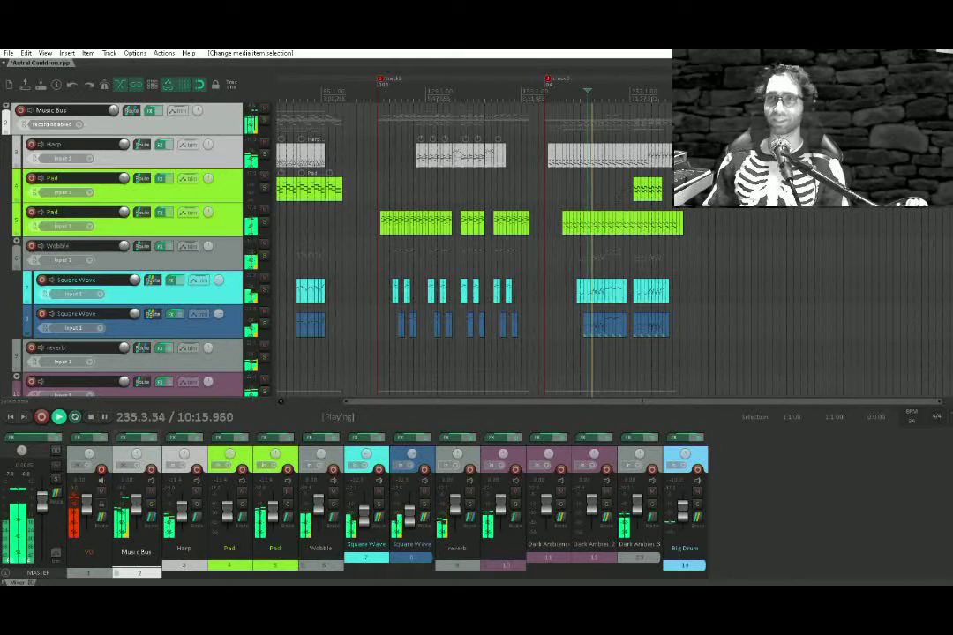
scroll(601, 261, "up", 6)
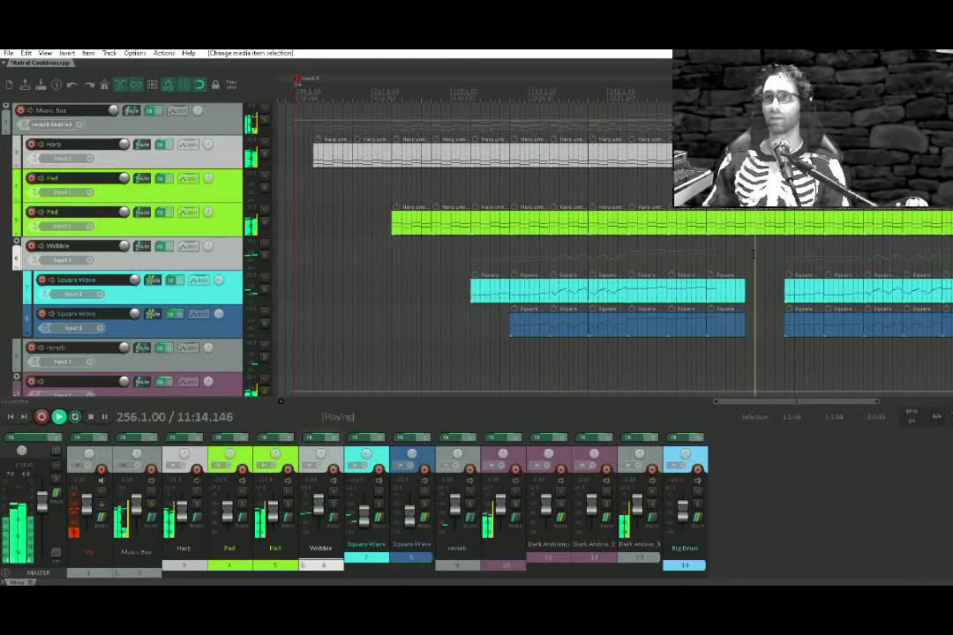
scroll(791, 302, "up", 1)
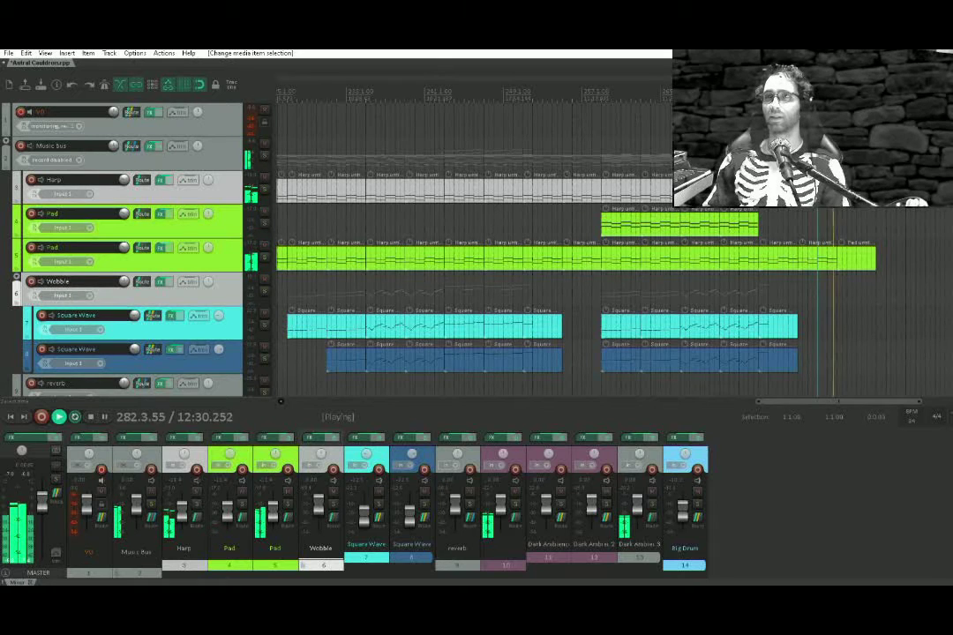
left_click(833, 262)
key("space")
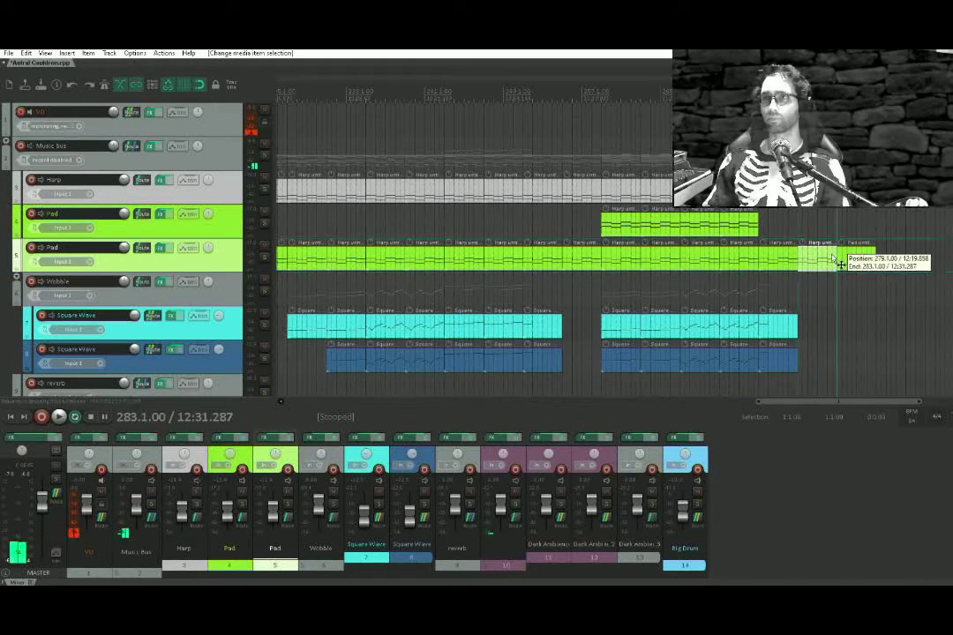
Open the MIDI item at measure 279 on the lower Pad track and check the lower note of its last chord
double_click(837, 258)
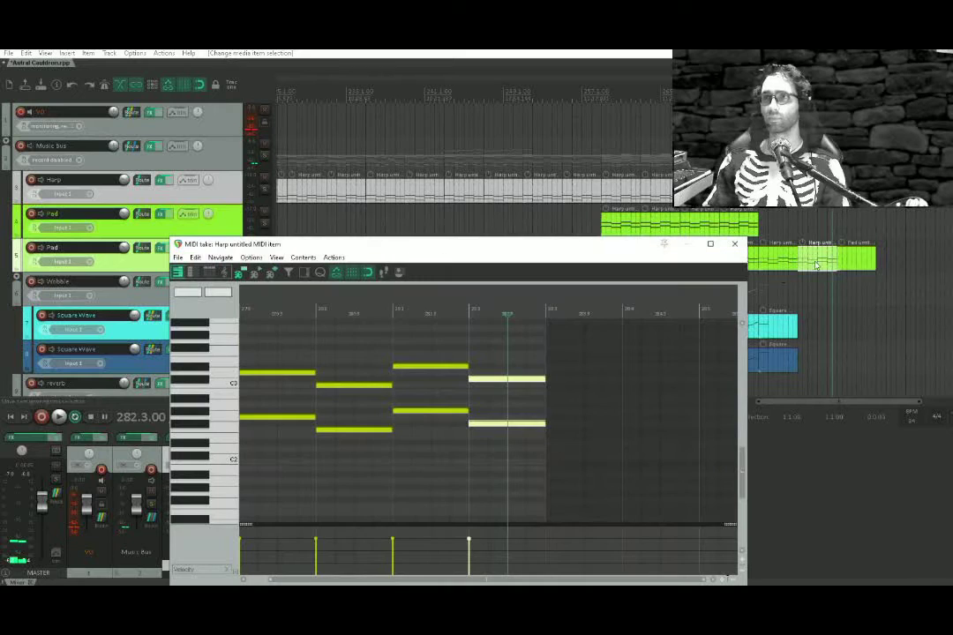
left_click(486, 424)
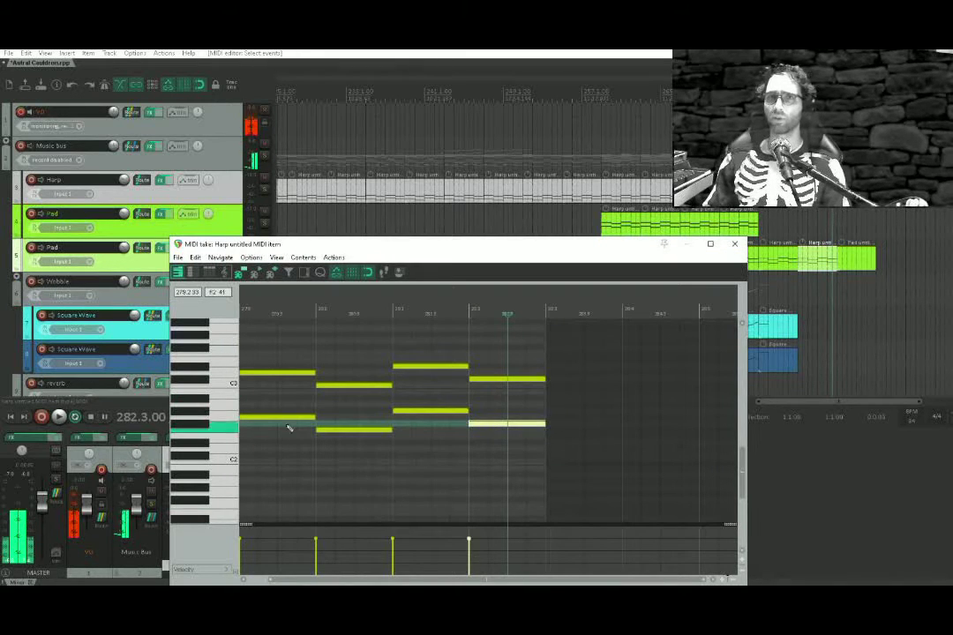
key("Escape")
Add a marker at measure 293, in the empty space after the end of track 3
left_click(512, 258)
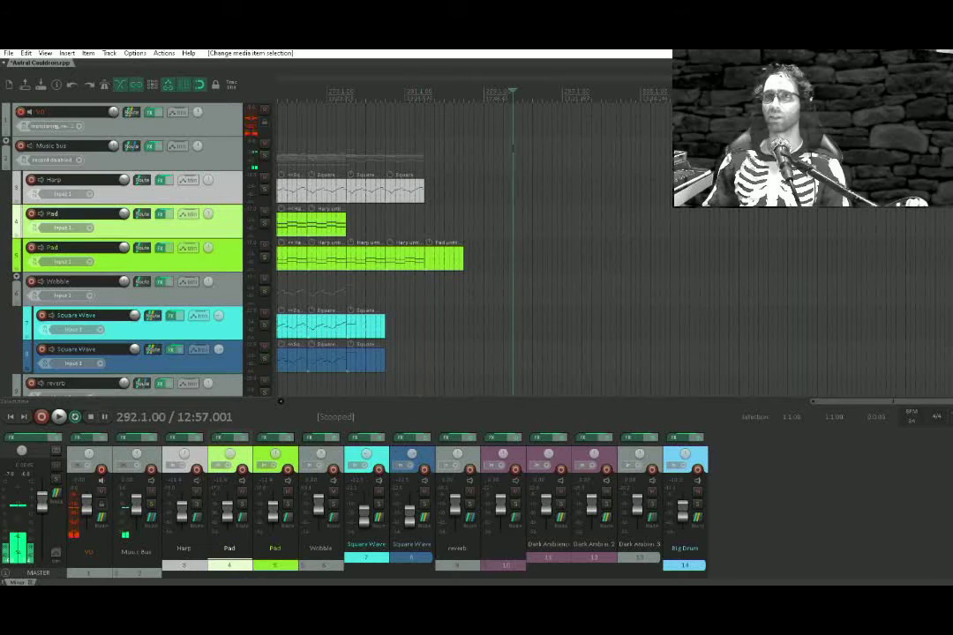
scroll(520, 212, "up", 3)
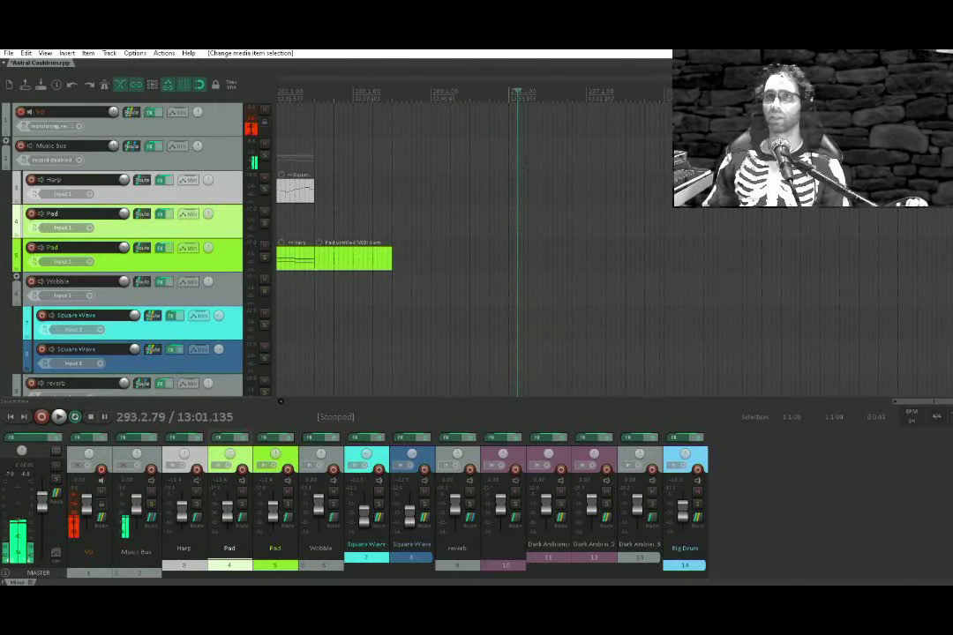
left_click(509, 122)
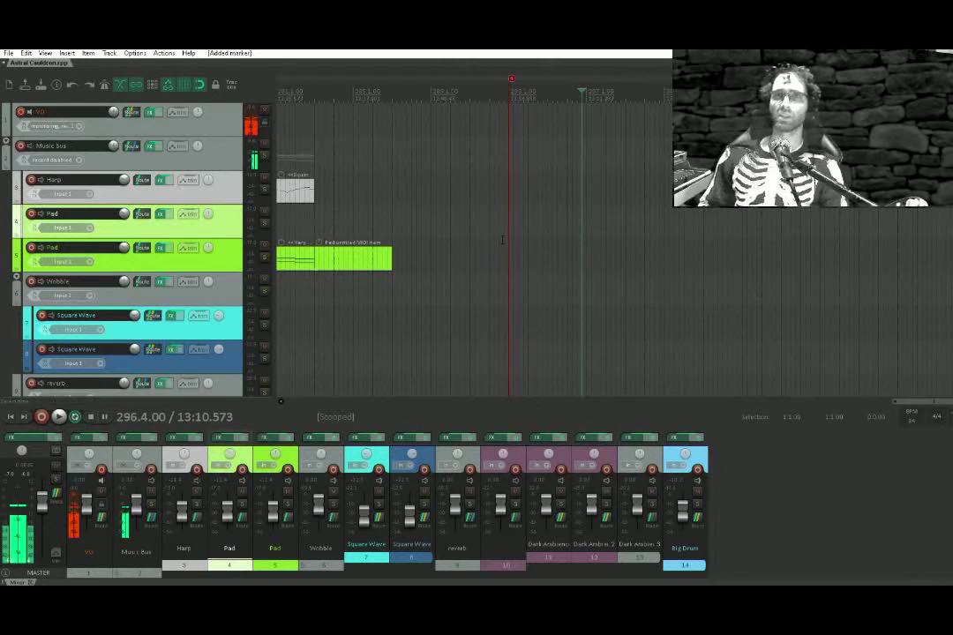
scroll(502, 239, "down", 3)
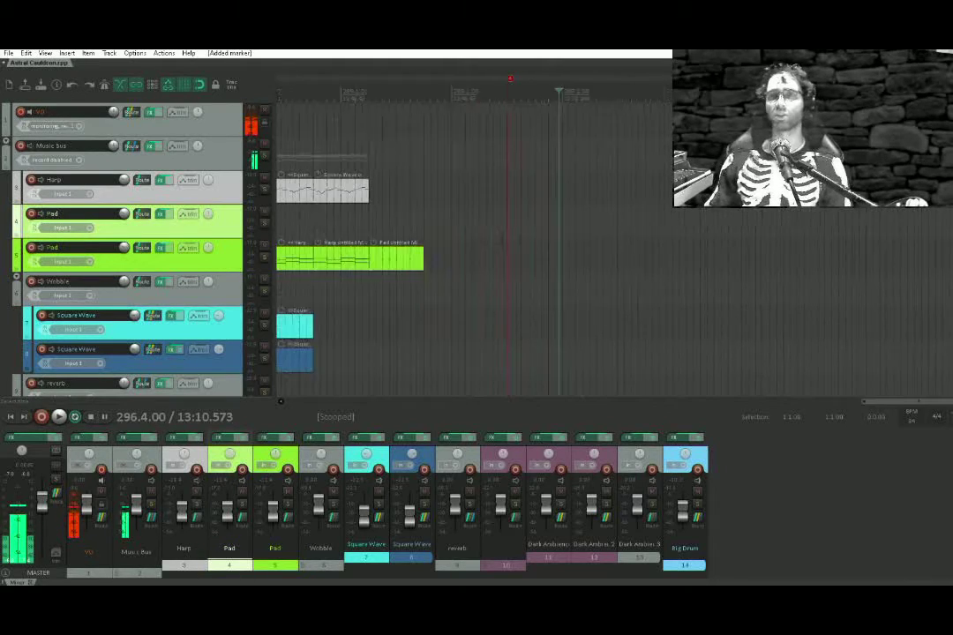
Name the new marker at measure 293 "track 4"
mouse_move(501, 239)
left_mouse_down()
mouse_move(937, 170)
mouse_move(799, 241)
mouse_move(601, 281)
mouse_move(637, 244)
mouse_move(605, 235)
left_mouse_up()
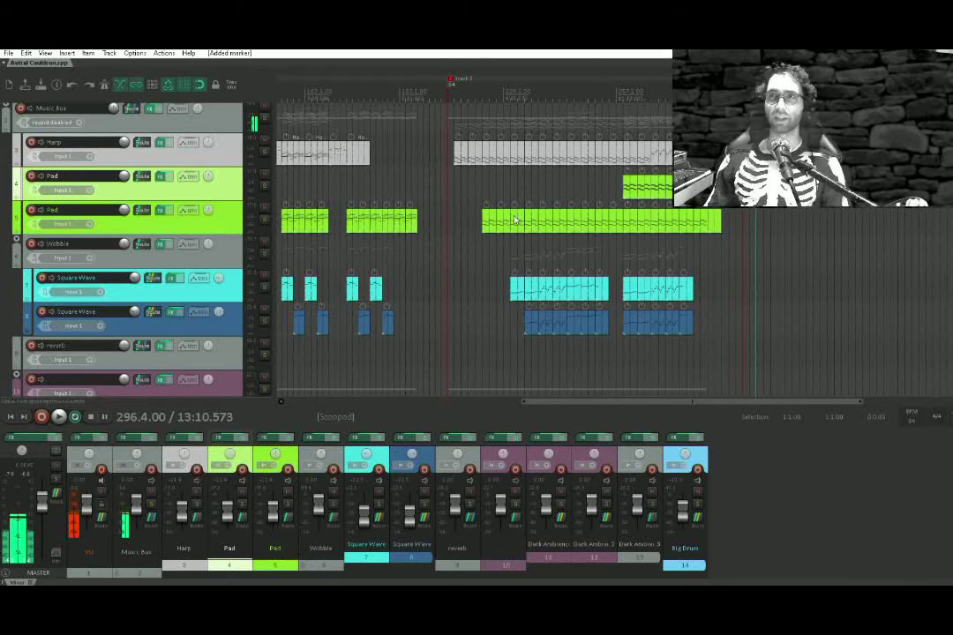
left_click_drag(513, 185, 537, 265)
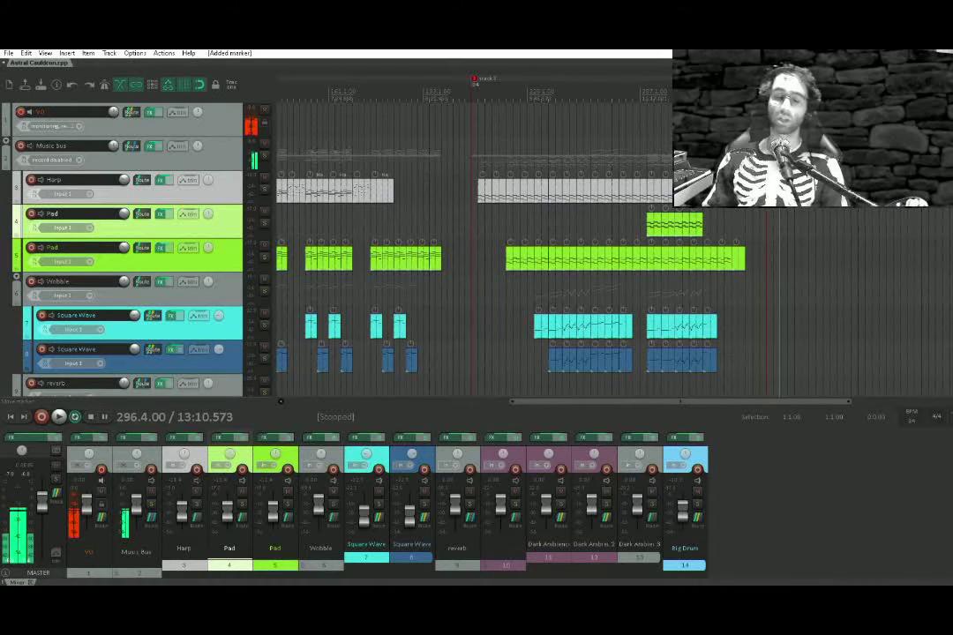
double_click(767, 78)
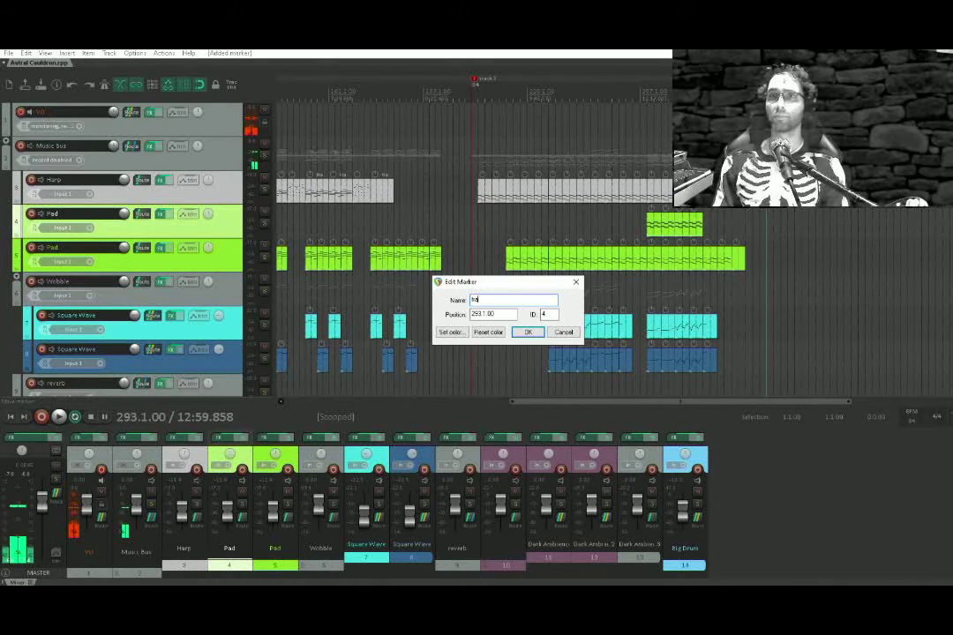
key("Return")
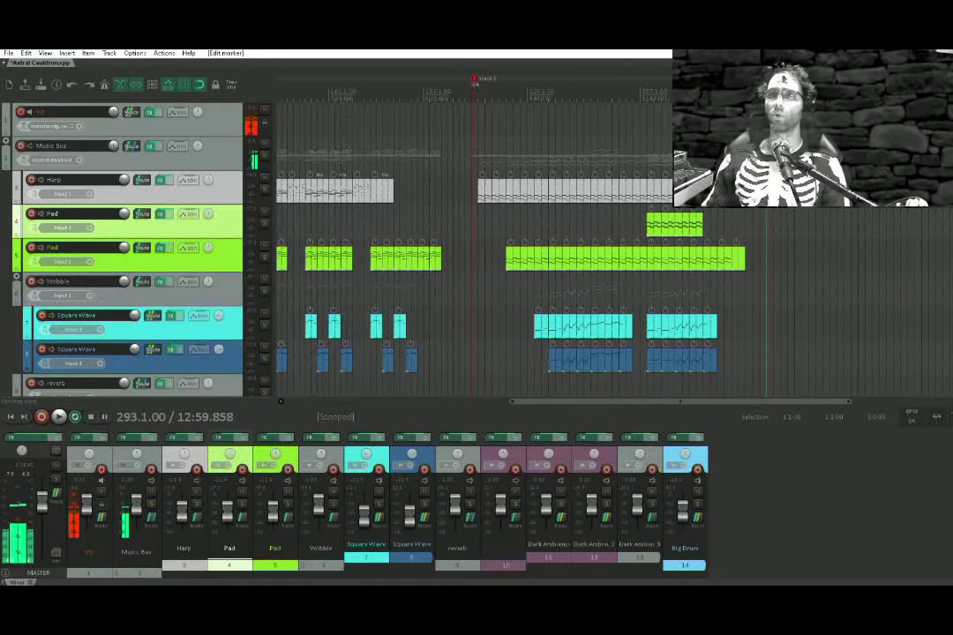
Play back the openings of the existing track sections to compare how each one starts
left_click_drag(546, 164, 753, 168)
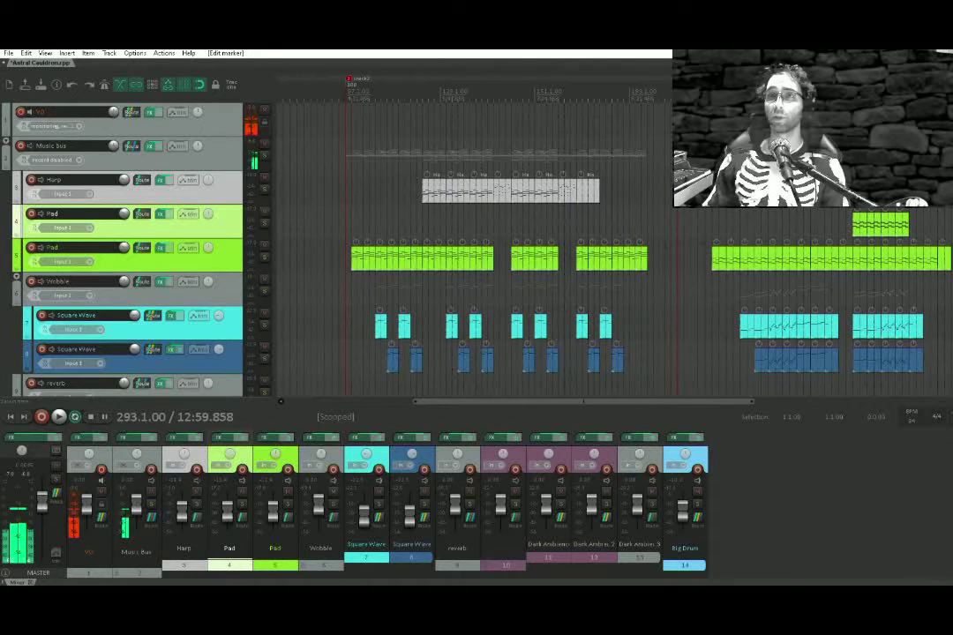
left_click_drag(413, 267, 678, 269)
left_click(772, 93)
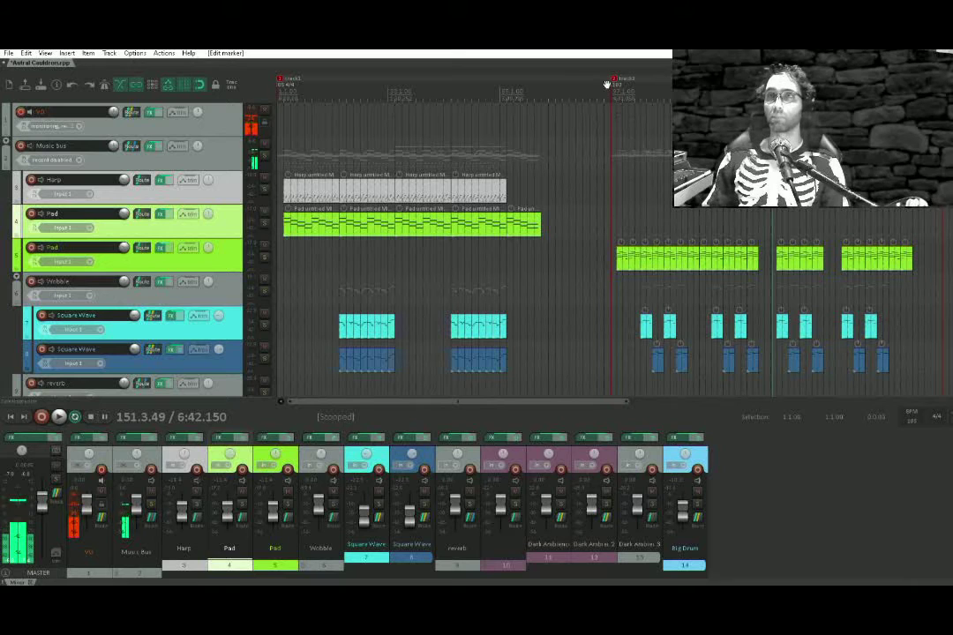
left_click(283, 115)
key("space")
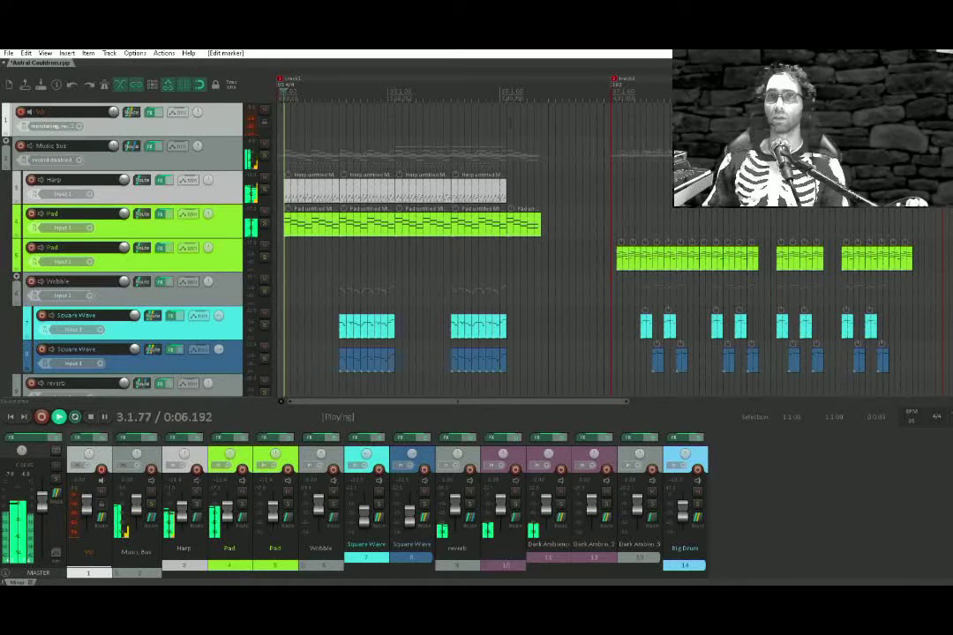
key("space")
left_click(618, 113)
key("space")
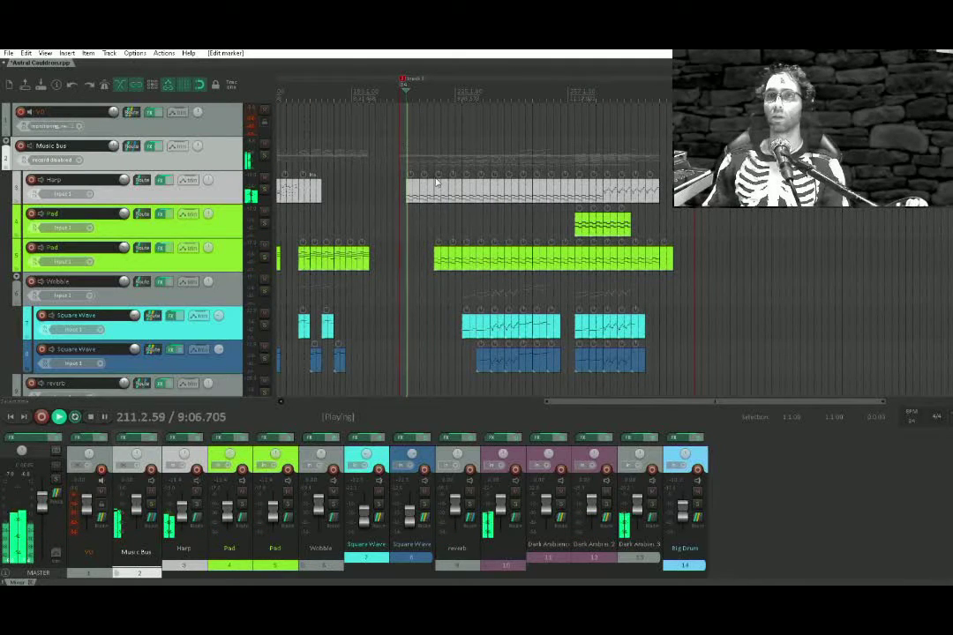
key("space")
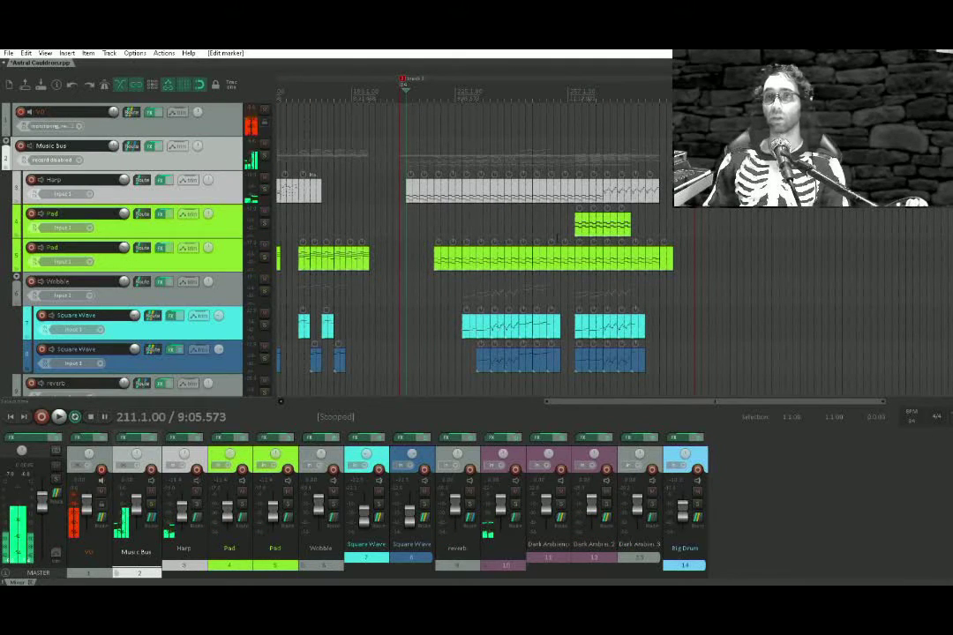
Insert an empty two-measure MIDI item on the upper Square Wave track, starting at measure 295 after the track 4 marker
left_click_drag(565, 263, 834, 259)
mouse_move(449, 287)
left_mouse_down()
mouse_move(754, 250)
mouse_move(715, 281)
mouse_move(397, 296)
left_mouse_up()
left_click_drag(589, 285, 295, 309)
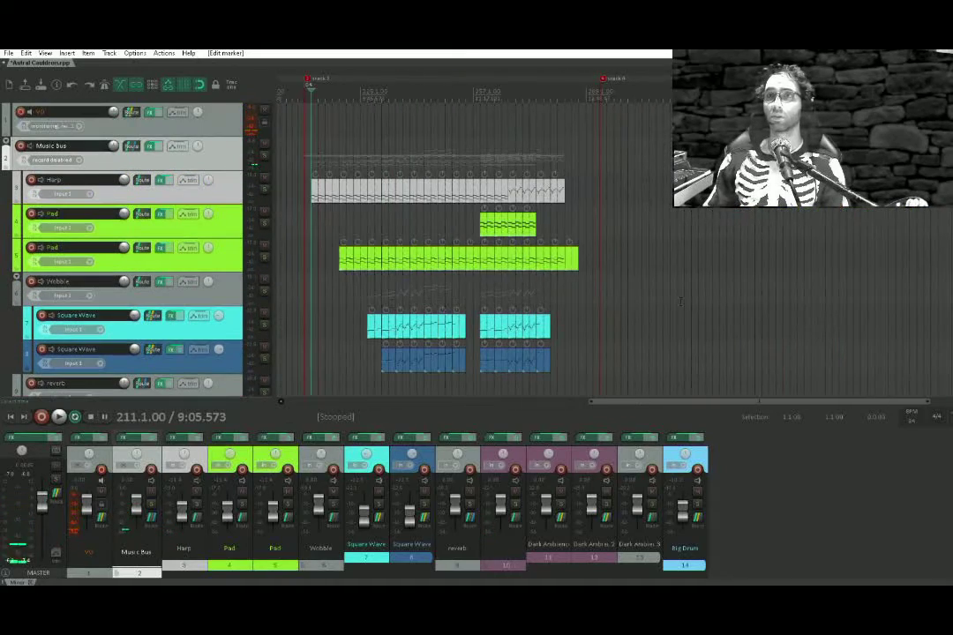
left_click_drag(547, 318, 587, 276)
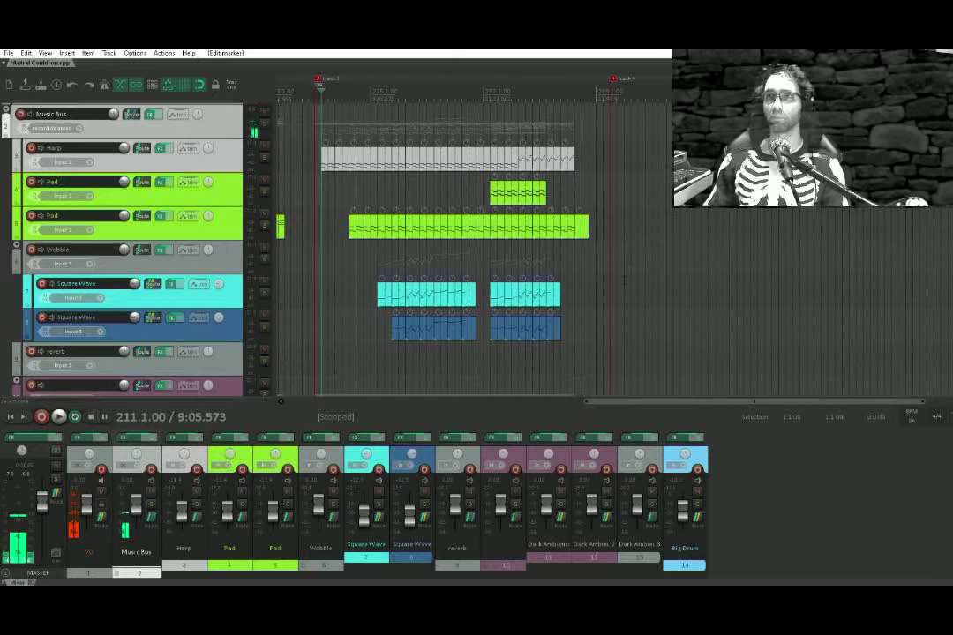
left_click(624, 280)
scroll(621, 282, "up", 5)
left_click(602, 270)
scroll(602, 270, "up", 4)
left_click_drag(602, 270, 642, 270)
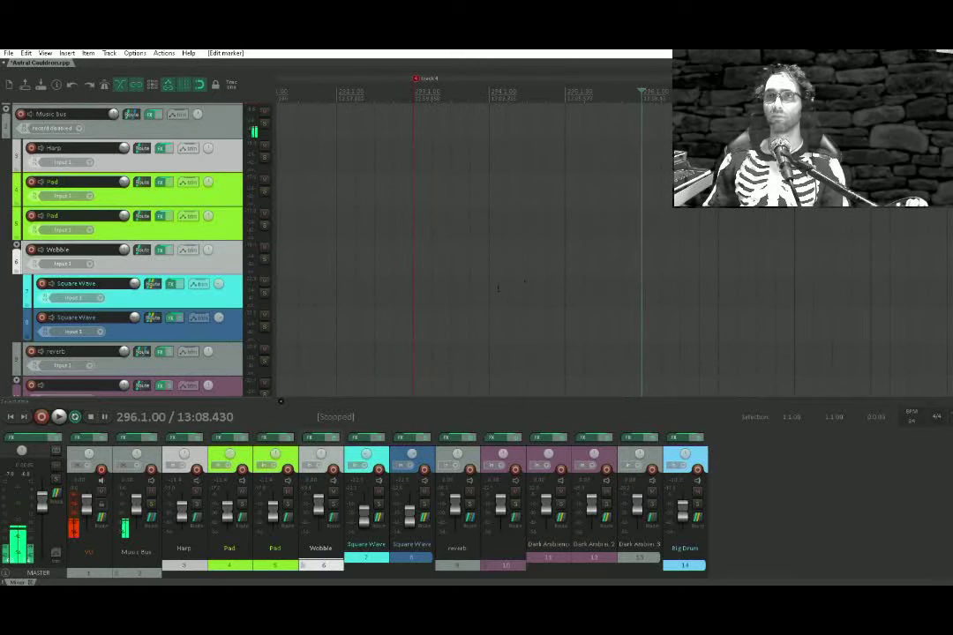
left_click(494, 290)
left_click_drag(512, 336, 593, 331)
left_click(650, 295)
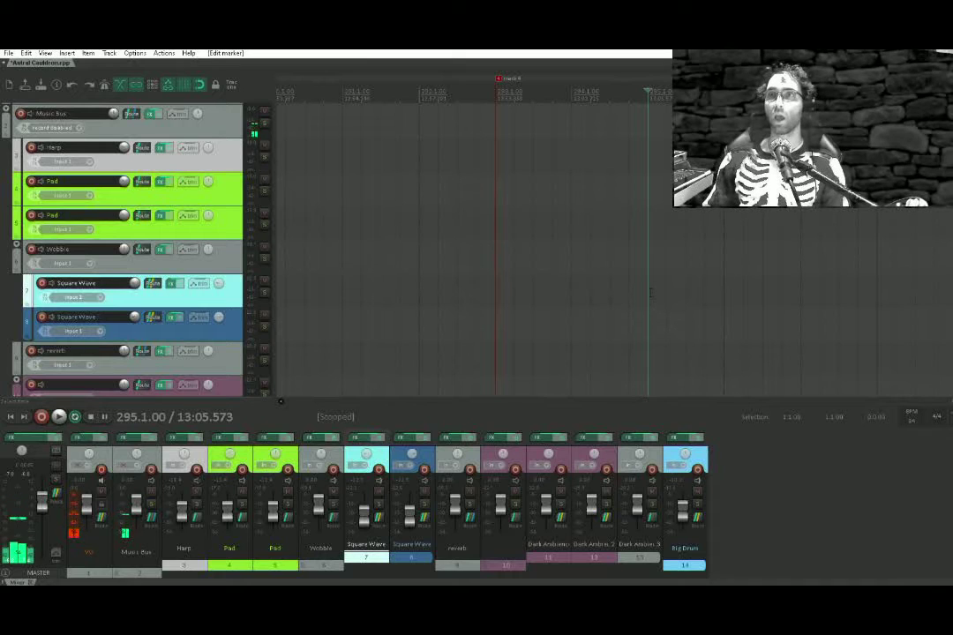
mouse_move(650, 295)
left_mouse_down()
mouse_move(604, 282)
mouse_move(752, 294)
left_mouse_up()
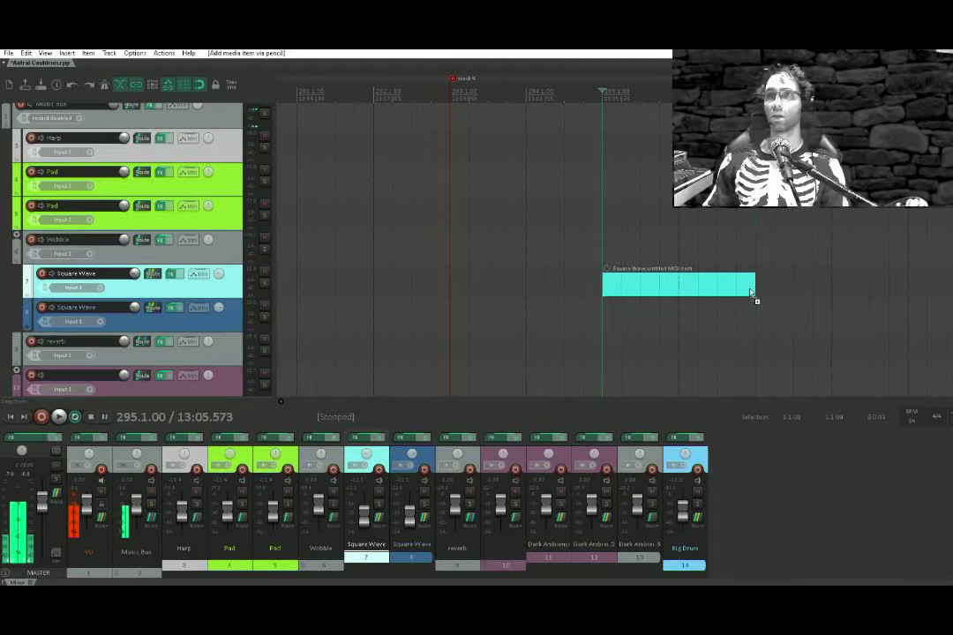
Enter a one-measure note at the start of the new Square Wave item, delete the unwanted note and close the MIDI editor
double_click(626, 285)
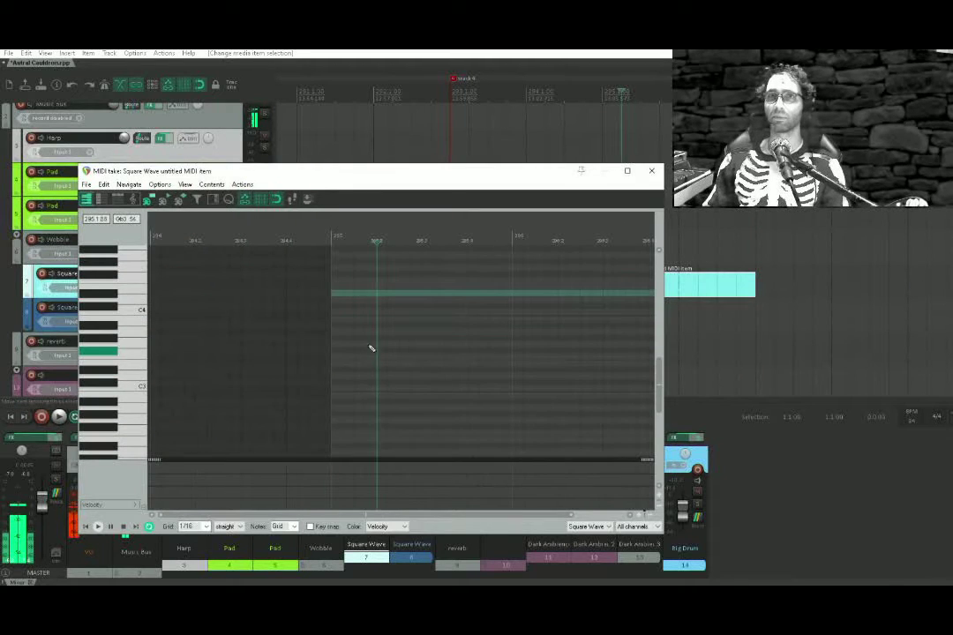
mouse_move(333, 319)
left_mouse_down()
mouse_move(514, 325)
mouse_move(459, 330)
mouse_move(461, 343)
left_mouse_up()
key("Delete")
key("Escape")
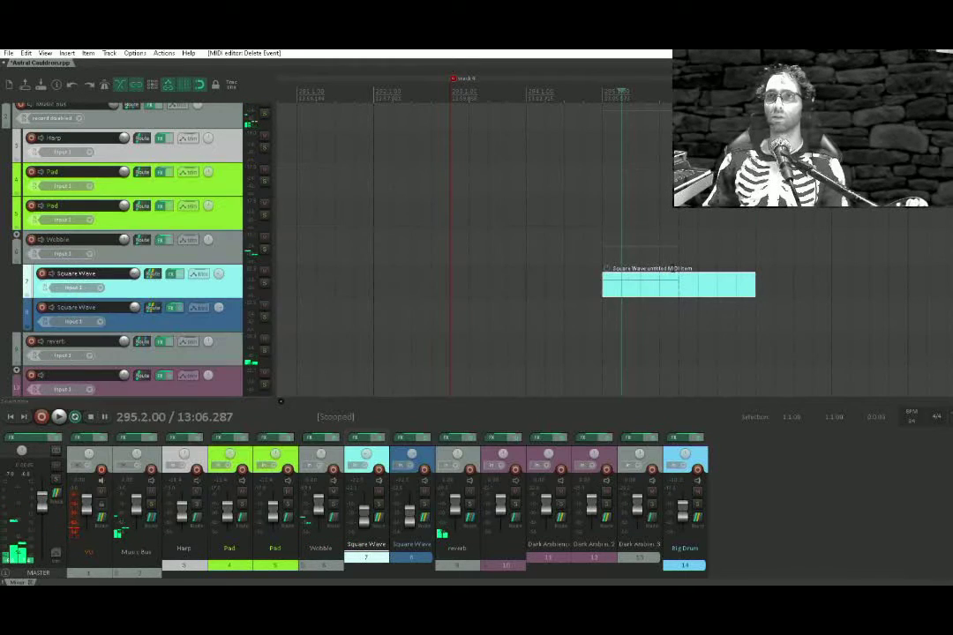
Copy the item at measure 295 onto the lower Square Wave track and move the copy's note to a lower pitch
left_click_drag(646, 291, 649, 321)
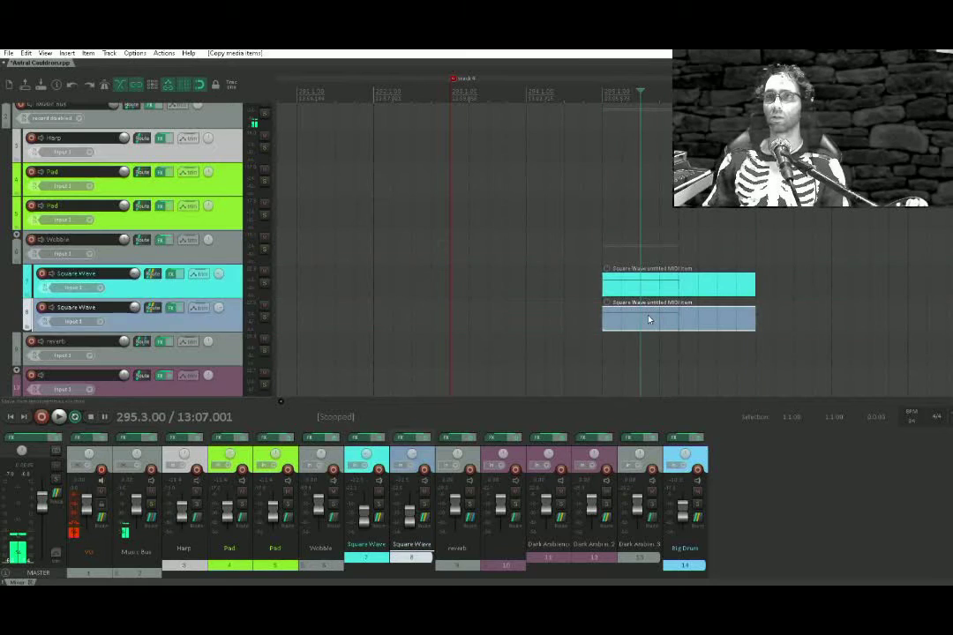
double_click(648, 321)
left_click_drag(276, 323, 277, 351)
left_click(651, 171)
Play back the two Square Wave items together from measure 295
left_click(607, 205)
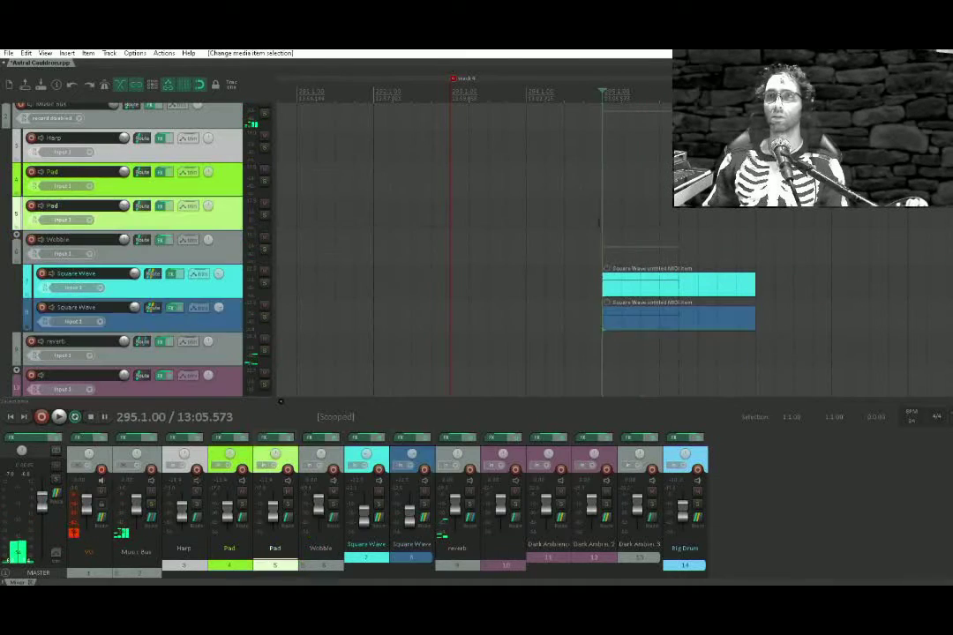
key("space")
key("space")
Insert a two-measure MIDI item on the upper Pad track at measure 295 and open it for note editing
left_click_drag(603, 196, 607, 272)
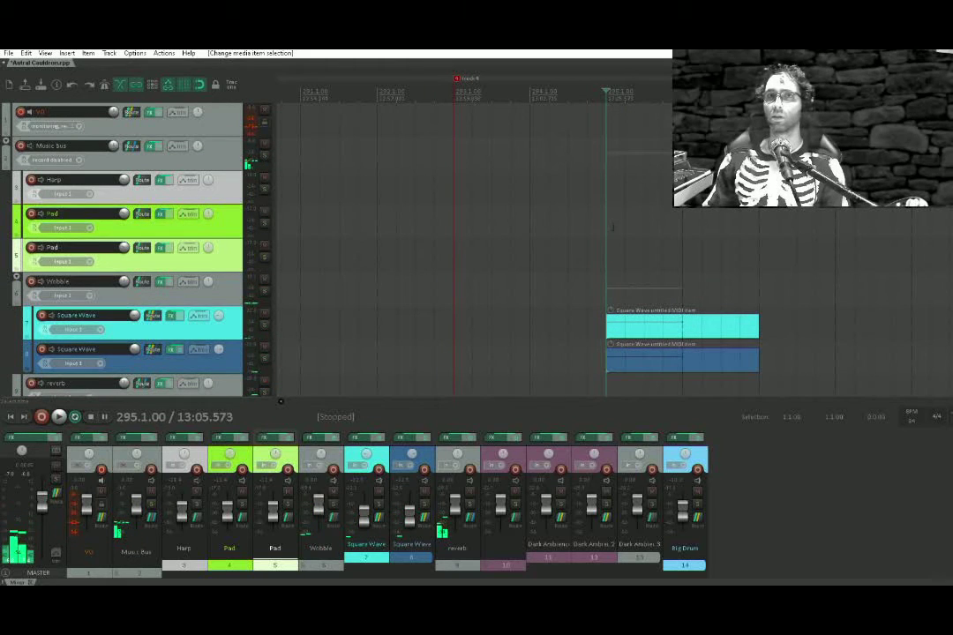
left_click(622, 219)
left_click(609, 218)
left_click_drag(613, 220, 757, 223)
double_click(712, 224)
left_click_drag(418, 339, 618, 328)
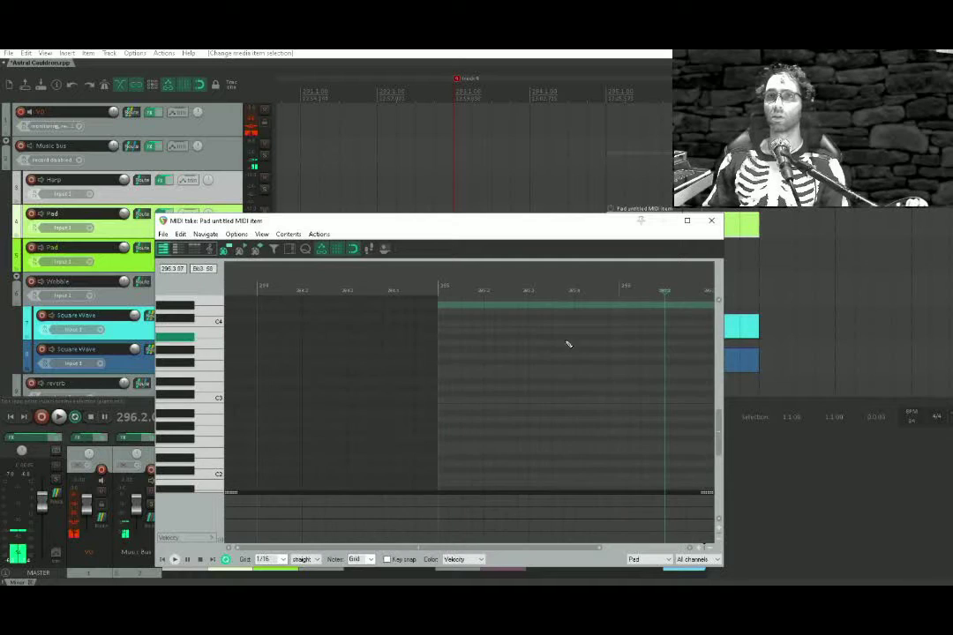
Enter two one-measure notes, Gb2 and B1, at the start of the Pad item and close the MIDI editor
mouse_move(454, 444)
left_mouse_down()
mouse_move(451, 432)
mouse_move(627, 434)
left_mouse_up()
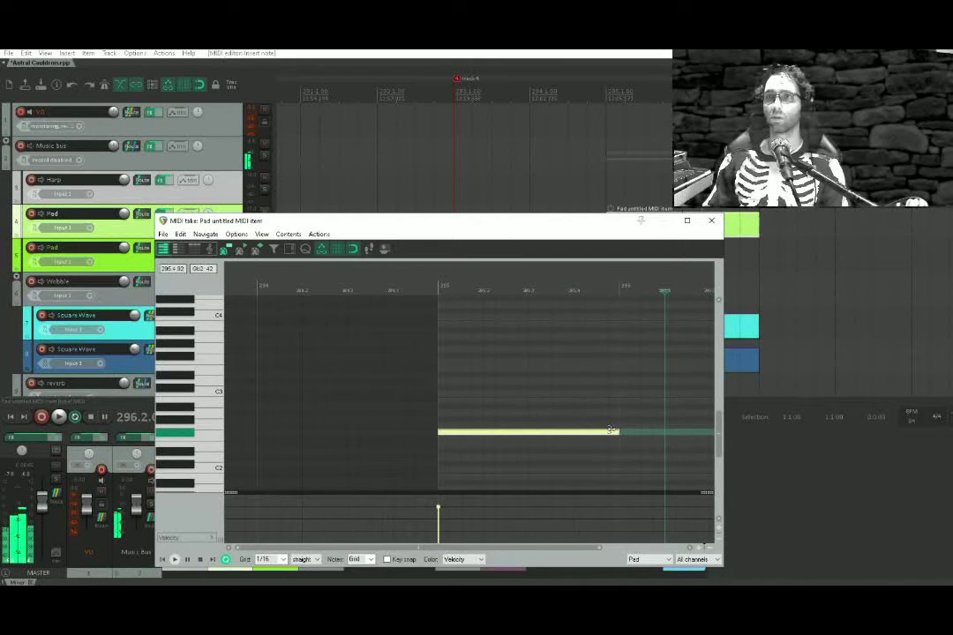
mouse_move(482, 463)
left_mouse_down()
mouse_move(489, 445)
mouse_move(622, 459)
left_mouse_up()
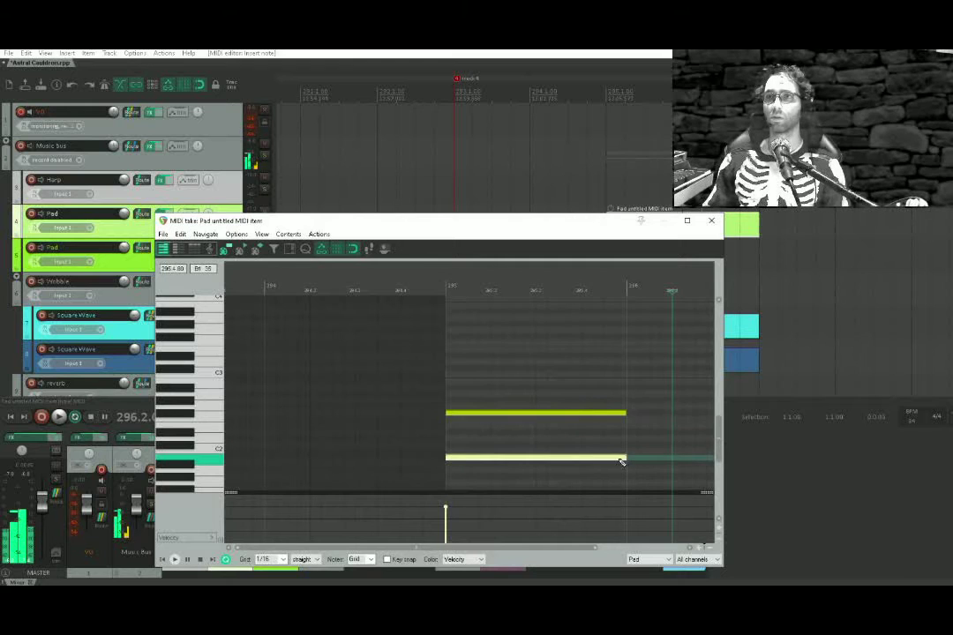
key("Escape")
Play back the Pad item together with the two Square Wave items from measure 295
left_click(618, 231)
key("space")
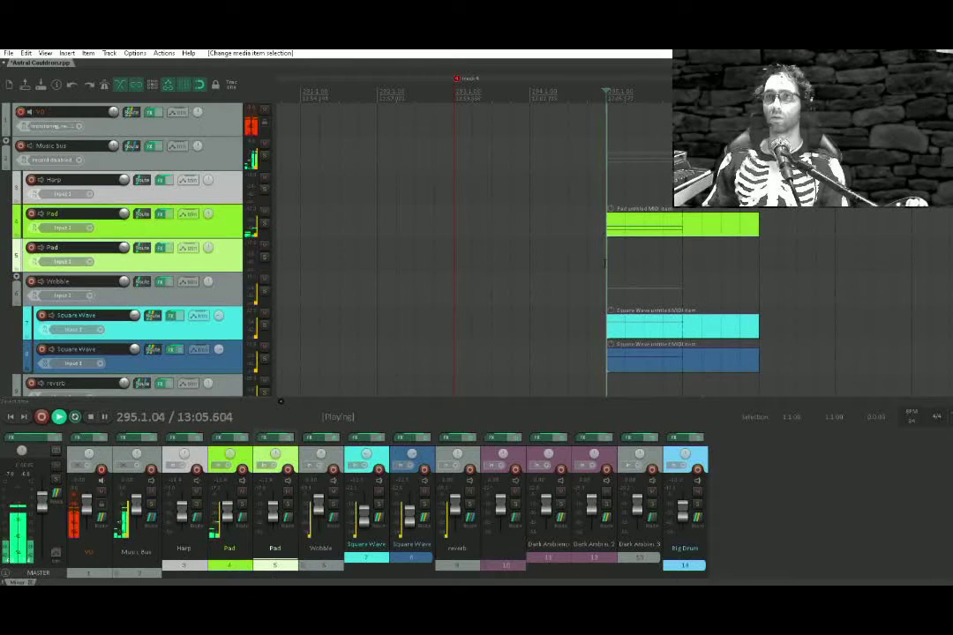
key("space")
left_click(625, 182)
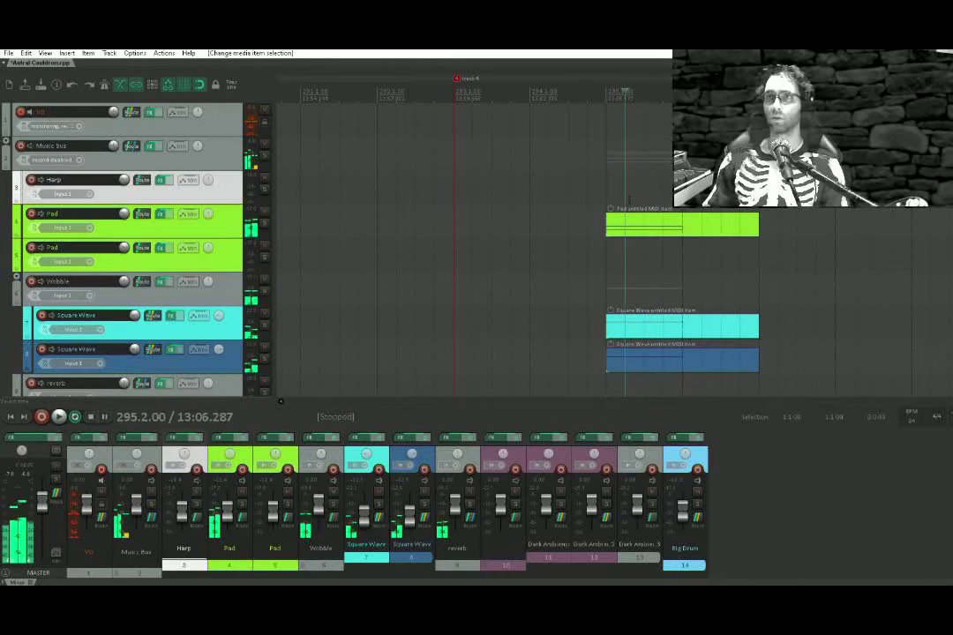
left_click(604, 180)
left_click(605, 281)
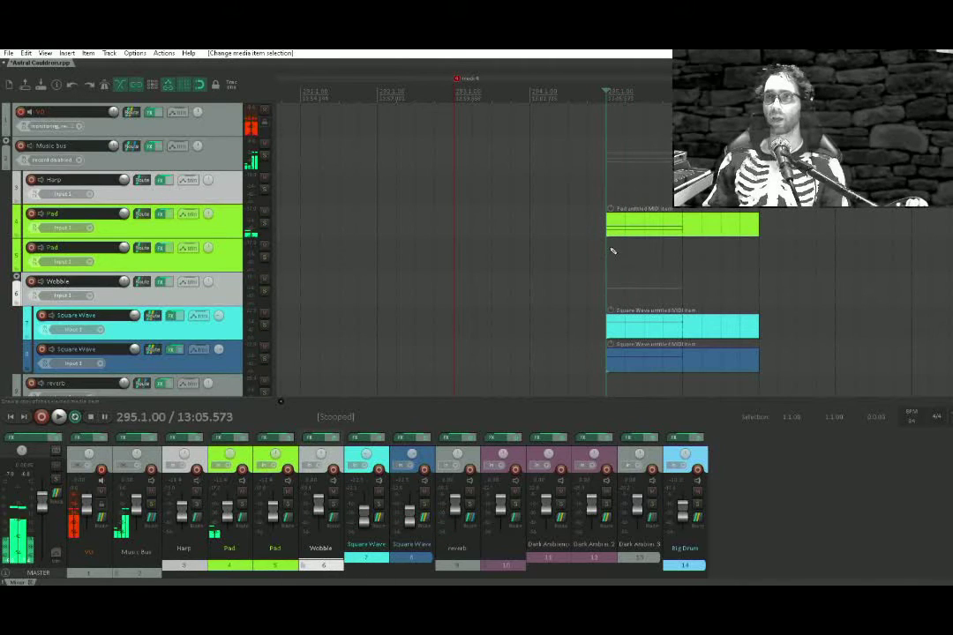
Copy the upper Pad item onto the lower Pad track at measure 295 and play back the combined parts
left_click_drag(612, 226, 612, 254)
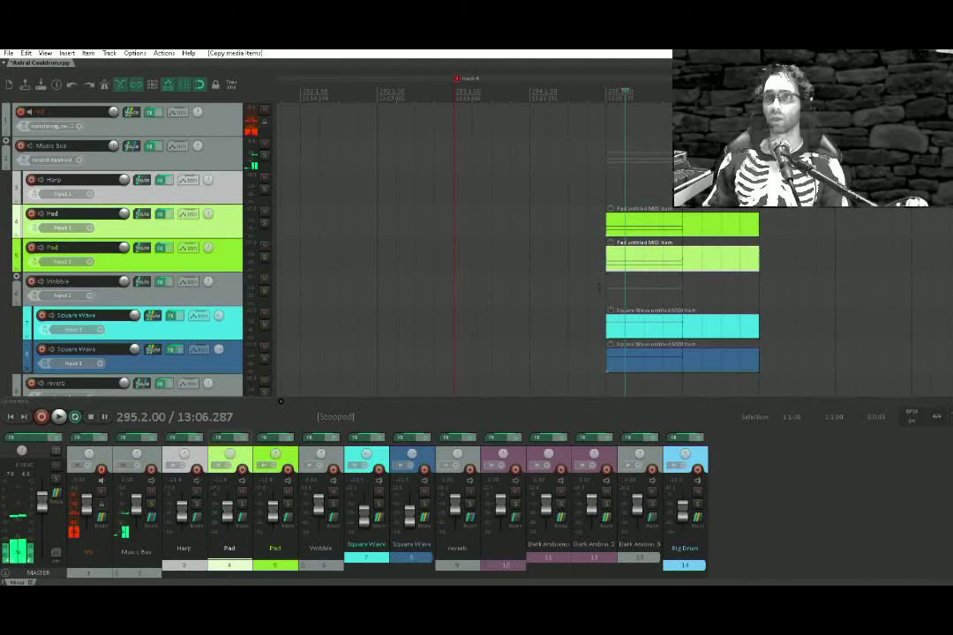
left_click(602, 209)
key("space")
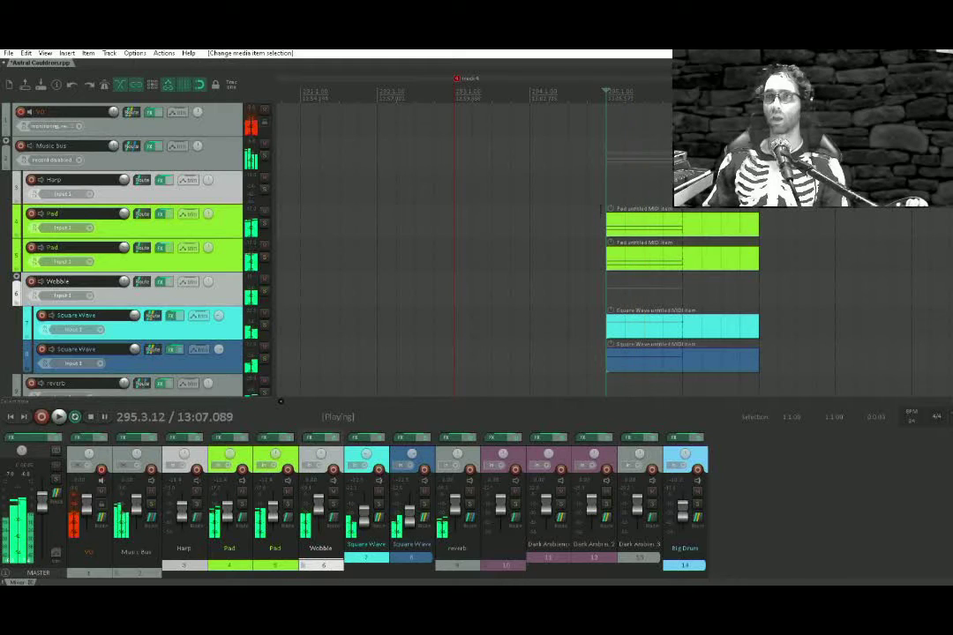
key("space")
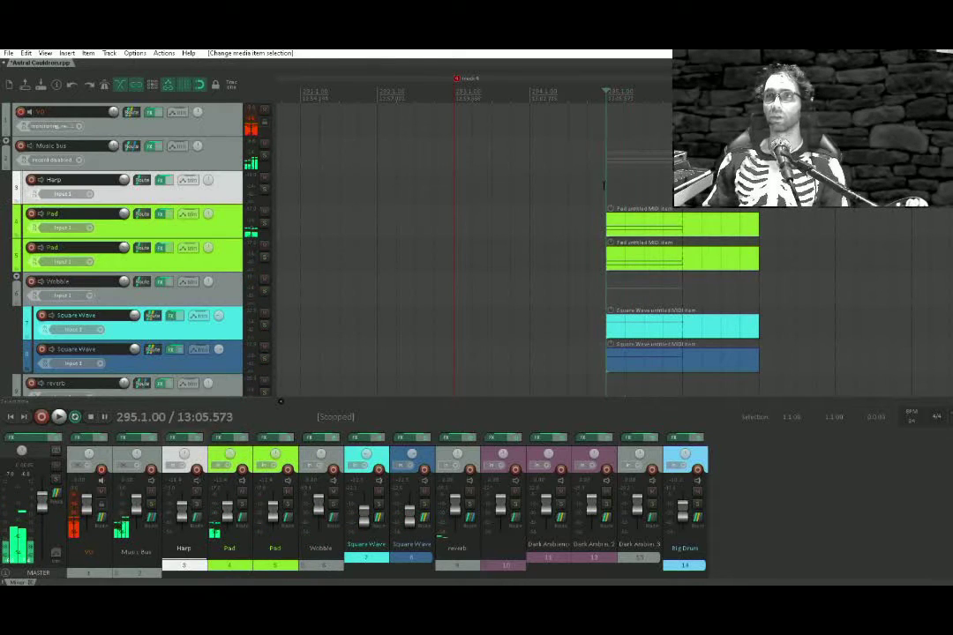
Copy the Pad item onto the Harp track at measure 295 and open the copy for note editing
mouse_move(608, 186)
left_mouse_down()
mouse_move(681, 186)
mouse_move(642, 198)
mouse_move(652, 196)
left_mouse_up()
key("ctrl+z")
left_click(626, 222)
double_click(628, 190)
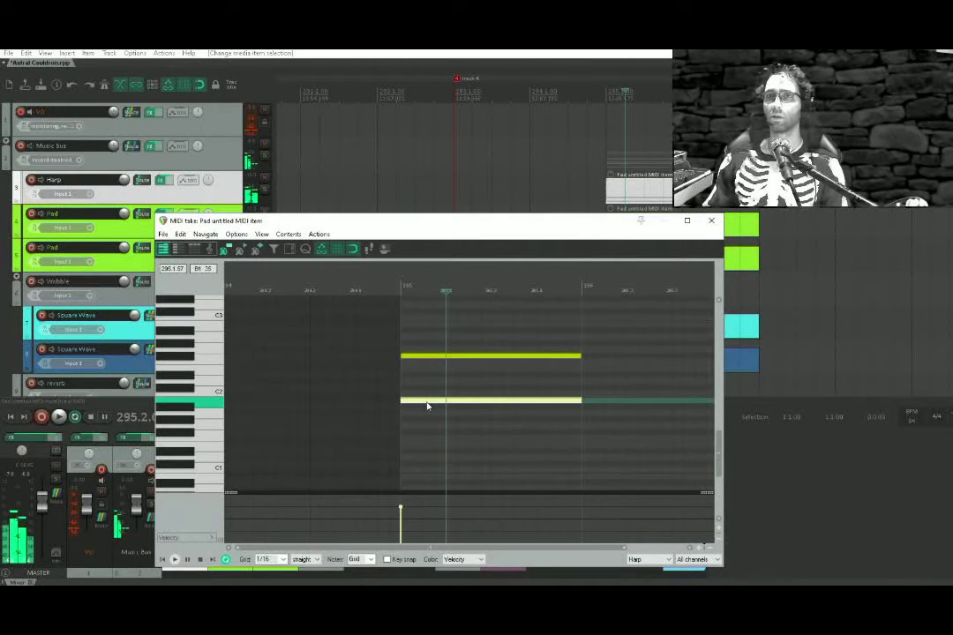
Rework the Harp item's notes down to a single one-measure note at B3, starting at measure 295
key("End")
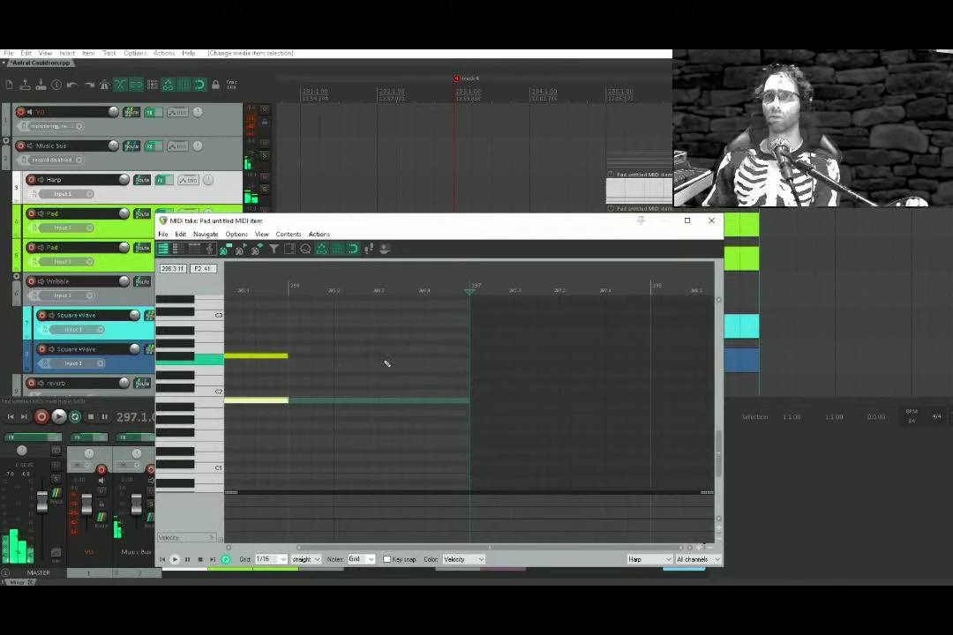
left_click_drag(386, 364, 578, 382)
double_click(434, 421)
mouse_move(390, 387)
left_mouse_down()
mouse_move(434, 464)
mouse_move(395, 427)
mouse_move(398, 386)
left_mouse_up()
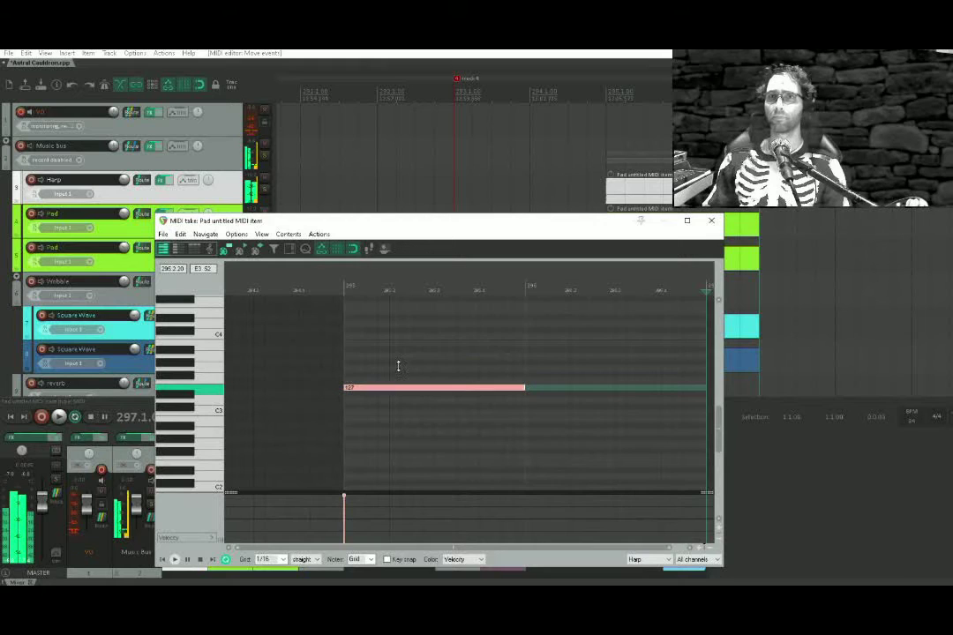
key("ctrl+z")
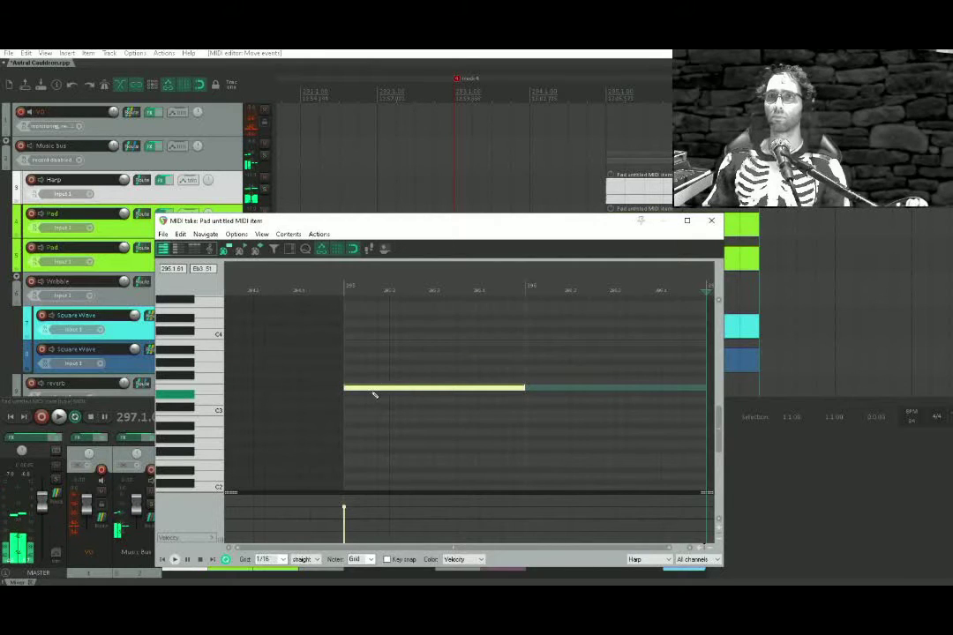
left_click_drag(373, 393, 607, 398)
left_click(378, 388)
Copy the Harp's B3 note up to Gb4, B4 and D5 to build a four-note chord
scroll(380, 388, "up", 4)
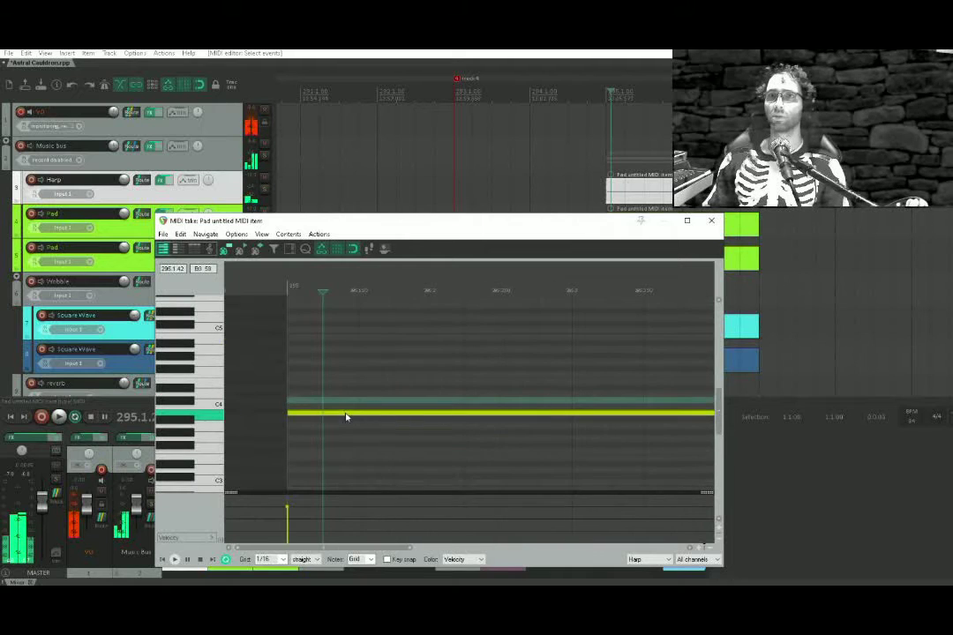
left_click(333, 415)
left_click_drag(328, 417, 335, 368)
left_click_drag(334, 368, 341, 322)
scroll(350, 375, "down", 4)
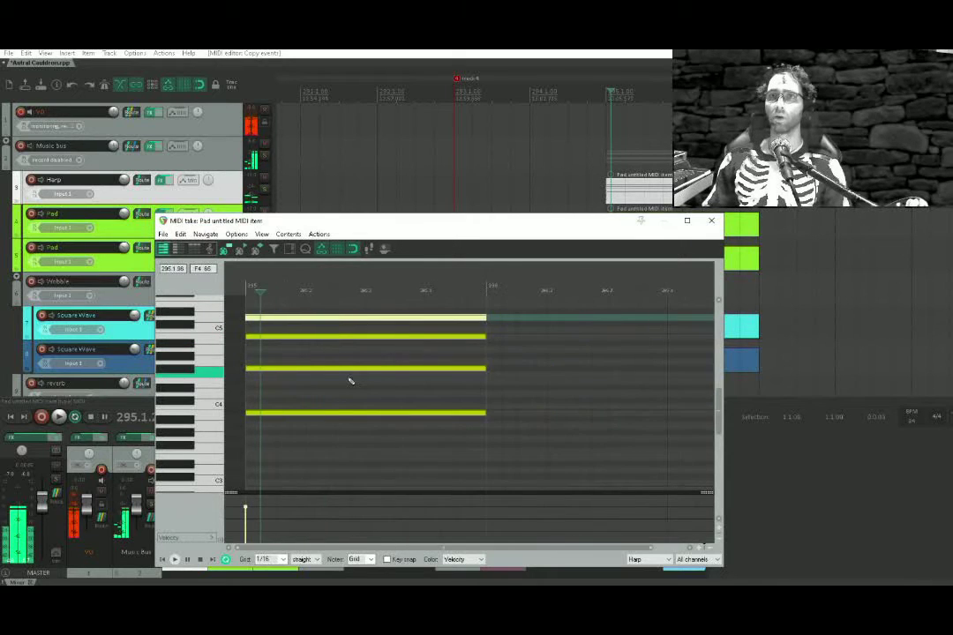
Stagger the starts of the Gb4, B4 and D5 notes progressively later so the Harp chord is strummed upward
left_click_drag(319, 389, 483, 434)
scroll(391, 400, "up", 2)
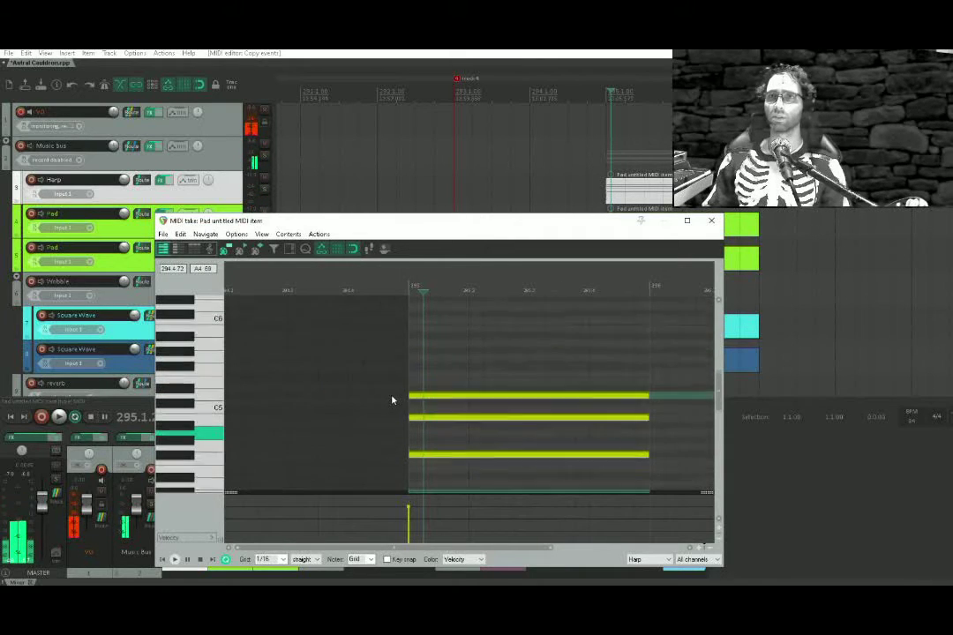
scroll(396, 412, "up", 3)
left_click_drag(396, 413, 477, 461)
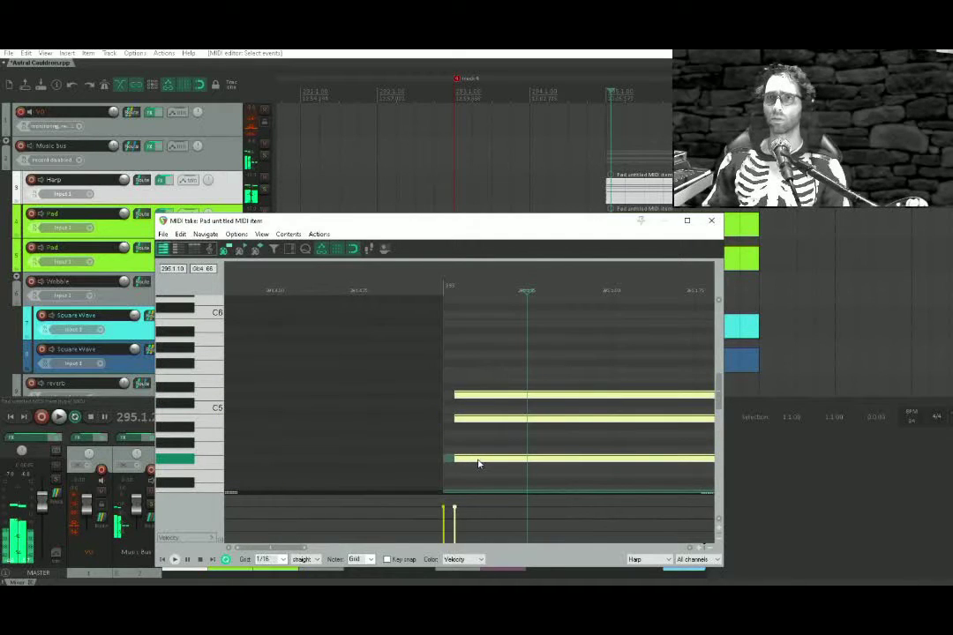
left_click_drag(462, 387, 490, 423)
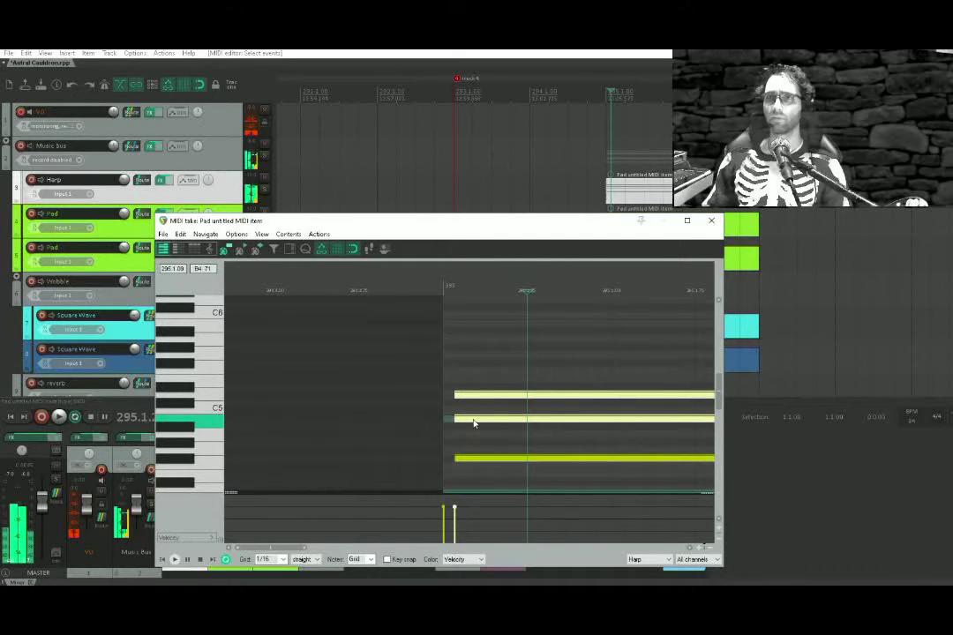
left_click_drag(500, 396, 516, 404)
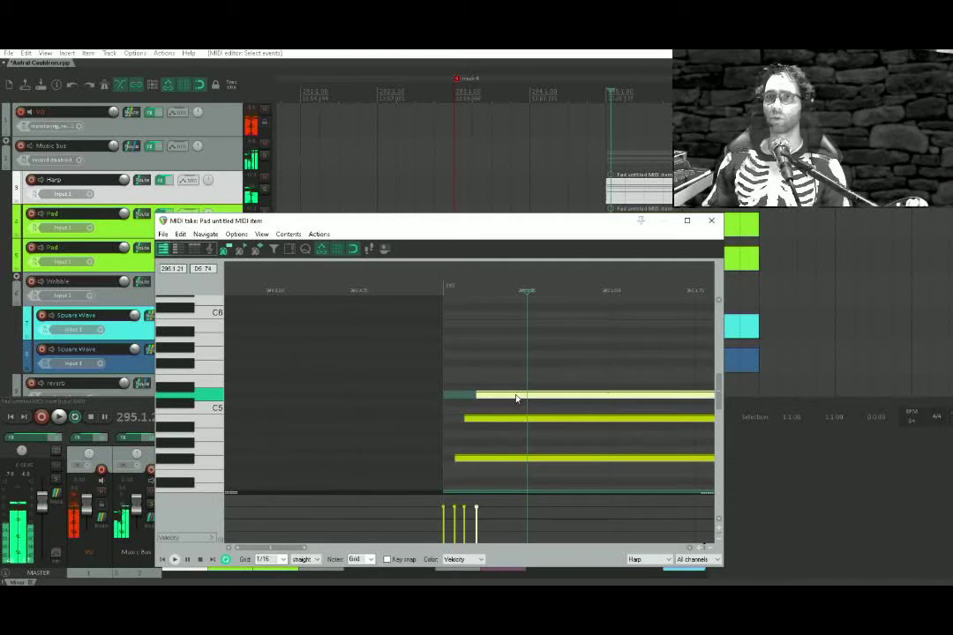
Play back the strummed Harp chord from just before measure 295
scroll(516, 399, "down", 8)
scroll(455, 397, "down", 3)
scroll(460, 383, "left", 3)
left_click(457, 383)
key("space")
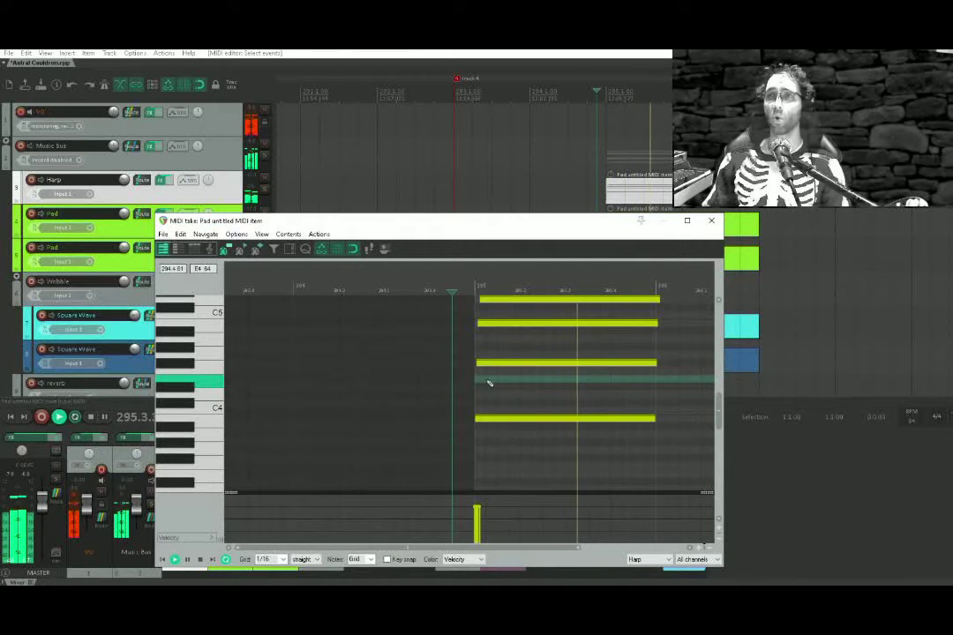
key("space")
Trim the overhanging ends of the staggered Harp notes back towards measure 296 and close the MIDI editor
scroll(648, 362, "up", 3)
scroll(648, 362, "right", 2)
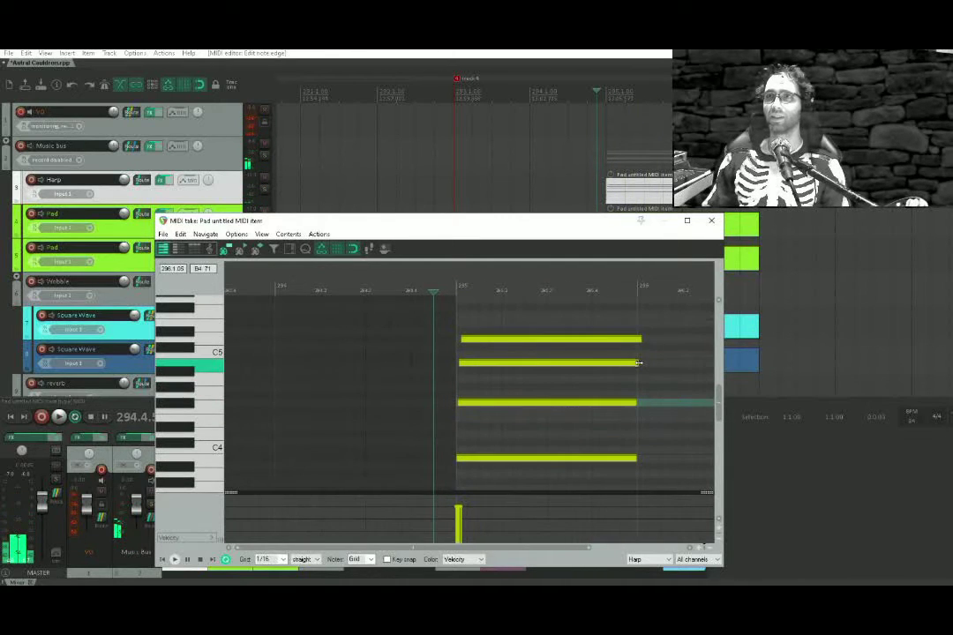
key("Escape")
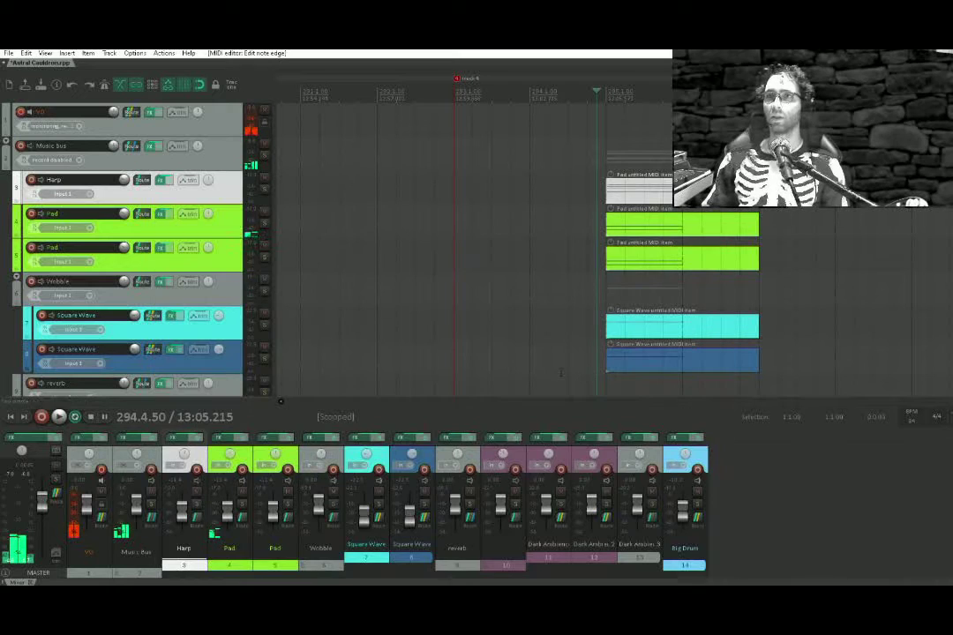
Play back the Harp, Pad and Square Wave parts together from measure 294, beat 2
left_click(555, 333)
key("space")
left_click_drag(584, 355, 590, 239)
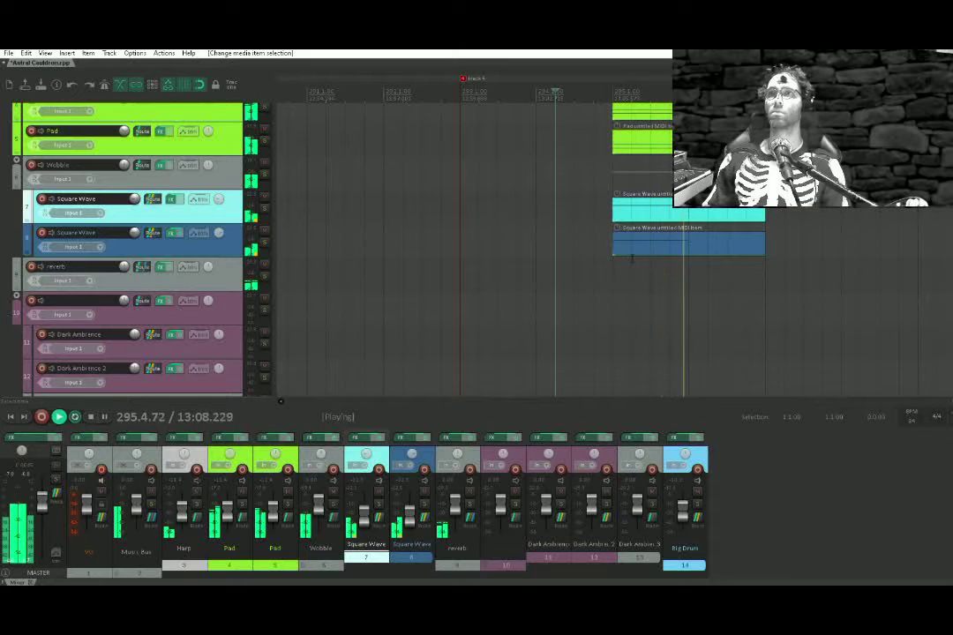
key("space")
Insert a two-measure MIDI item on the Big Drum track at measure 295 and enter a short Bb1 note at its start
scroll(633, 244, "down", 2)
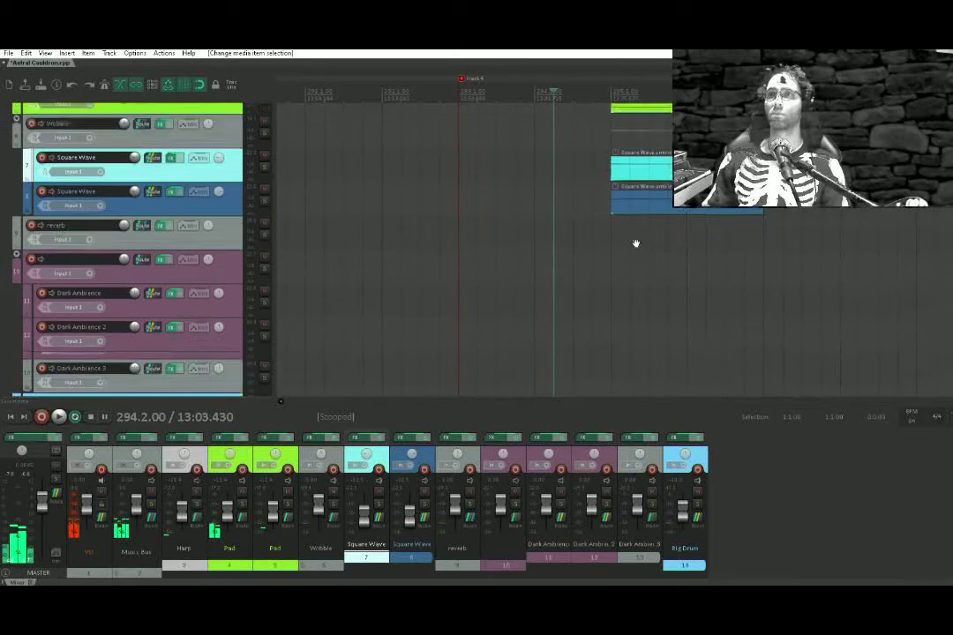
left_click(616, 353)
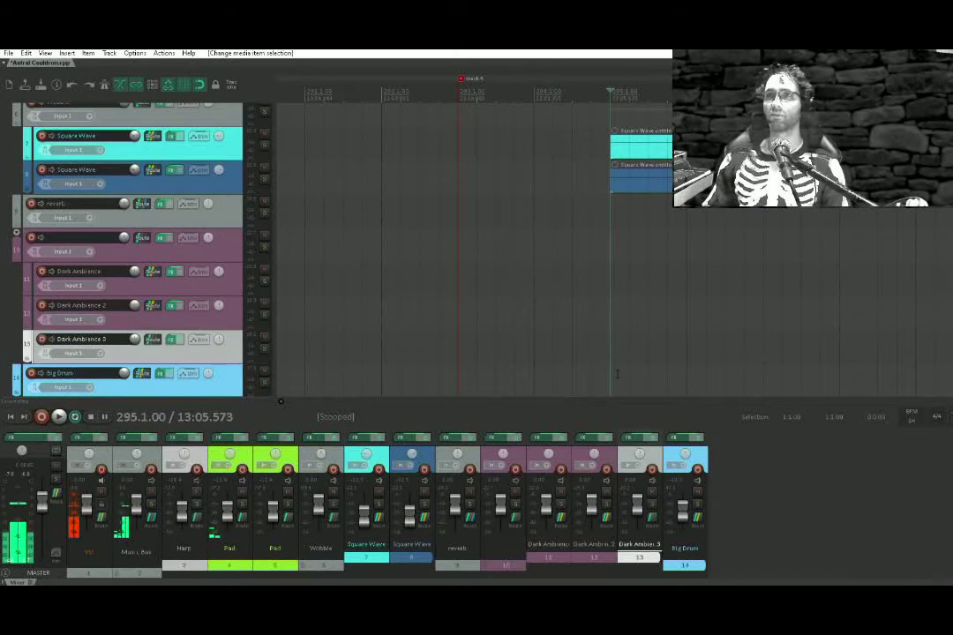
mouse_move(617, 380)
left_mouse_down()
mouse_move(781, 385)
mouse_move(763, 384)
left_mouse_up()
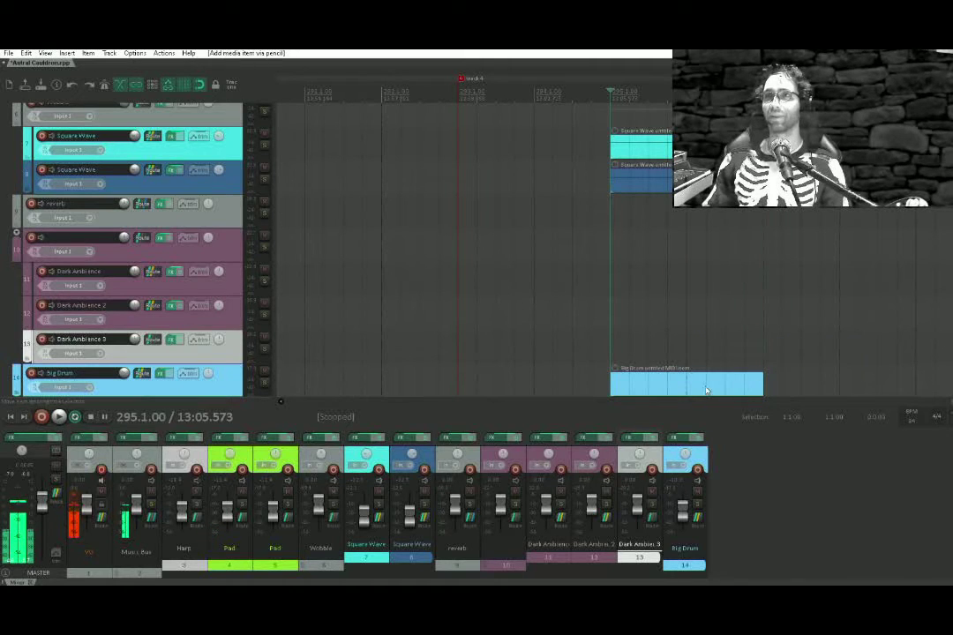
double_click(706, 391)
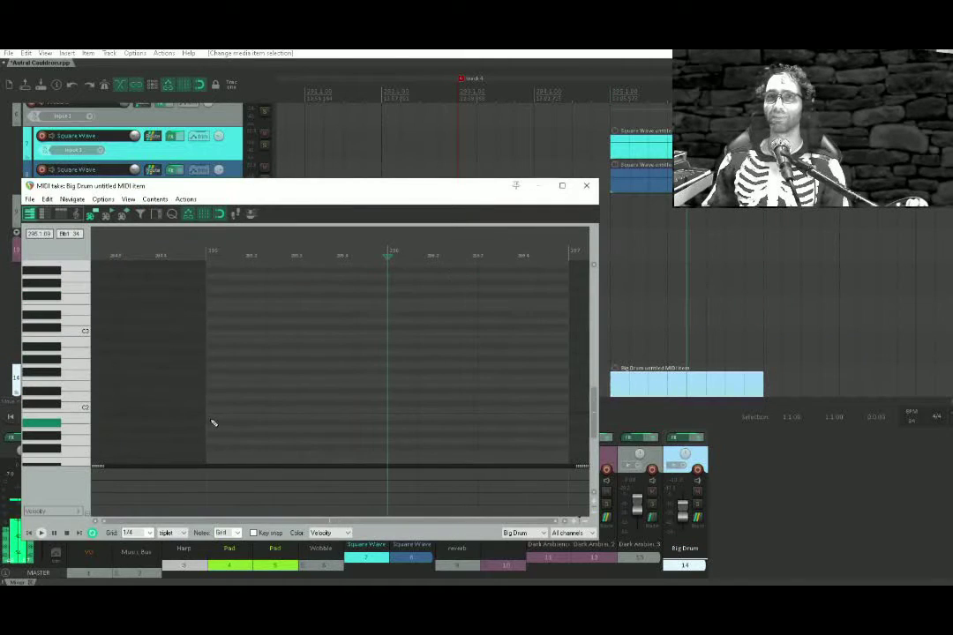
left_click(213, 423)
left_click(586, 186)
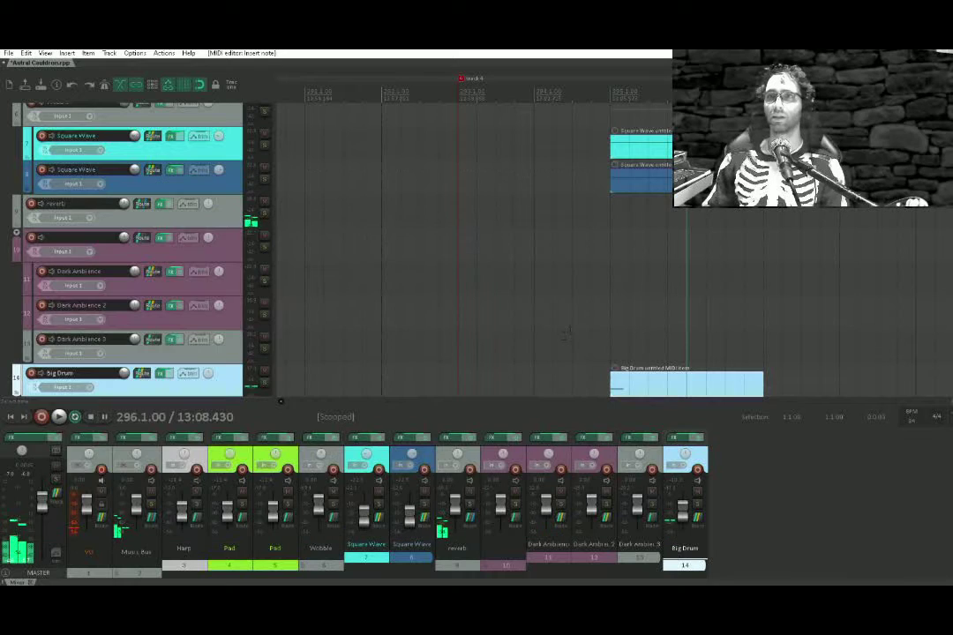
Extend the Big Drum's Bb1 note to the end of its item at measure 297 and close the MIDI editor
double_click(623, 385)
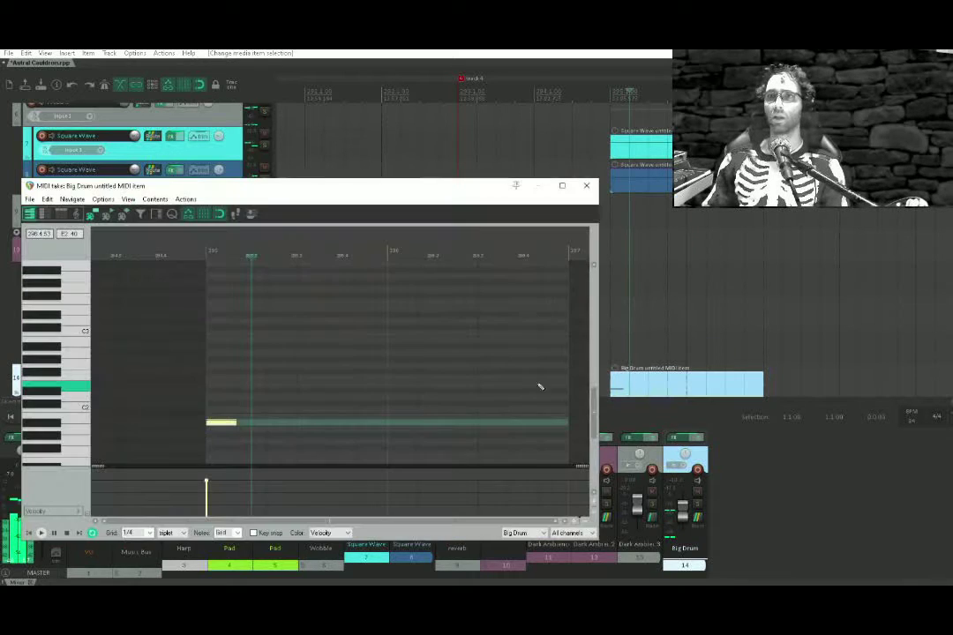
left_click_drag(235, 427, 233, 421)
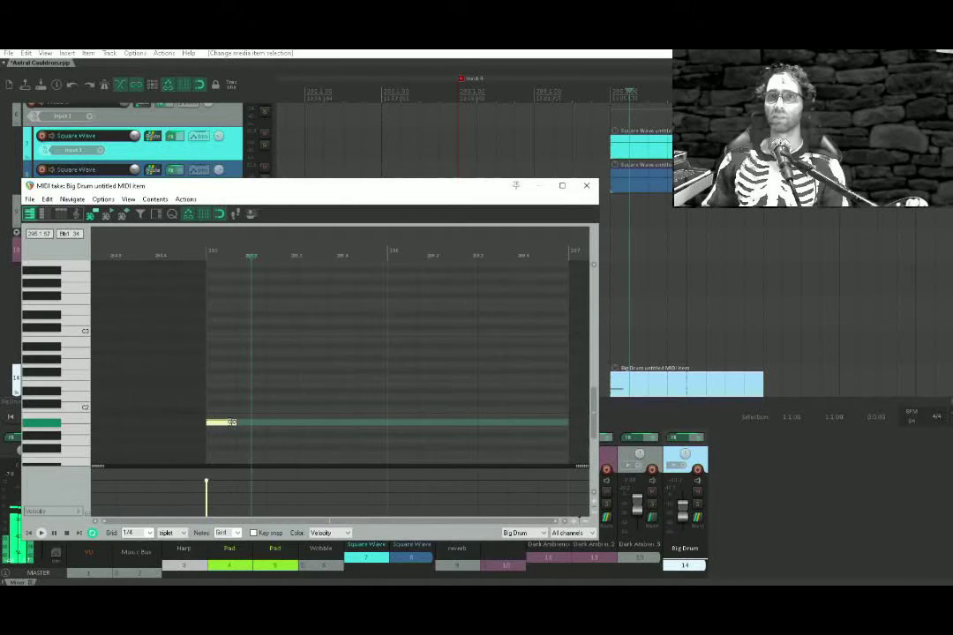
left_click_drag(231, 422, 566, 422)
left_click(641, 322)
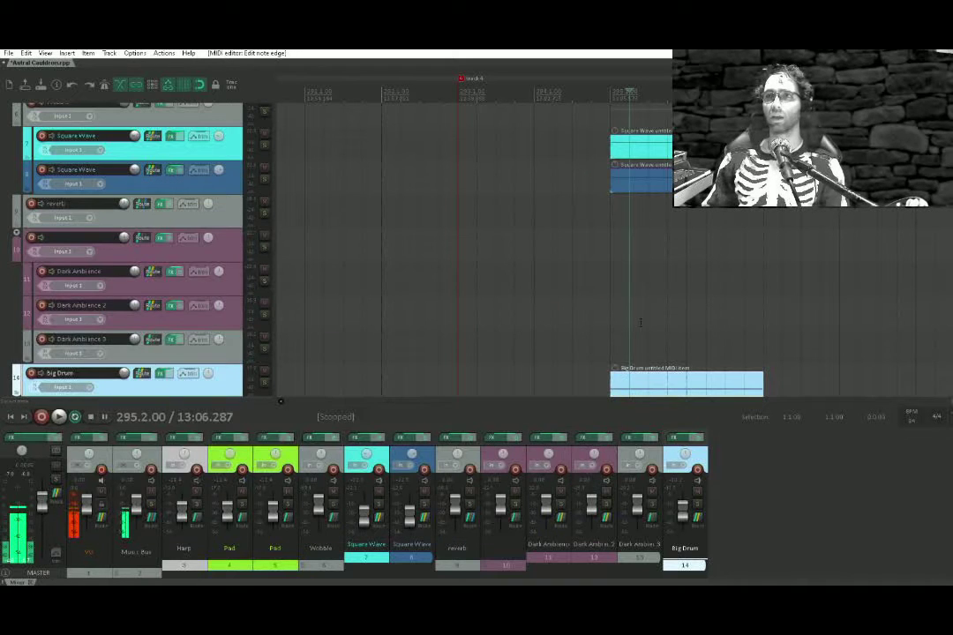
Play back the arrangement with the Big Drum from measure 295
left_click(609, 276)
key("space")
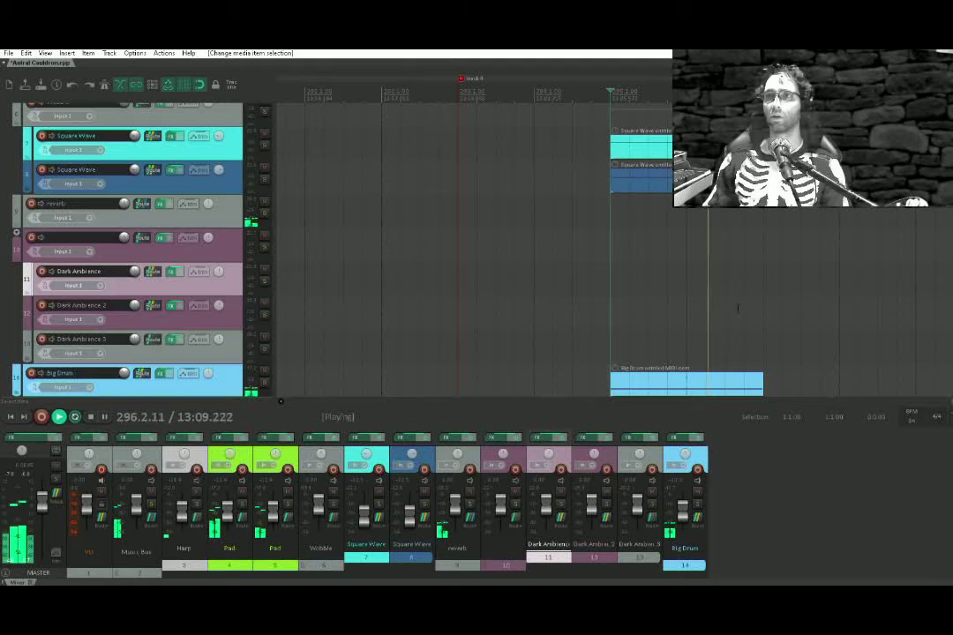
key("space")
Shorten the Big Drum's Bb1 note to one measure, ending at measure 296, and close the MIDI editor
double_click(706, 381)
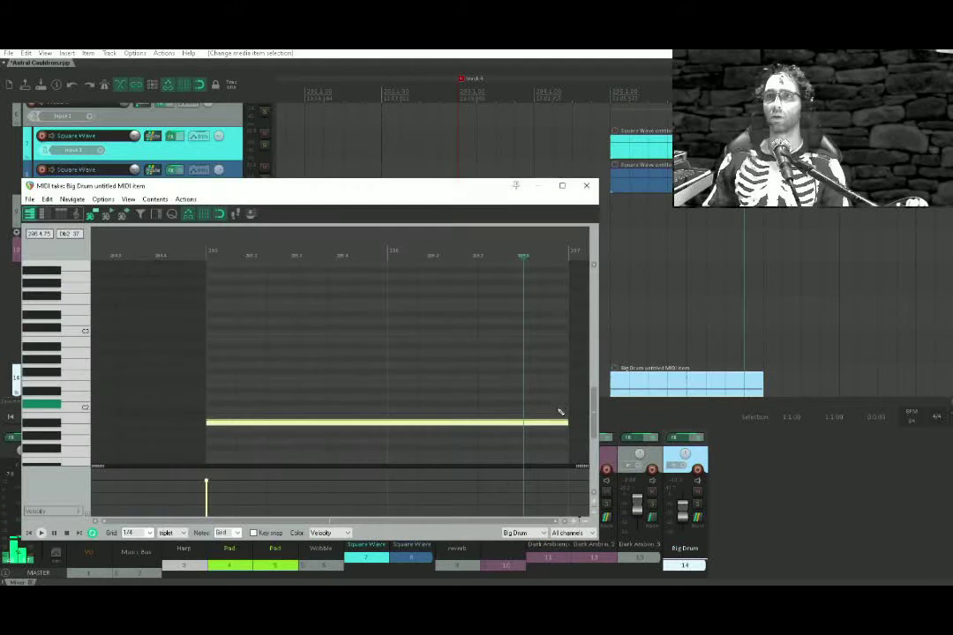
left_click_drag(560, 412, 280, 402)
key("Escape")
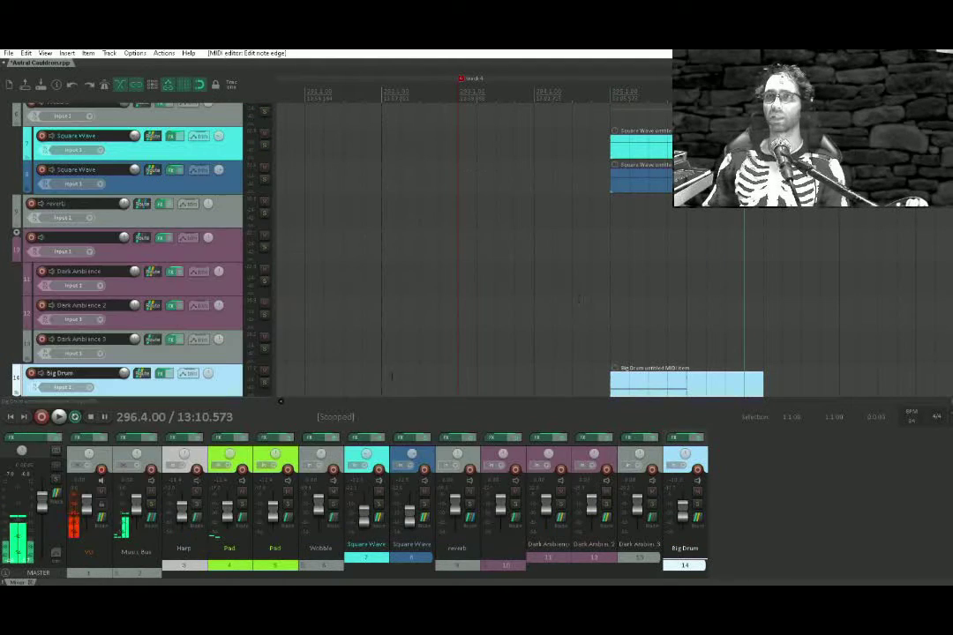
Return the edit cursor to measure 295 and save the project
left_click(601, 274)
left_click_drag(608, 272, 600, 294)
left_click(610, 260)
left_click_drag(618, 255, 583, 197)
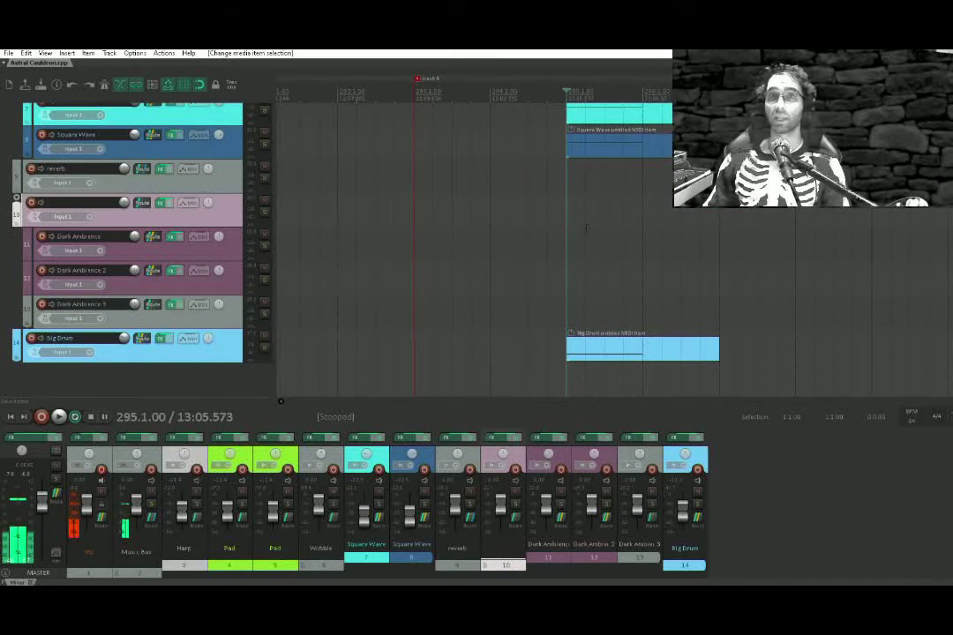
scroll(114, 263, "up", 5)
scroll(468, 263, "down", 5)
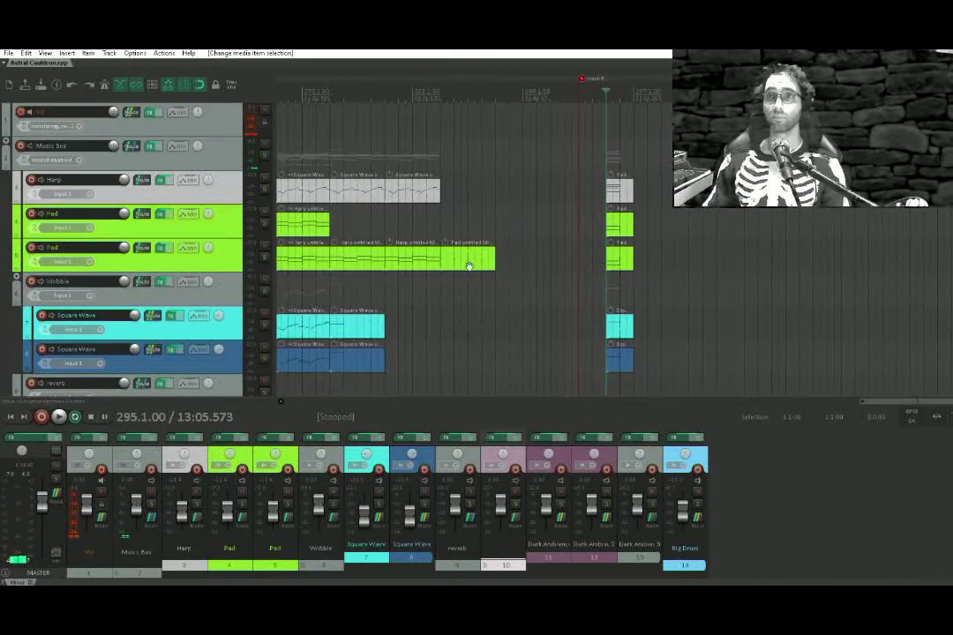
Insert a new track below Dark Ambience 3, nested inside the ambience folder
left_click_drag(468, 264, 503, 231)
left_click(209, 316)
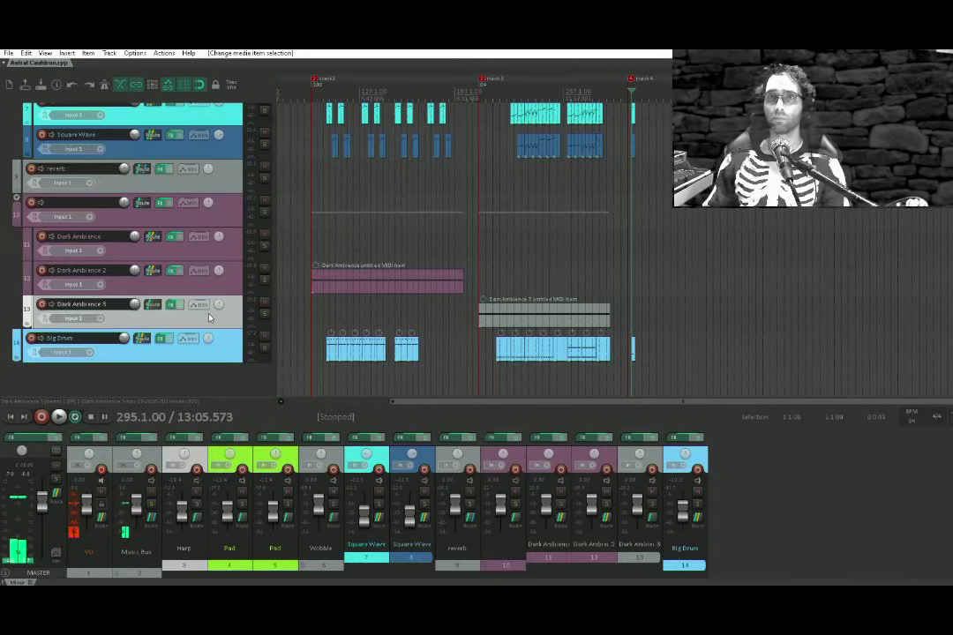
key("ctrl+t")
left_click_drag(173, 355, 193, 355)
Give the ambience folder and its four child tracks one shared purple colour
left_click(202, 230, "shift")
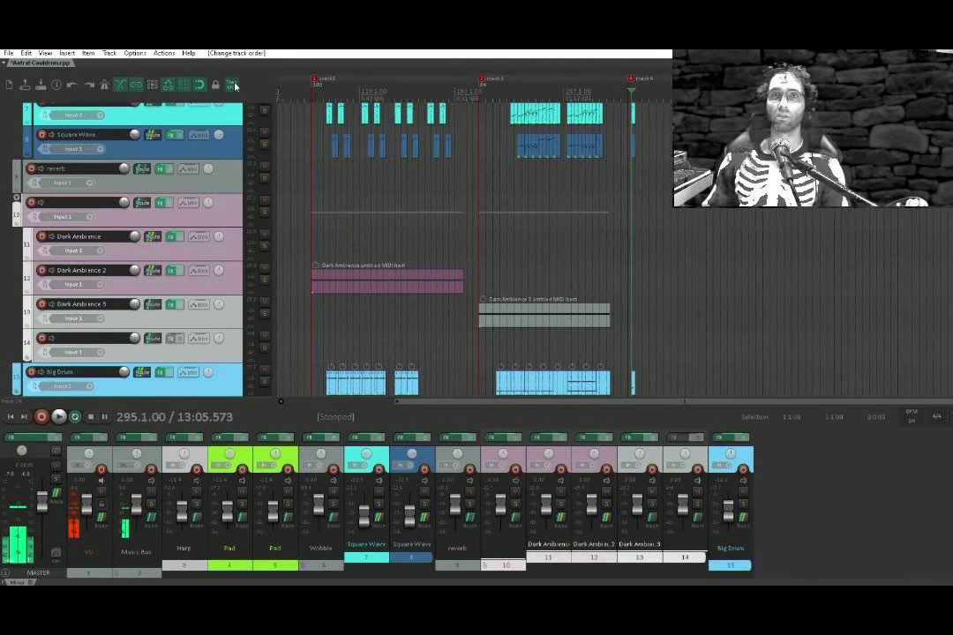
left_click(233, 84)
left_click(233, 84)
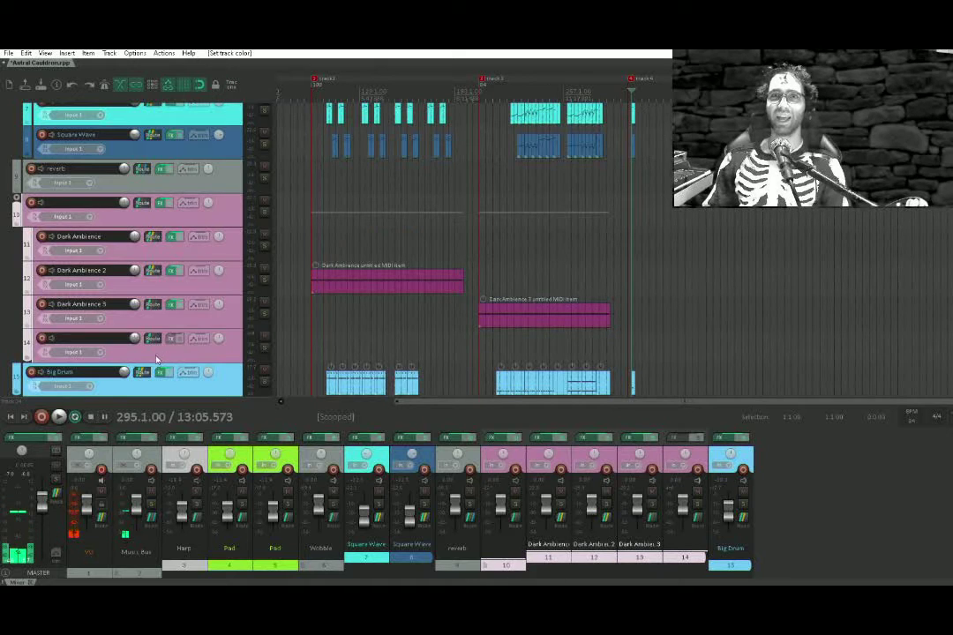
Name the new track Dark Ambience 4
double_click(89, 338)
type("Dark Ambience 4")
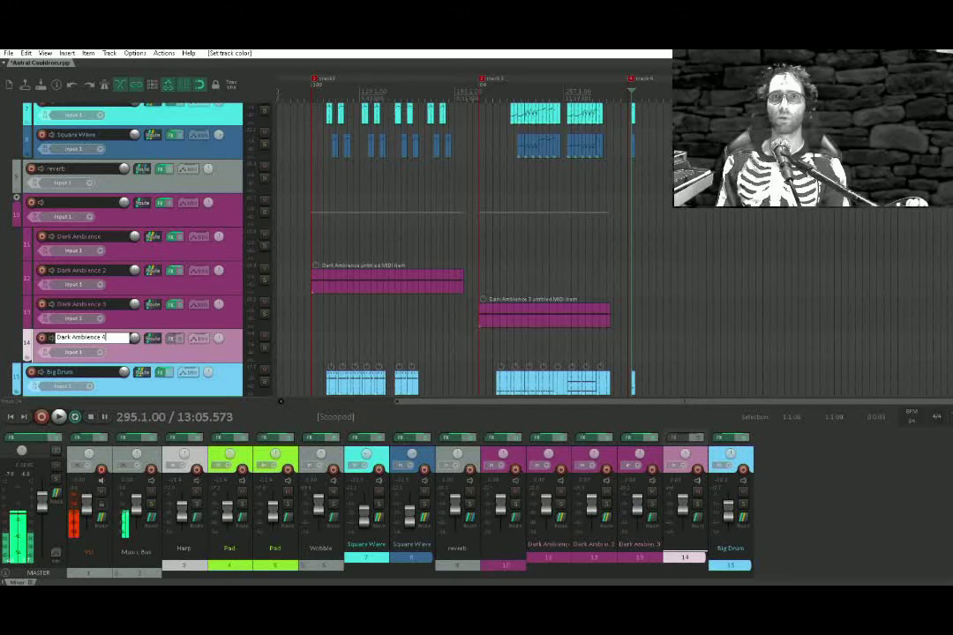
key("Return")
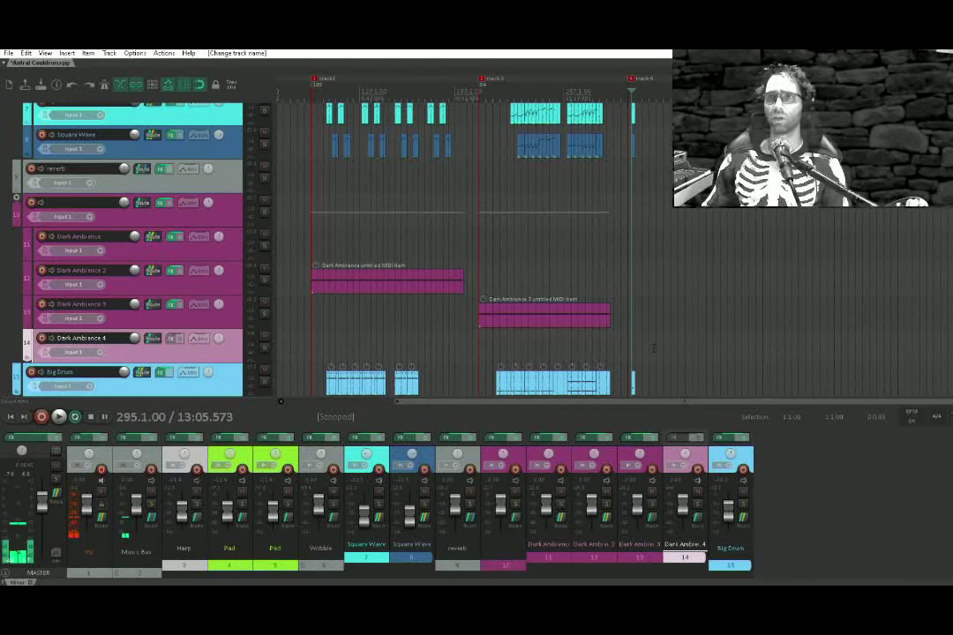
Arm Dark Ambience 4 and record about 15.6 s of microphone audio on it, starting at 304.3.00
key("]")
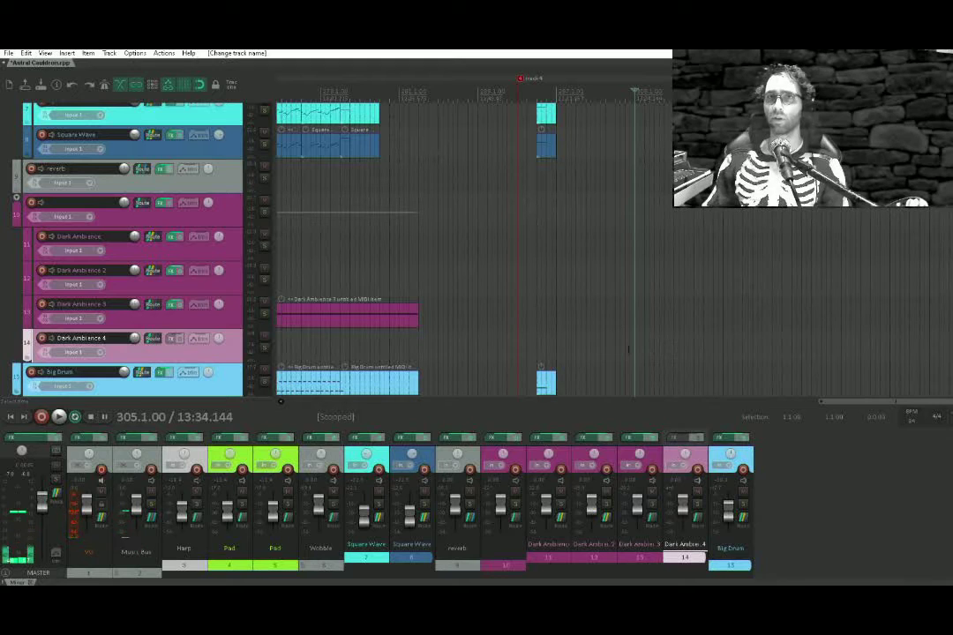
key("Left")
left_click(41, 339)
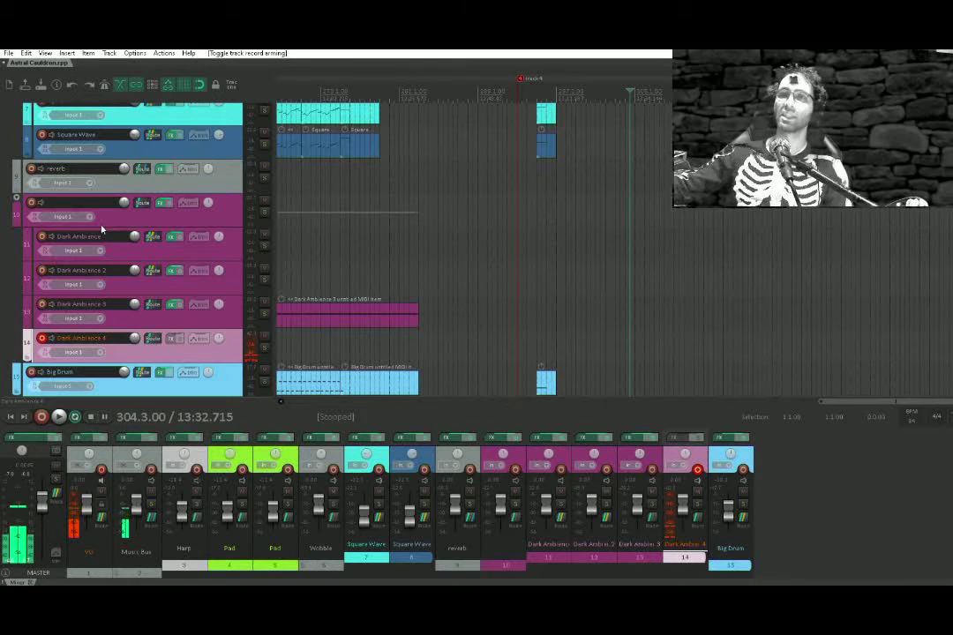
key("ctrl+r")
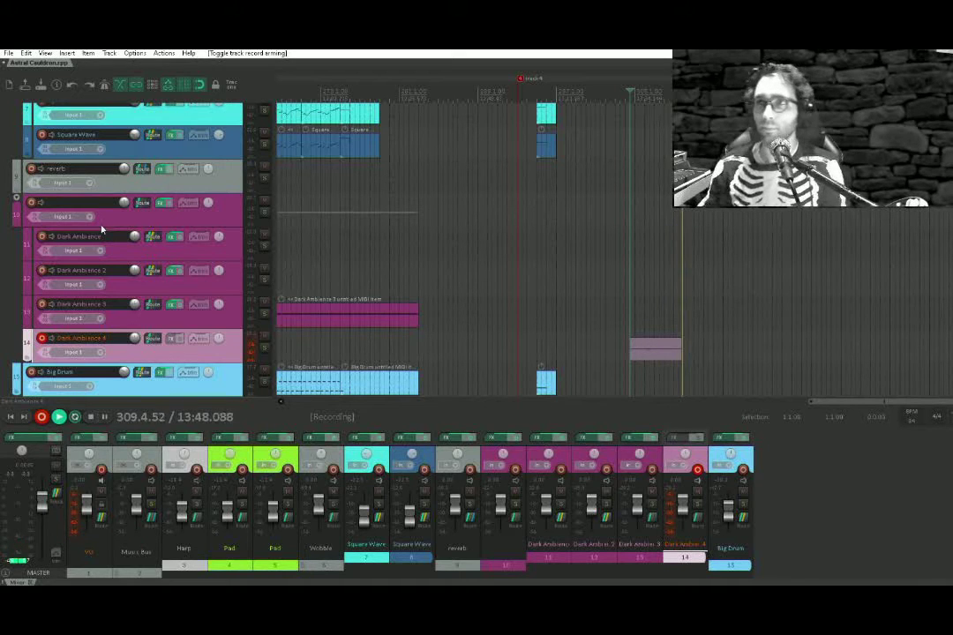
key("space")
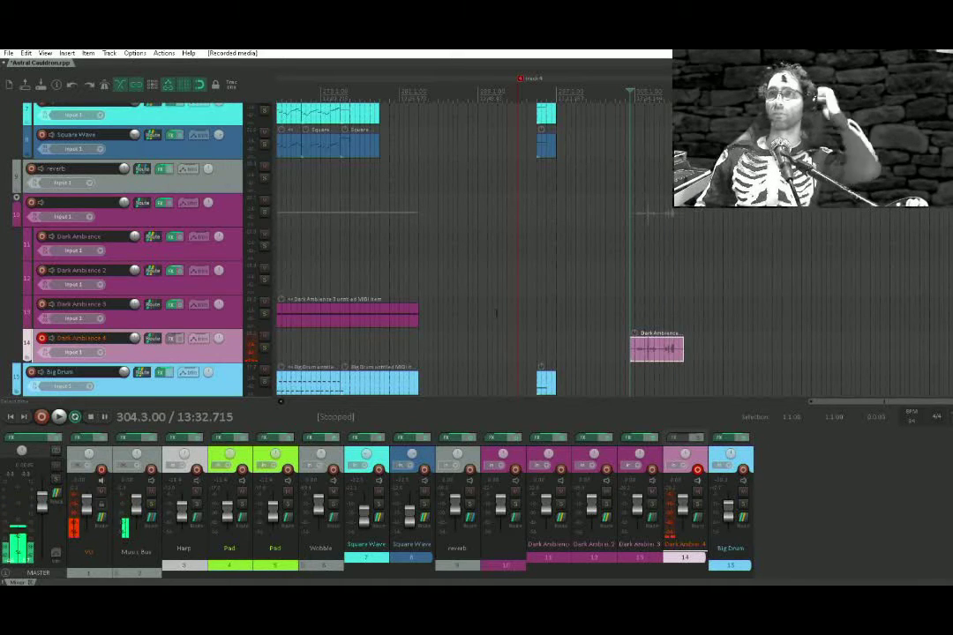
Play back the start of the new Dark Ambience 4 recording and inspect its waveform
left_click(646, 322)
scroll(640, 319, "up", 8)
key("space")
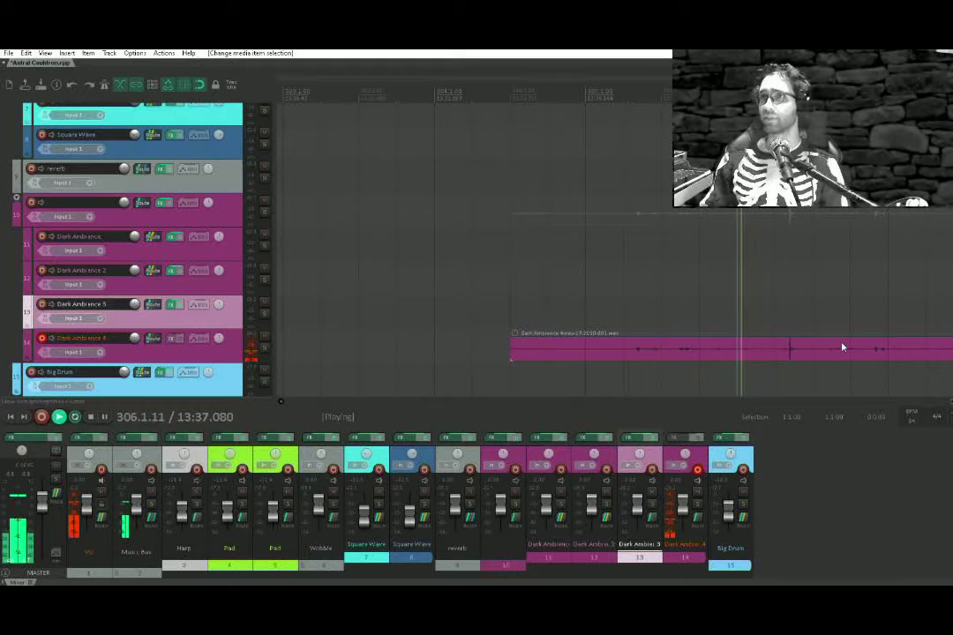
key("space")
scroll(789, 362, "up", 3)
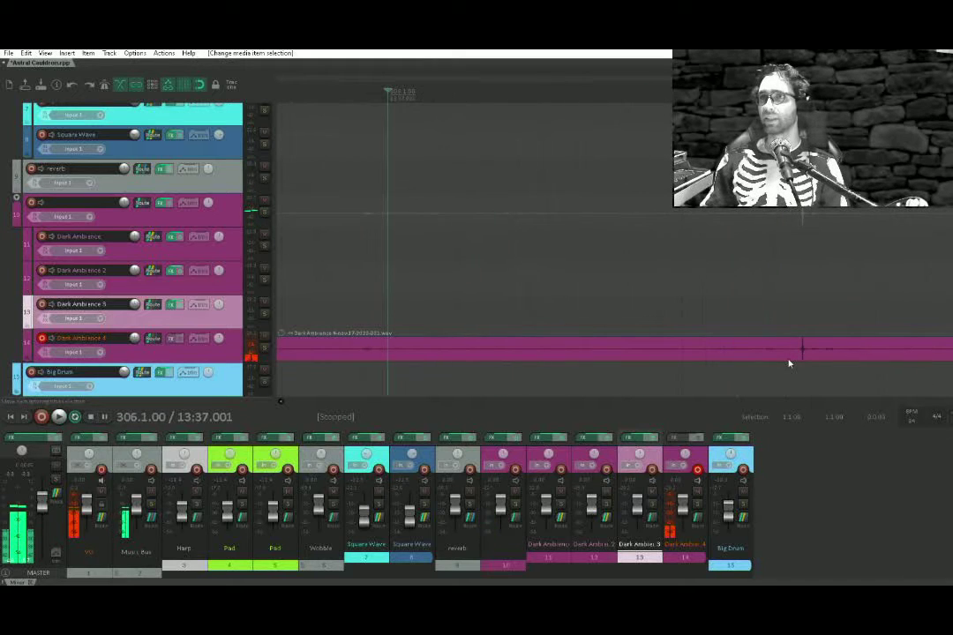
scroll(789, 363, "down", 6)
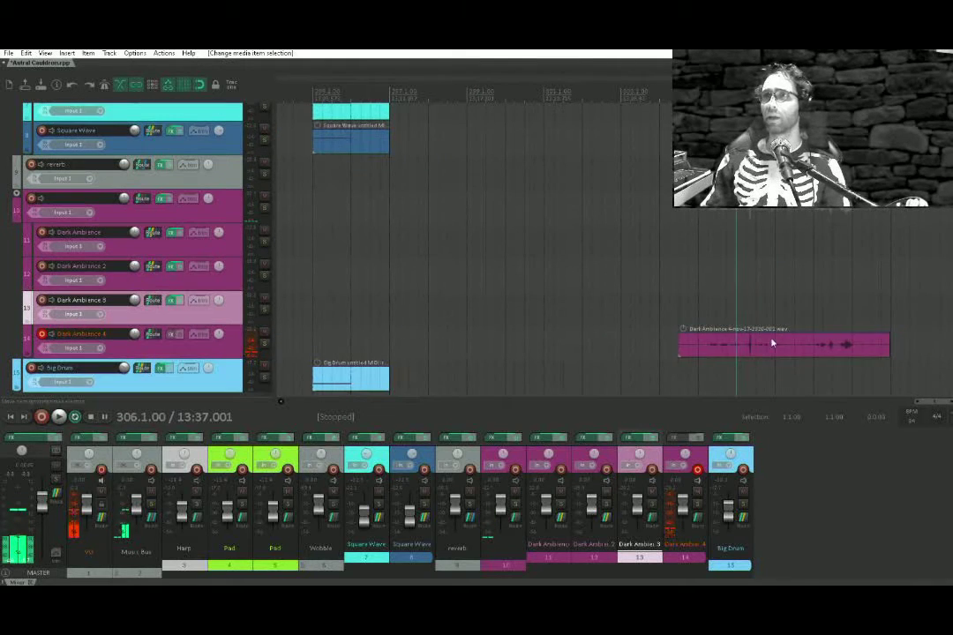
Disarm Dark Ambience 4, add ReaSamplOmatic5000 to it and import the recorded item as the sample
left_click(735, 346)
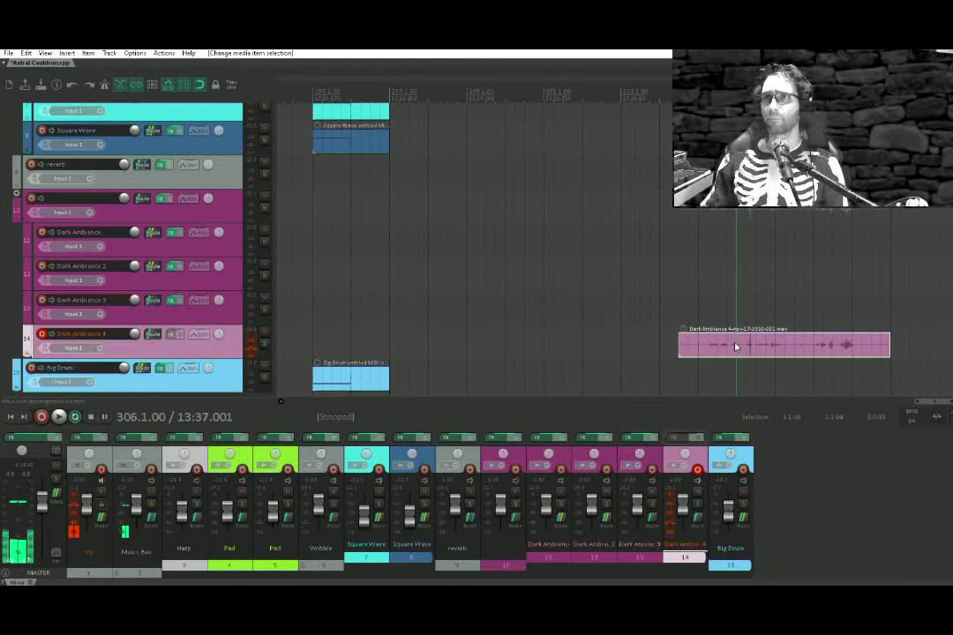
left_click(41, 334)
left_click(172, 336)
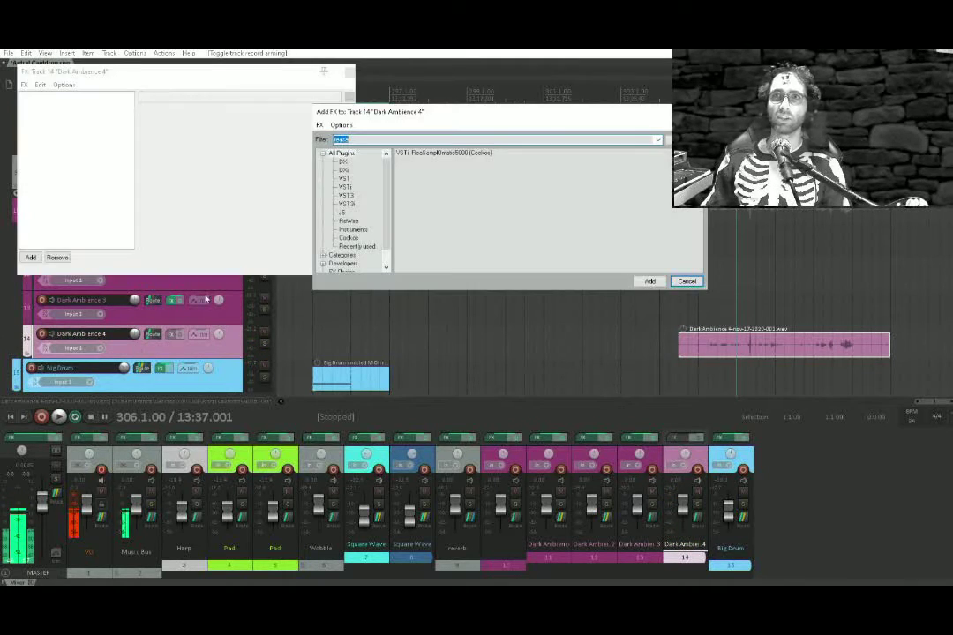
key("Return")
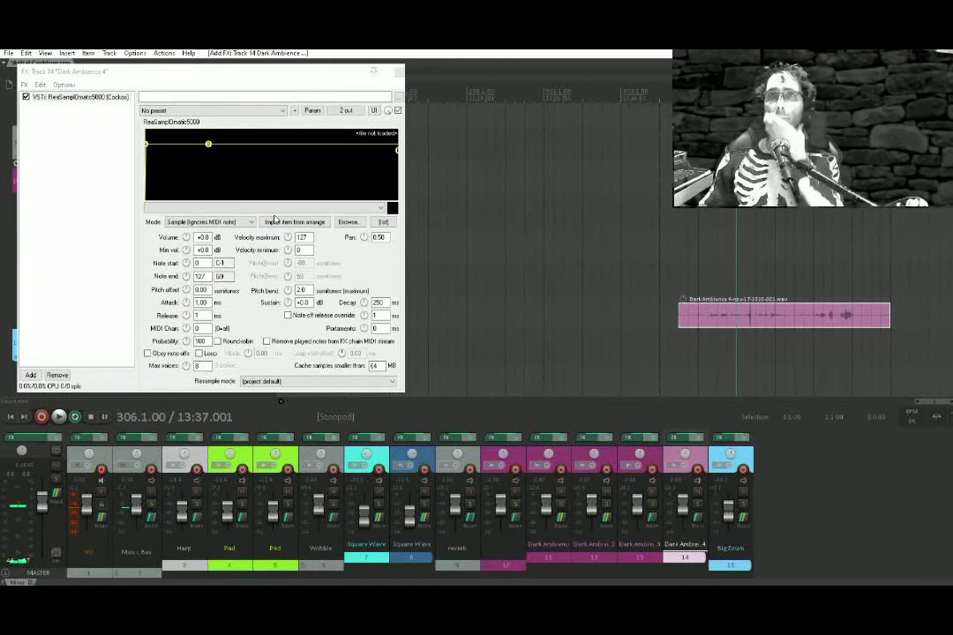
left_click(274, 221)
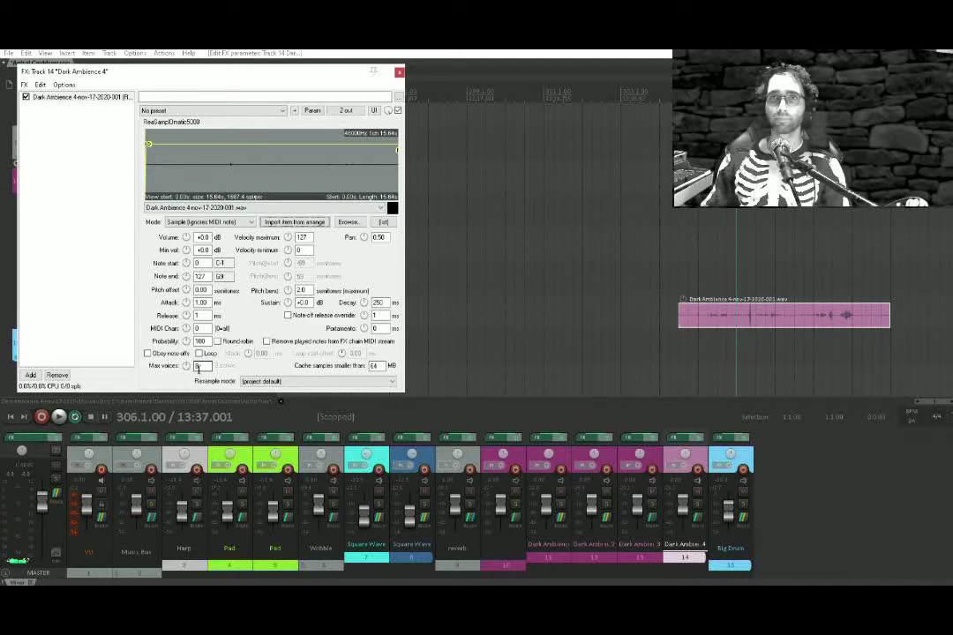
Limit the sampler to 1 voice and enable Loop and Obey note-offs
left_click(198, 367)
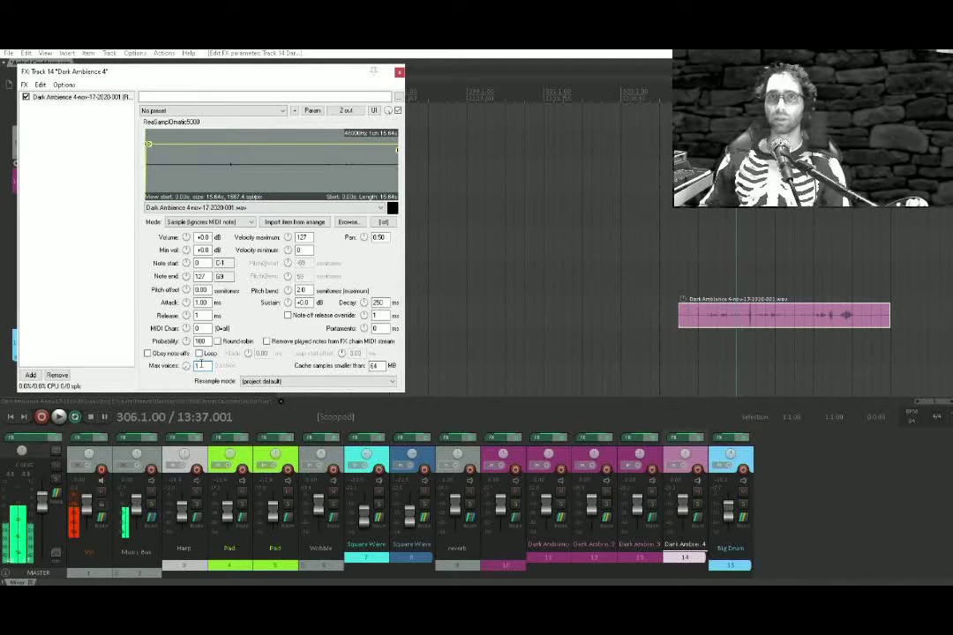
left_click(200, 353)
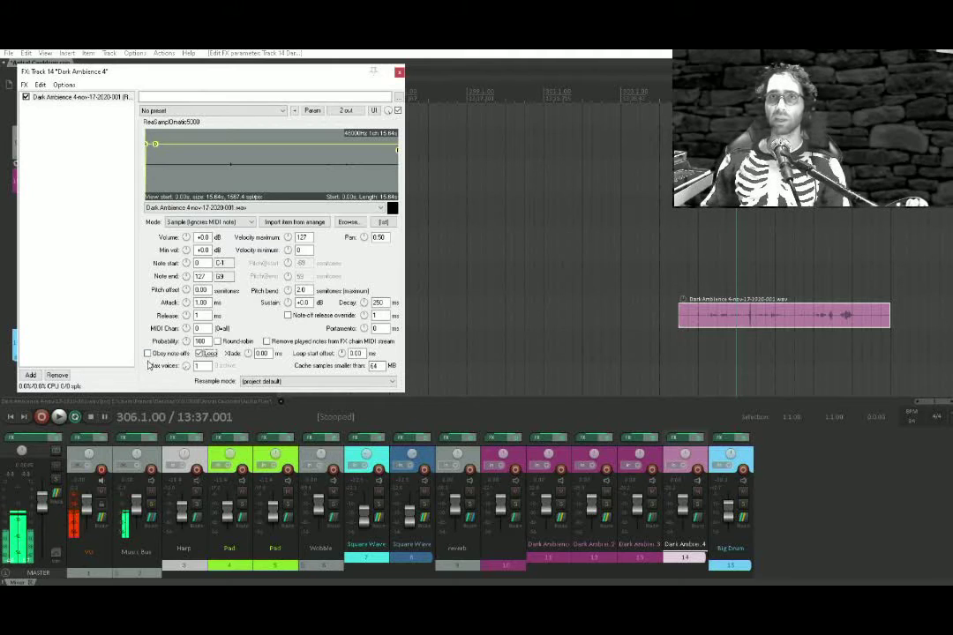
left_click(149, 354)
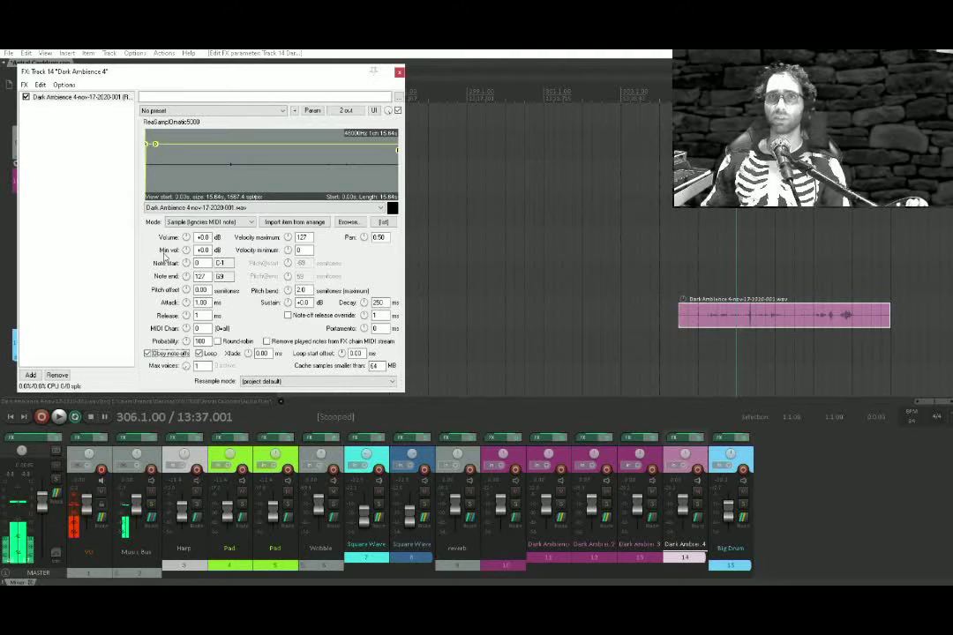
Set the sampler mode to Note (Semitone shifted) and shape the loop with a crossfade of about 718 ms, trimming the sample to about 14.27 s
left_click(212, 222)
left_click(228, 245)
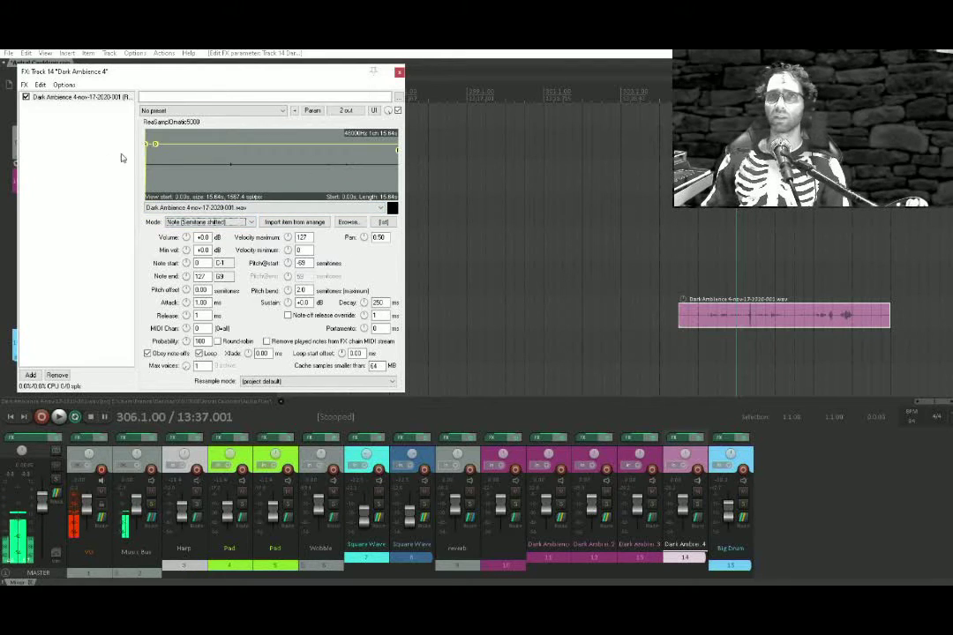
left_click_drag(145, 172, 167, 147)
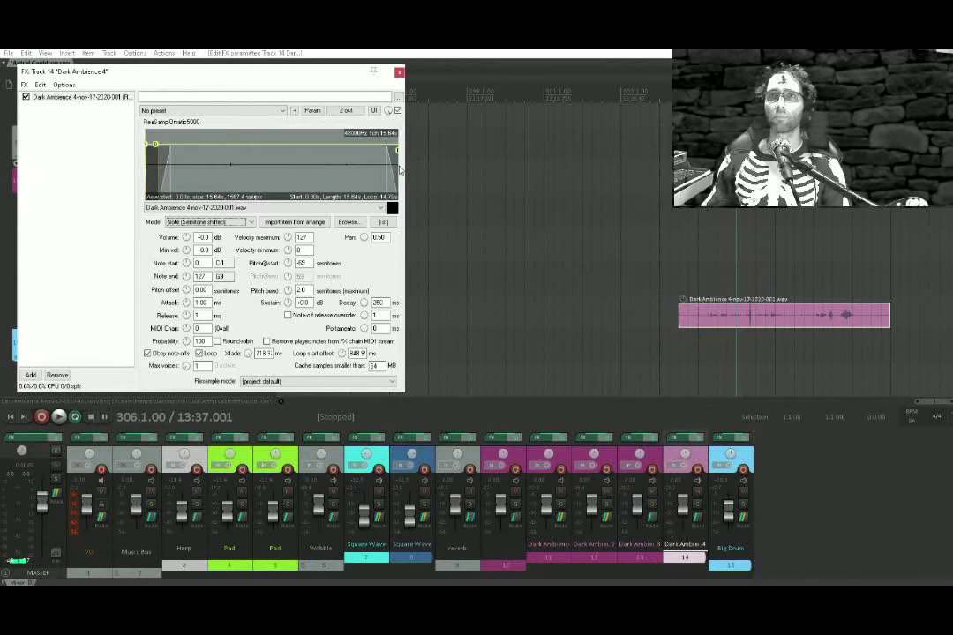
left_click_drag(397, 170, 375, 166)
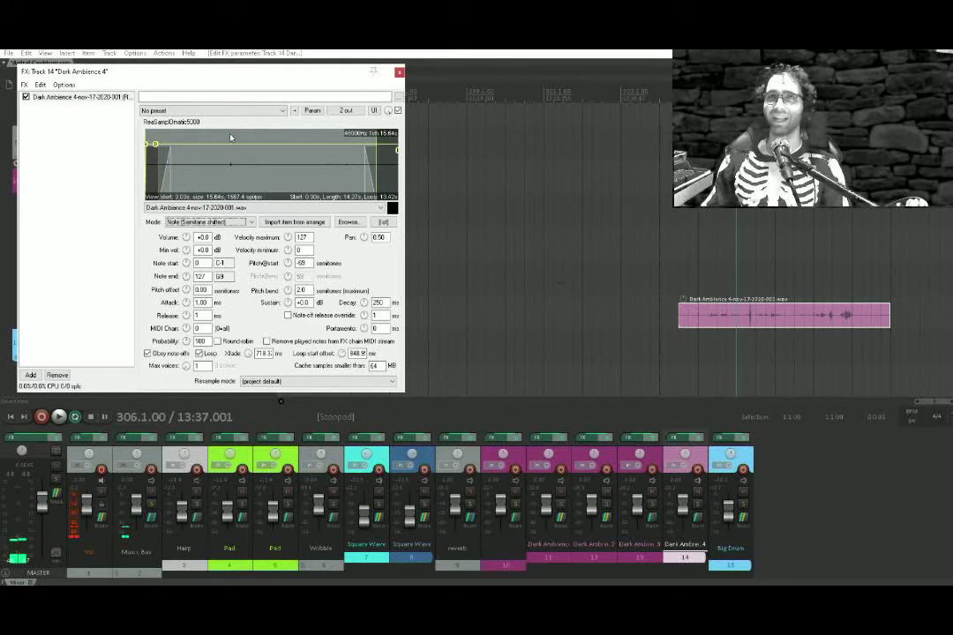
Delete the recorded audio item from the Dark Ambience 4 track and close the FX window
left_click_drag(710, 249, 751, 321)
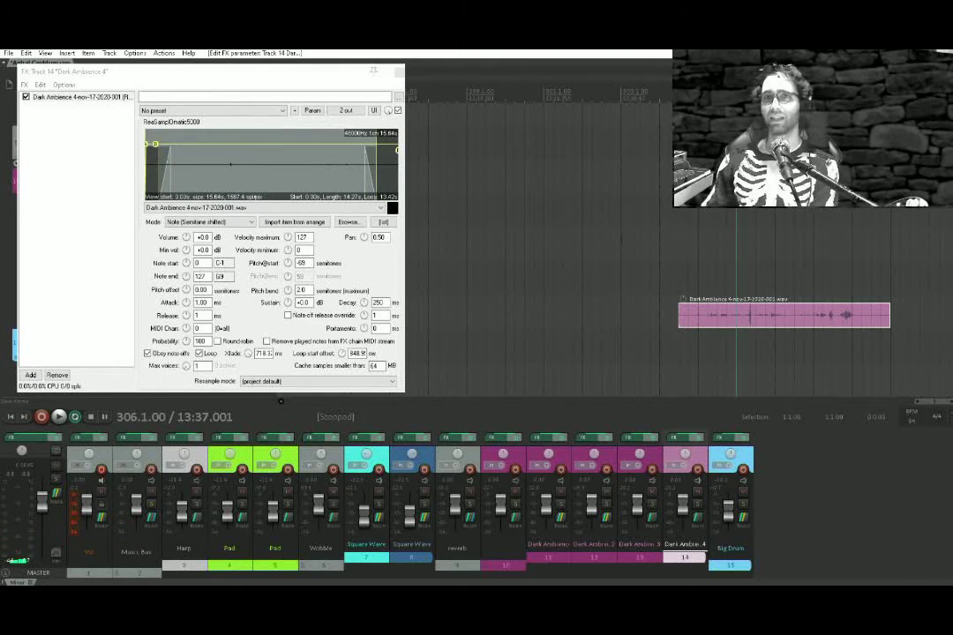
key("Delete")
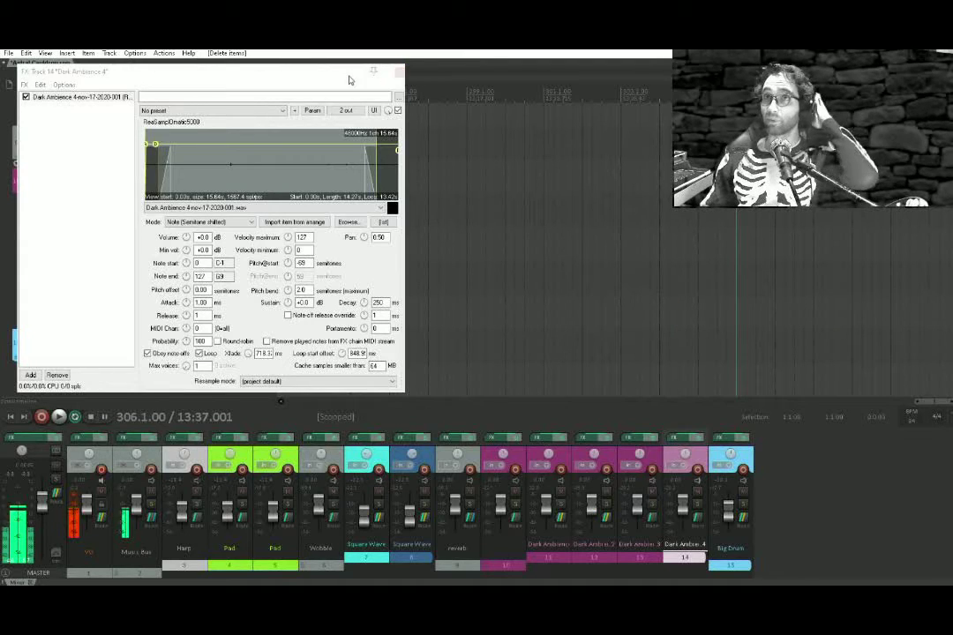
left_click(399, 72)
Move the Big Drum track up so it sits between the second Square Wave track and the reverb track
scroll(410, 219, "down", 5)
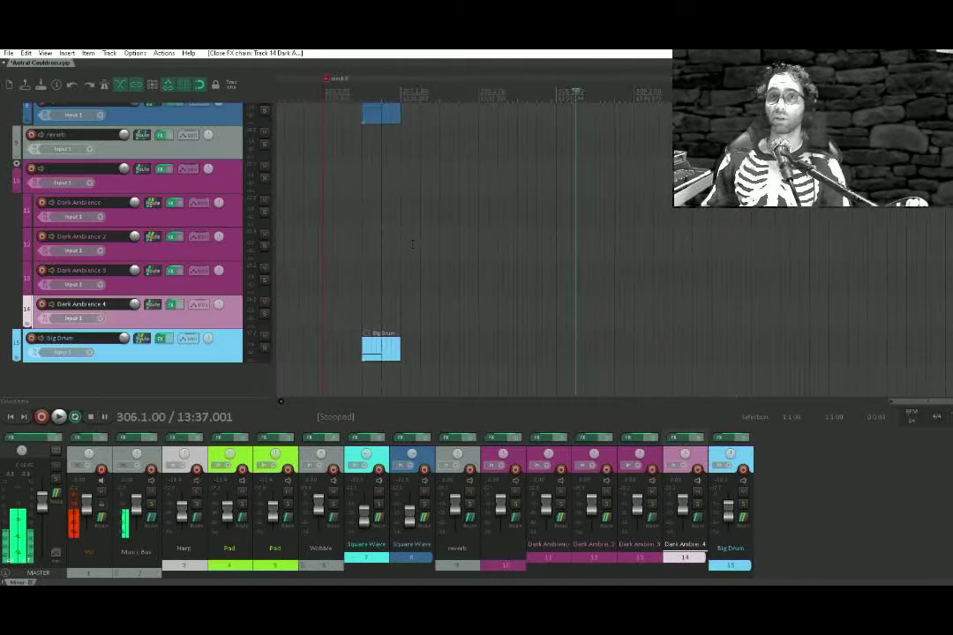
left_click_drag(414, 228, 430, 414)
left_click_drag(443, 336, 473, 169)
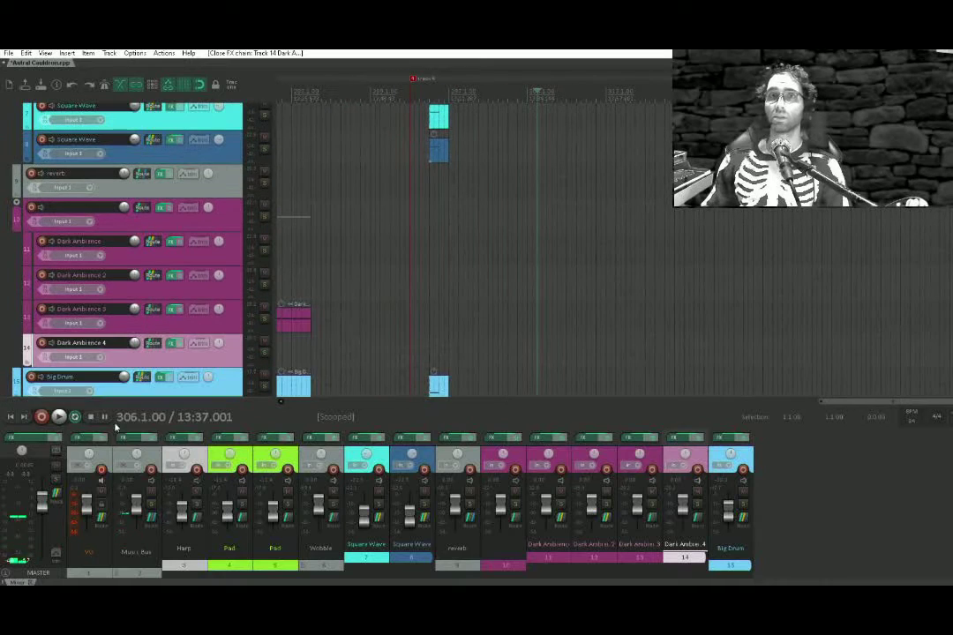
left_click_drag(132, 386, 241, 173)
scroll(142, 190, "up", 5)
scroll(142, 190, "down", 2)
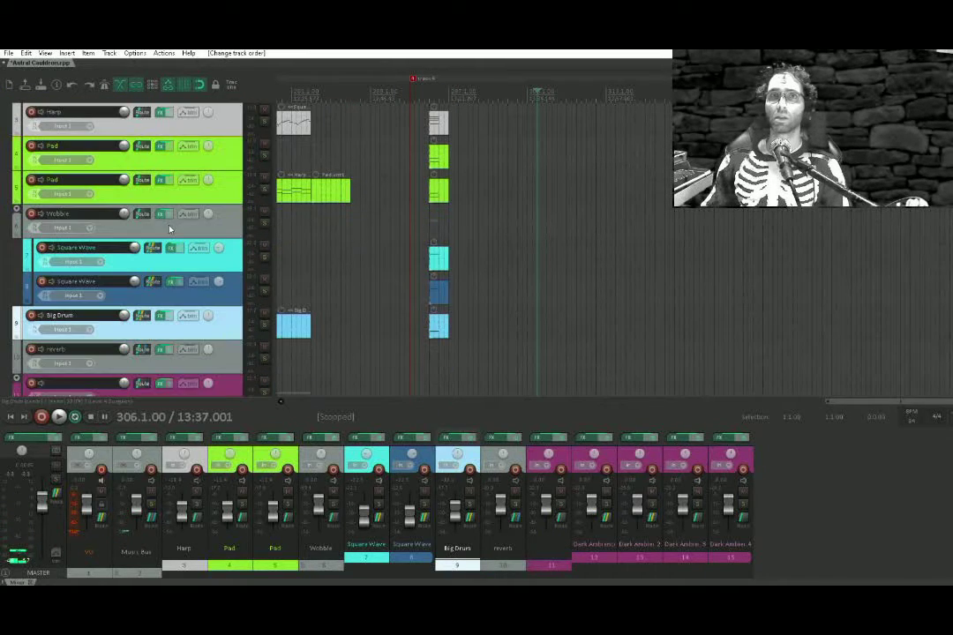
scroll(102, 214, "up", 2)
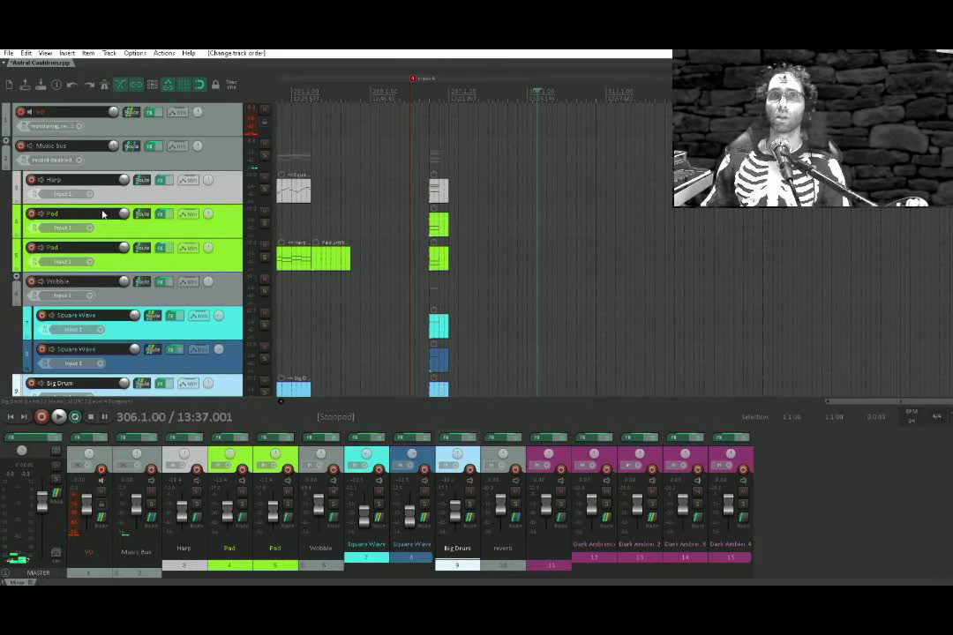
scroll(103, 214, "down", 6)
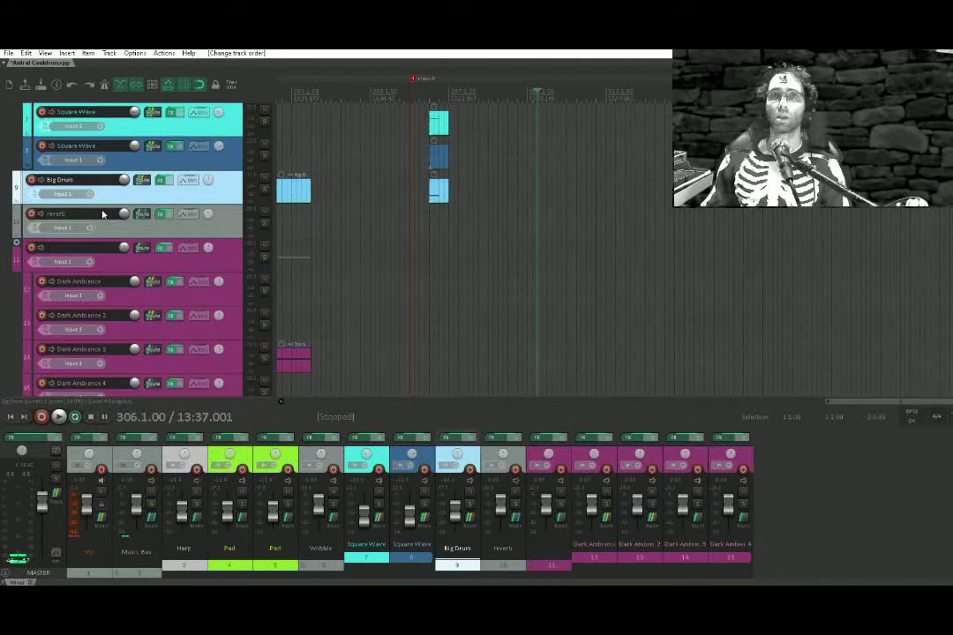
scroll(102, 213, "down", 1)
scroll(102, 214, "up", 4)
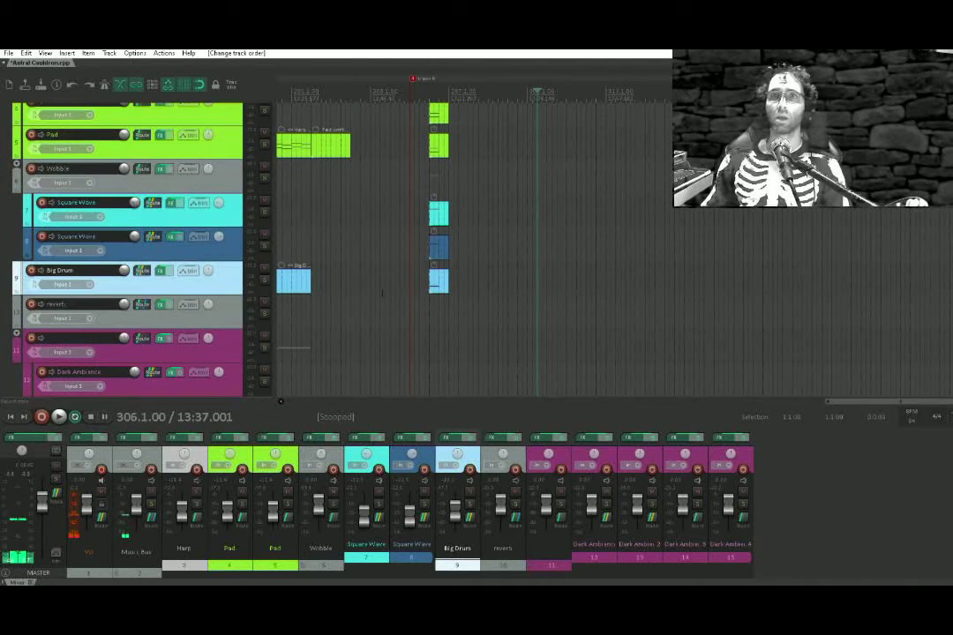
Draw a MIDI item on Dark Ambience 4 from measure 293 at the track 4 marker and extend its end to shortly before measure 385
scroll(428, 277, "down", 3)
left_click_drag(429, 276, 433, 146)
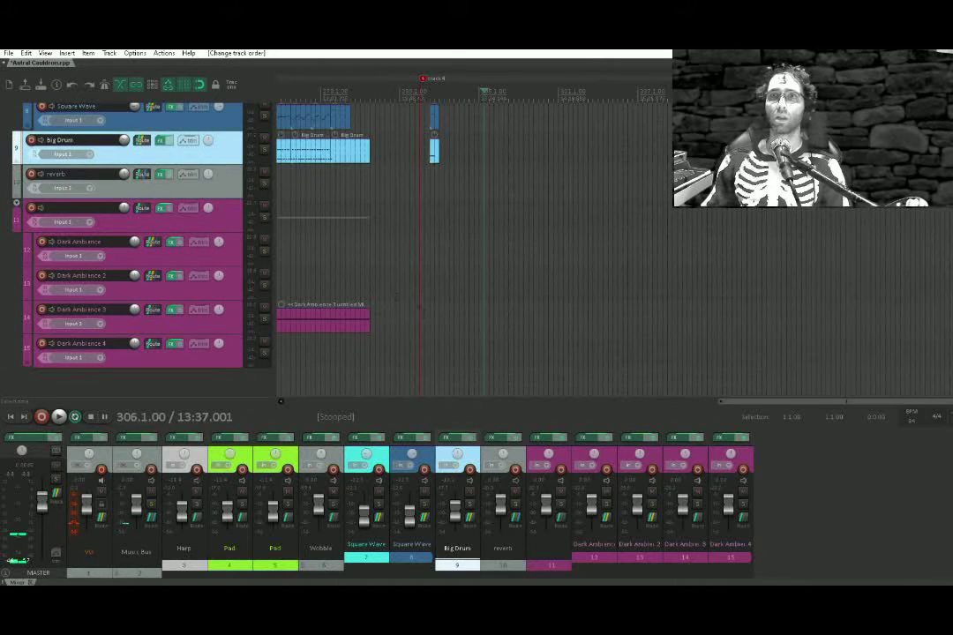
left_click(424, 313)
left_click(421, 323)
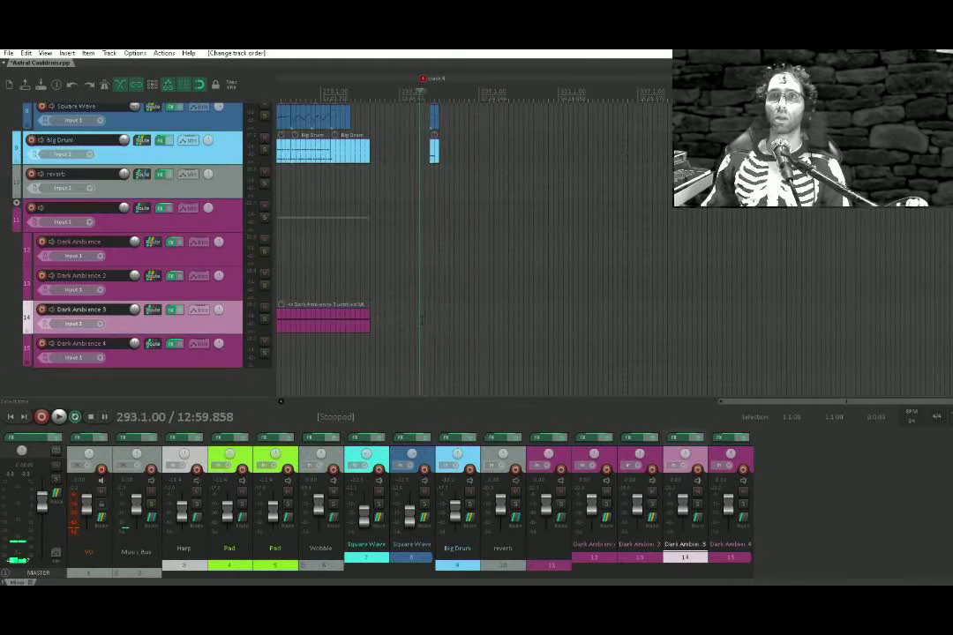
left_click(420, 345)
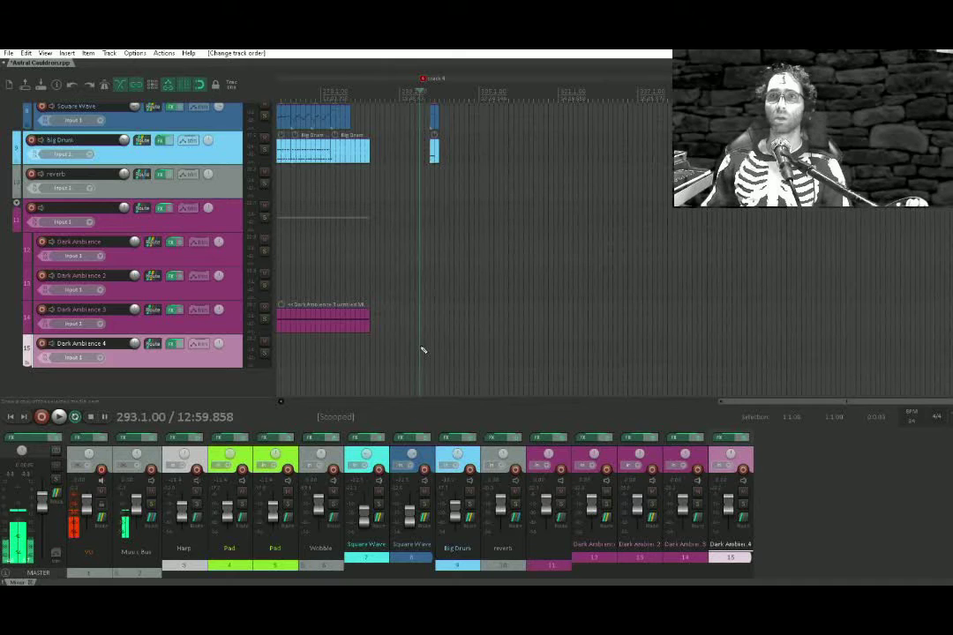
left_click_drag(419, 351, 703, 352)
scroll(670, 317, "down", 6)
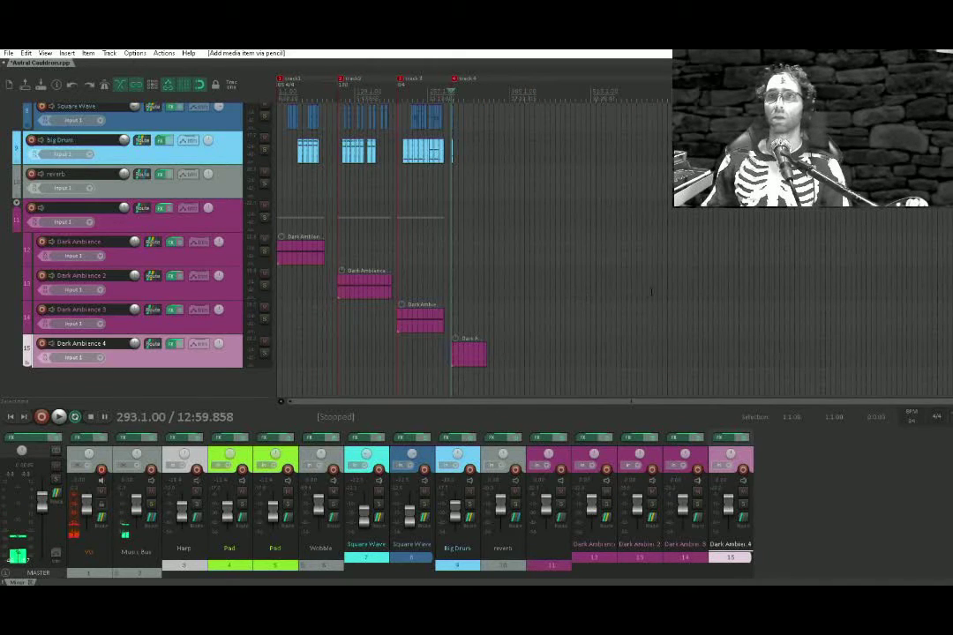
left_click_drag(485, 359, 502, 358)
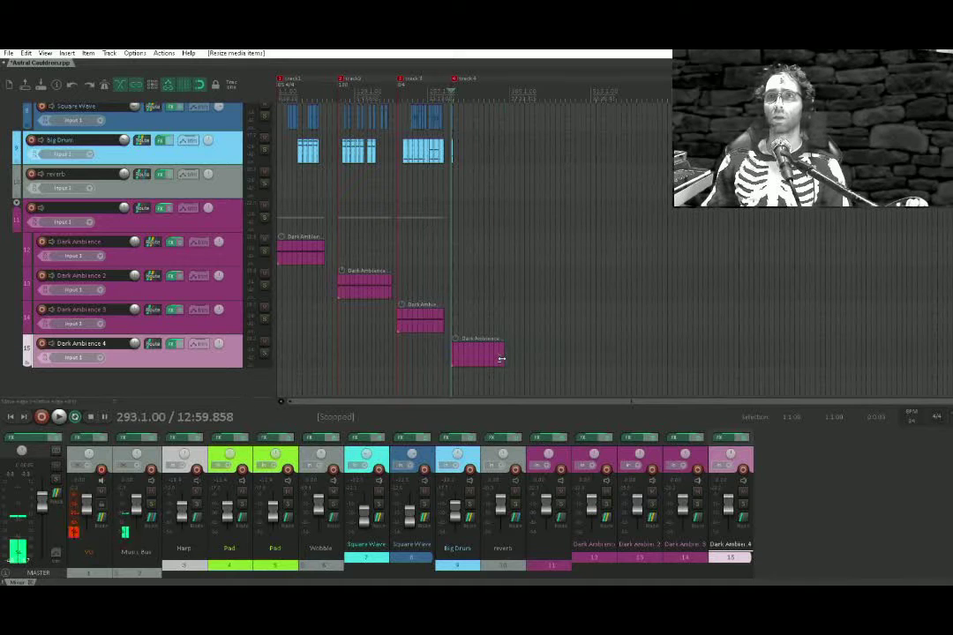
Try a sustained note spanning the whole Dark Ambience 4 MIDI item, drawn at Eb2 and raised to just below C4
double_click(494, 357)
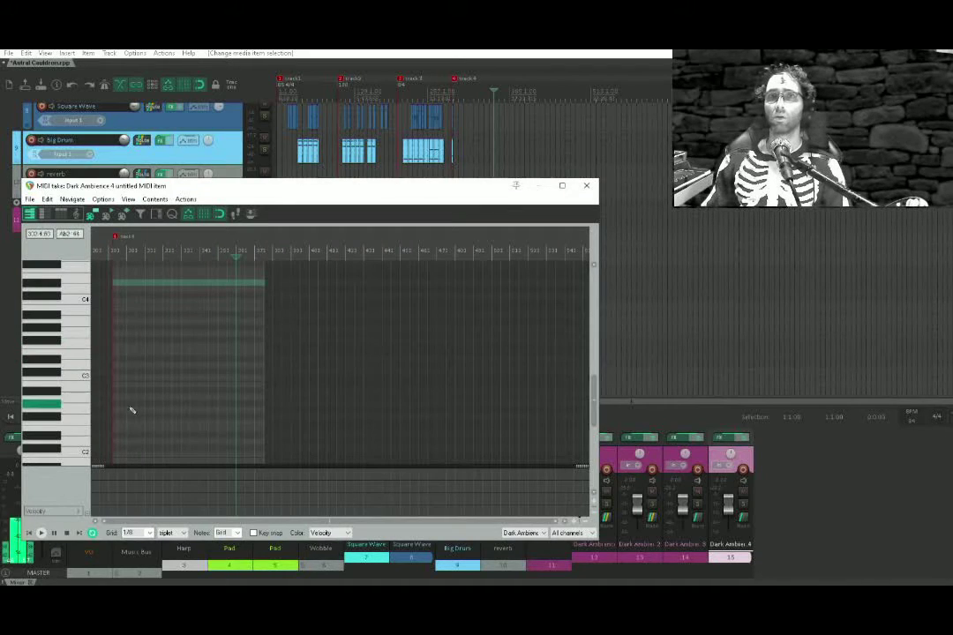
left_click_drag(124, 435, 294, 437)
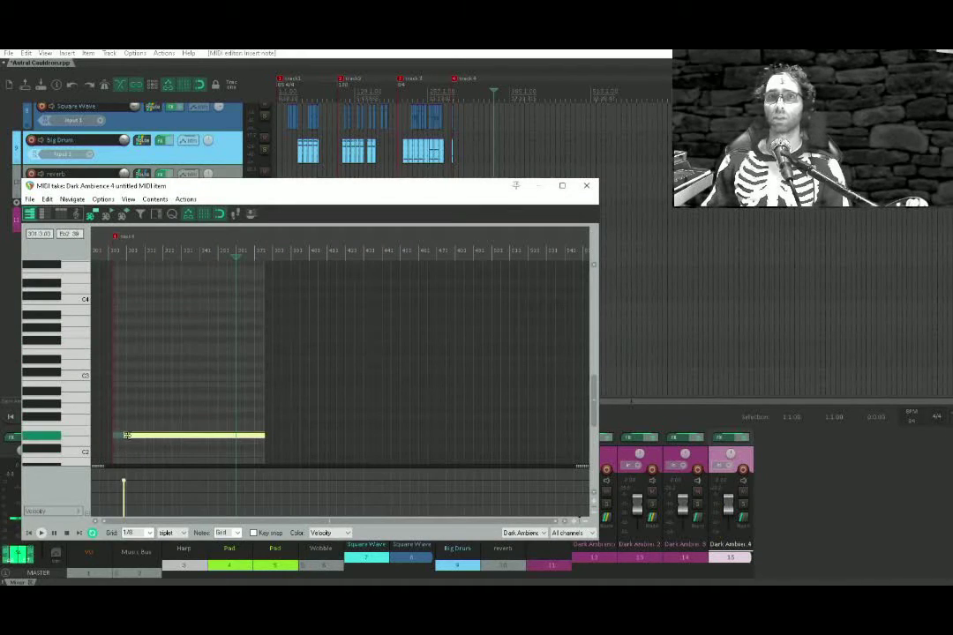
left_click_drag(125, 435, 104, 435)
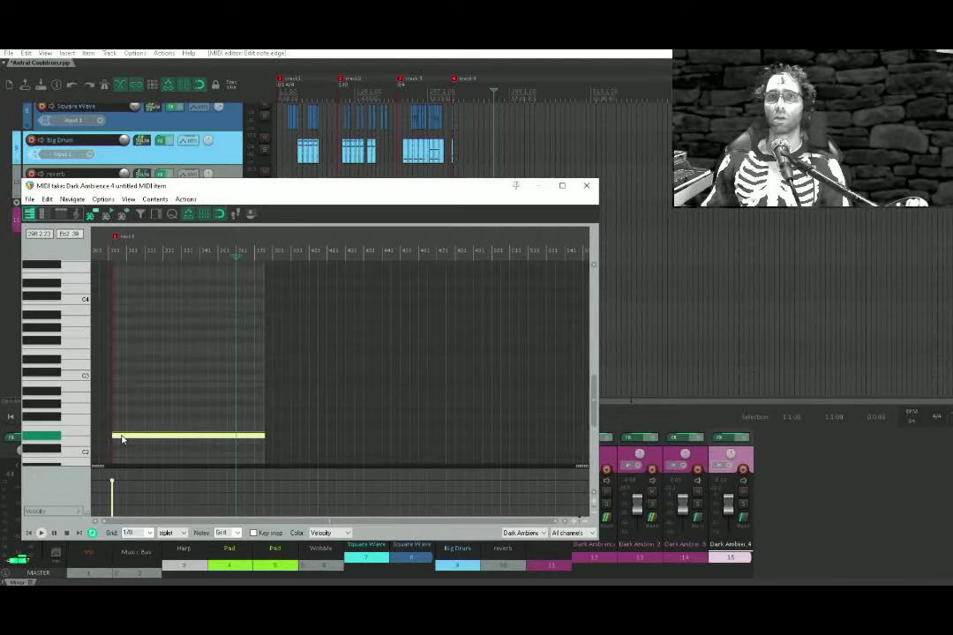
left_click_drag(122, 438, 126, 309)
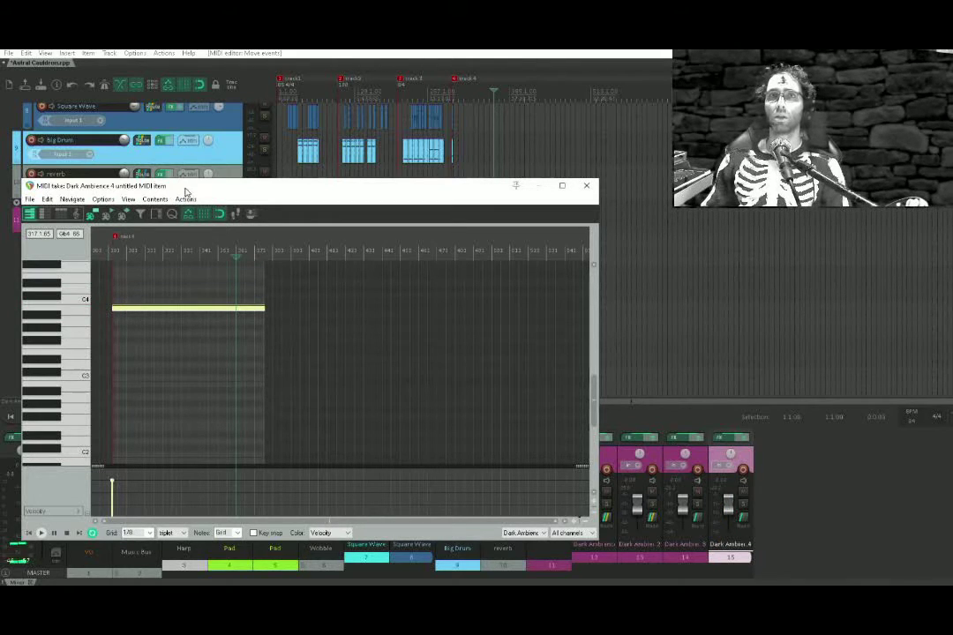
left_click_drag(188, 188, 600, 253)
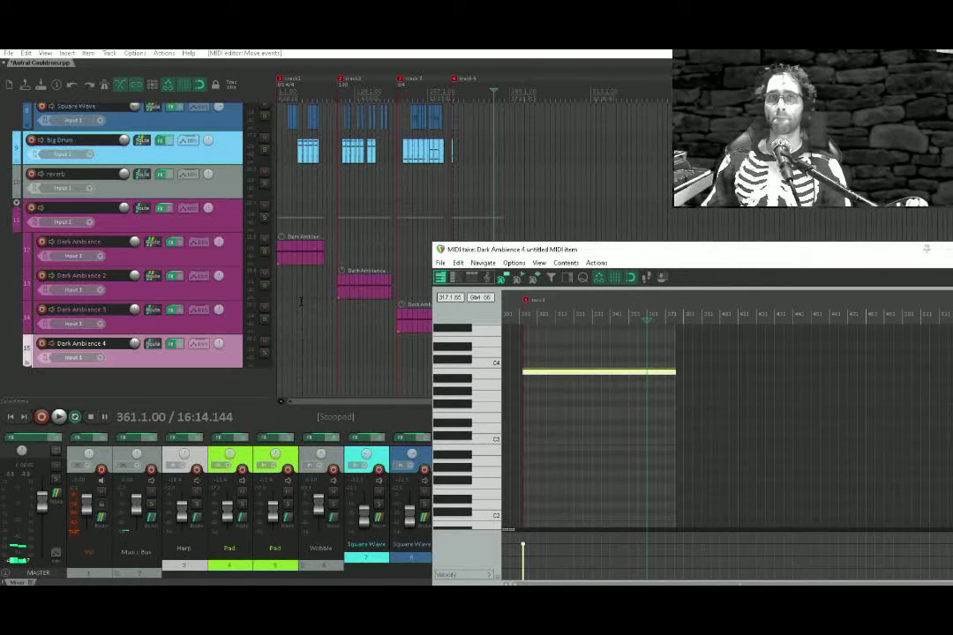
Undo the note edits, MIDI item, Big Drum track move, recorded item deletion and sampler setup, going back to the empty sampler on Dark Ambience 4
key("ctrl+z")
key("ctrl+z")
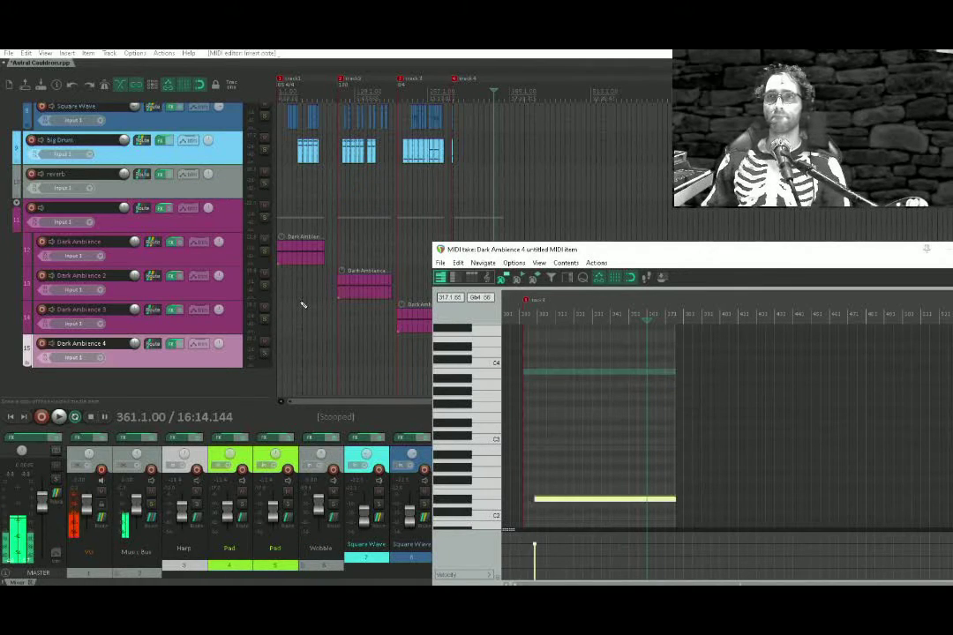
left_click_drag(512, 253, 252, 532)
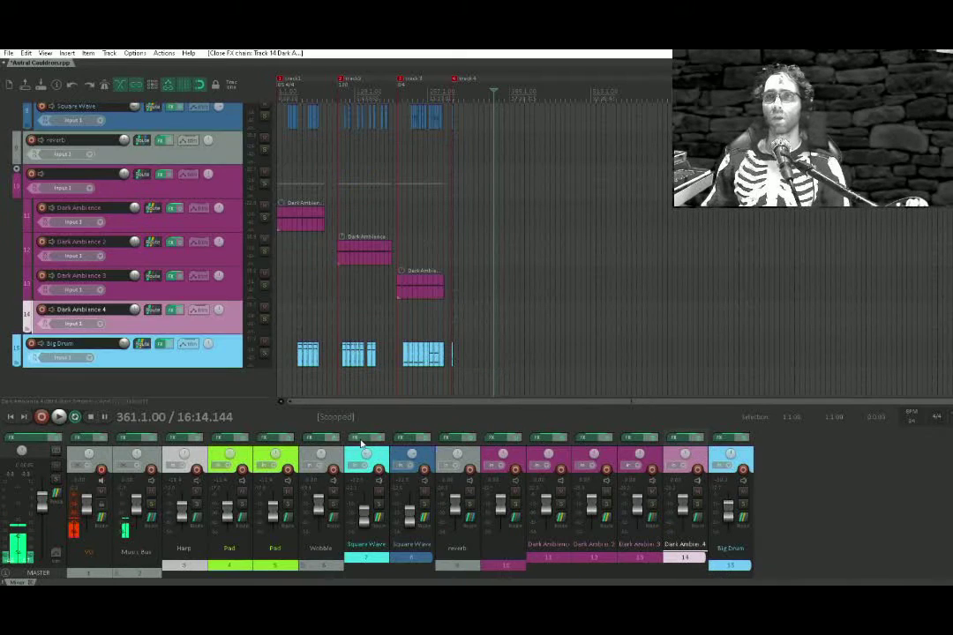
key("f")
left_click_drag(378, 143, 398, 141)
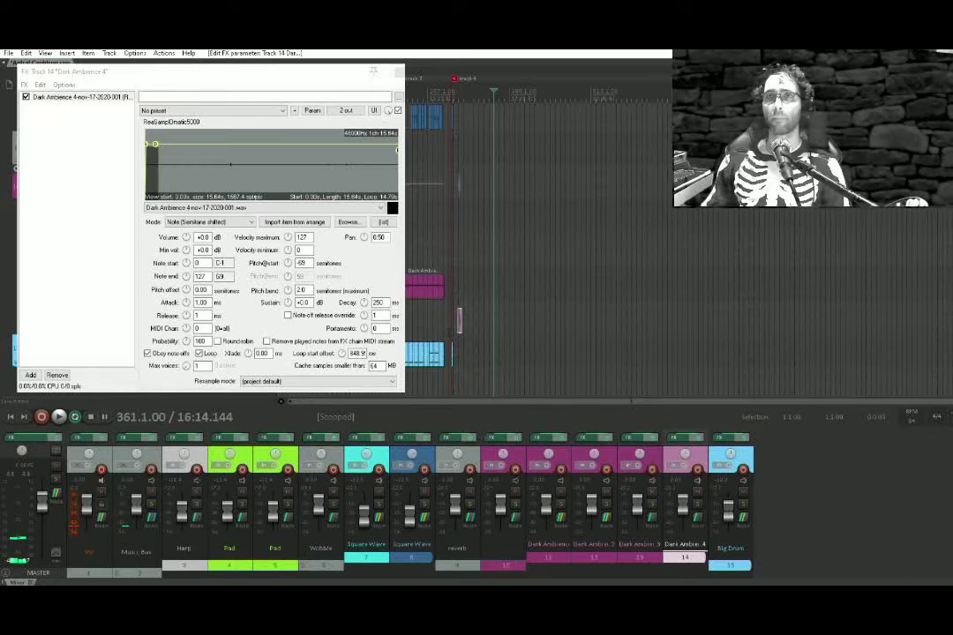
scroll(451, 333, "up", 10)
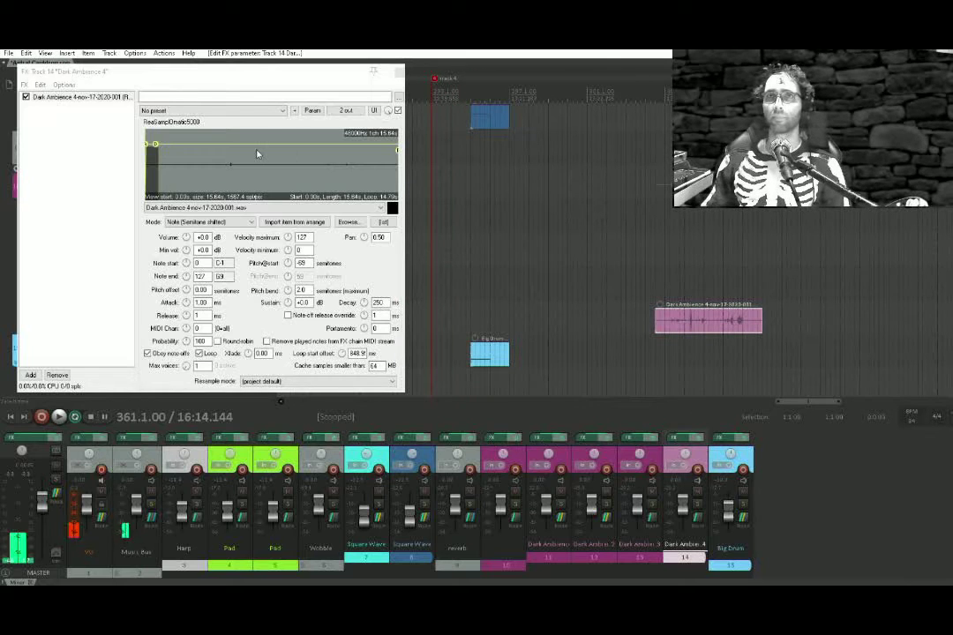
key("ctrl+z")
key("ctrl+z")
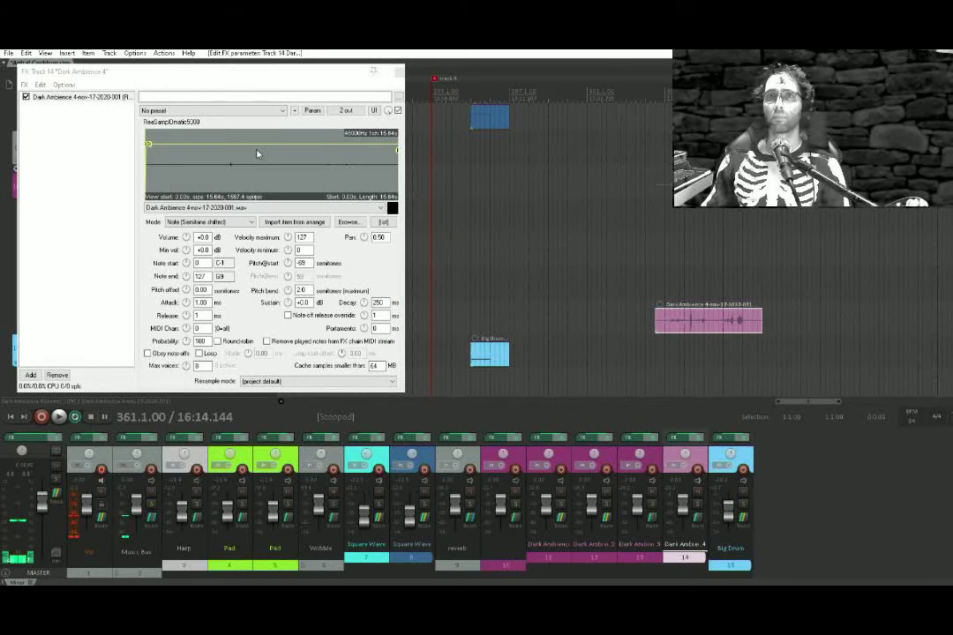
key("ctrl+z")
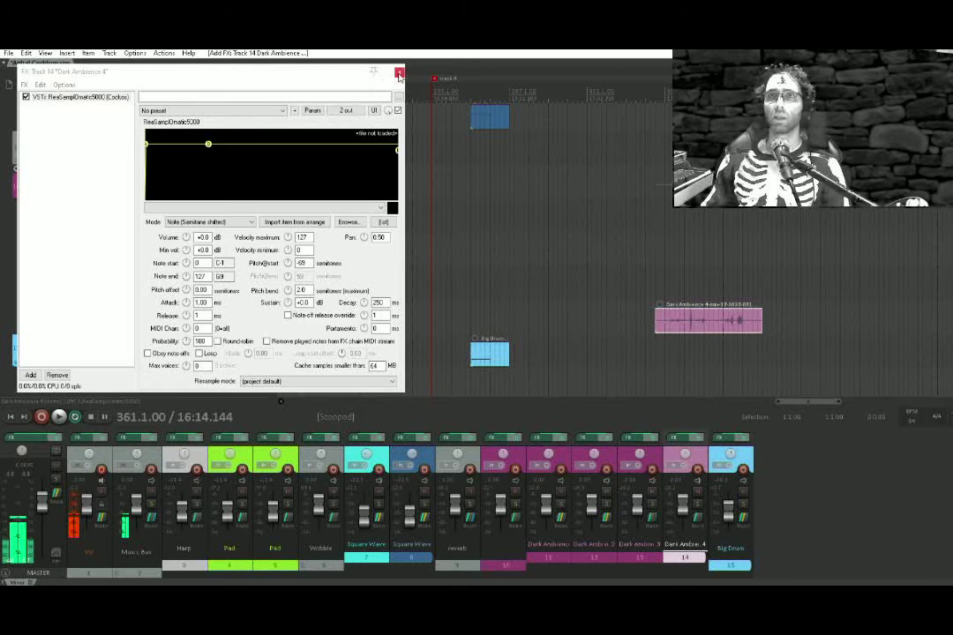
Remove the empty sampler from the Dark Ambience 4 track and add ReaEQ followed by ReaComp in its place
left_click(77, 97)
key("Delete")
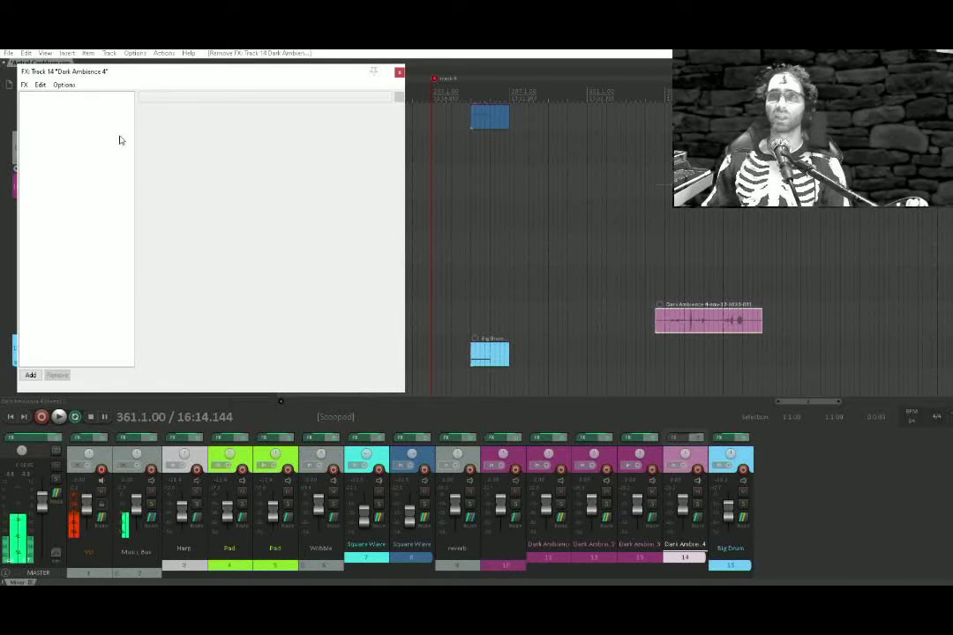
double_click(72, 184)
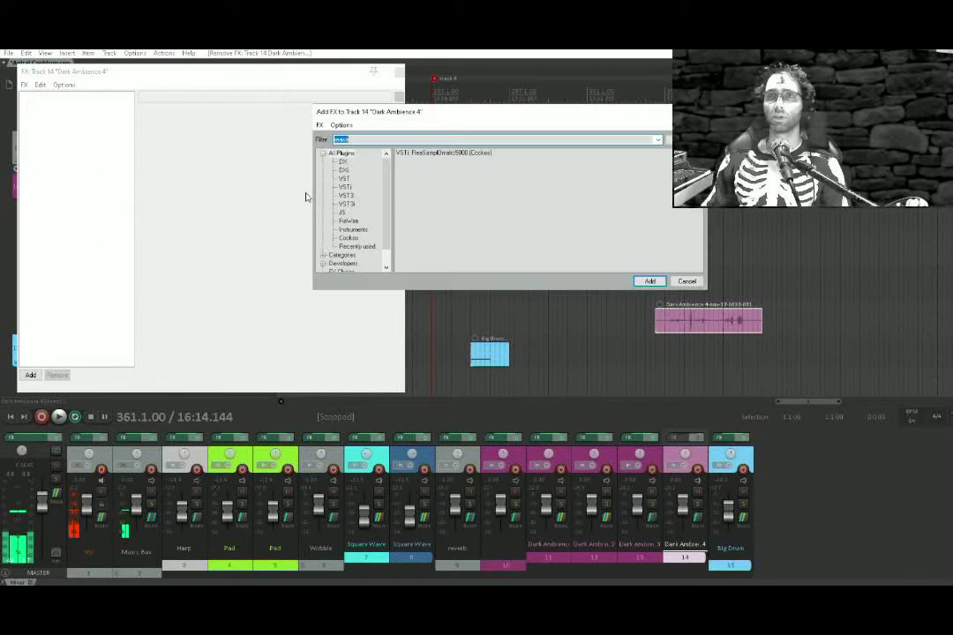
type("reaeq")
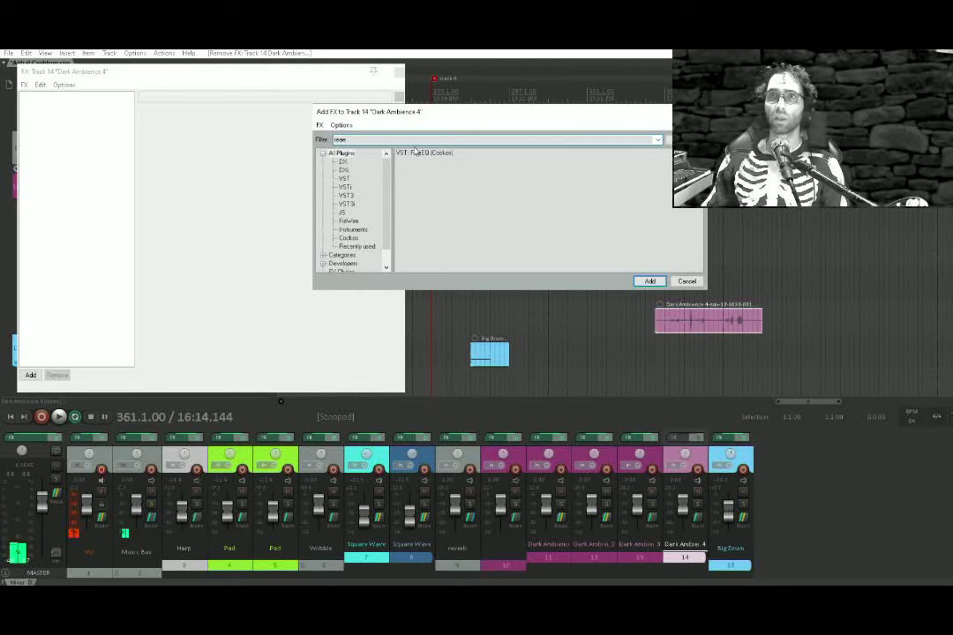
double_click(420, 154)
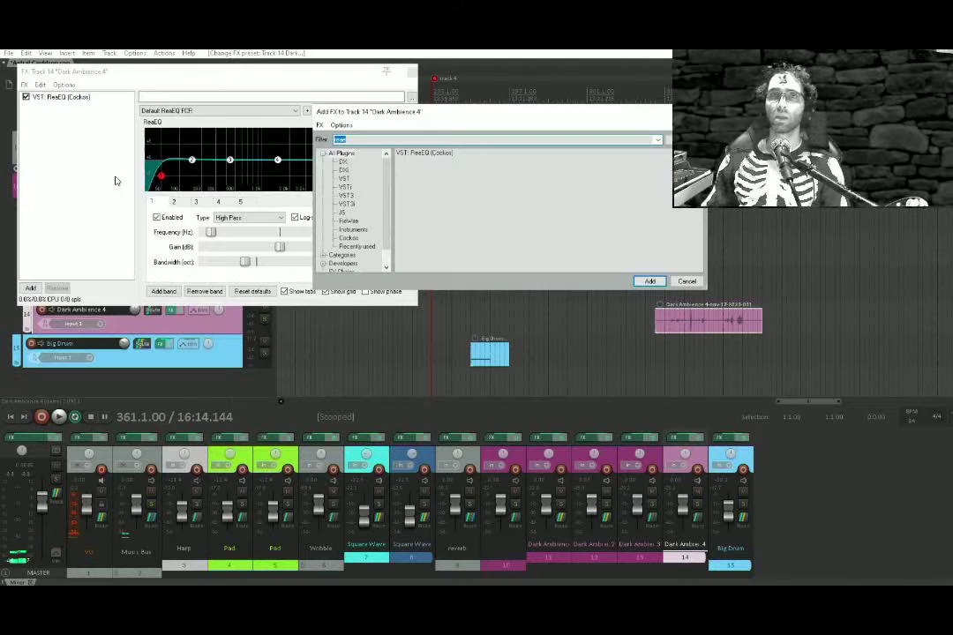
key("BackSpace")
key("BackSpace")
type("co")
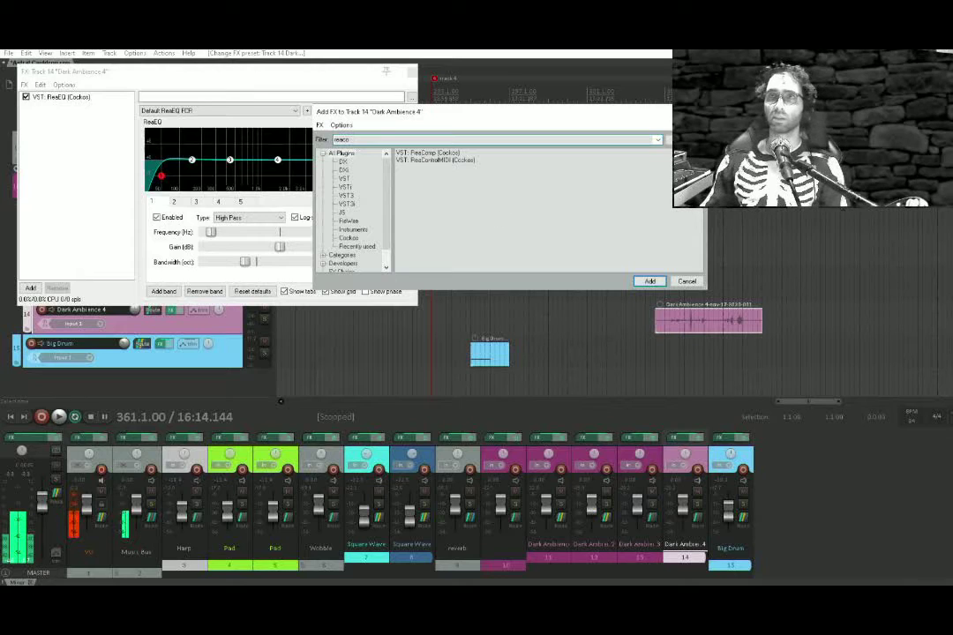
double_click(432, 153)
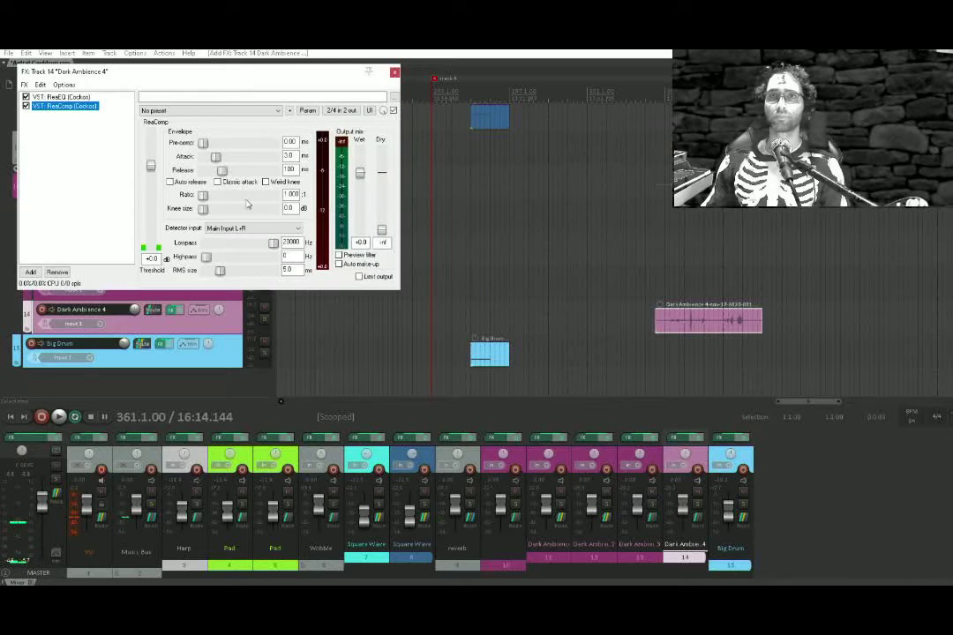
Set ReaComp to a ratio of about 7.54:1 with auto make-up on, and lower the threshold to about -20 dB during playback
left_click(247, 202)
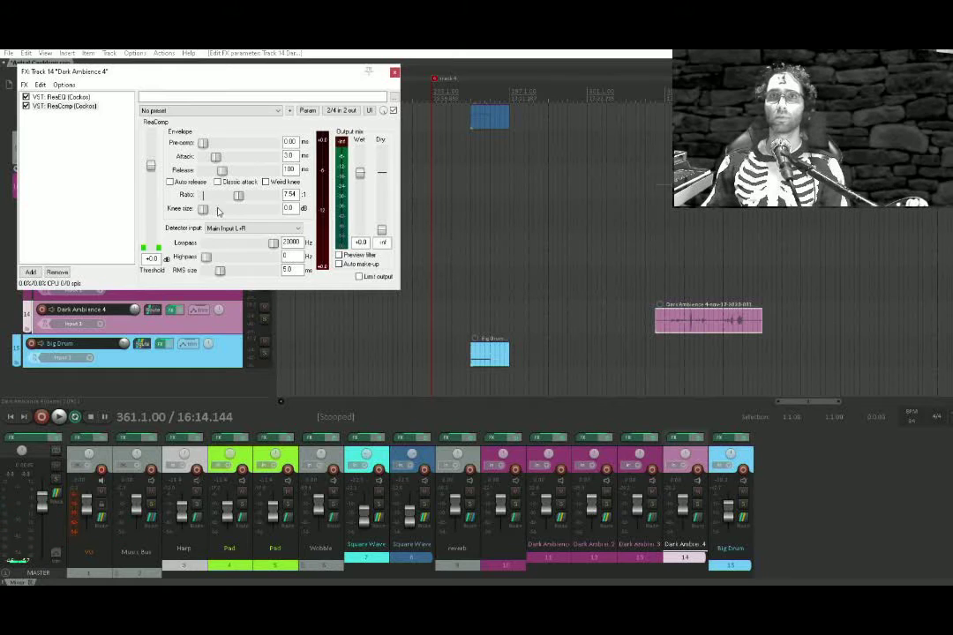
left_click(252, 227)
left_click(342, 241)
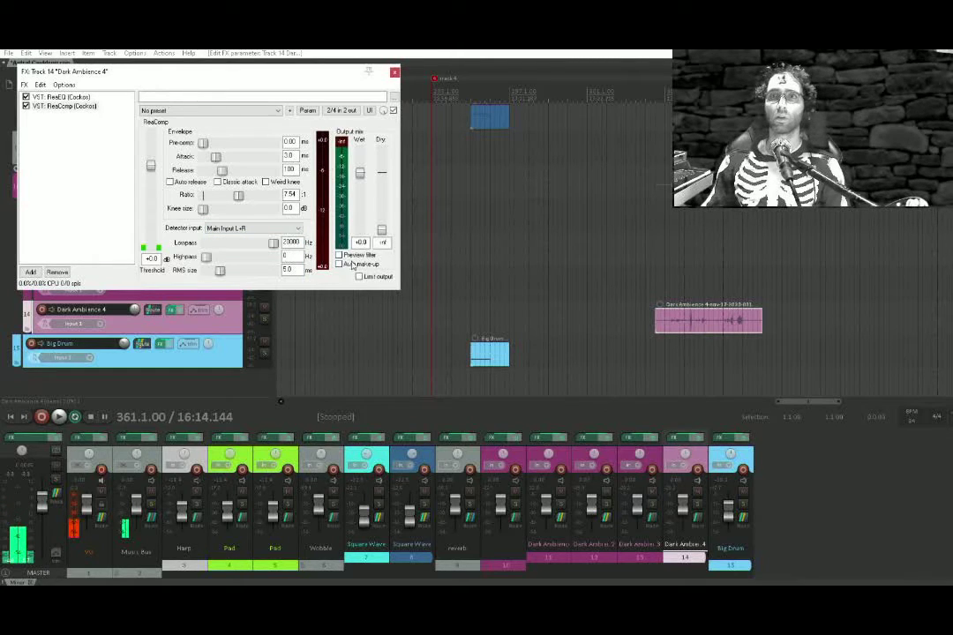
key("space")
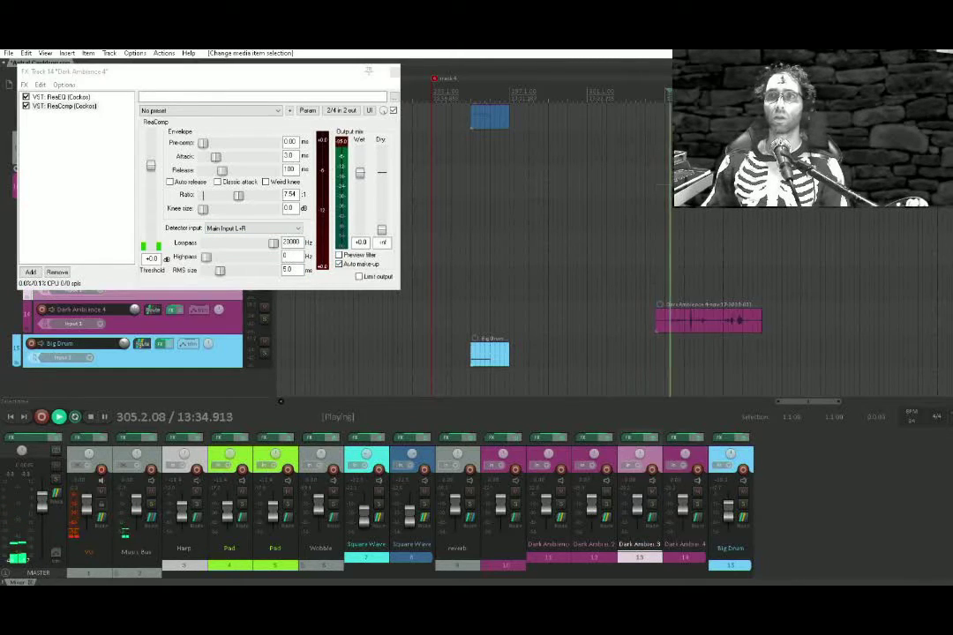
left_click_drag(150, 166, 151, 222)
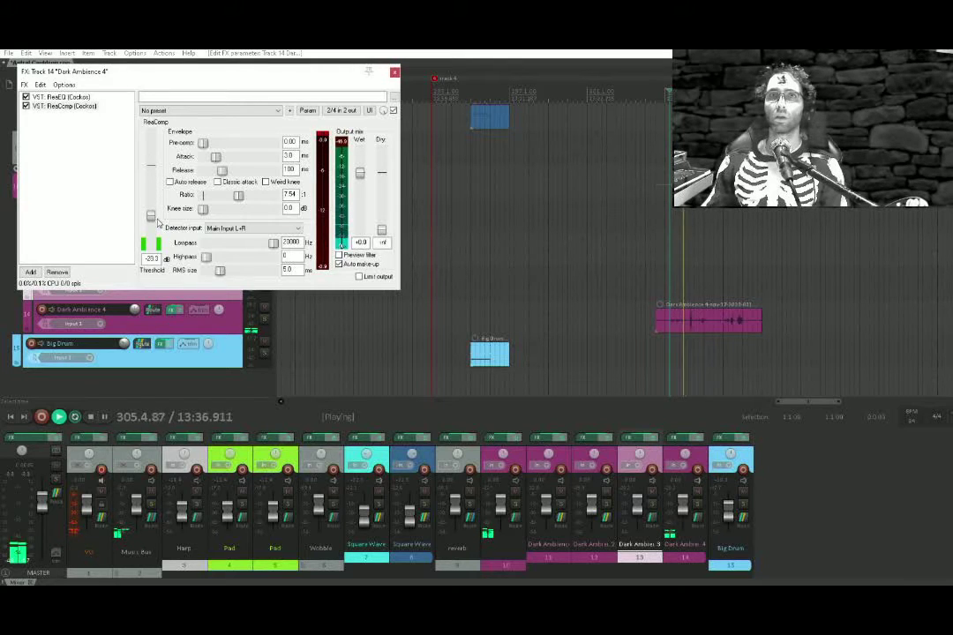
In ReaEQ, raise the high-pass to about 120 Hz and boost band 4 by 5 dB near 1089 Hz, then close the FX window
left_click(66, 97)
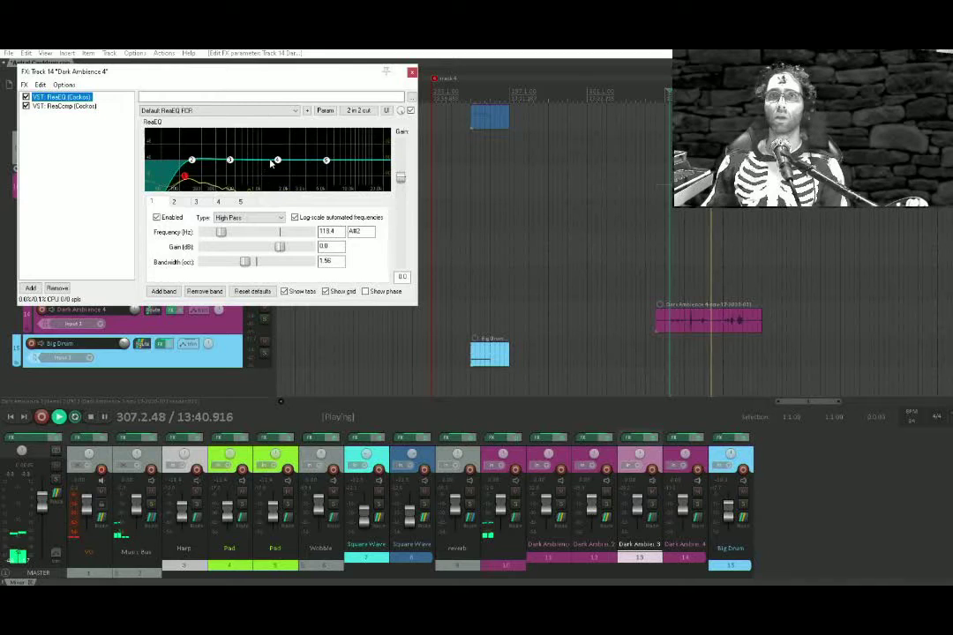
left_click_drag(325, 160, 264, 152)
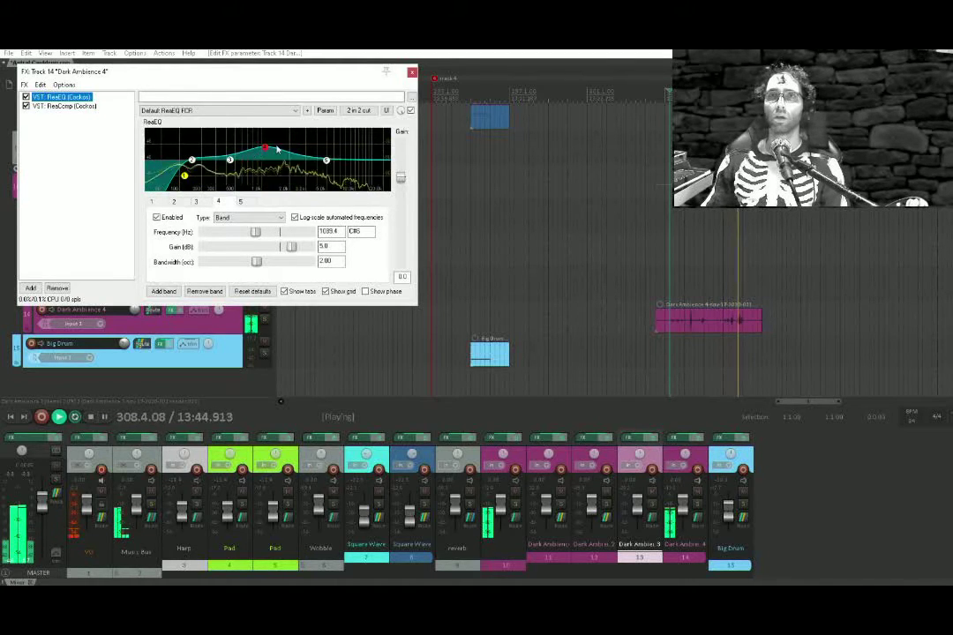
left_click(68, 176)
left_click(411, 72)
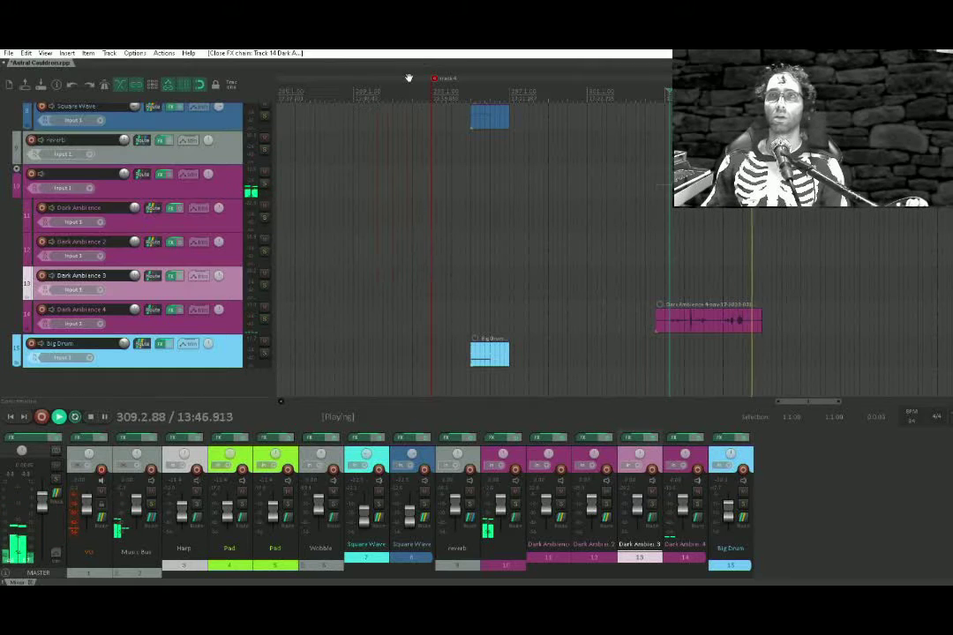
Stop playback, trim a short piece off the end of the recorded Dark Ambience 4 item and add a short fade-in at its start
key("space")
left_click(759, 322)
left_click_drag(759, 322, 751, 322)
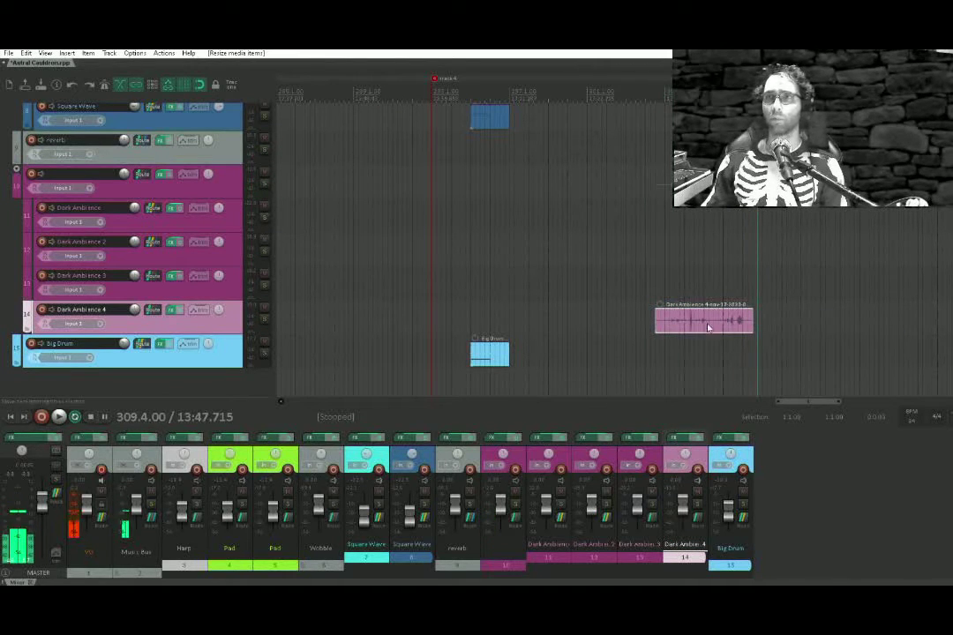
left_click(661, 326)
left_click_drag(656, 313, 712, 317)
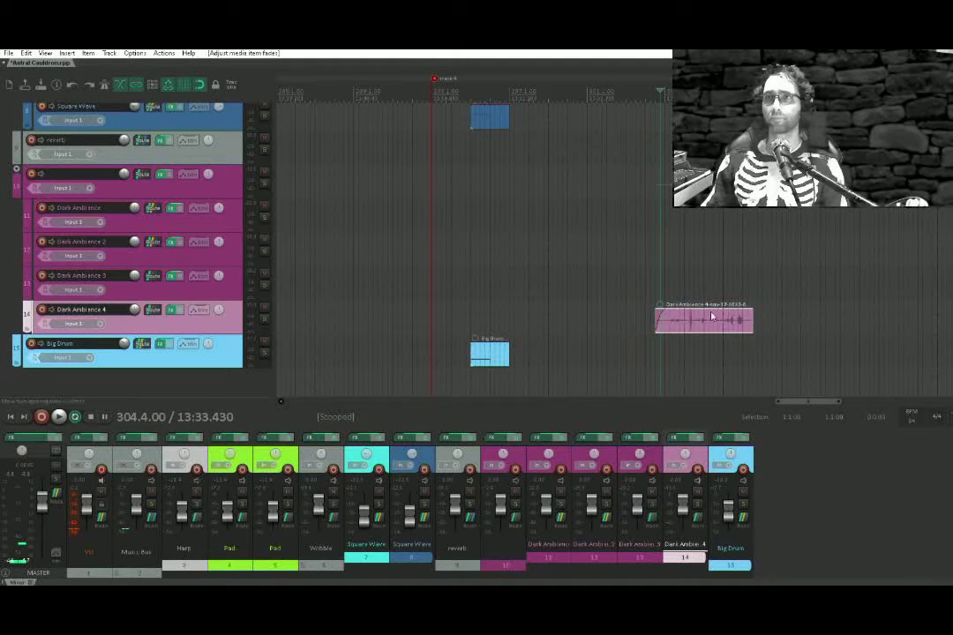
Apply the track FX to the Dark Ambience 4 item as a new mono take and crop the item to the active take
right_click(709, 319)
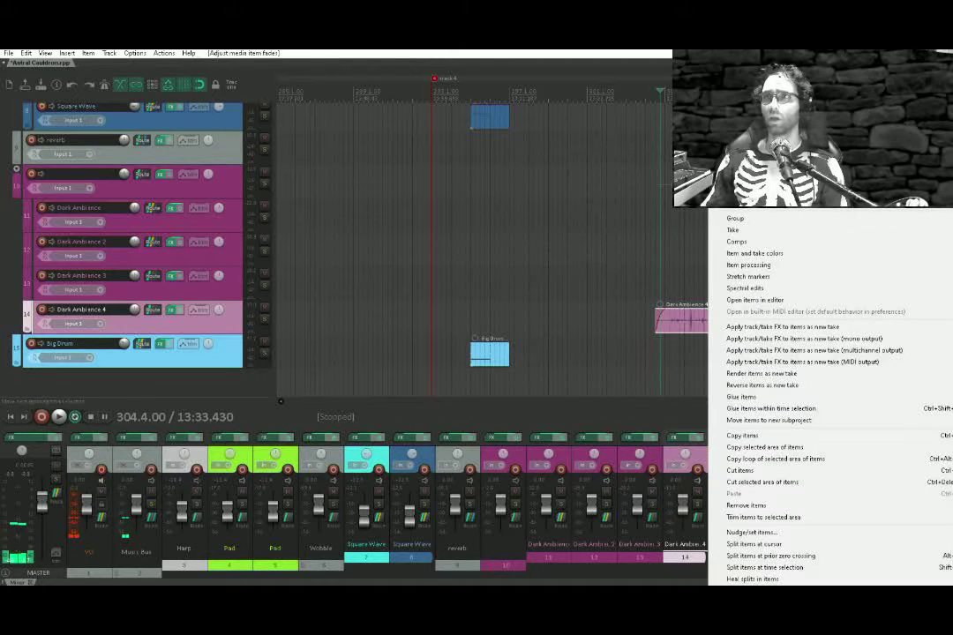
left_click(880, 338)
right_click(705, 328)
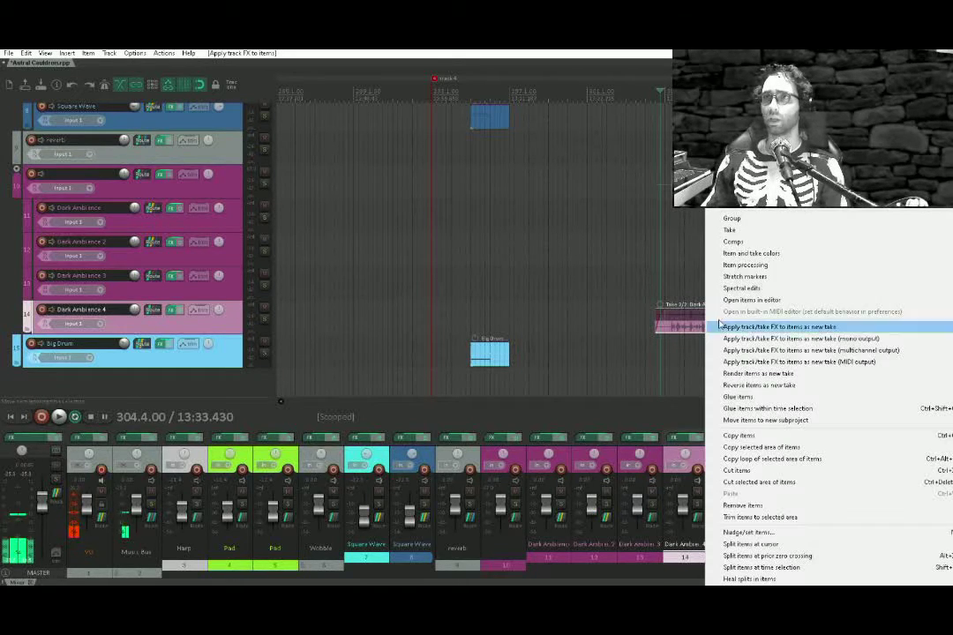
mouse_move(725, 231)
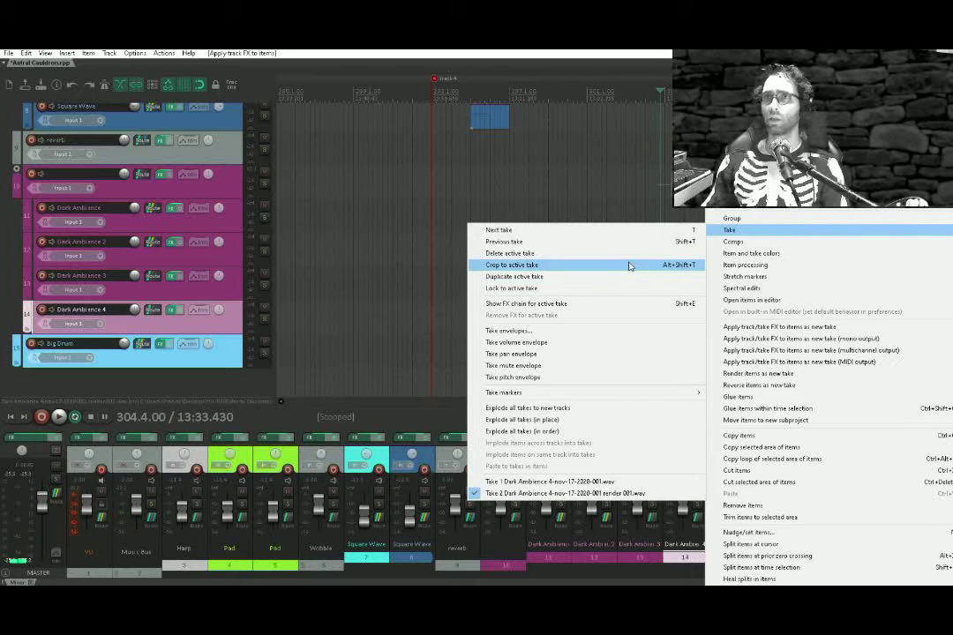
left_click(629, 265)
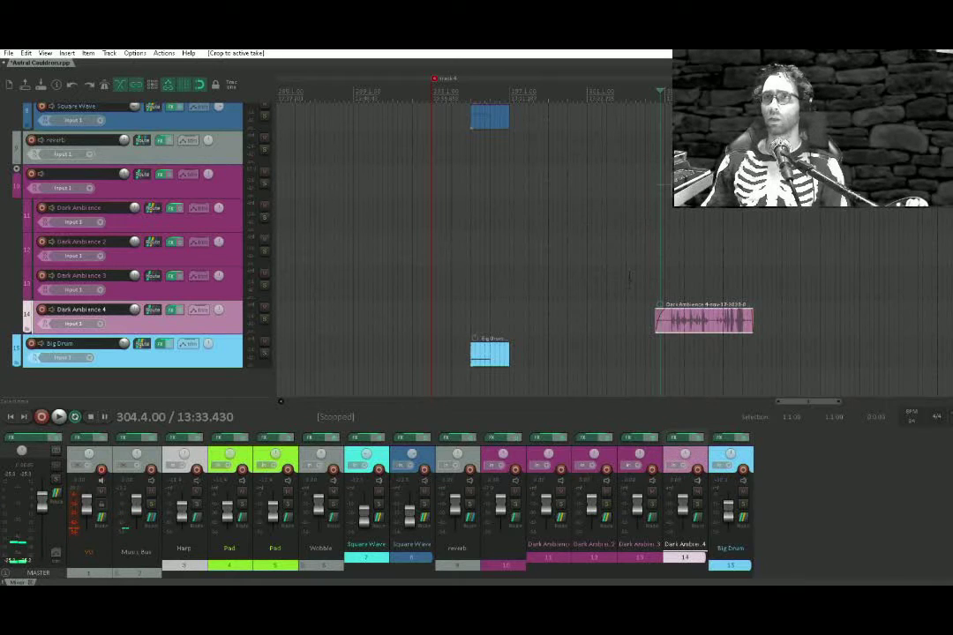
Remove ReaEQ and ReaComp from the Dark Ambience 4 track's FX chain
left_click(173, 310)
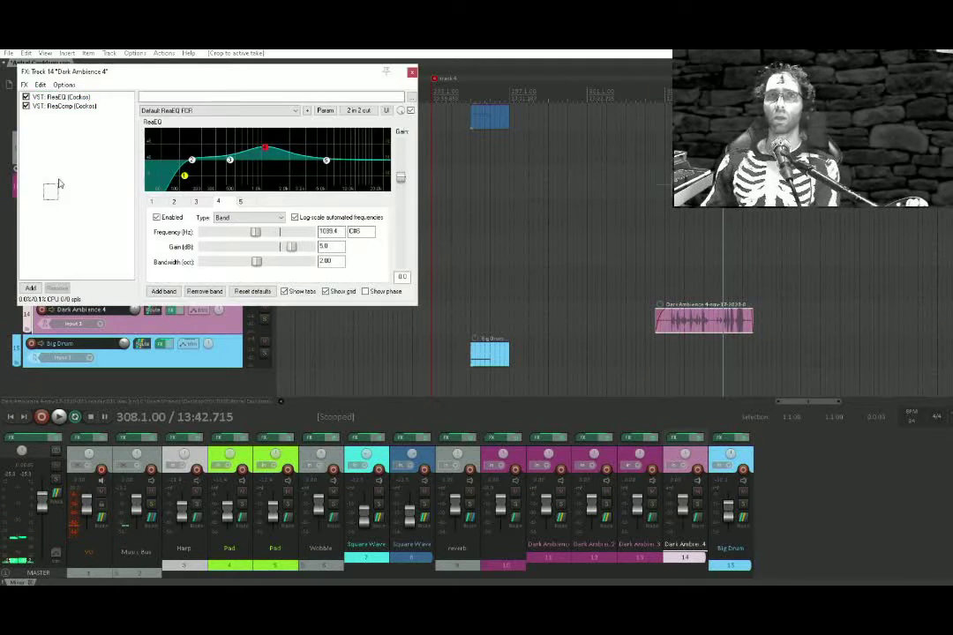
right_click(87, 90)
left_click(48, 145)
key("Delete")
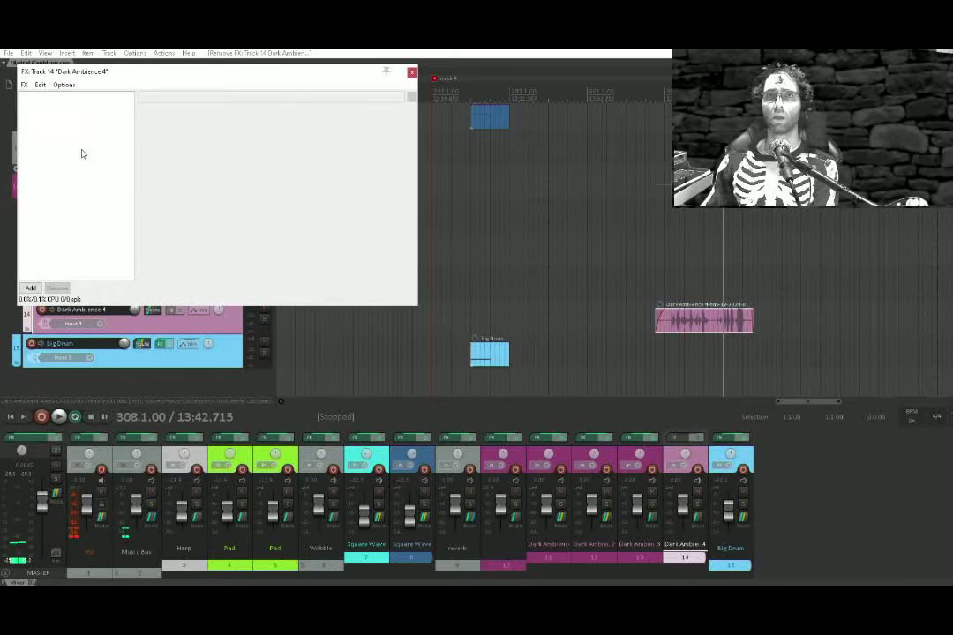
Add ReaSamplOmatic5000 to Dark Ambience 4 and import the rendered audio item into it as the sample
key("BackSpace")
type("sa")
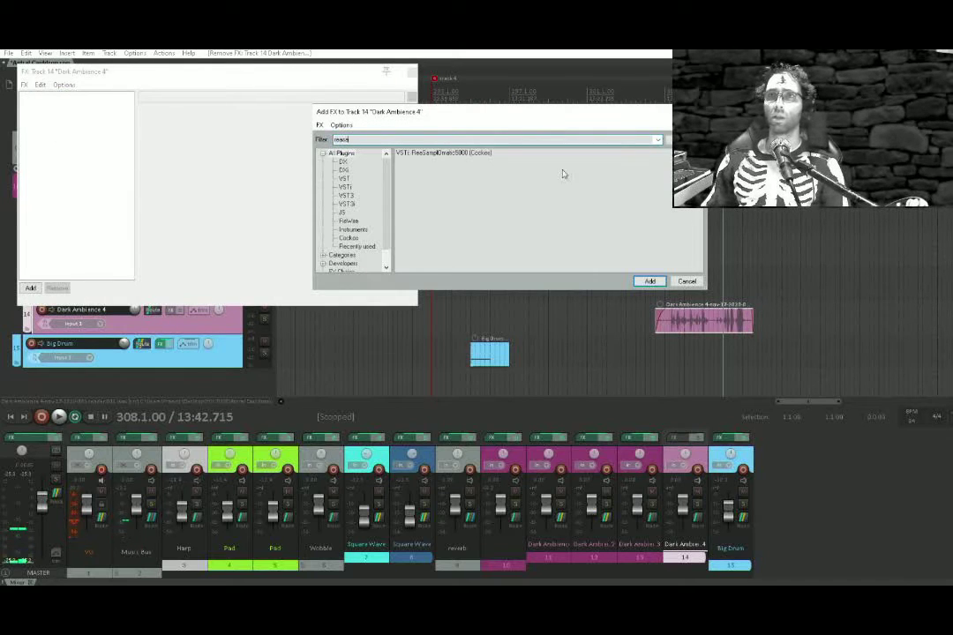
double_click(463, 153)
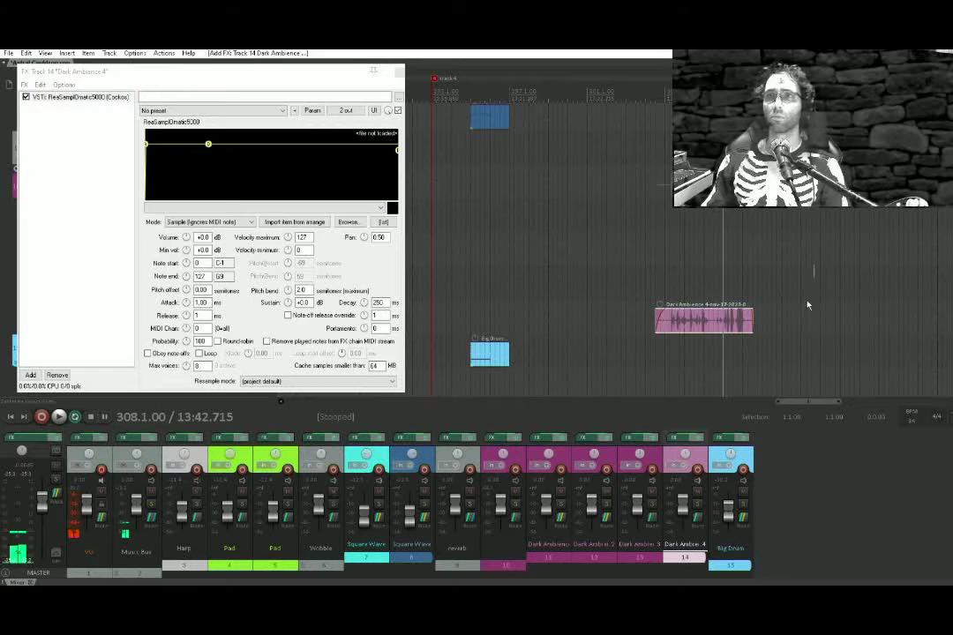
left_click(297, 222)
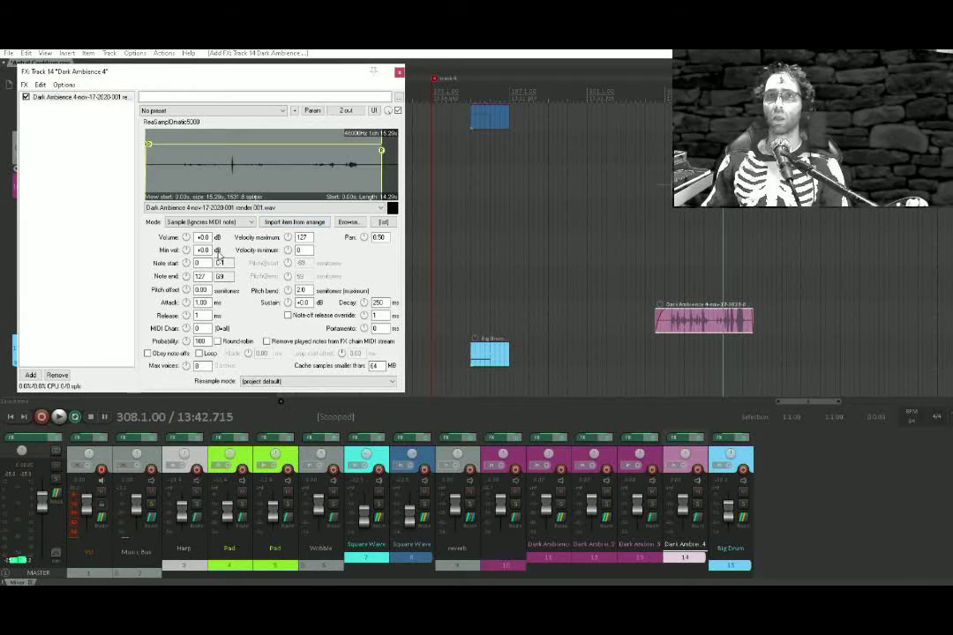
Trim the sampler's start to about 0.77 s and its length to about 13.2 s, enable Loop and Obey note-offs, and limit it to 1 voice
mouse_move(148, 144)
left_mouse_down()
mouse_move(171, 144)
mouse_move(196, 173)
left_mouse_up()
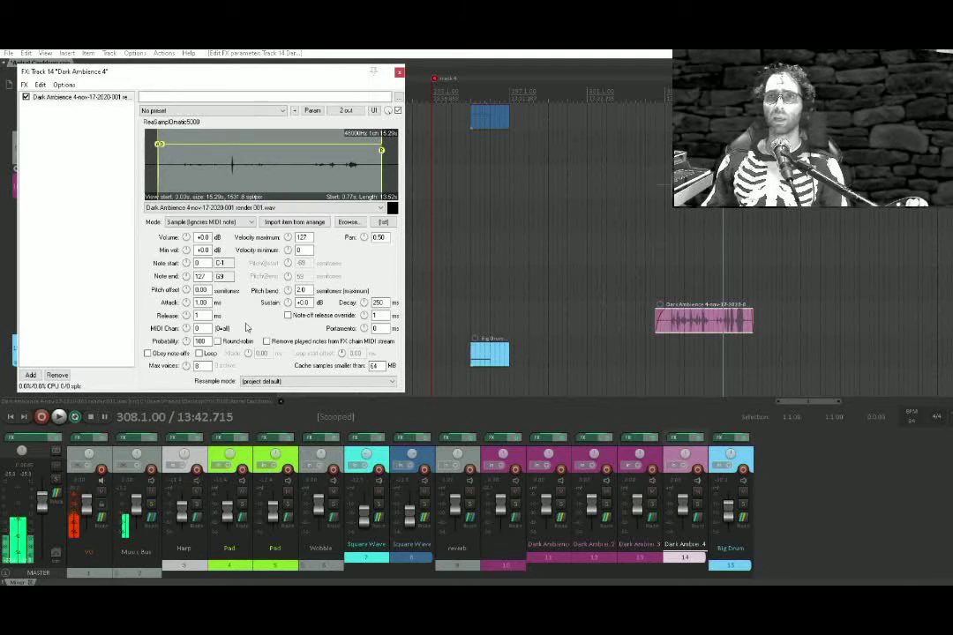
left_click_drag(382, 167, 377, 167)
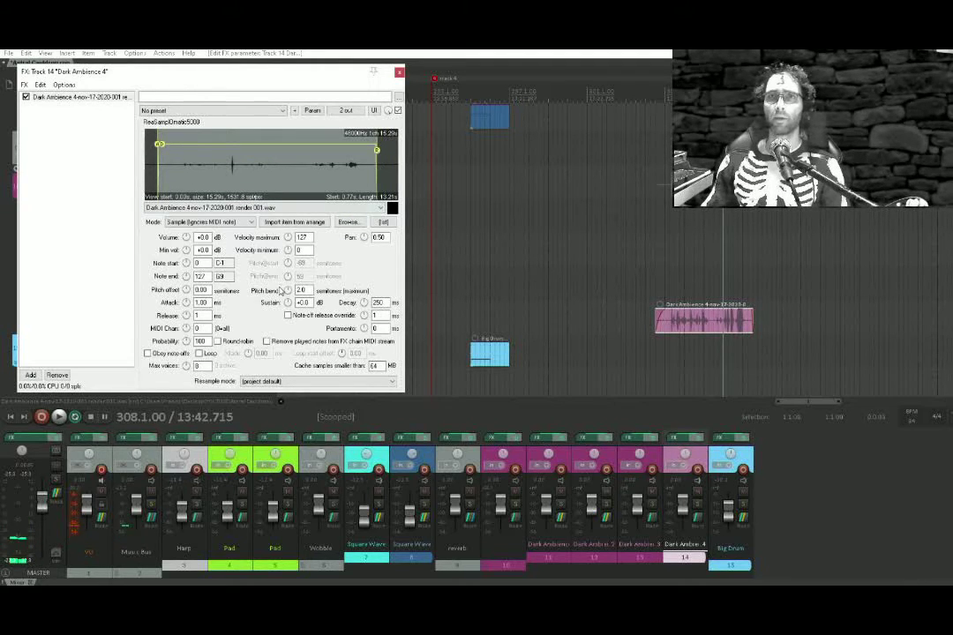
left_click(201, 354)
left_click(166, 354)
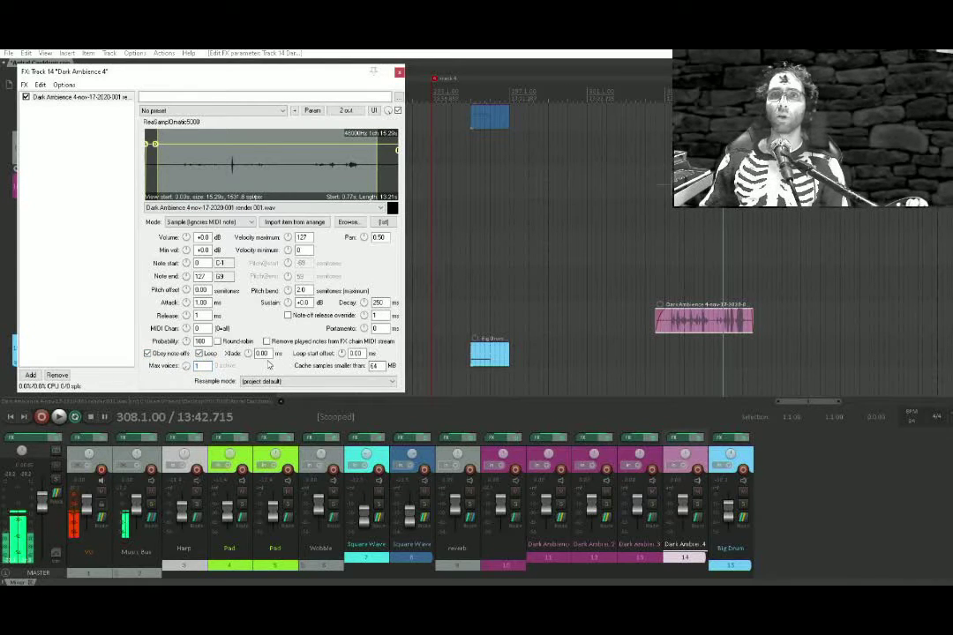
Set the sampler mode to Note (Semitone shifted) and add a loop crossfade of about 893 ms
left_click(231, 223)
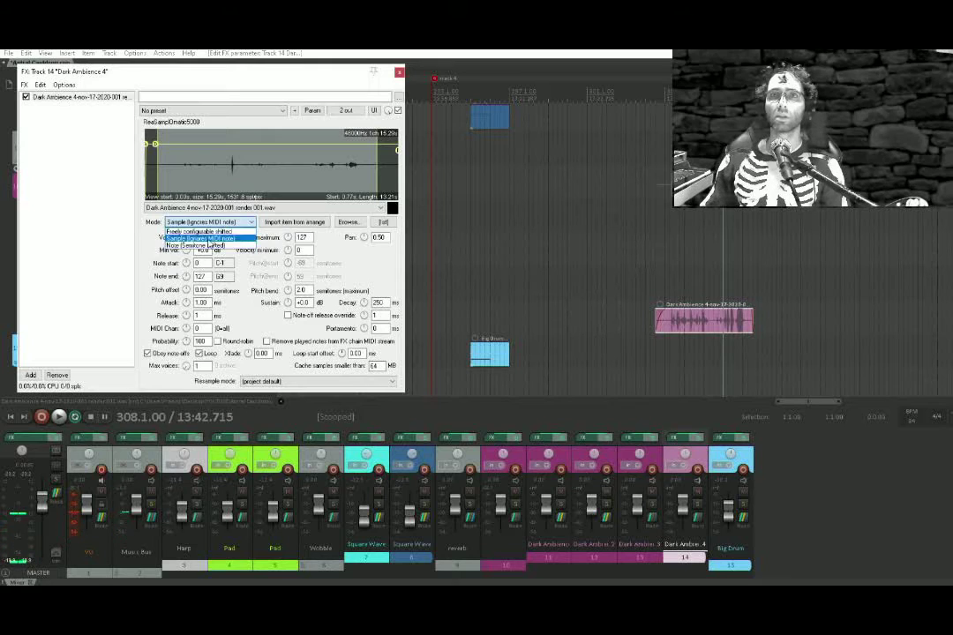
left_click(203, 243)
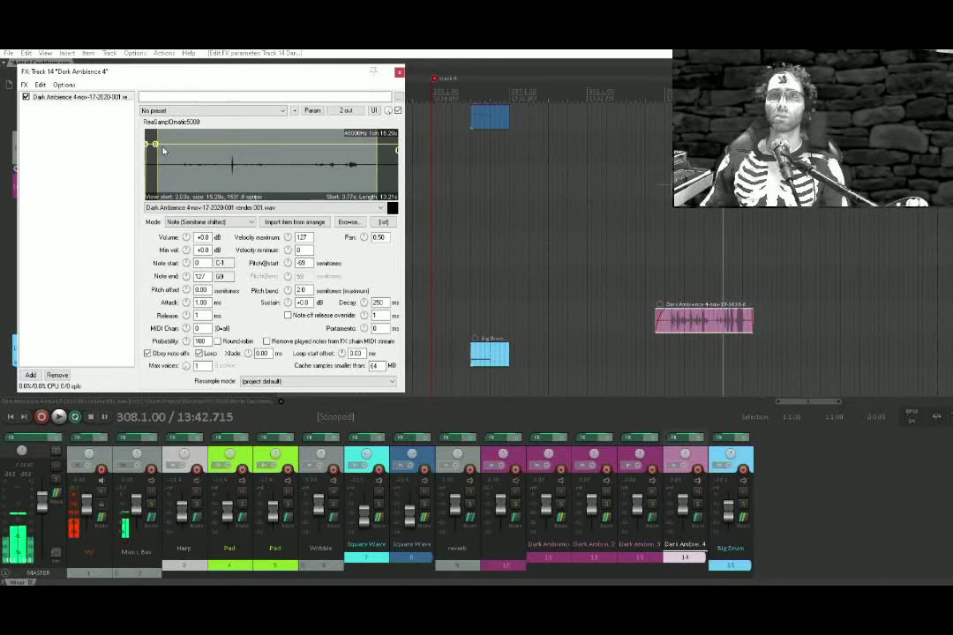
mouse_move(154, 146)
left_mouse_down()
mouse_move(137, 146)
mouse_move(147, 127)
left_mouse_up()
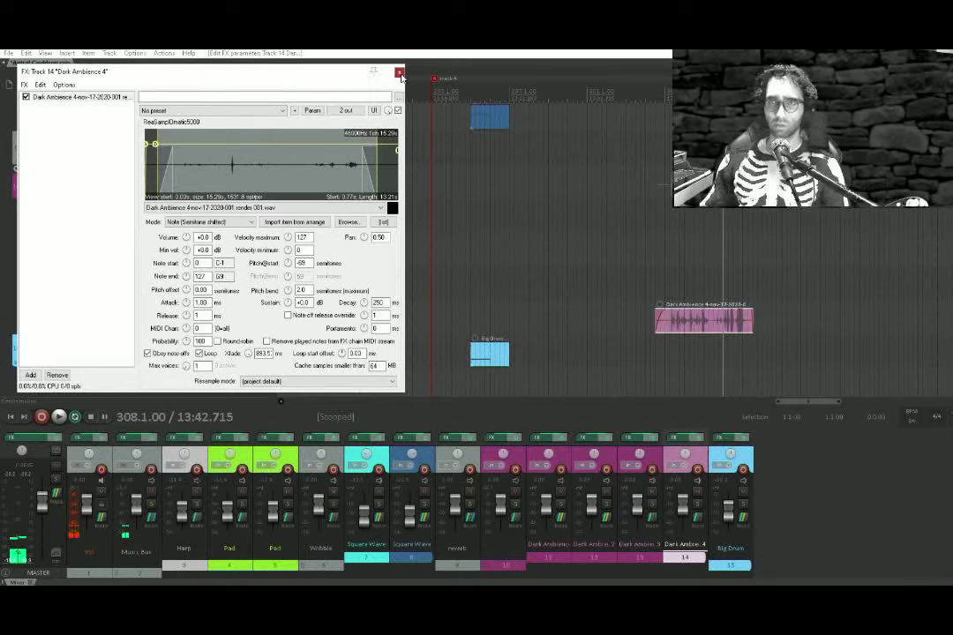
left_click(400, 73)
Delete the audio item on Dark Ambience 4 and draw a long MIDI item there starting at the track 4 marker
left_click(691, 329)
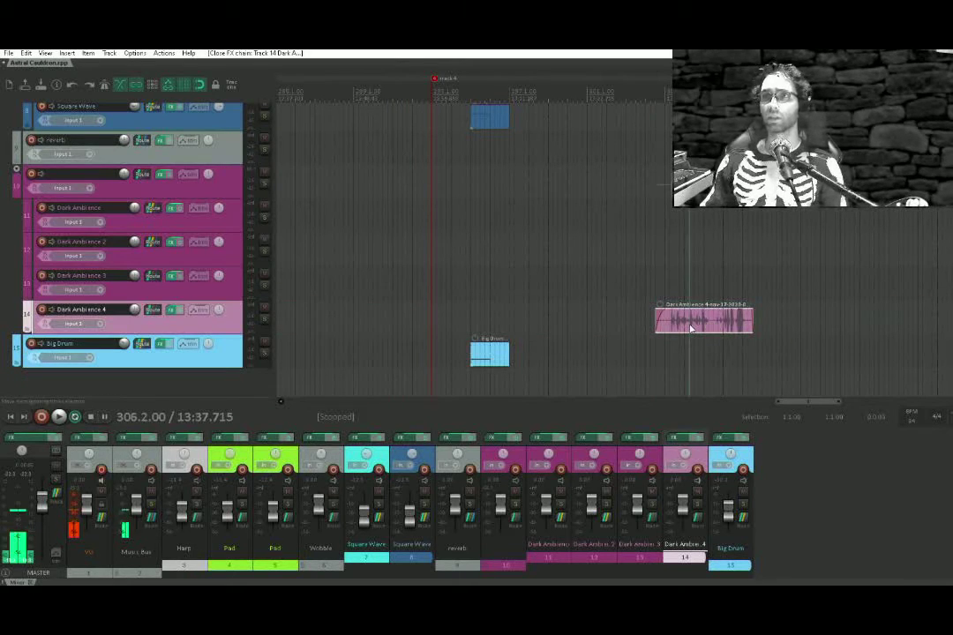
key("Delete")
left_click(473, 309)
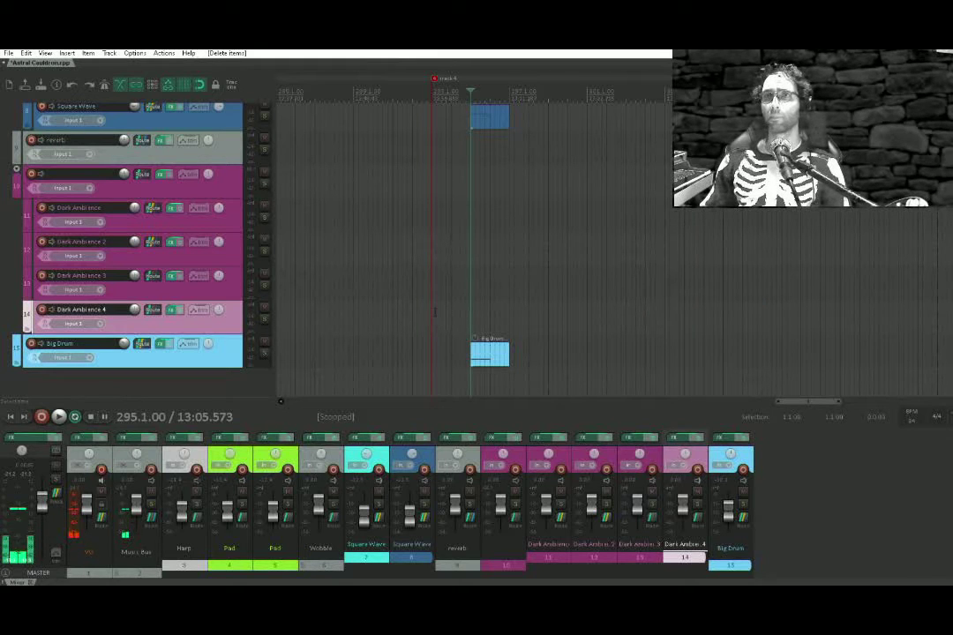
left_click_drag(434, 315, 910, 315)
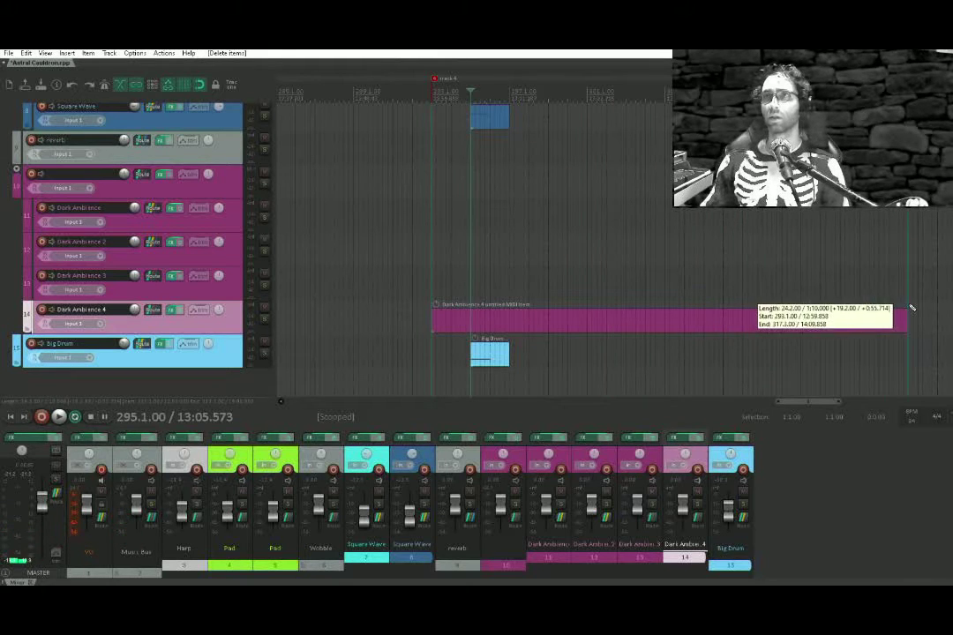
scroll(909, 315, "down", 5)
scroll(909, 315, "down", 3)
left_click_drag(804, 317, 911, 315)
Insert one note spanning the whole Dark Ambience 4 MIDI item, audition it at different pitches and place it on G2
double_click(839, 328)
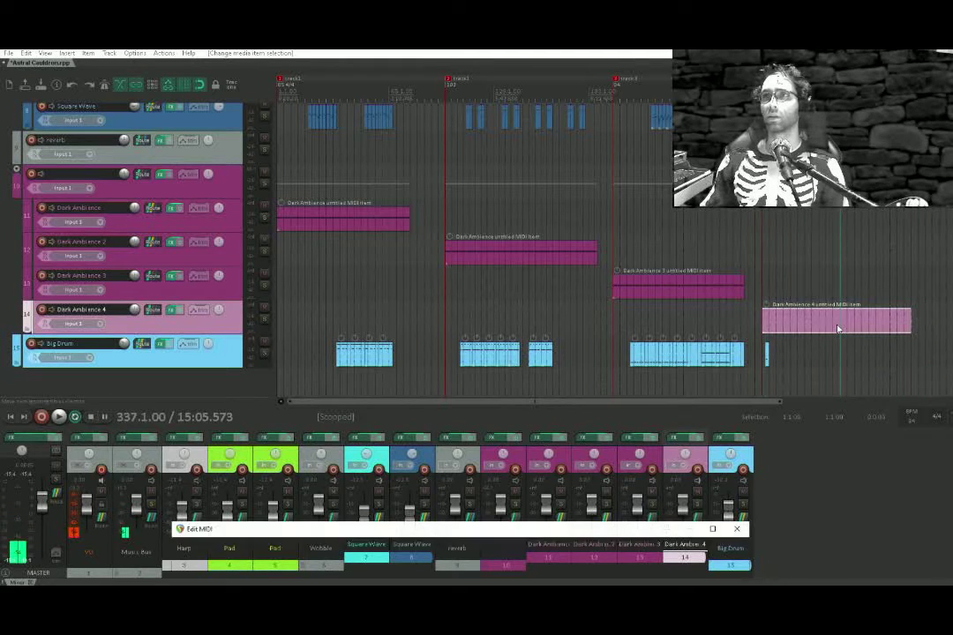
left_click(383, 347)
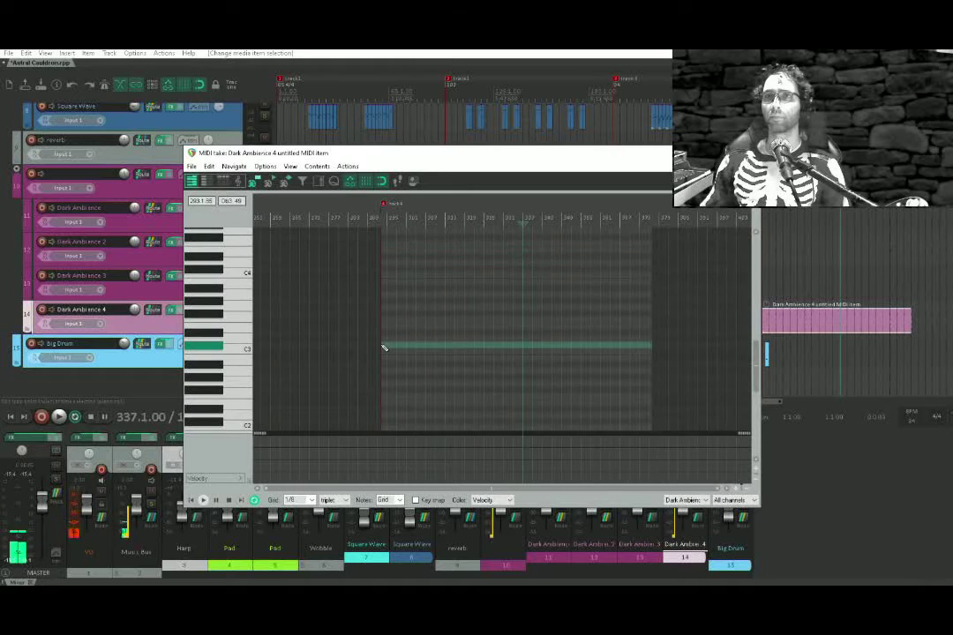
left_click_drag(434, 346, 445, 244)
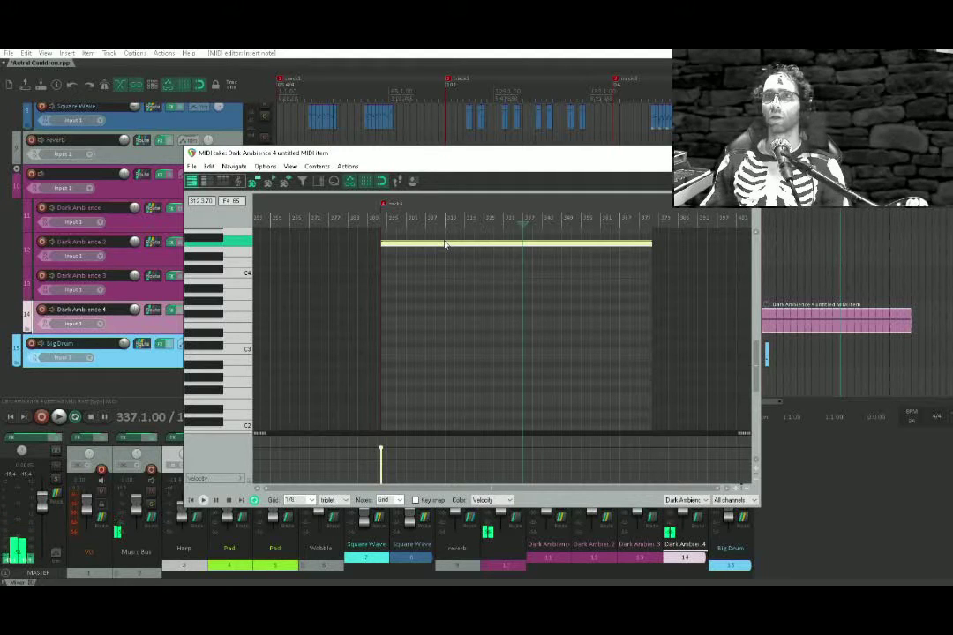
left_click_drag(445, 244, 436, 388)
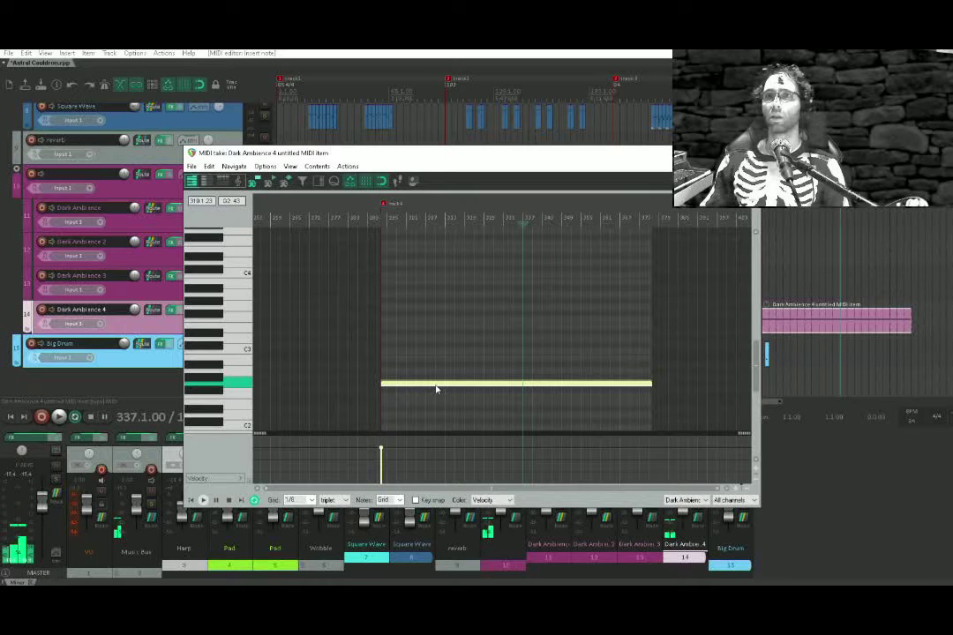
left_click(748, 153)
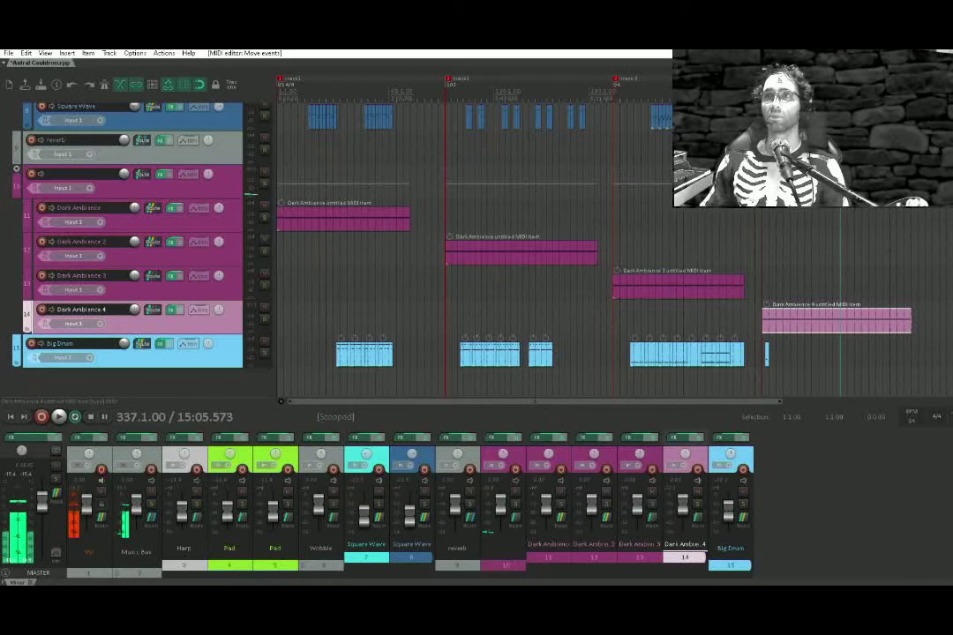
Set the Dark Ambience 4 sampler's loop start offset to about 1340 ms and its crossfade to about 351 ms
left_click(173, 308)
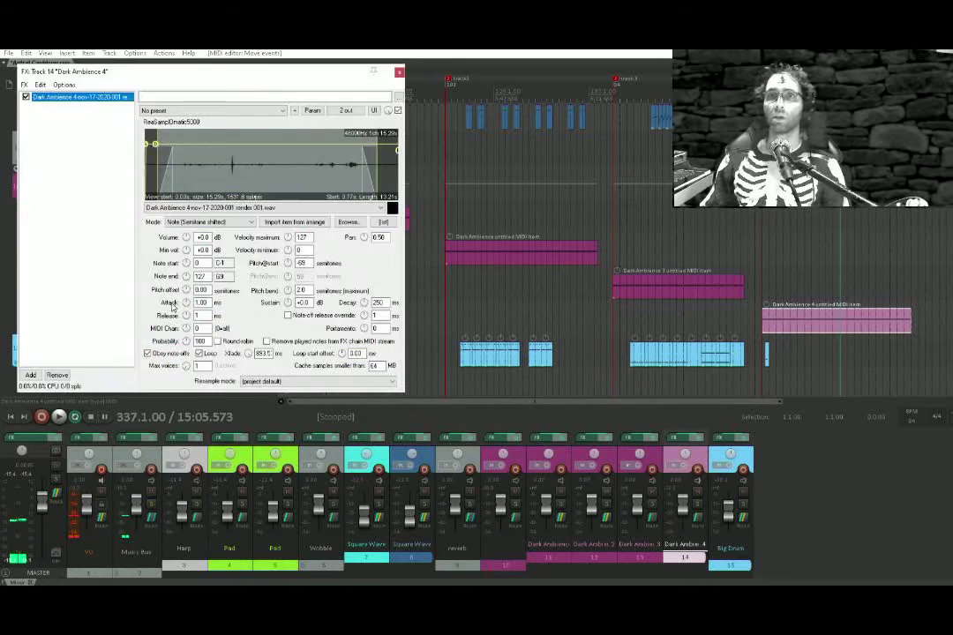
left_click_drag(150, 186, 184, 176)
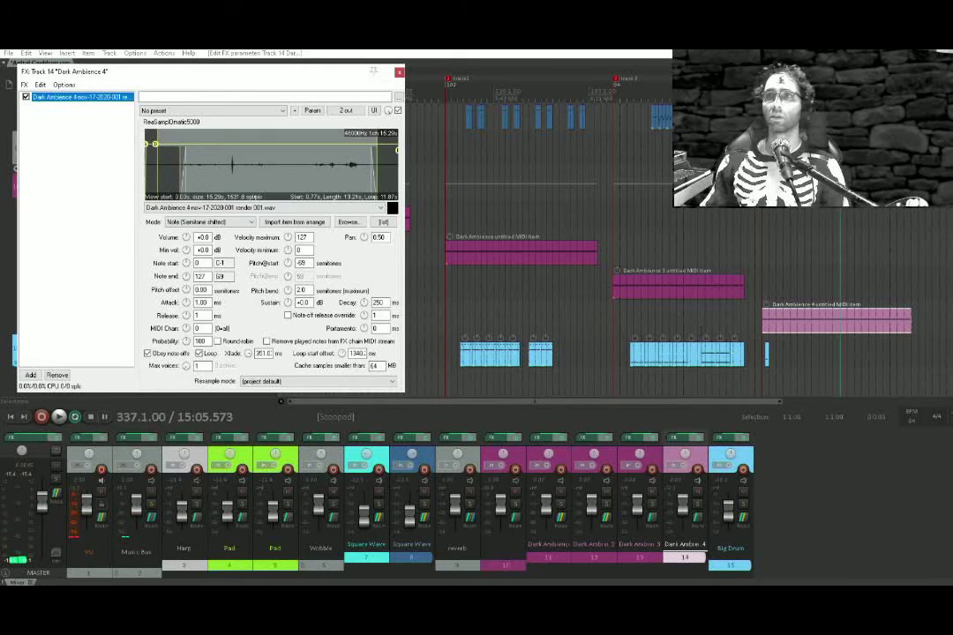
left_click(797, 316)
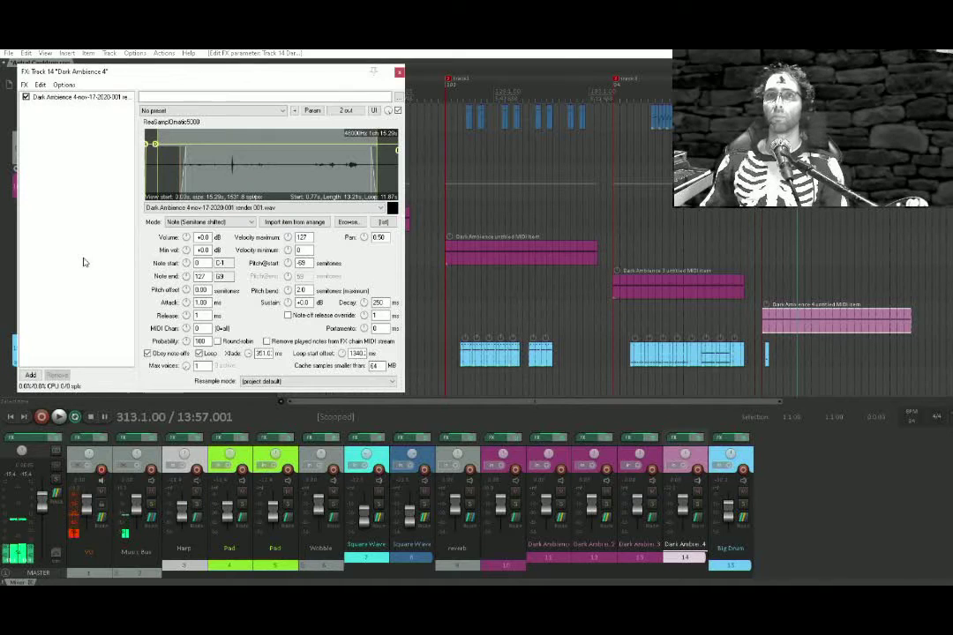
key("Escape")
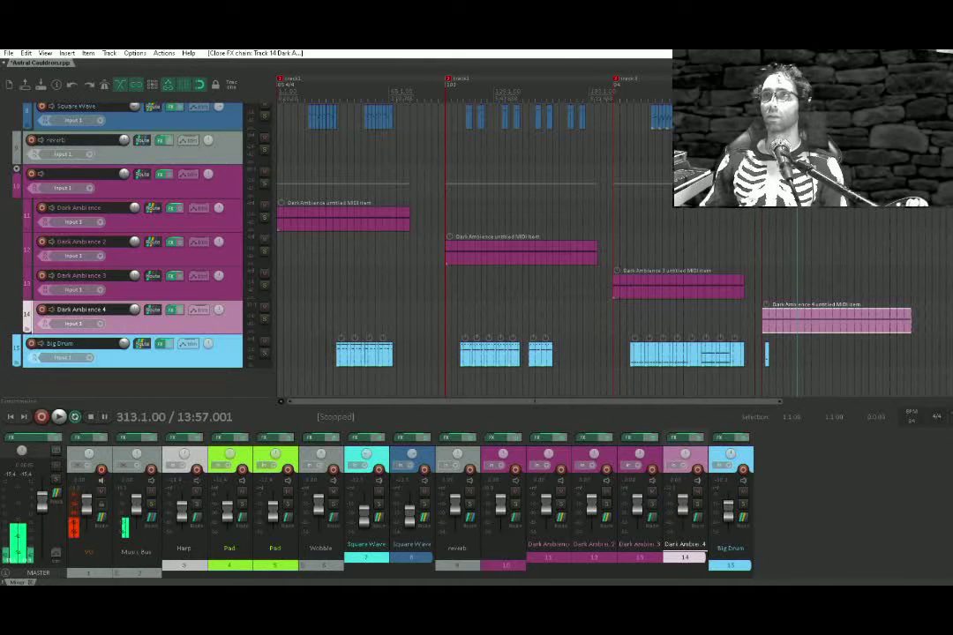
Play back from the track 4 marker to hear the new background with the opening chord, and stop playback
left_click(769, 319)
left_click(763, 309)
key("space")
scroll(774, 307, "up", 5)
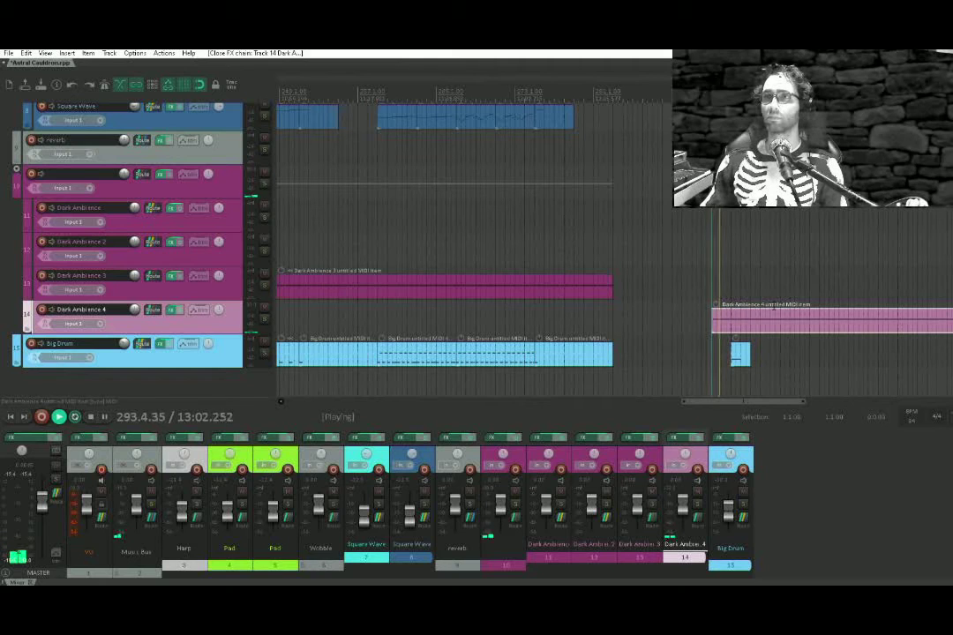
scroll(774, 307, "up", 3)
scroll(774, 307, "up", 2)
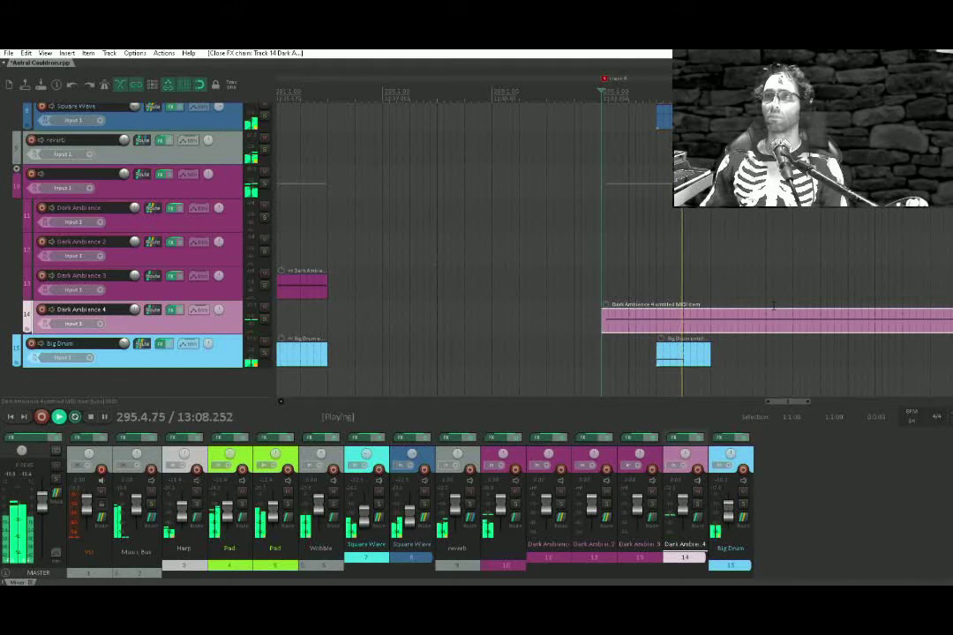
key("space")
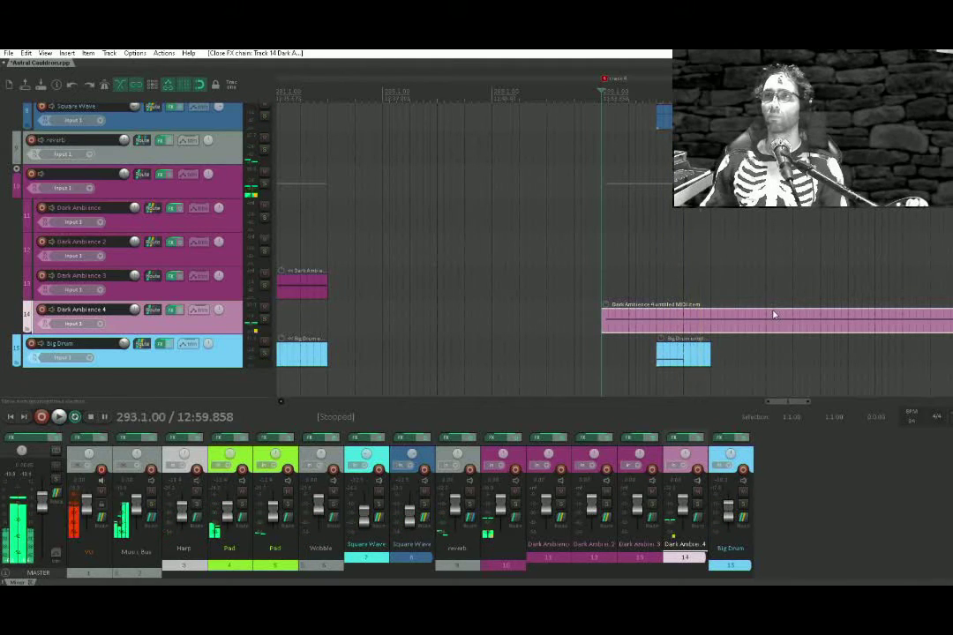
In the Harp item at measure 295, copy the chord to measure 296 at a lower pitch and raise its top note one semitone
left_click(700, 178)
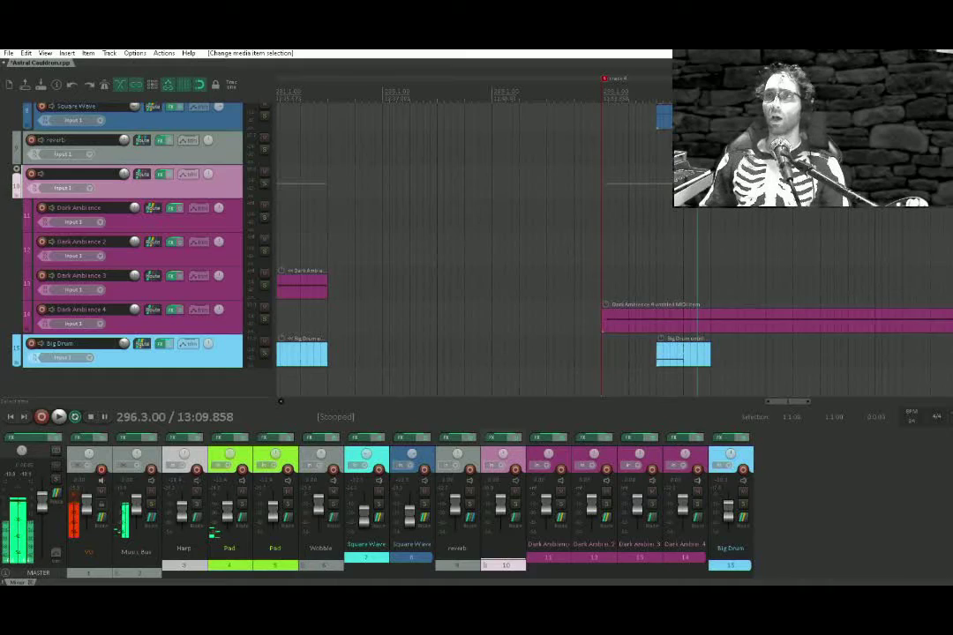
scroll(701, 176, "down", 3)
left_click_drag(703, 172, 569, 397)
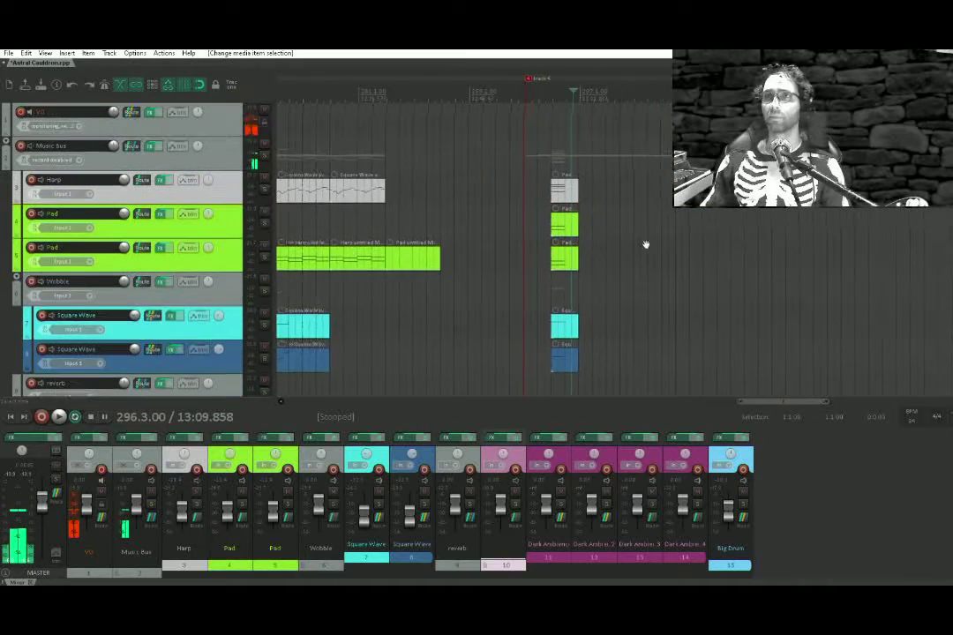
left_click_drag(586, 184, 520, 370)
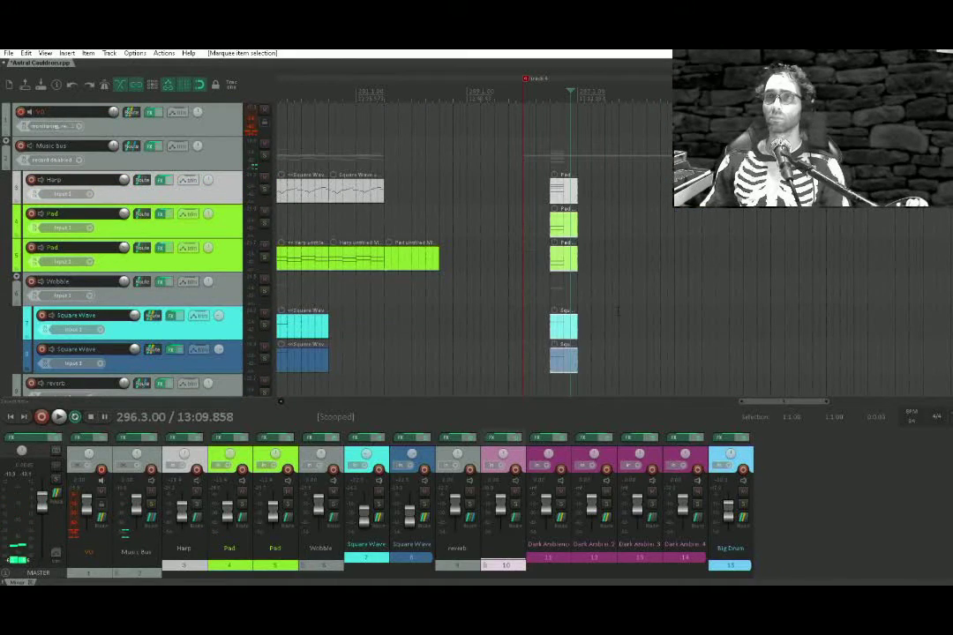
double_click(563, 193)
scroll(284, 517, "down", 2)
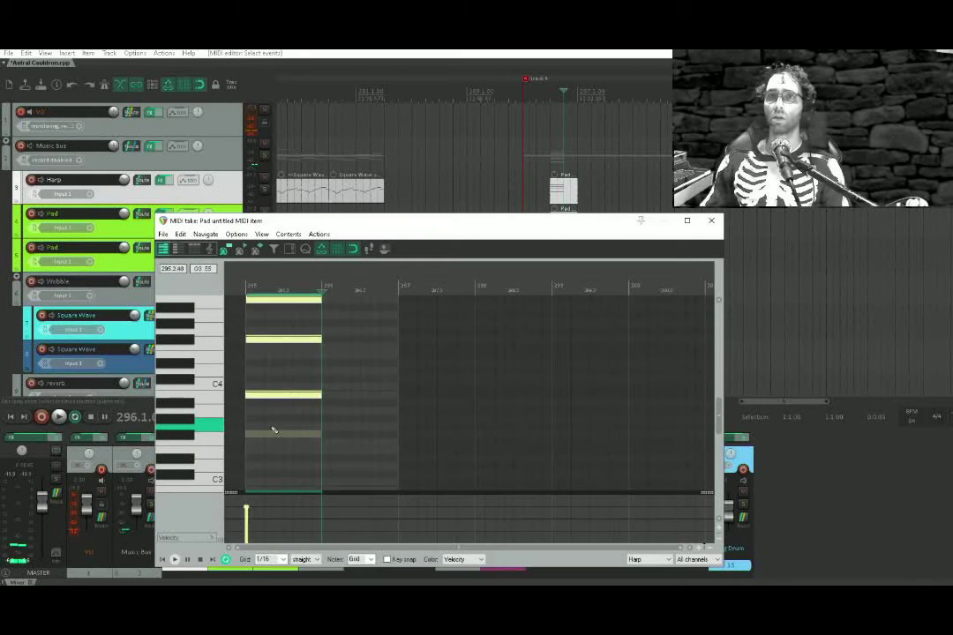
left_click_drag(264, 397, 349, 445)
left_click_drag(336, 402, 338, 497)
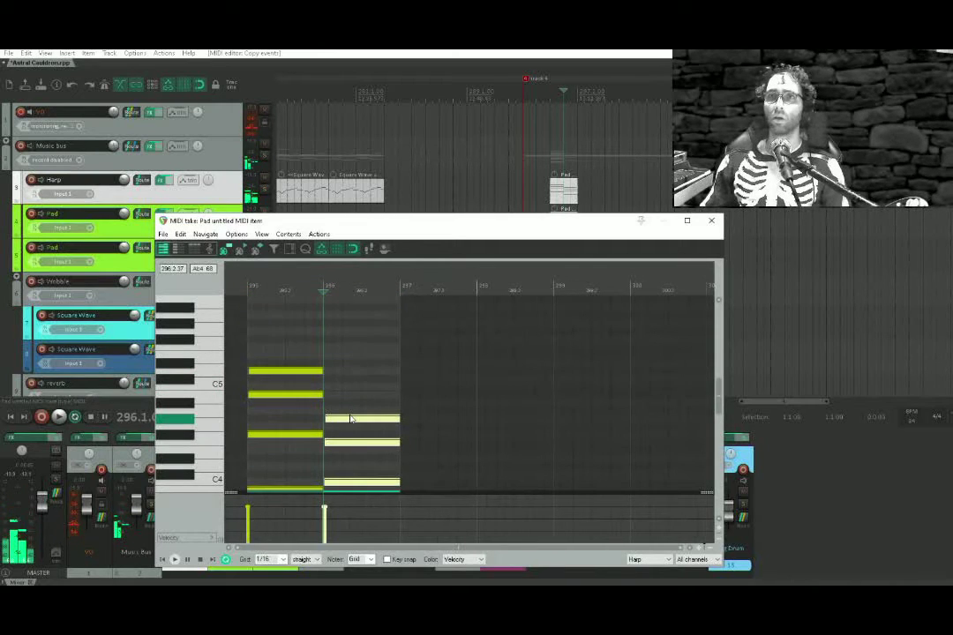
left_click(351, 419)
left_click_drag(352, 419, 371, 381)
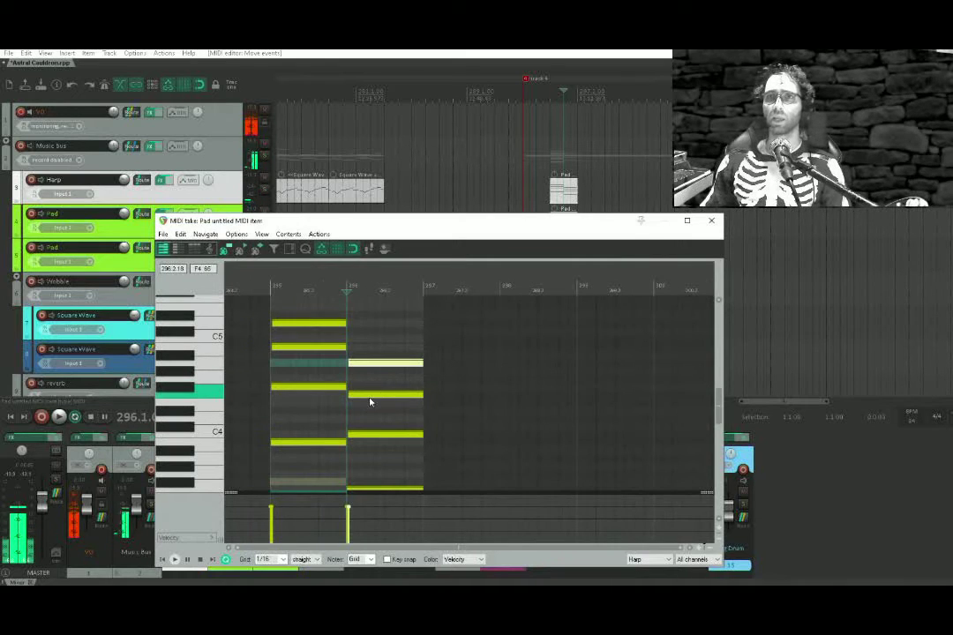
Try other pitches for the lower notes of the second Harp chord and undo the last move
left_click(372, 436)
left_click_drag(373, 438, 389, 418)
left_click(378, 395)
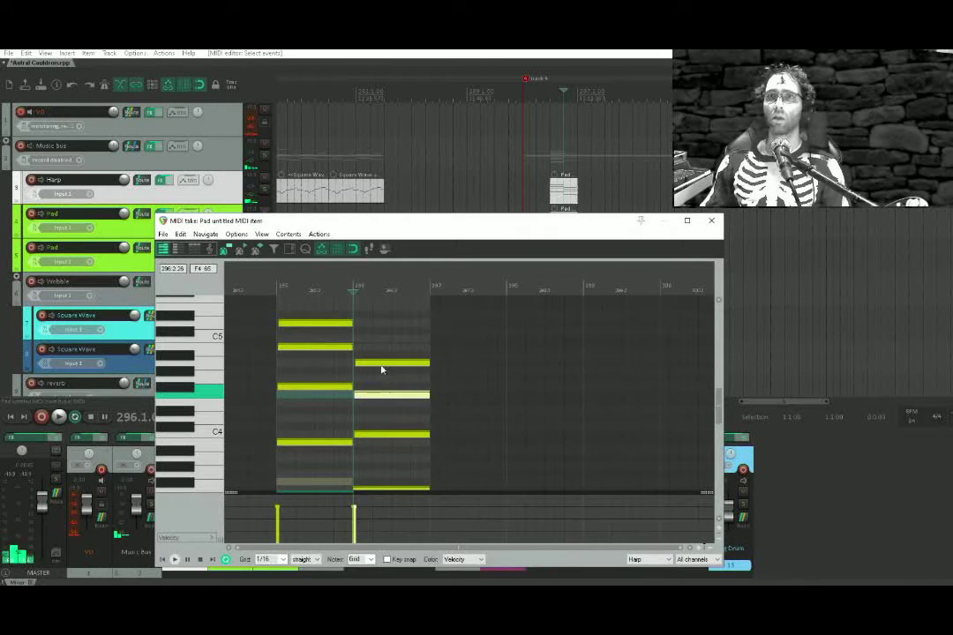
left_click_drag(381, 394, 389, 314)
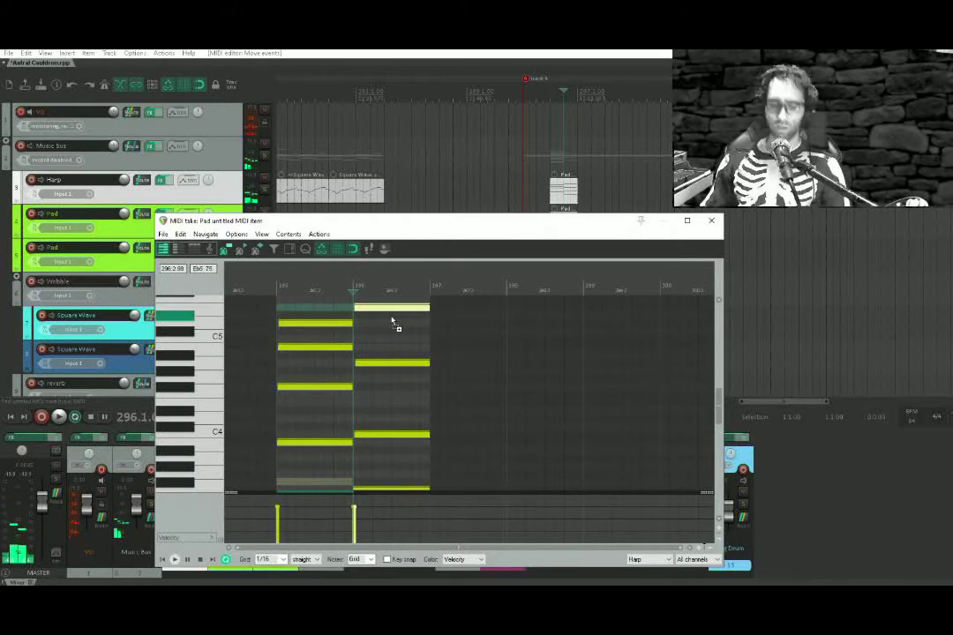
key("ctrl+z")
Close the MIDI editor, play back the two-chord phrase from measure 295 and stop playback
left_click(555, 117)
key("space")
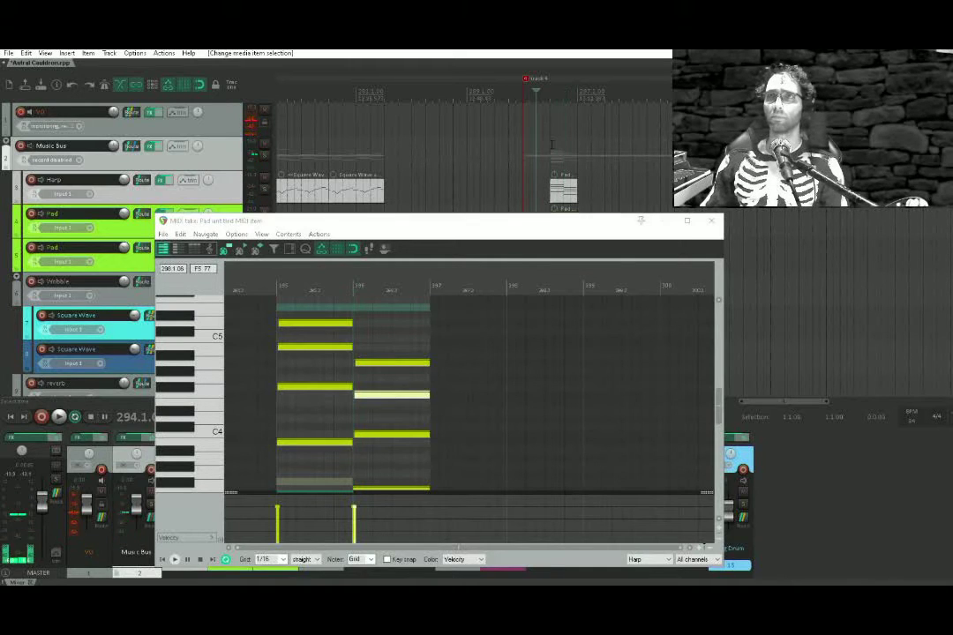
left_click(712, 220)
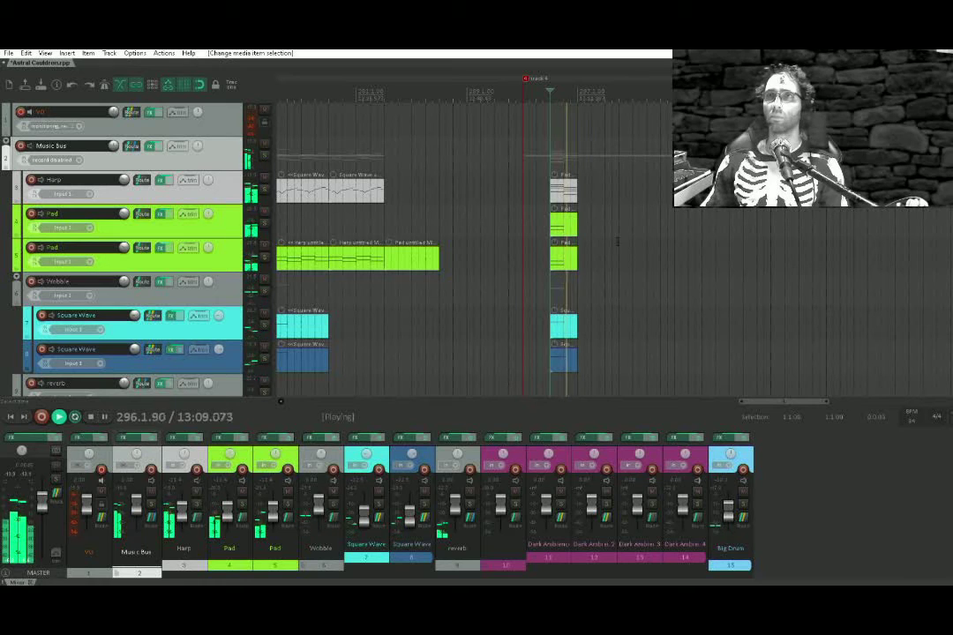
key("space")
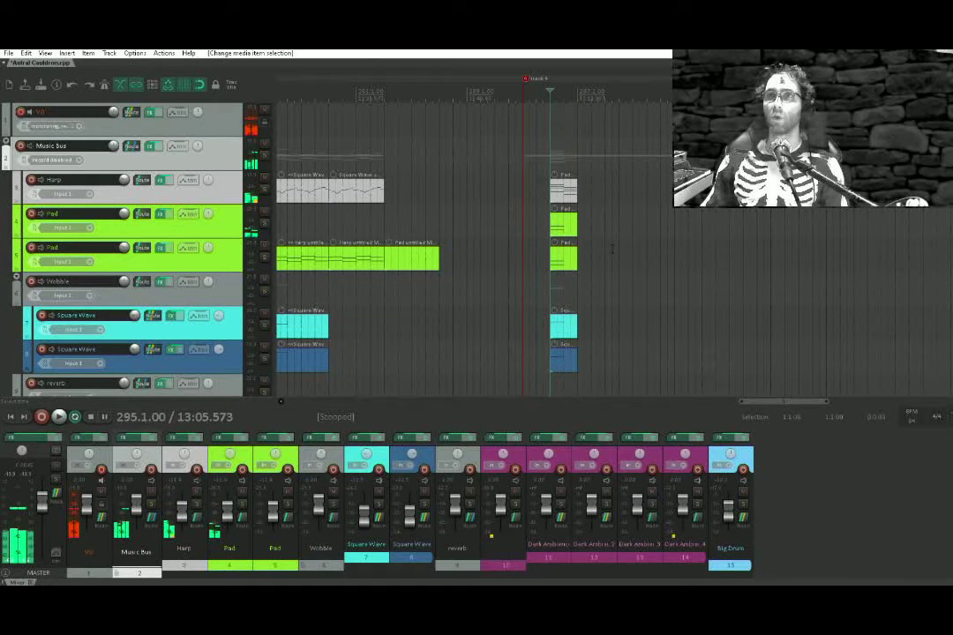
Duplicate the phrase's items on all instrument tracks, including Big Drum, from measure 295 to measure 297
left_click_drag(590, 180, 549, 384)
left_click_drag(582, 354, 513, 55)
key("ctrl+d")
left_click(508, 358)
left_click_drag(509, 362, 542, 365)
Clear the item selection, save the project and play back the duplicated phrase from measure 295
left_click(493, 221)
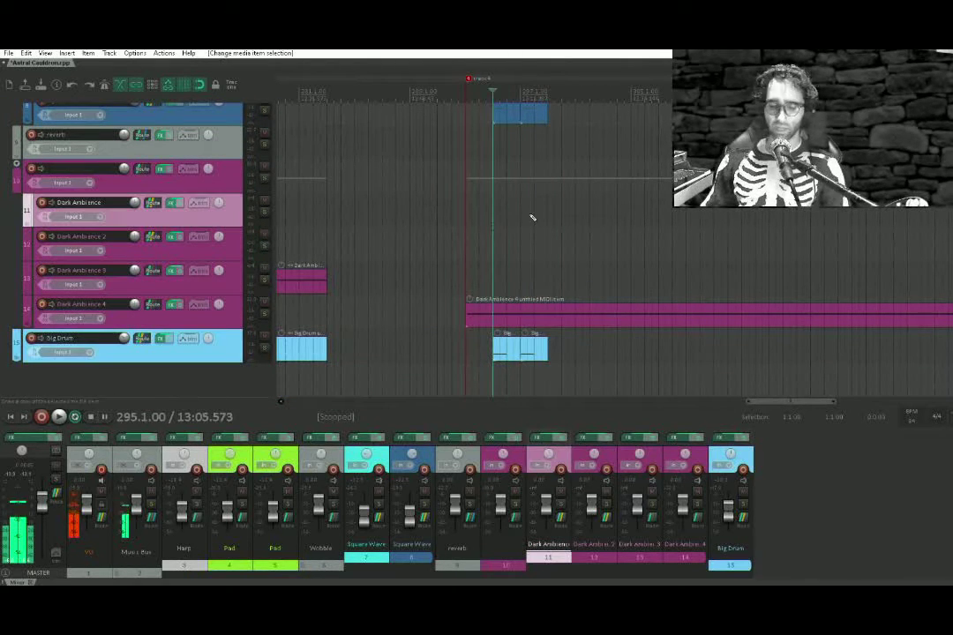
key("ctrl+s")
left_click_drag(547, 178, 568, 288)
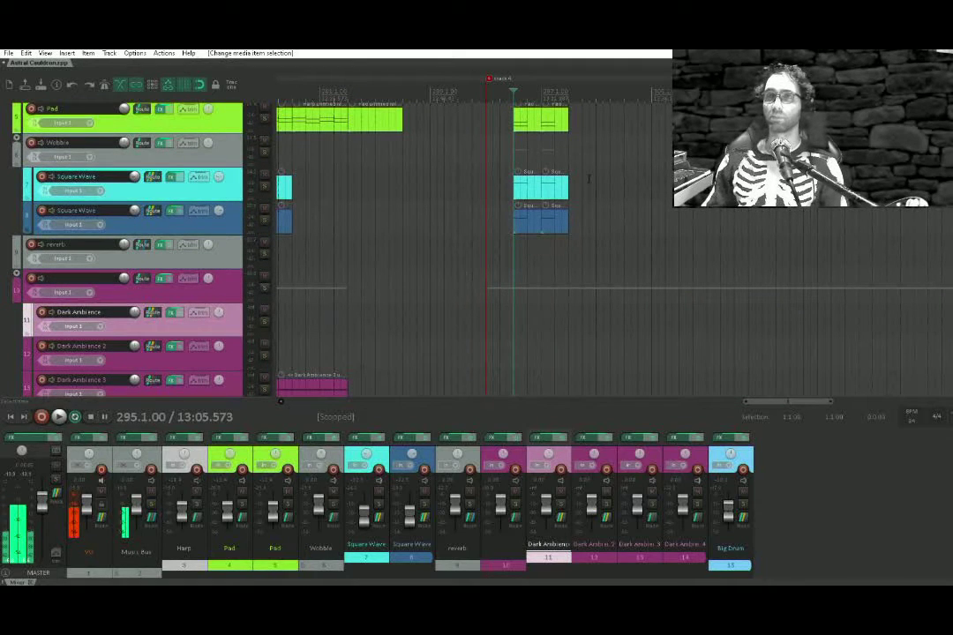
key("space")
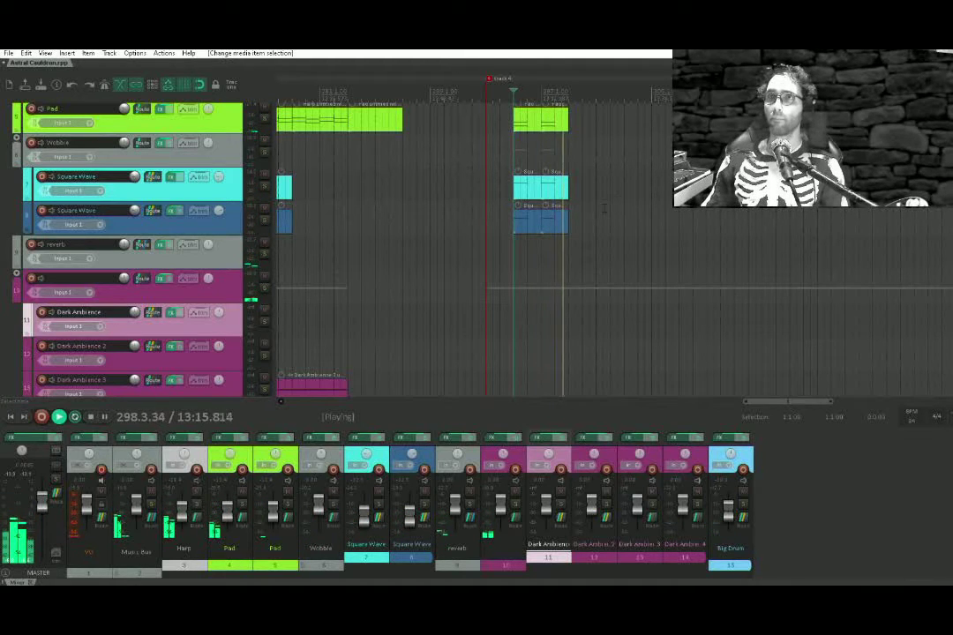
Stop playback, lower the measure 298 chord in the Harp item by one semitone and adjust the pitch of its top note
key("space")
scroll(514, 278, "up", 3)
double_click(543, 188)
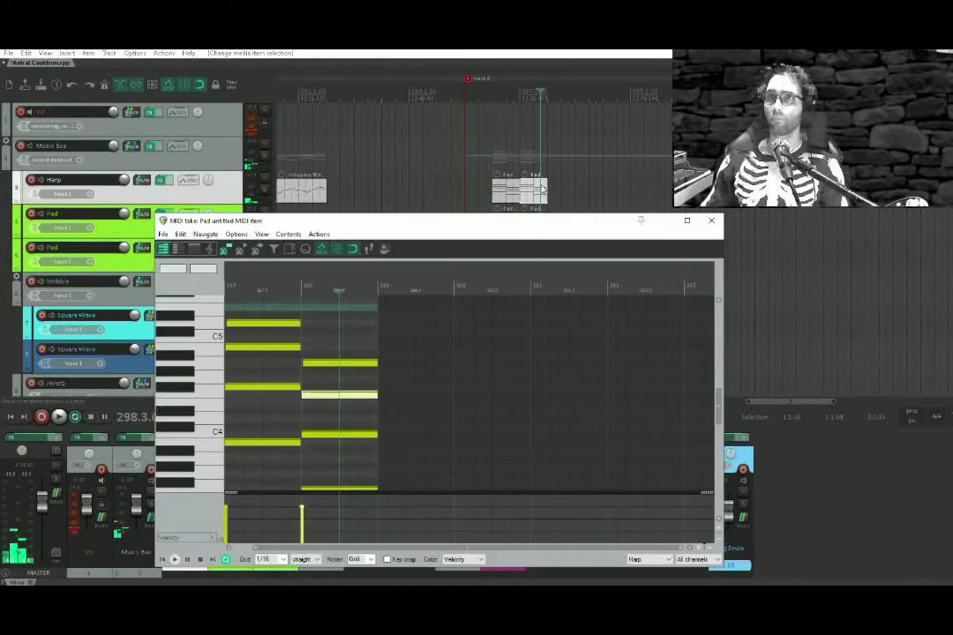
left_click_drag(445, 221, 449, 360)
left_click_drag(429, 427, 451, 332)
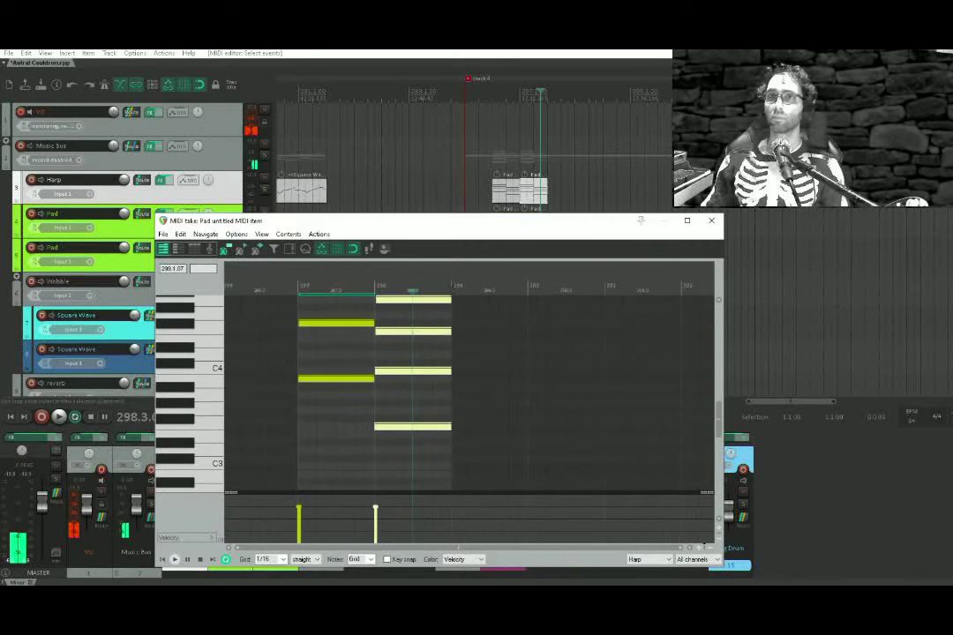
left_click(386, 429)
left_click_drag(386, 432, 379, 507)
left_click(406, 382)
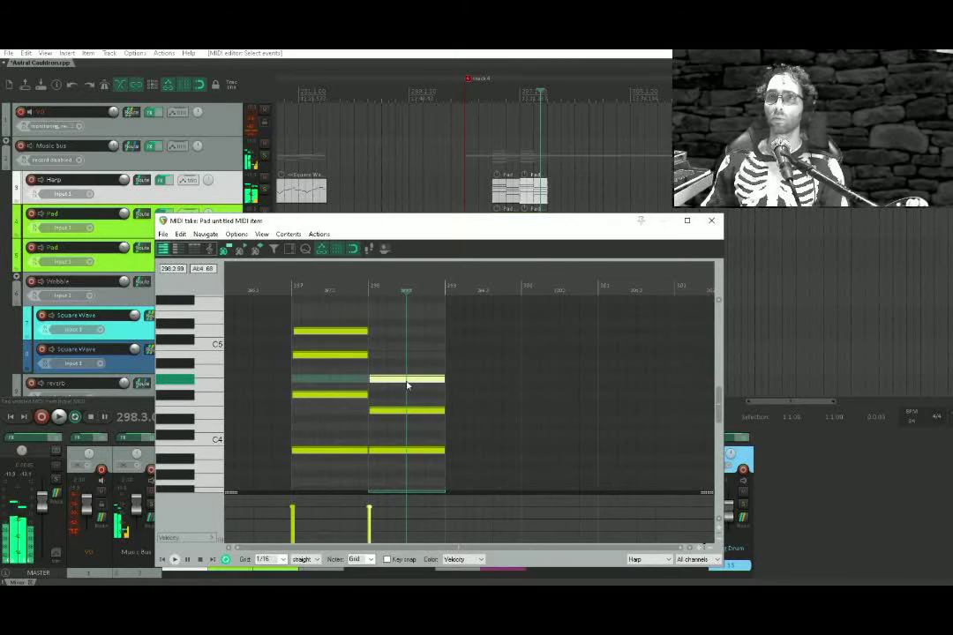
left_click_drag(406, 382, 408, 385)
Close the MIDI editor, play back the edited Harp chord from the middle of measure 297 and stop playback
key("Escape")
left_click(527, 133)
key("space")
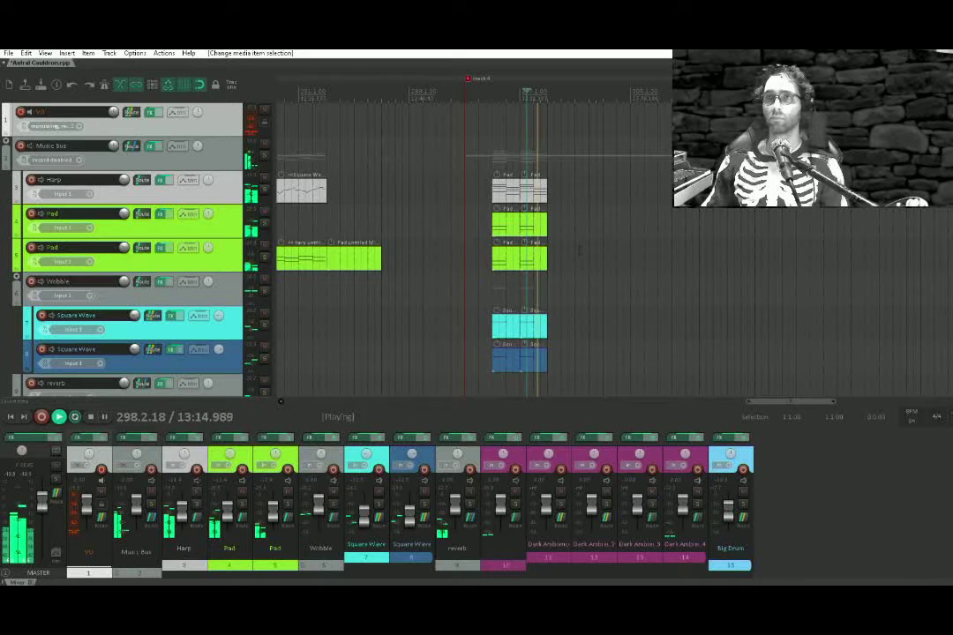
key("space")
Duplicate the phrase's items from measures 295 to 298 on all instrument tracks, including Big Drum, to measure 299
scroll(598, 248, "down", 1)
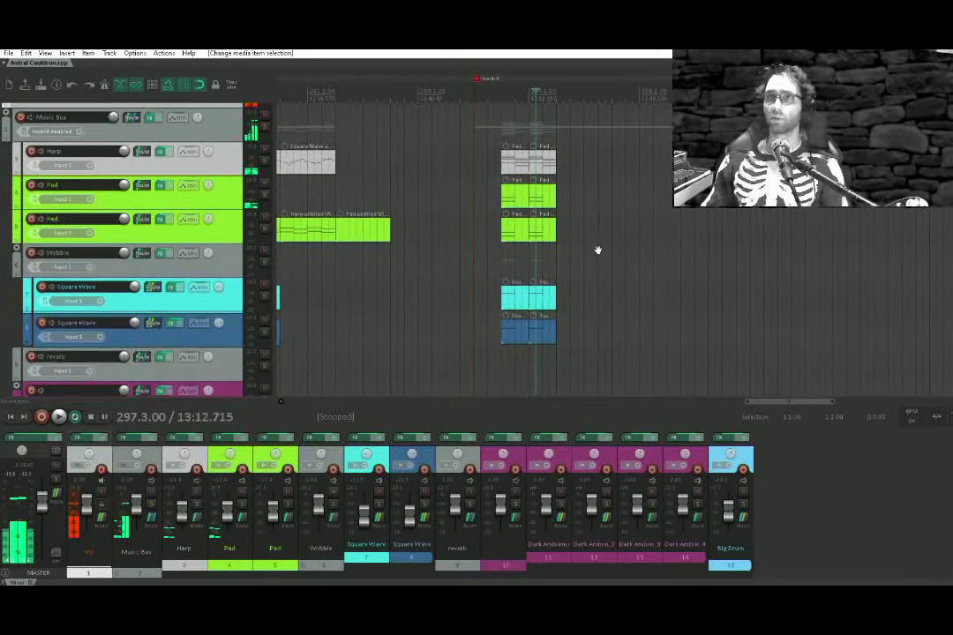
left_click_drag(594, 154, 498, 369)
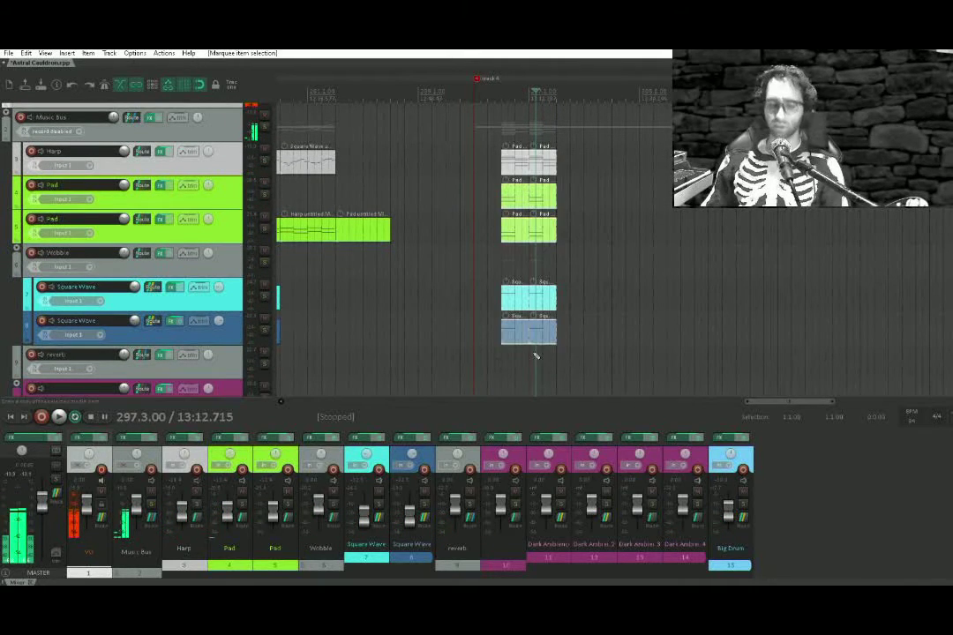
key("ctrl+d")
scroll(545, 224, "down", 4)
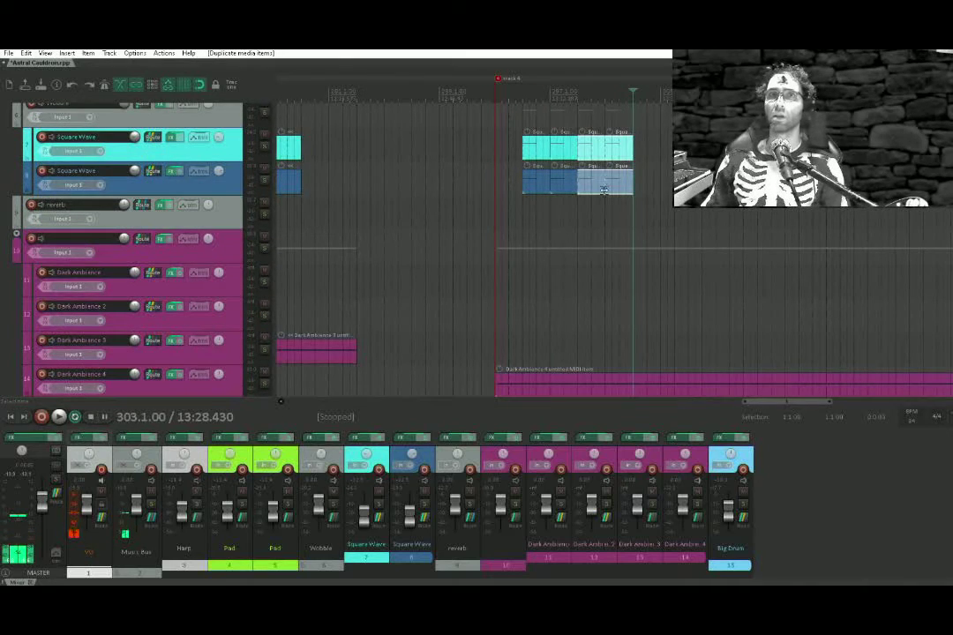
left_click_drag(603, 191, 636, 81)
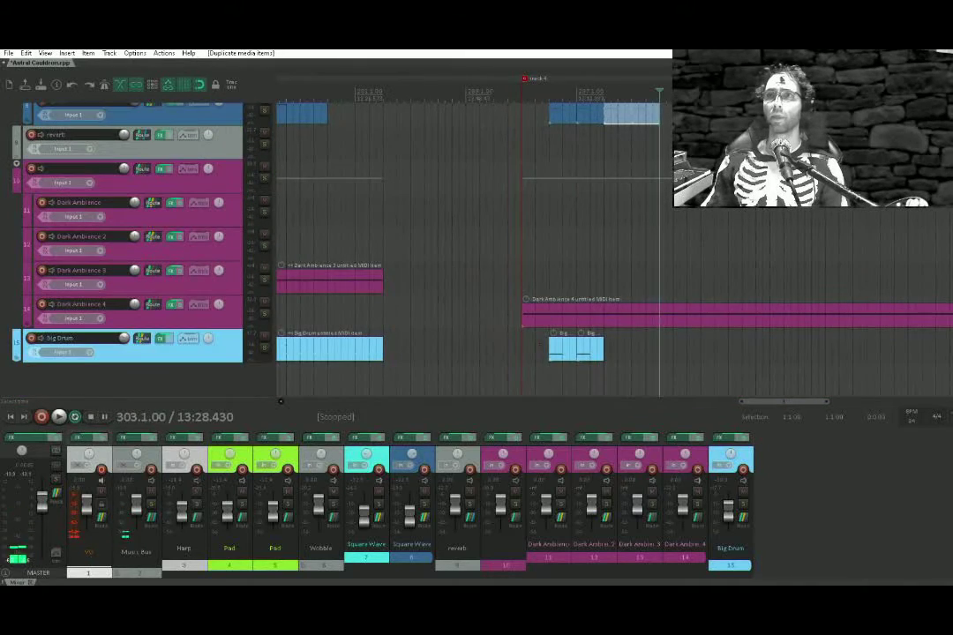
left_click_drag(529, 393, 605, 345)
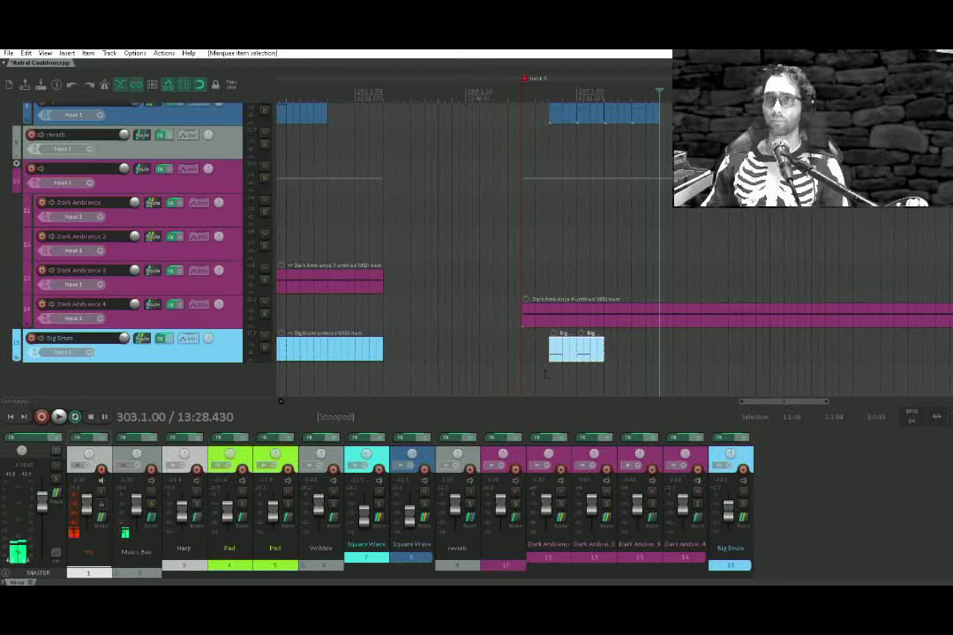
key("ctrl+d")
Replace the last Big Drum item with a duplicate of the measure 299 item, after copying that item's note into measure 300
left_click(650, 353)
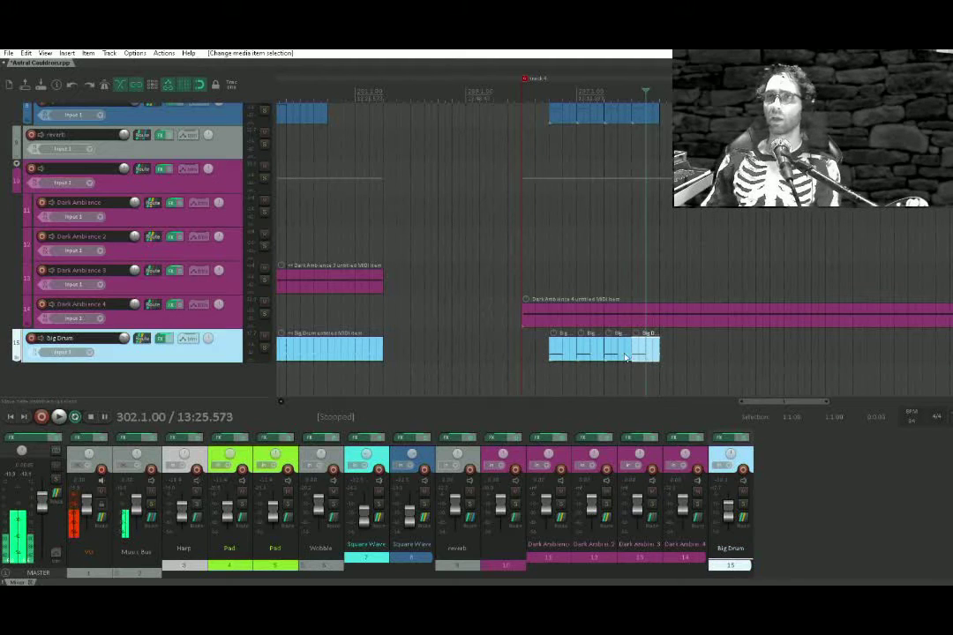
key("Delete")
left_click(617, 355)
double_click(615, 355)
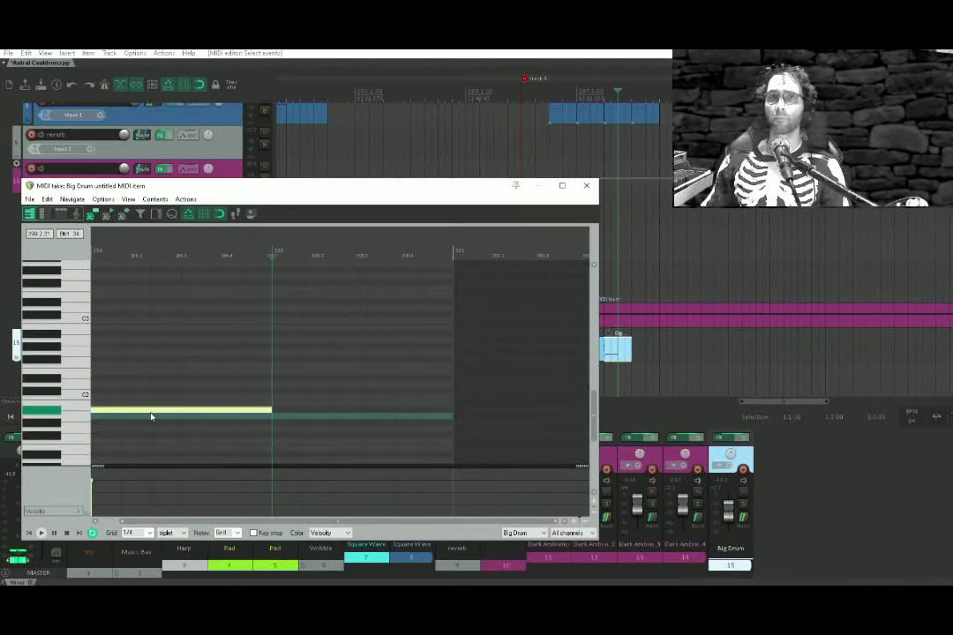
left_click_drag(151, 417, 398, 415)
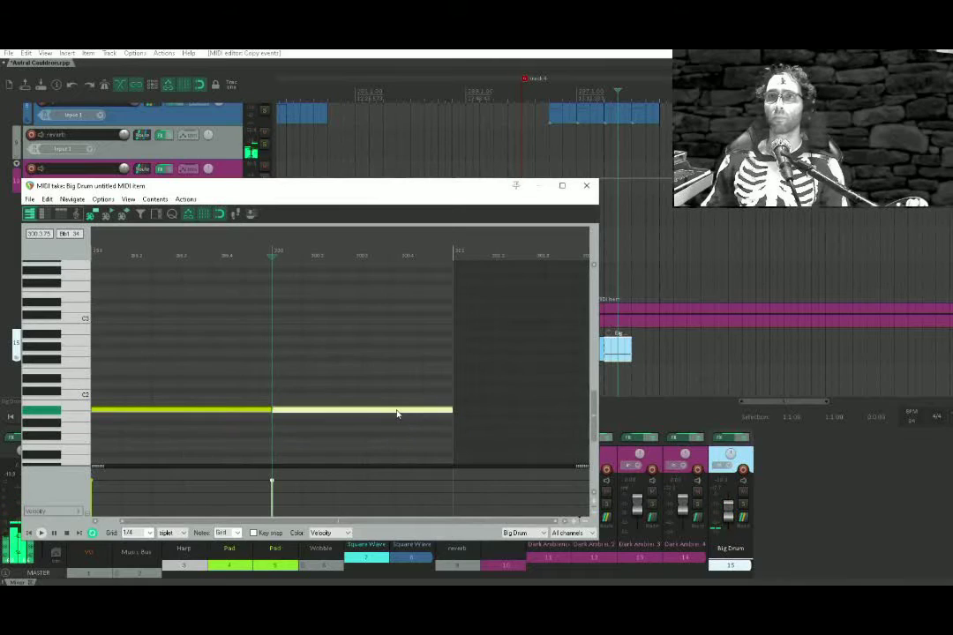
key("Escape")
key("ctrl+d")
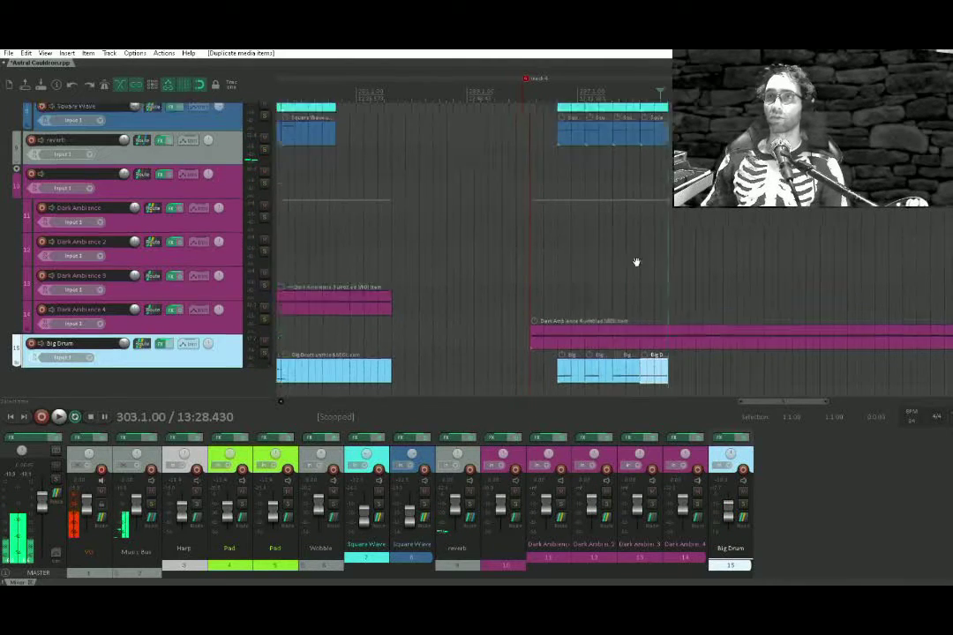
Copy both low notes of the upper Pad track's measure 299 item into measure 300
scroll(636, 262, "up", 8)
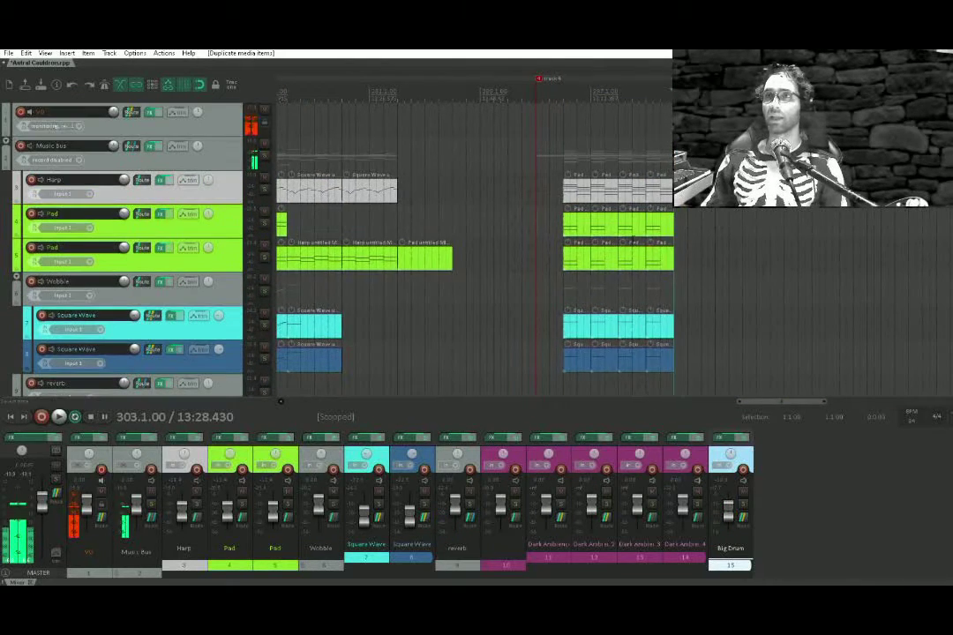
double_click(630, 223)
left_click_drag(480, 368, 510, 255)
left_click_drag(503, 306, 478, 501)
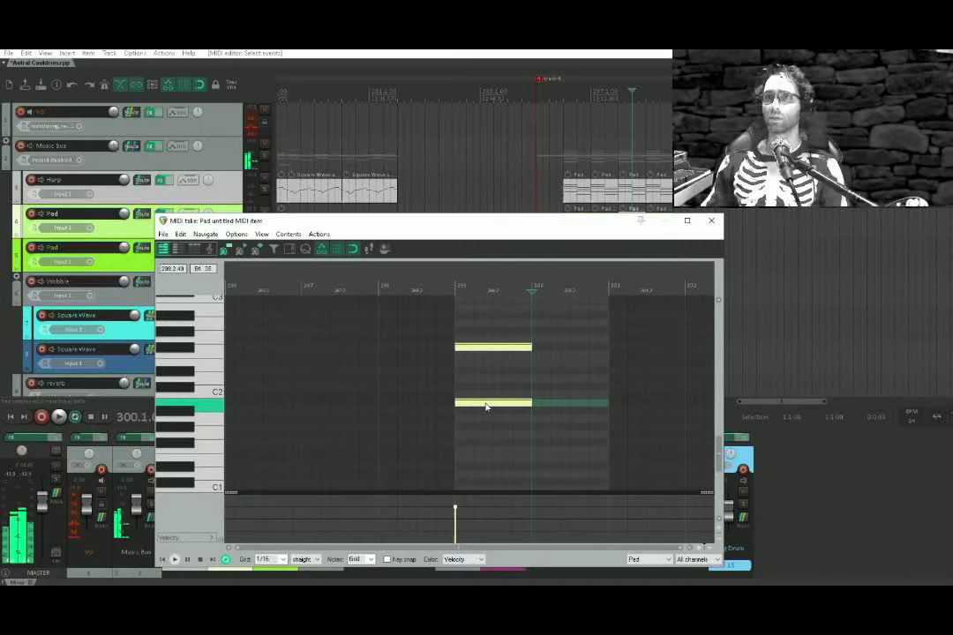
left_click_drag(485, 407, 571, 407)
Move the copied Pad notes in measure 300 to C2 and F2 and close the MIDI editor
left_click(570, 407)
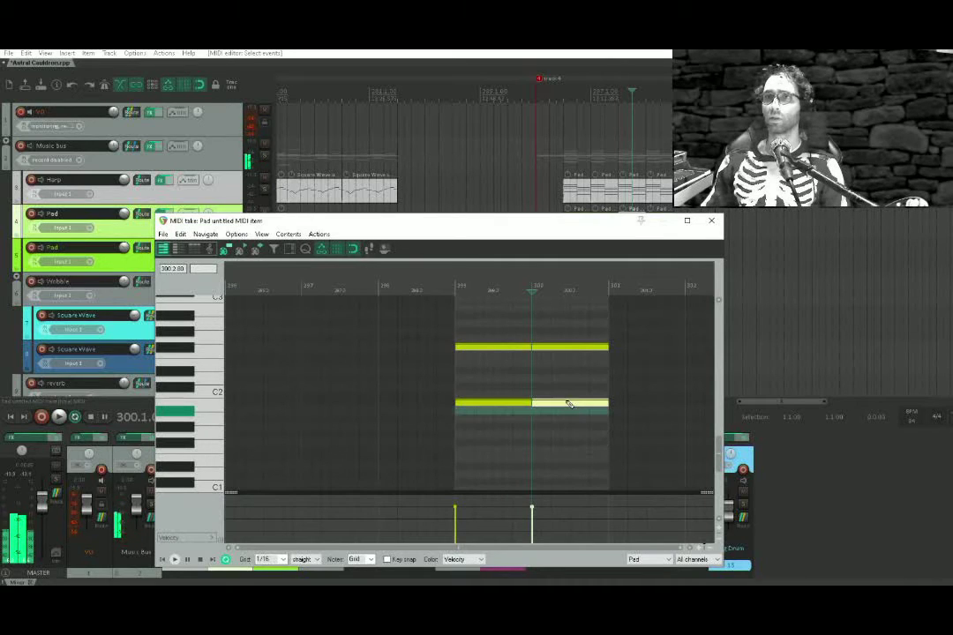
left_click_drag(560, 406, 560, 395)
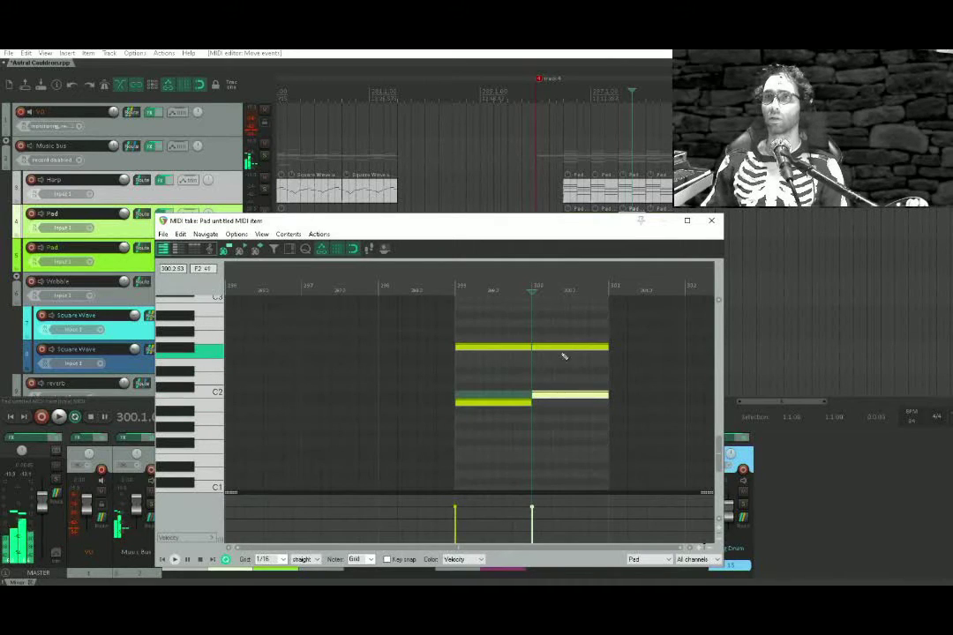
left_click_drag(565, 353, 566, 356)
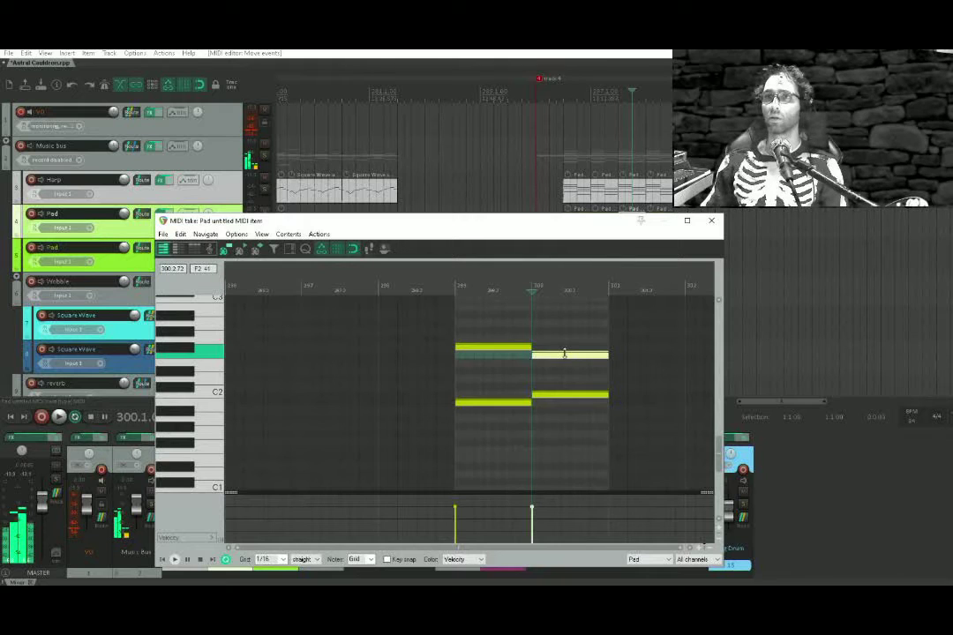
key("Escape")
Copy both low notes of the upper Pad track's measure 301 item into measure 302
double_click(660, 227)
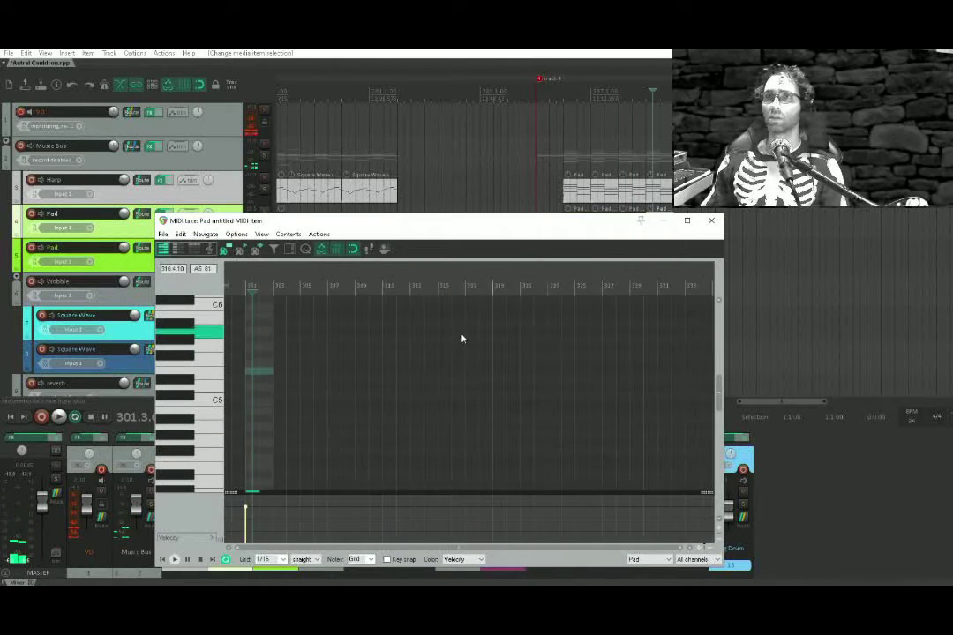
scroll(406, 394, "up", 6)
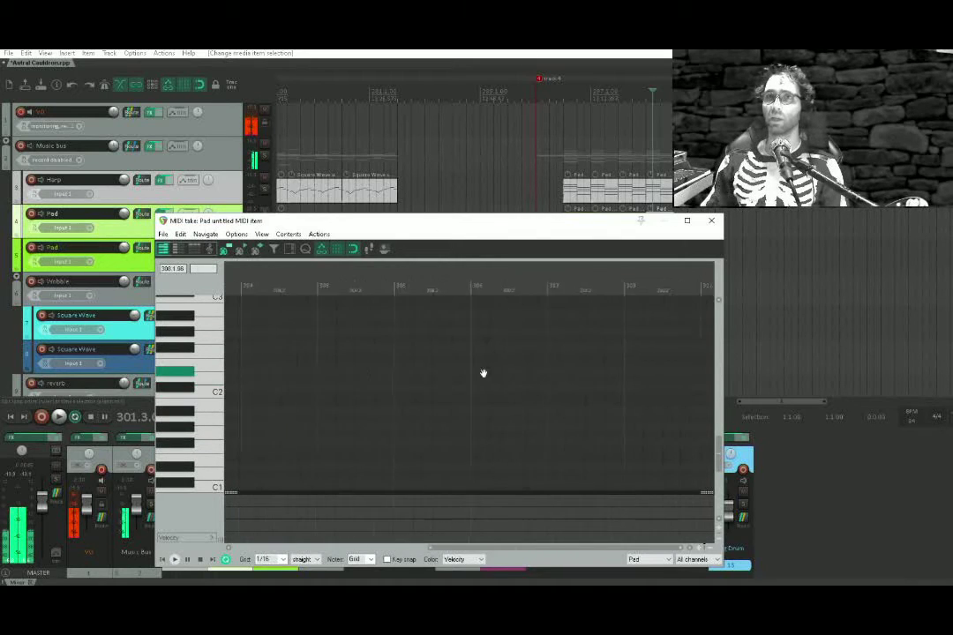
left_click_drag(483, 375, 827, 425)
left_click_drag(581, 464, 559, 419)
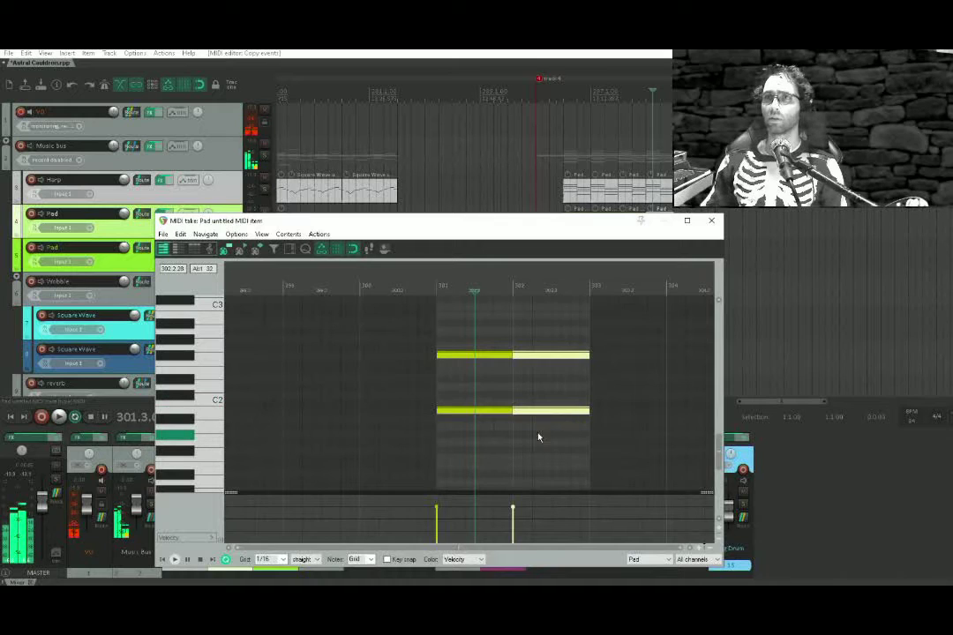
Move the upper copied Pad note in measure 302 to E2, check the playback and close the MIDI editor
right_click(538, 434)
left_click(526, 351)
left_click_drag(526, 351, 538, 373)
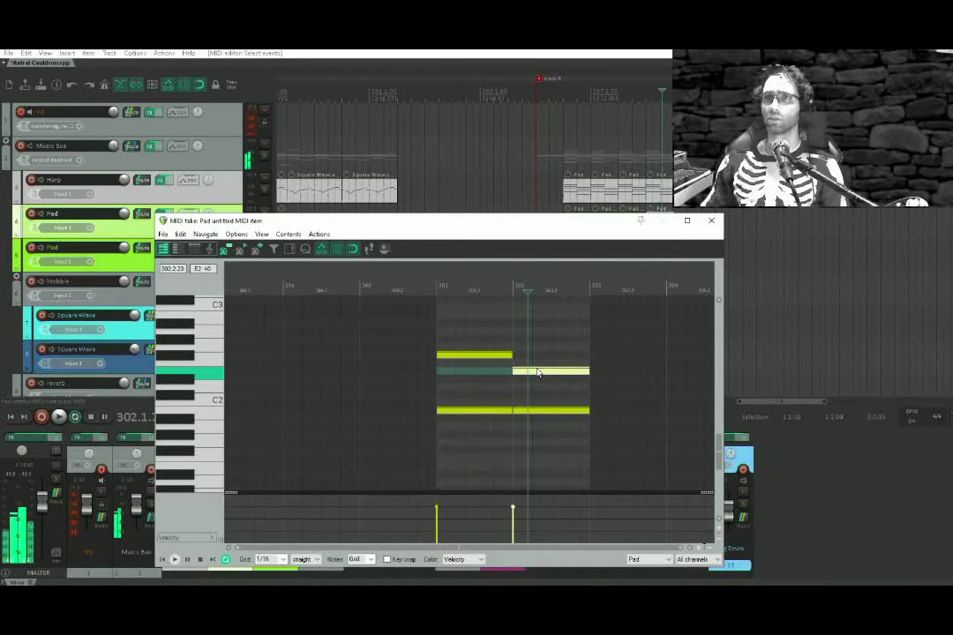
key("space")
left_click(704, 228)
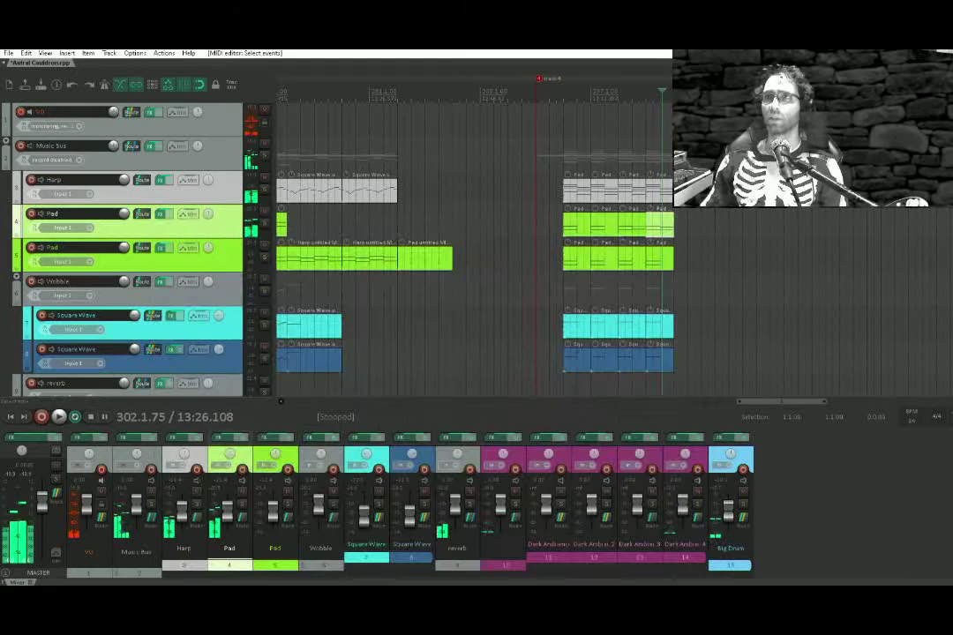
Play back the duplicated section from measure 299 and stop playback in measure 300
mouse_move(555, 273)
left_mouse_down()
mouse_move(556, 227)
mouse_move(567, 260)
left_mouse_up()
left_click_drag(567, 322, 486, 262)
left_click(486, 272)
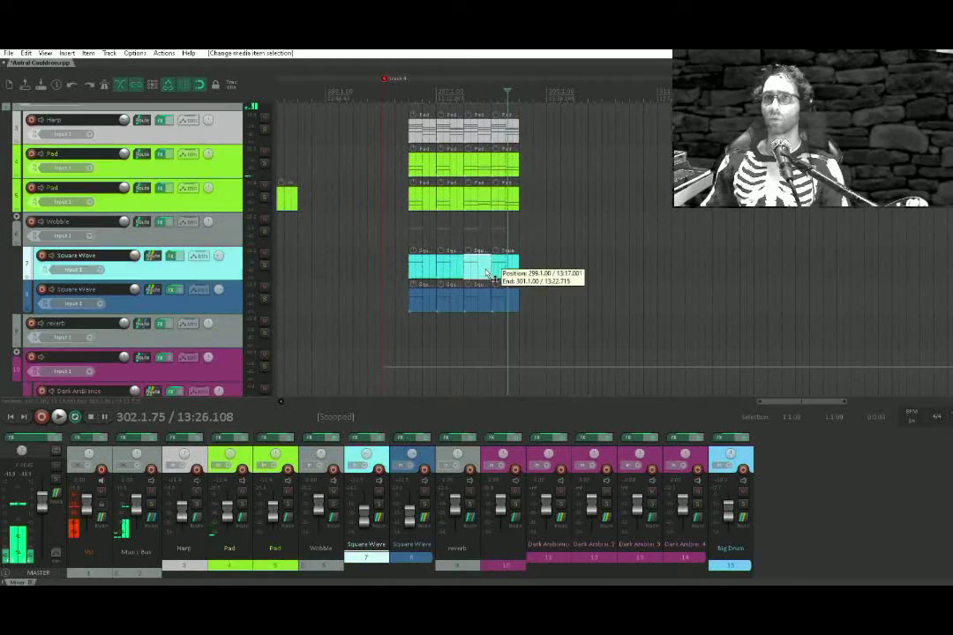
left_click(465, 207)
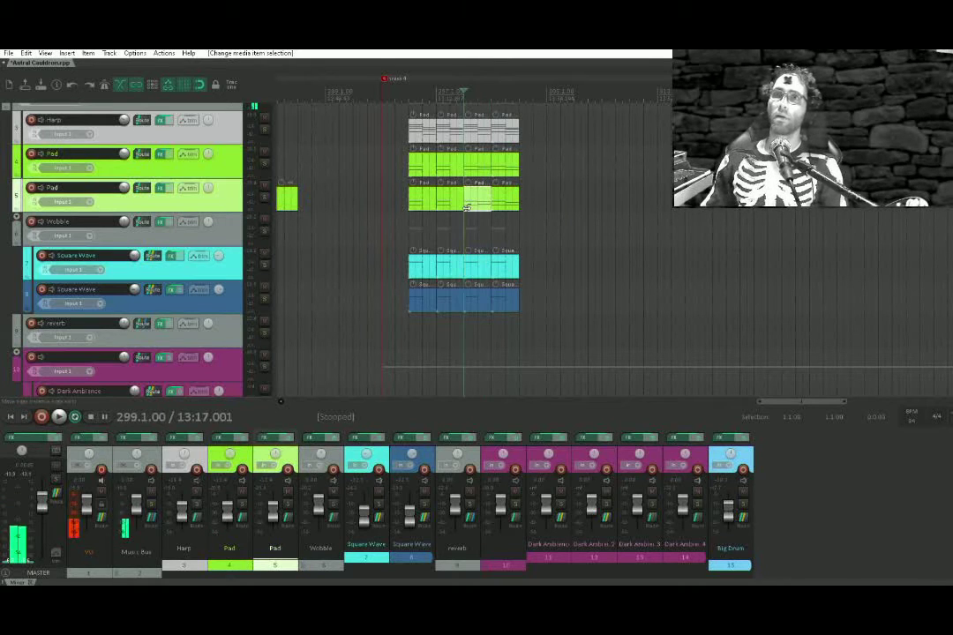
key("space")
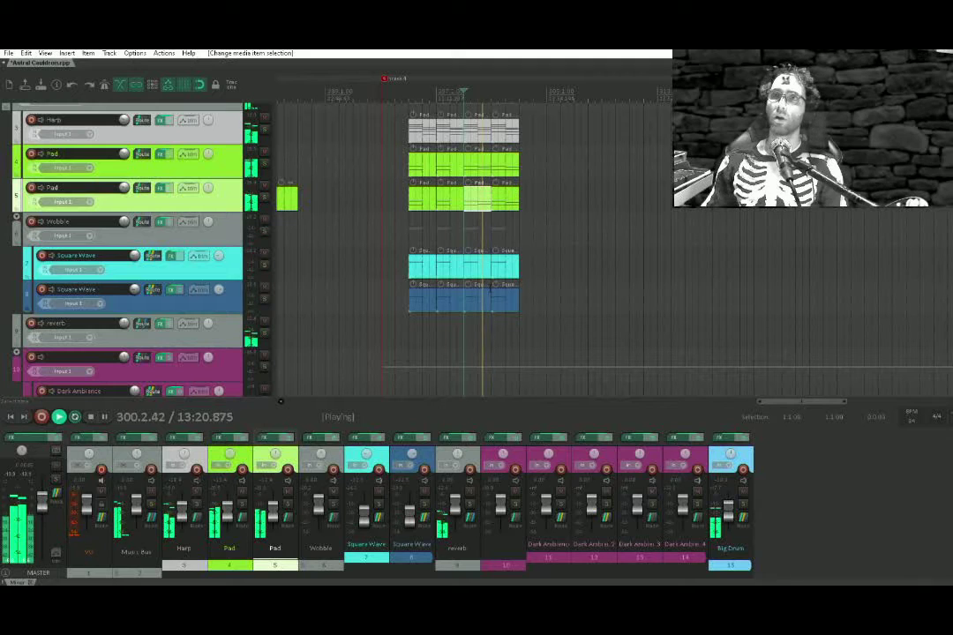
key("space")
Copy the note of the upper Square Wave track's measure 299 item into measure 300 as C4, play it back and close the editor
double_click(485, 276)
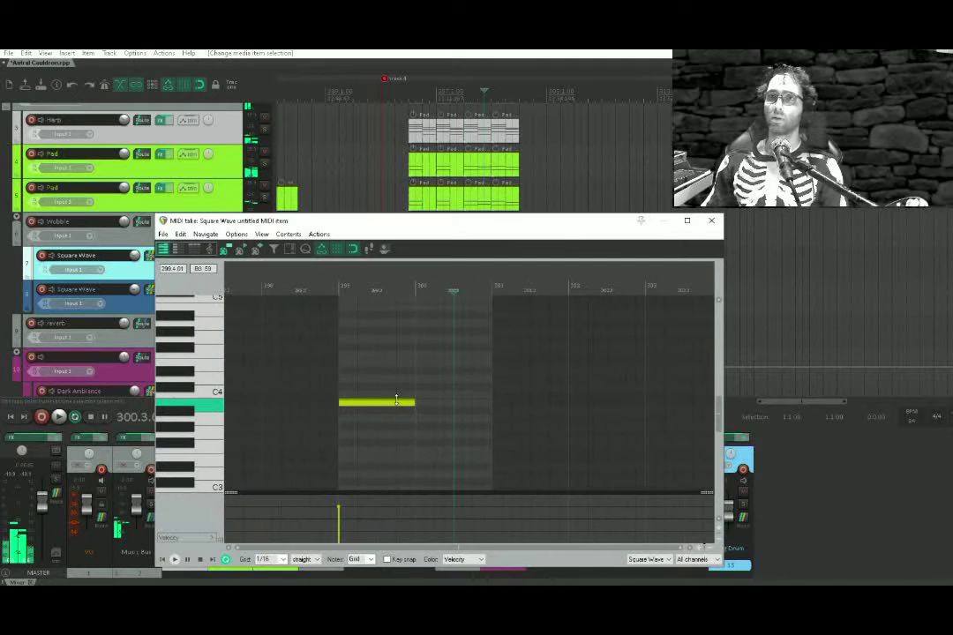
left_click_drag(364, 407, 439, 397)
left_click(430, 391)
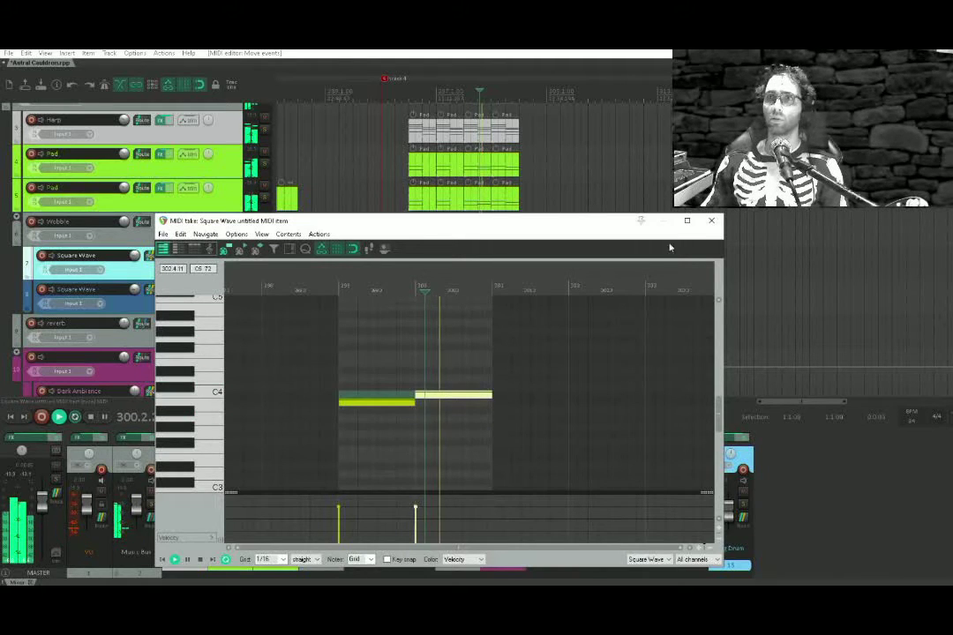
key("space")
key("Escape")
Copy the note of the lower Square Wave track's measure 299 item into measure 300 as A3, play it back and close the editor
double_click(471, 310)
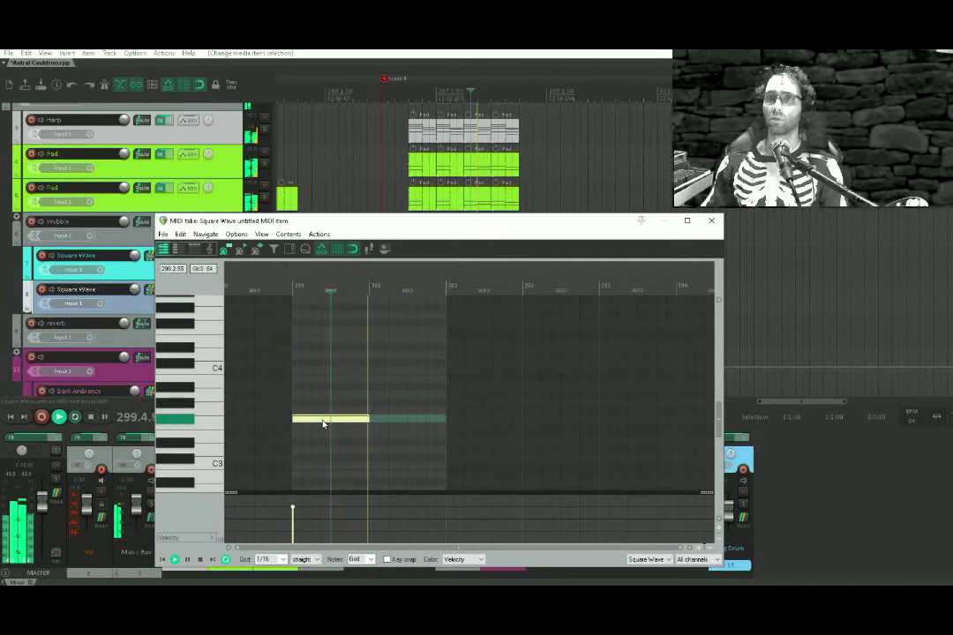
left_click_drag(346, 426, 420, 404)
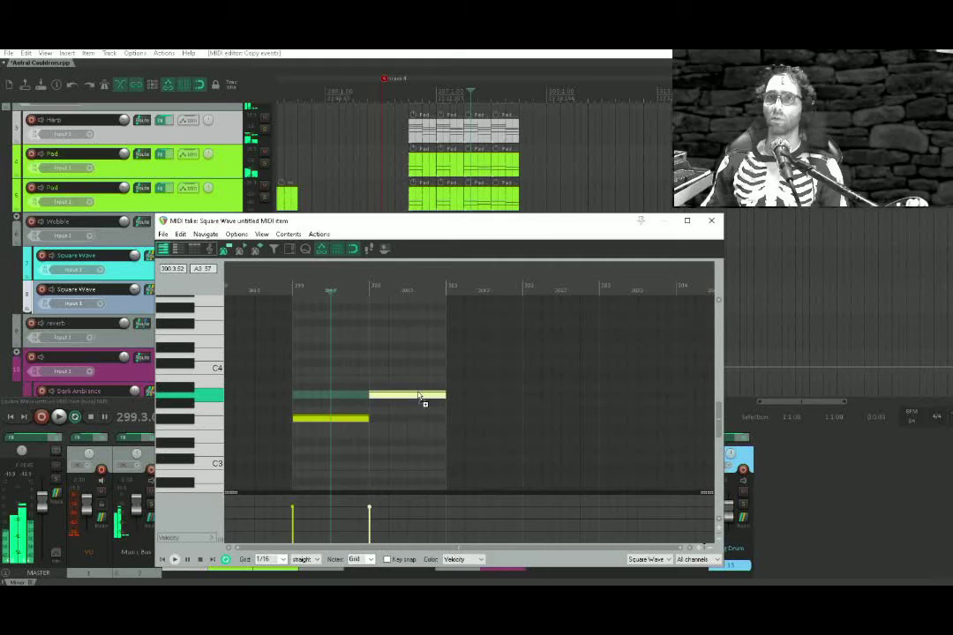
key("space")
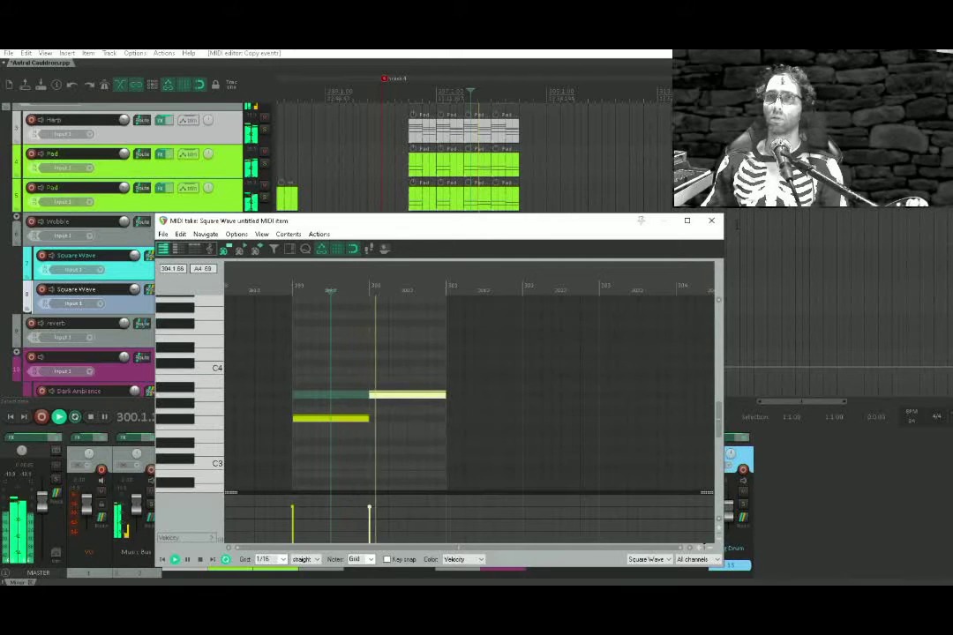
left_click(711, 220)
scroll(461, 293, "down", 3)
key("space")
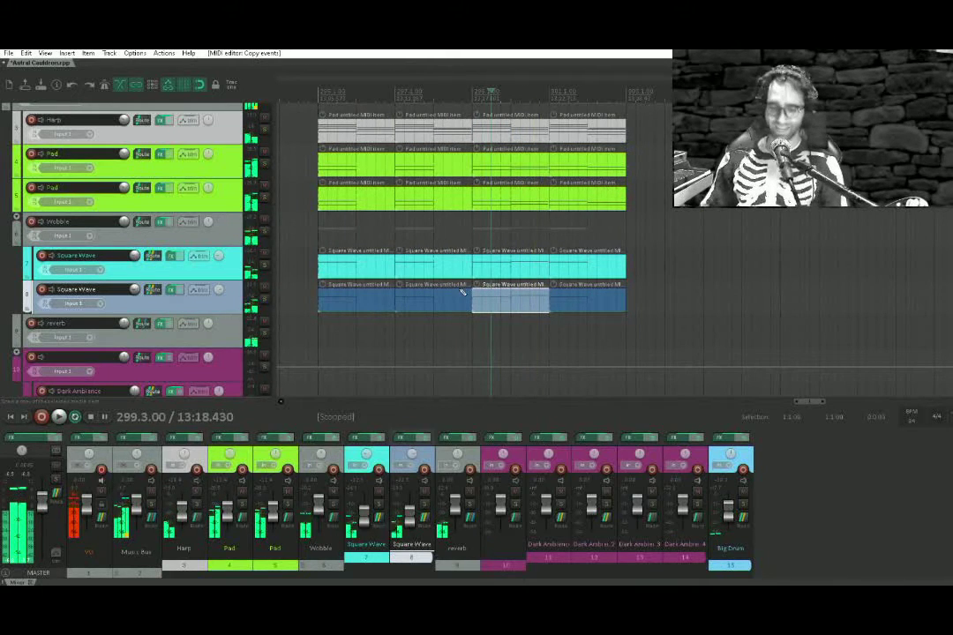
Save the project and play back the edited section from measure 299
key("ctrl+s")
left_click_drag(569, 297, 523, 292)
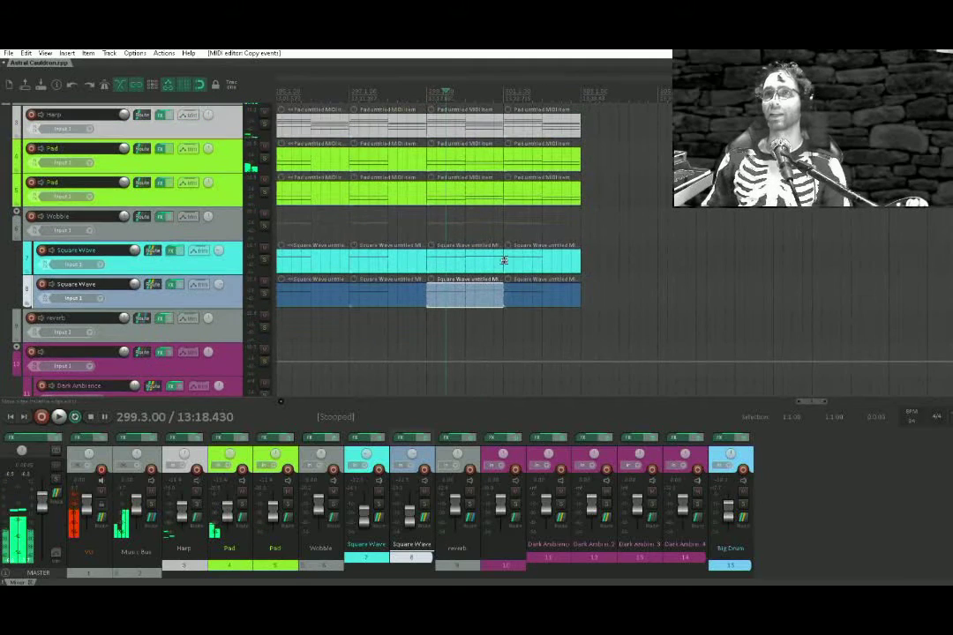
left_click(427, 231)
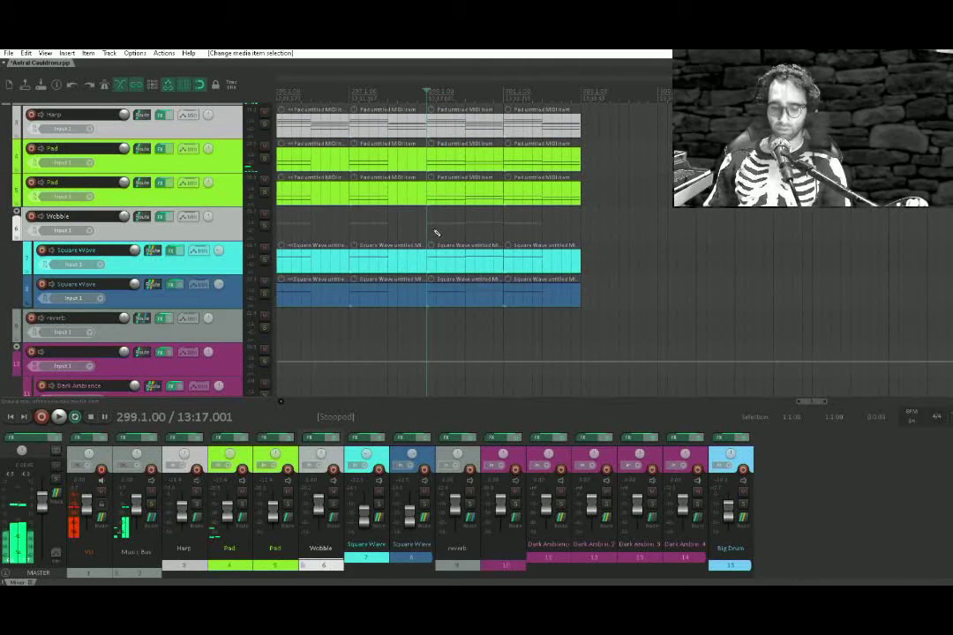
key("space")
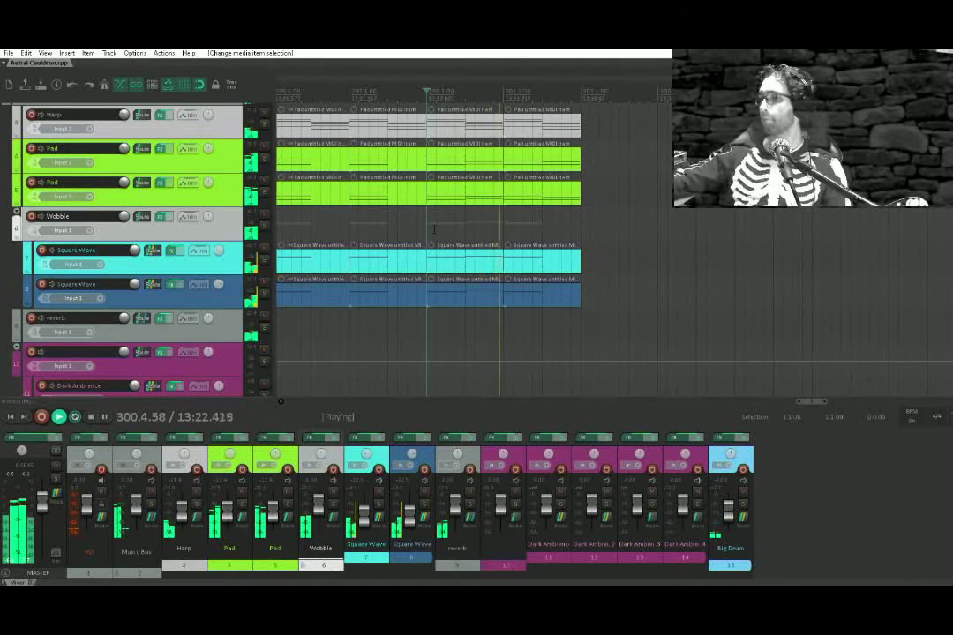
Stop playback and check the notes of the upper Square Wave track's measure 299 item
key("space")
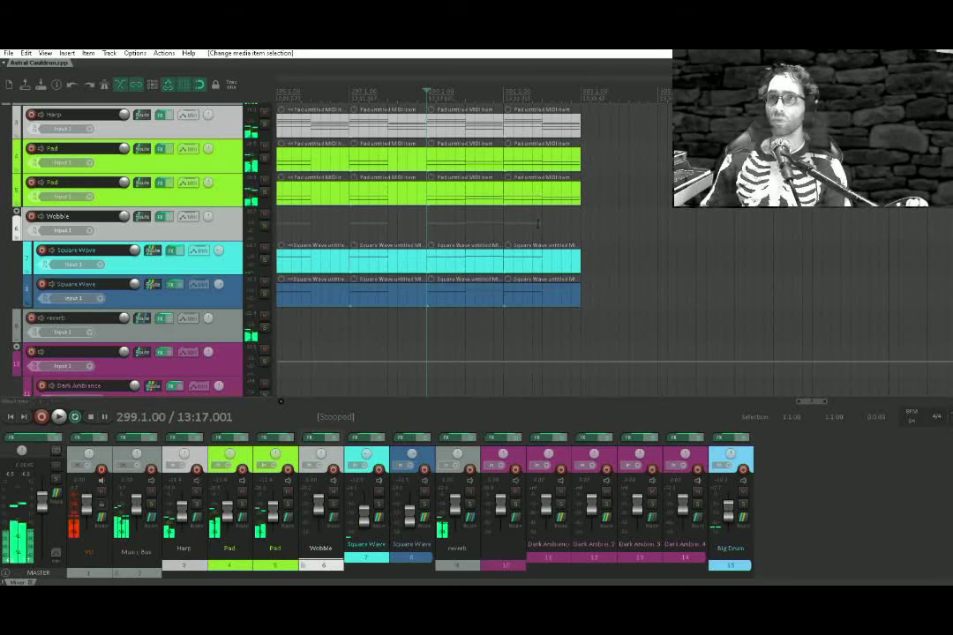
left_click(482, 263)
double_click(482, 263)
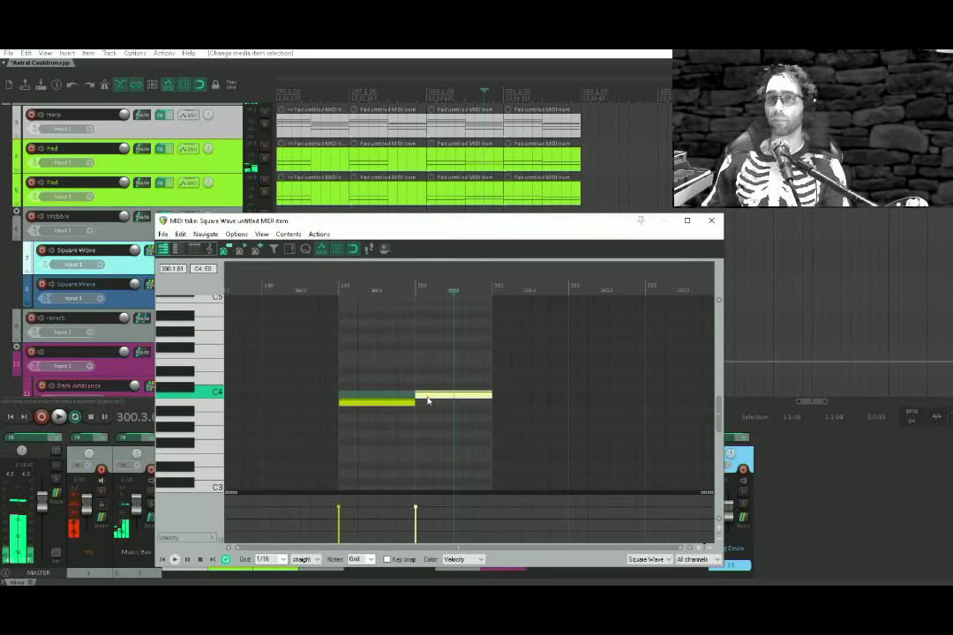
key("Escape")
Raise the note in the upper Square Wave track's measure 301 item to Eb4, play it back and close the editor
double_click(533, 264)
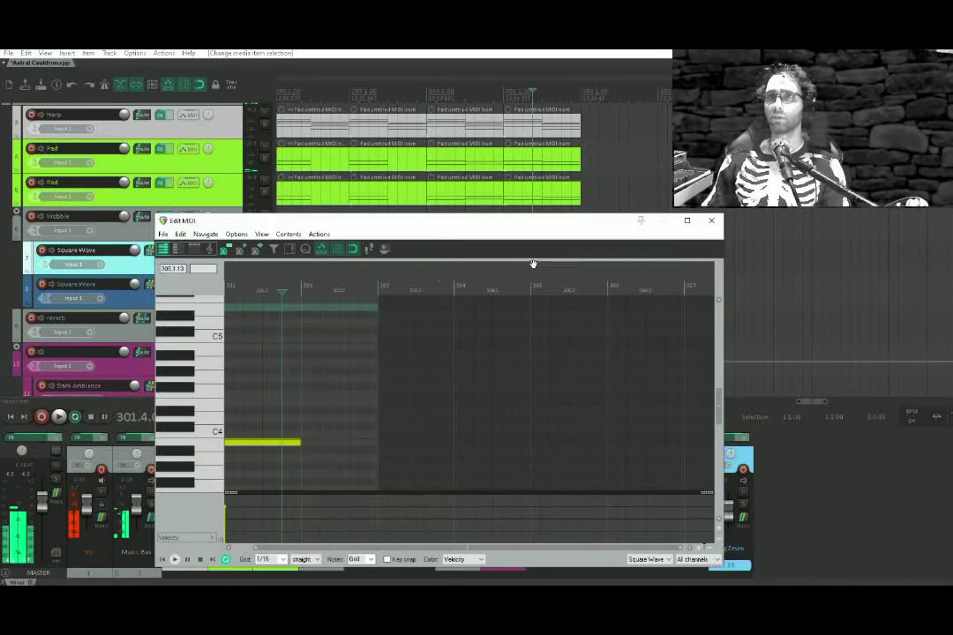
left_click_drag(273, 441, 267, 413)
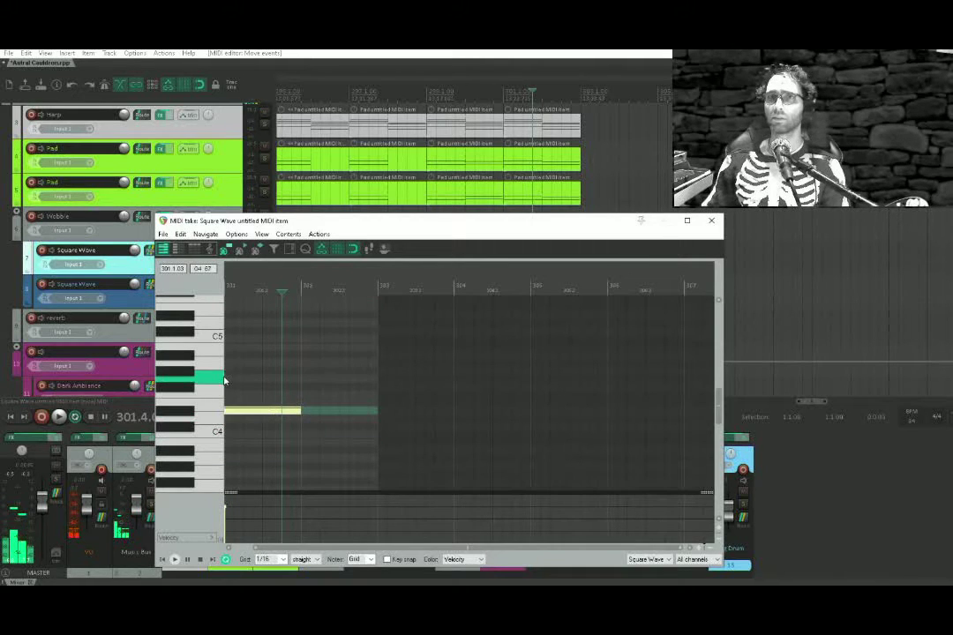
left_click(233, 379)
key("space")
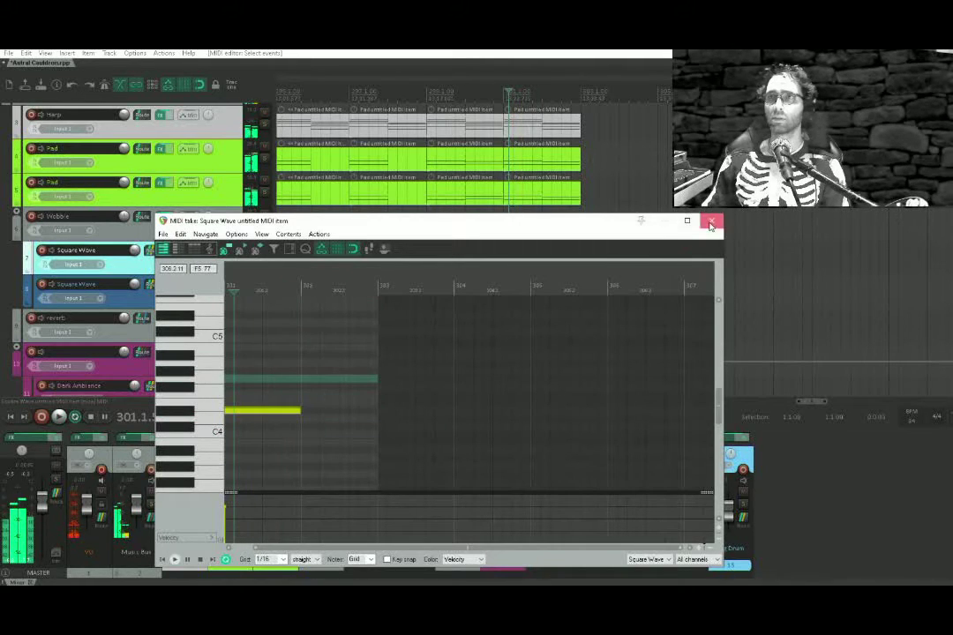
left_click(711, 222)
Raise the note in the lower Square Wave track's measure 301 item to B3 and close the editor
double_click(532, 292)
left_click(346, 441)
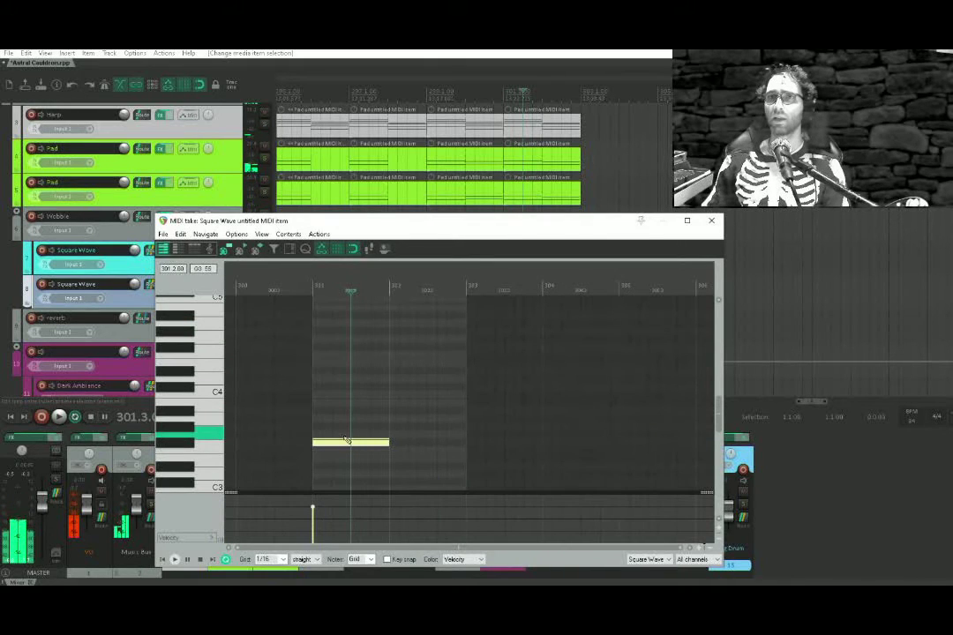
left_click_drag(335, 447, 340, 401)
key("Escape")
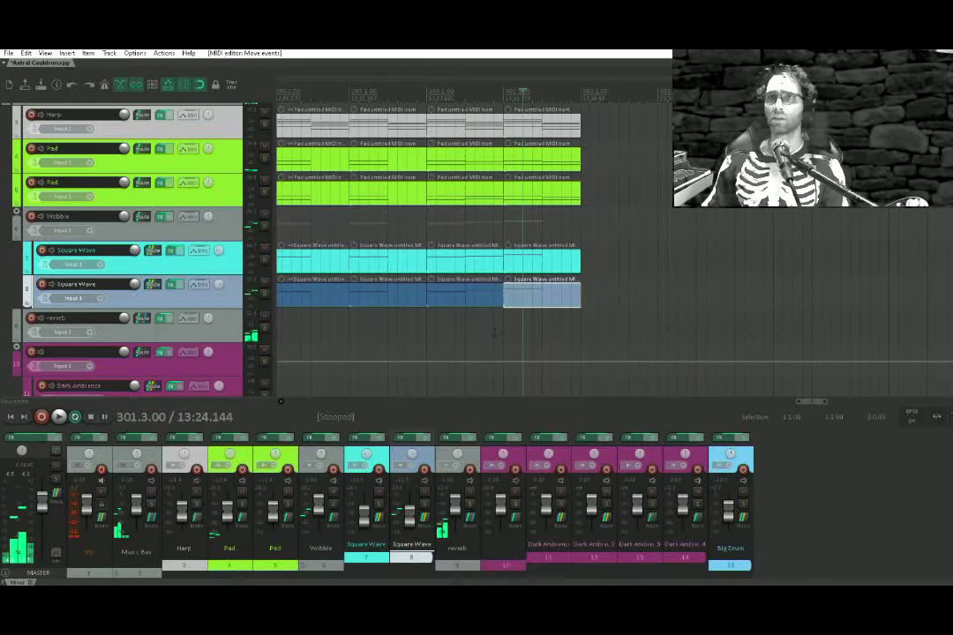
Check the chord notes of the Harp track's measure 301 item and close the editor
scroll(536, 207, "up", 2)
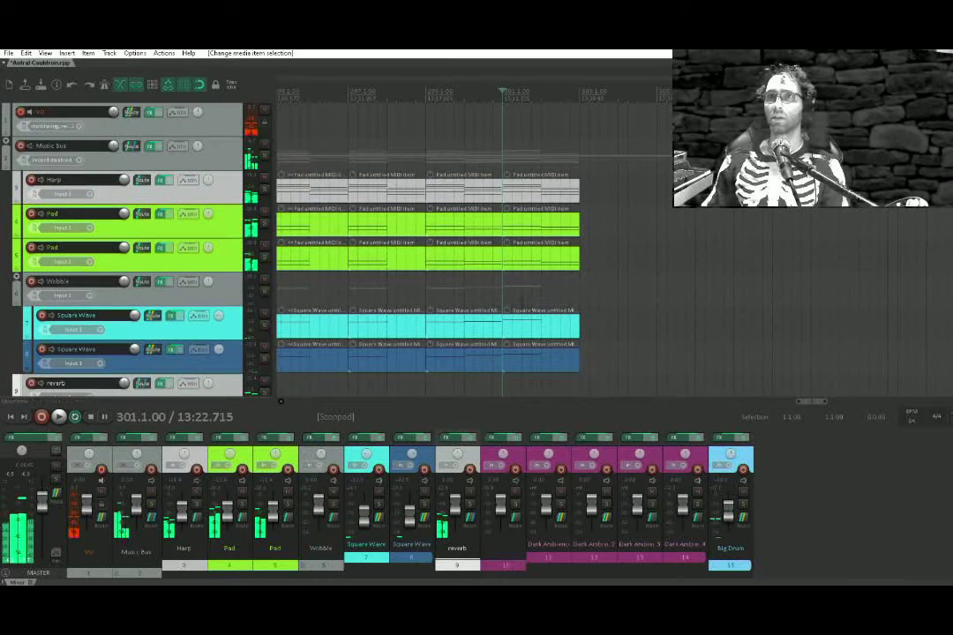
double_click(517, 198)
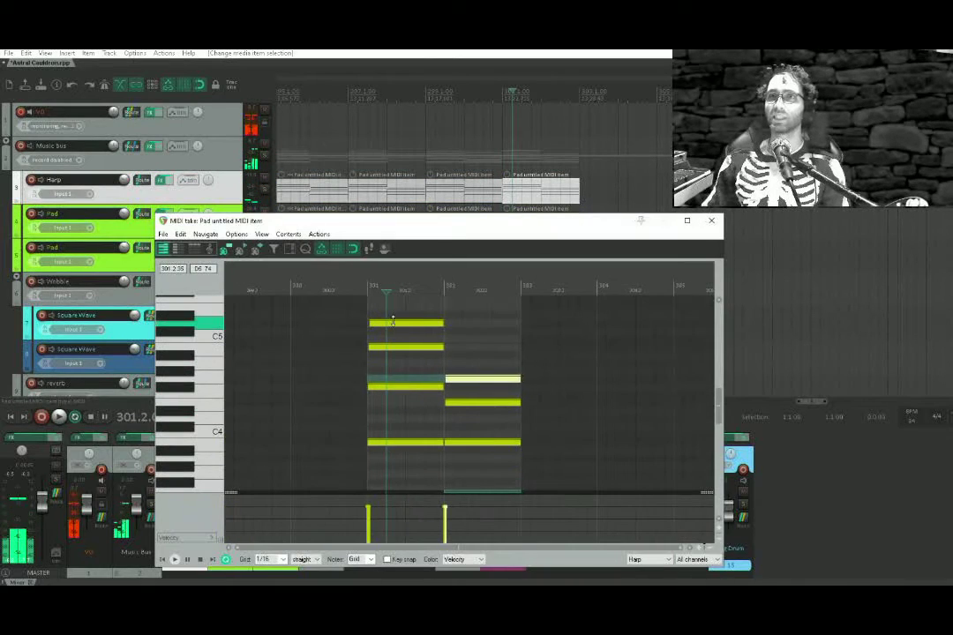
left_click(384, 327)
key("Escape")
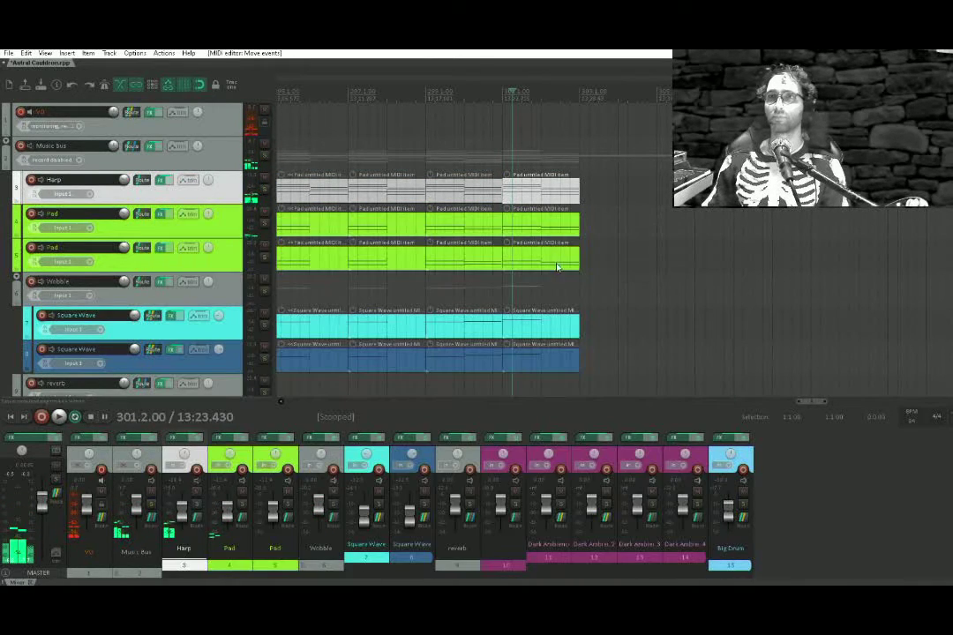
Play back the section from beat 2 of measure 300, save the project and stop playback
left_click(474, 139)
key("space")
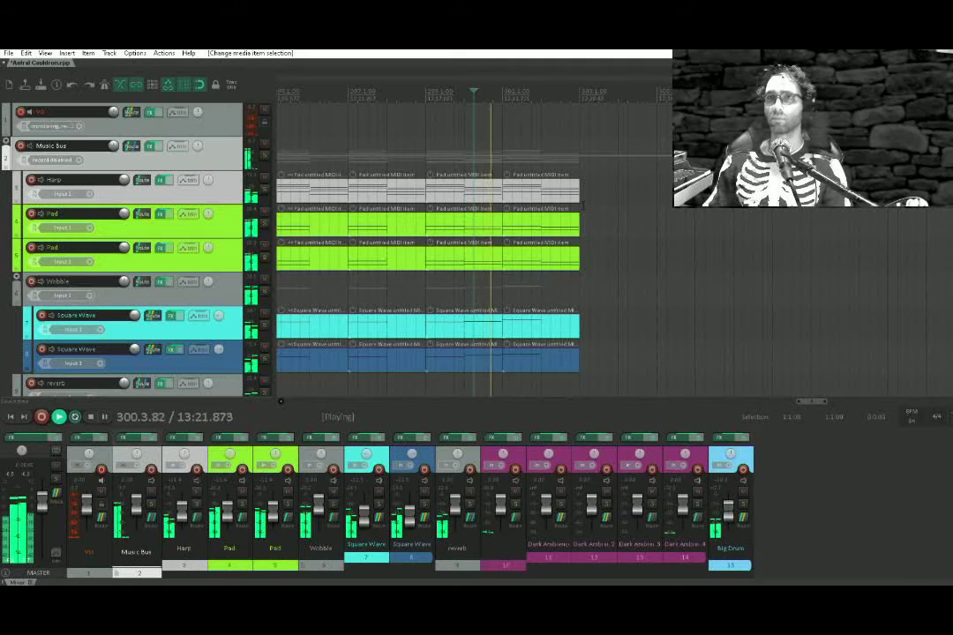
left_click_drag(598, 230, 473, 175)
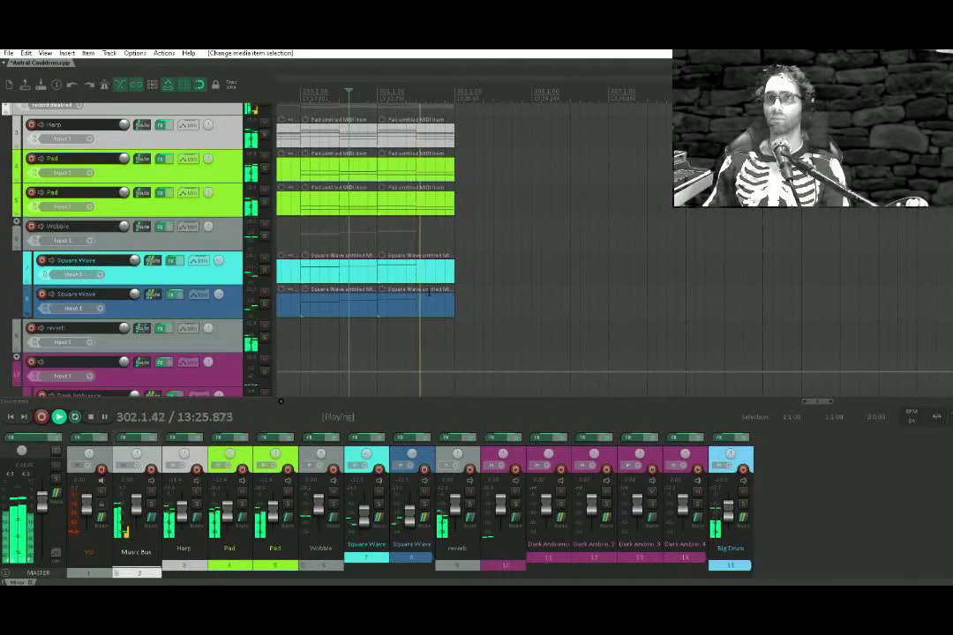
key("space")
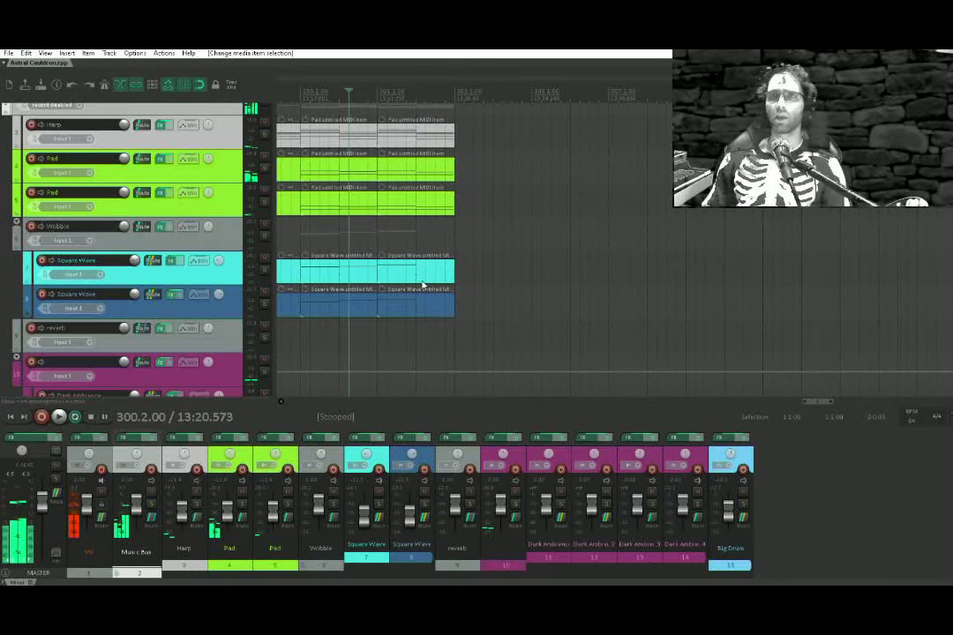
Add an E4 note filling measure 302 in the upper Square Wave item, play it back and close the editor
left_click(418, 276)
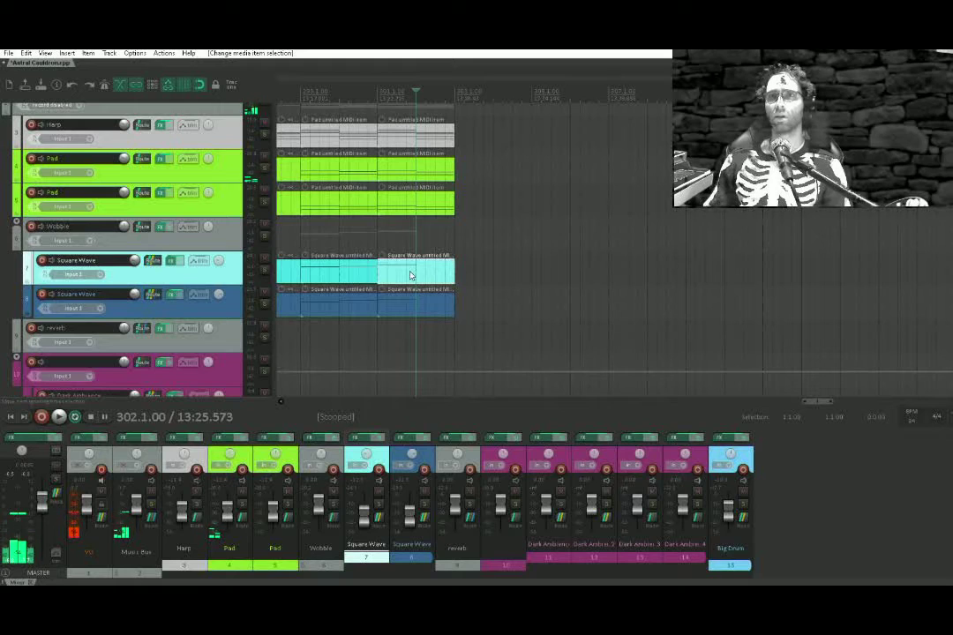
double_click(411, 276)
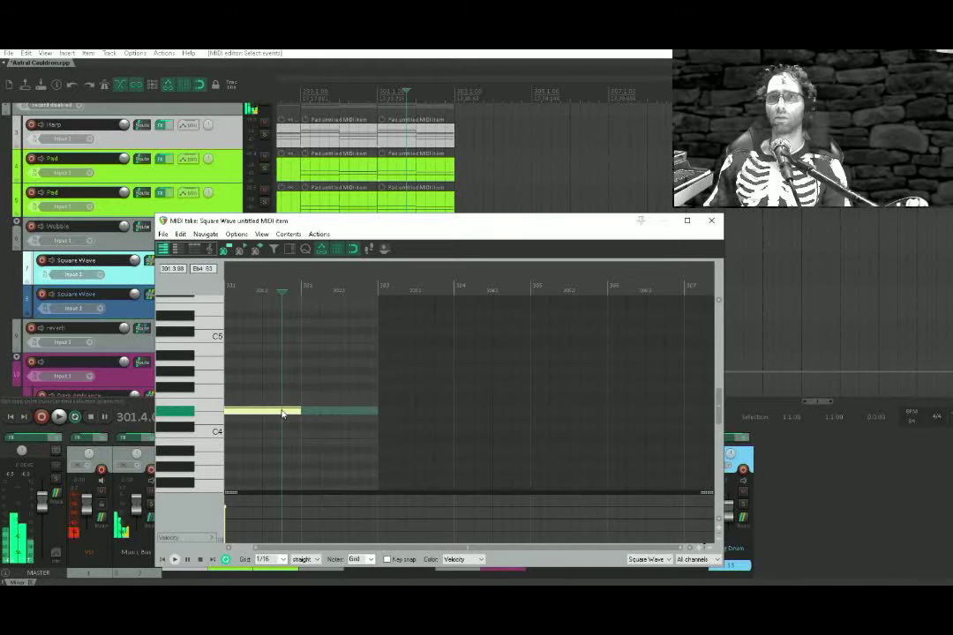
left_click_drag(308, 404, 358, 405)
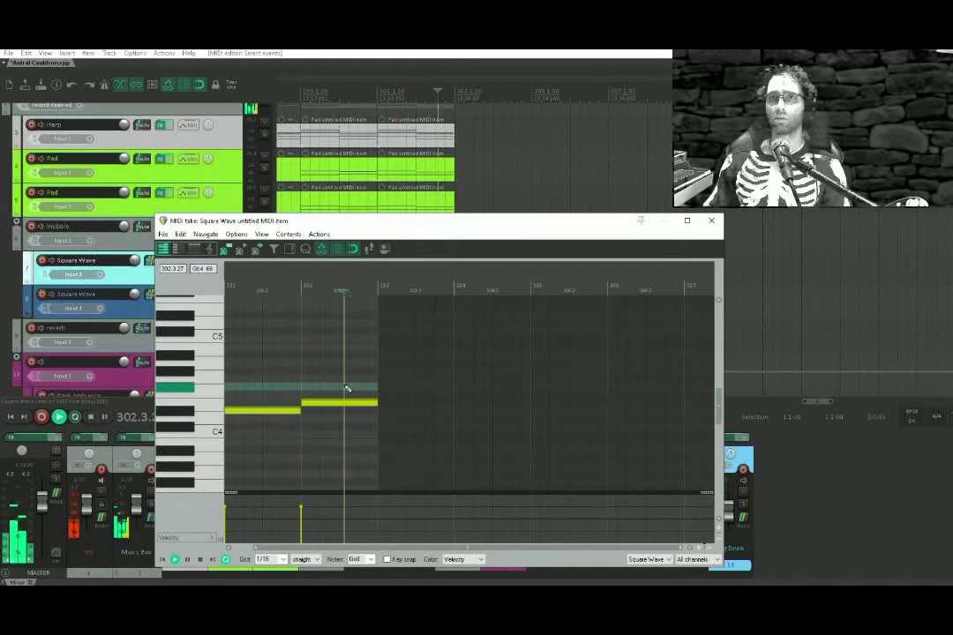
left_click(712, 221)
Add a C4 note filling measure 302 in the lower Square Wave item and play back the arrangement from that measure
double_click(430, 309)
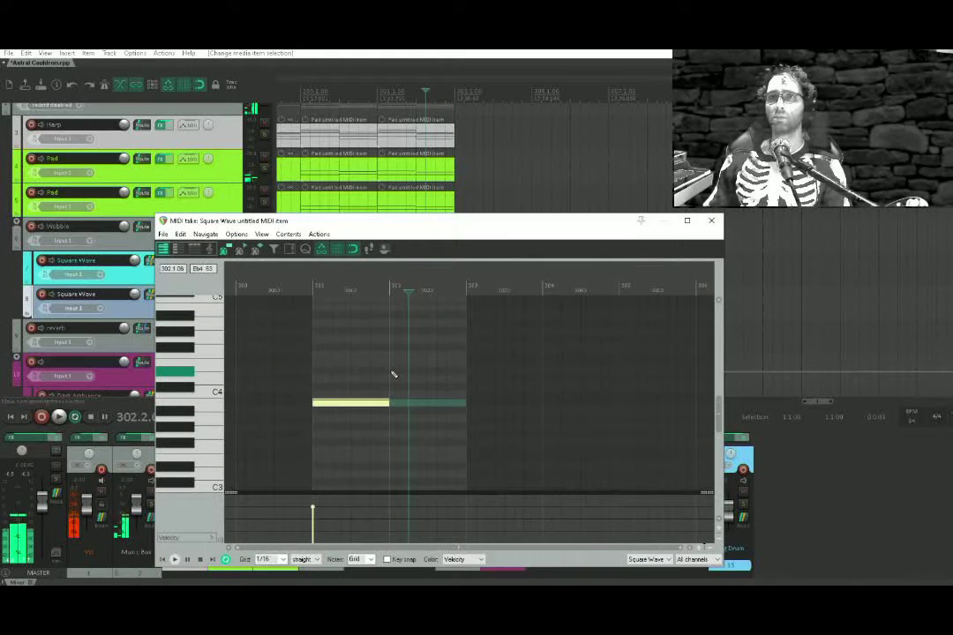
mouse_move(390, 380)
left_mouse_down()
mouse_move(453, 383)
mouse_move(459, 365)
mouse_move(471, 397)
left_mouse_up()
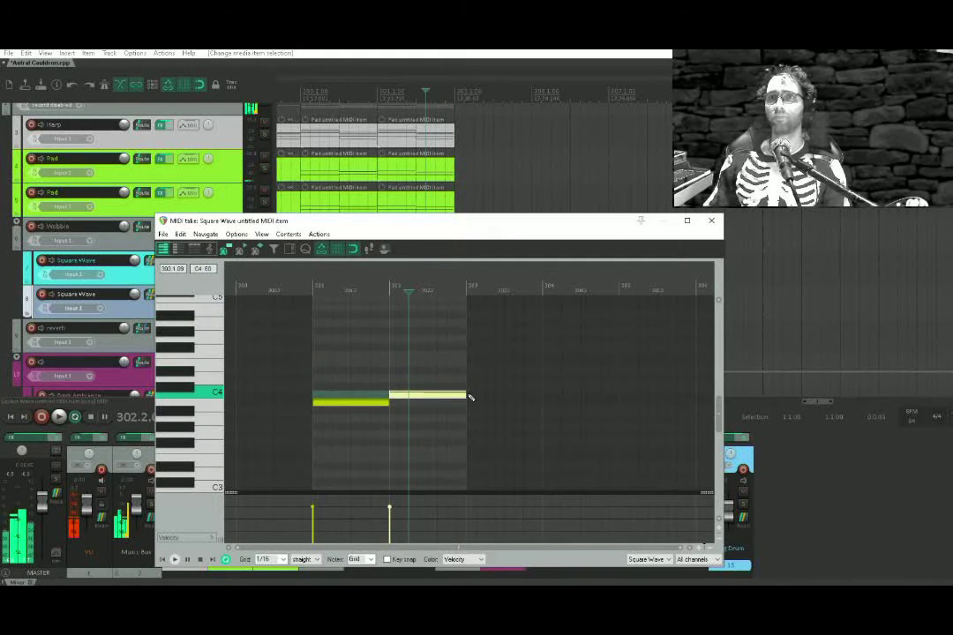
key("Escape")
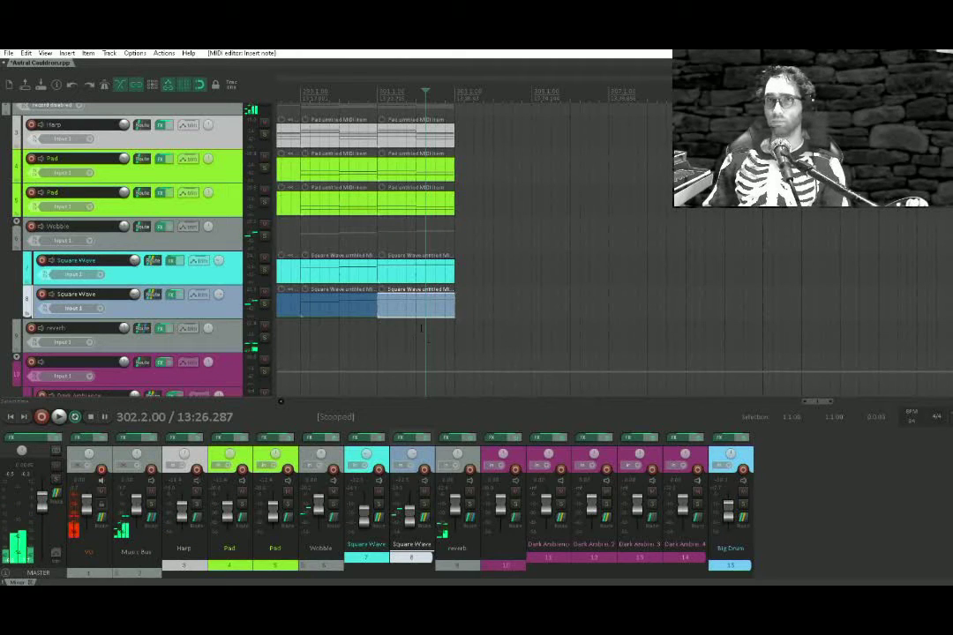
left_click(421, 329)
key("space")
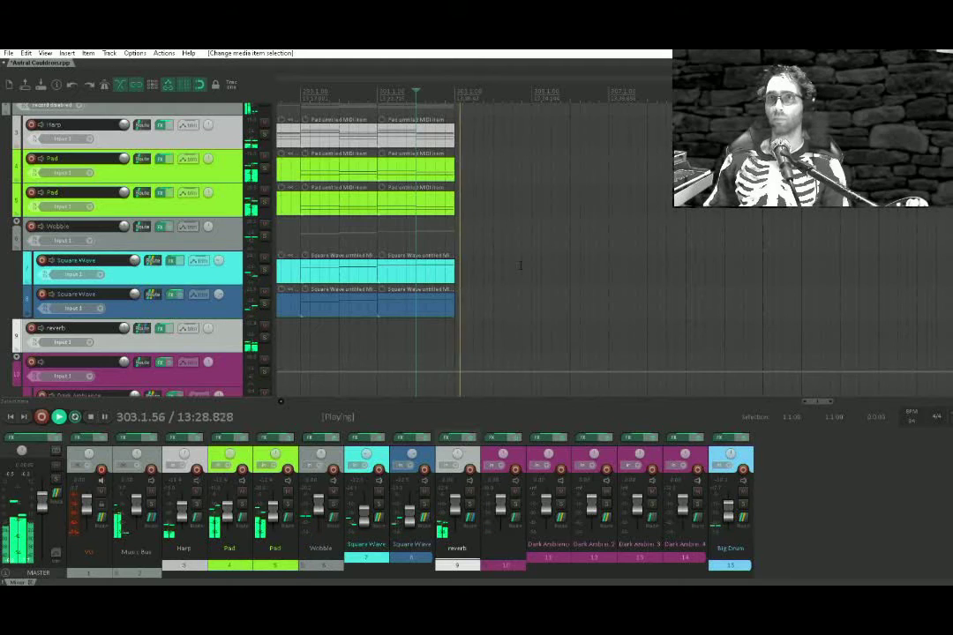
key("space")
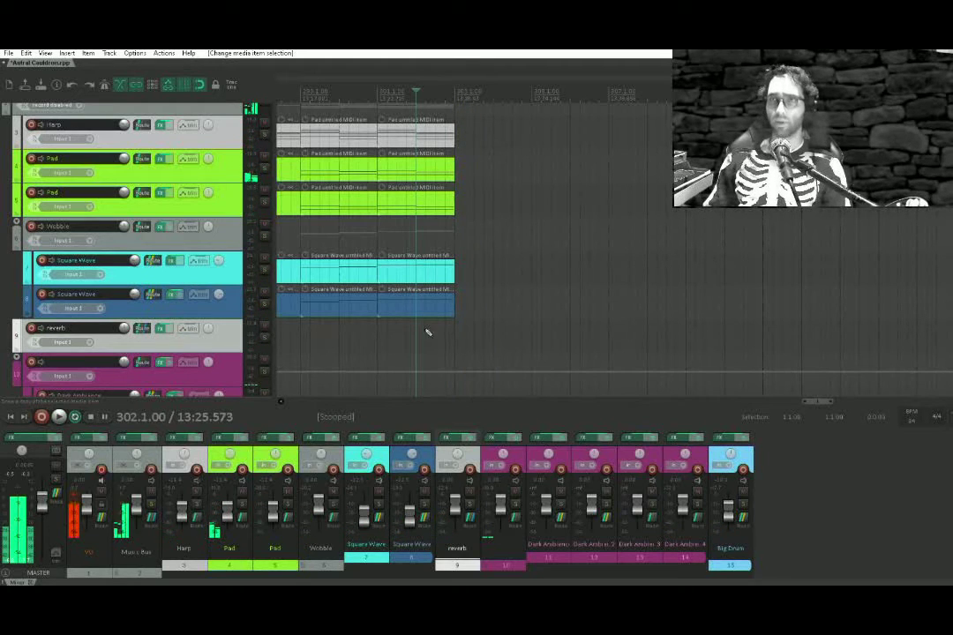
Place the edit cursor at measure 303, at the end of the last Big Drum item
scroll(427, 332, "down", 5)
left_click(476, 347)
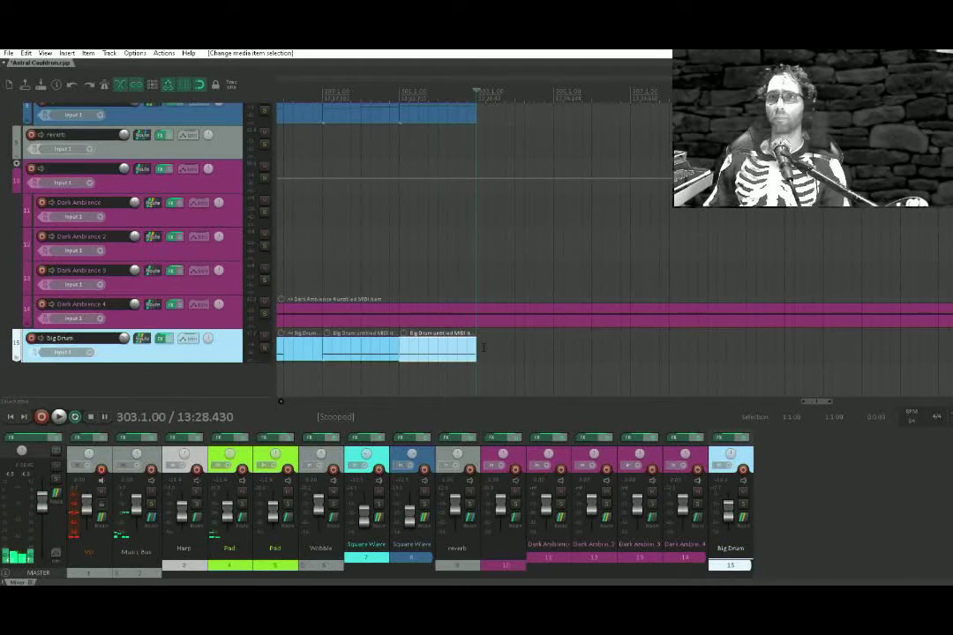
left_click(487, 345)
scroll(464, 343, "right", 1)
left_click(451, 346)
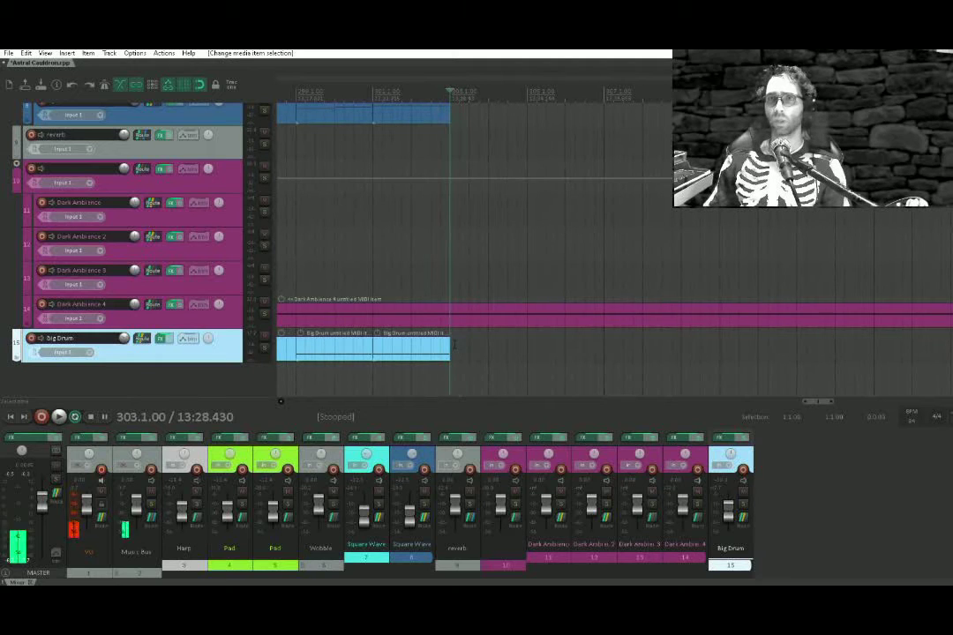
Save the project and play back the whole piece from the track 4 marker at measure 293, stopping after measure 303 begins
left_click_drag(399, 187, 626, 273)
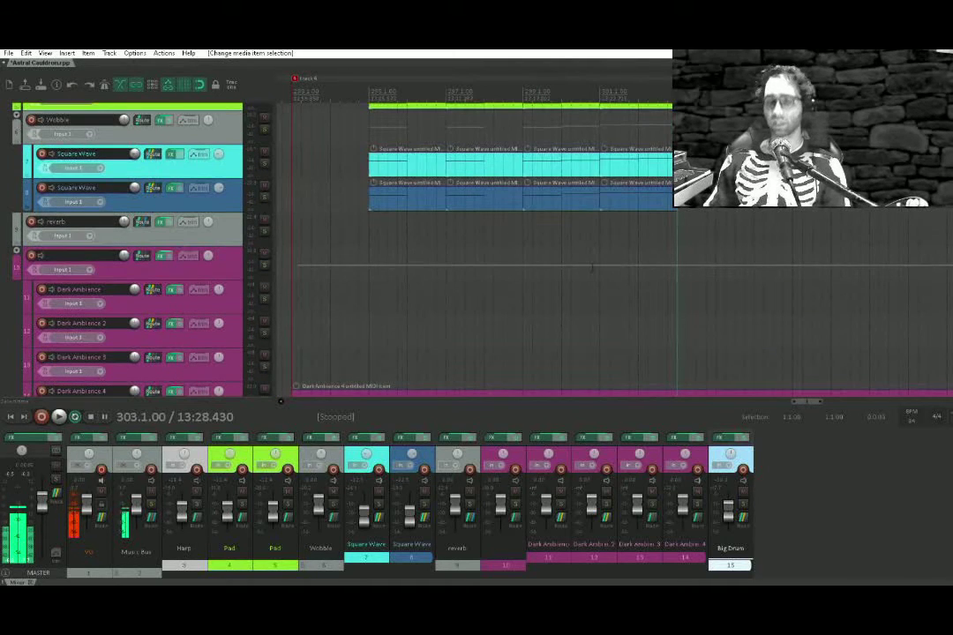
left_click(378, 228)
left_click_drag(444, 277, 463, 344)
left_click(323, 259)
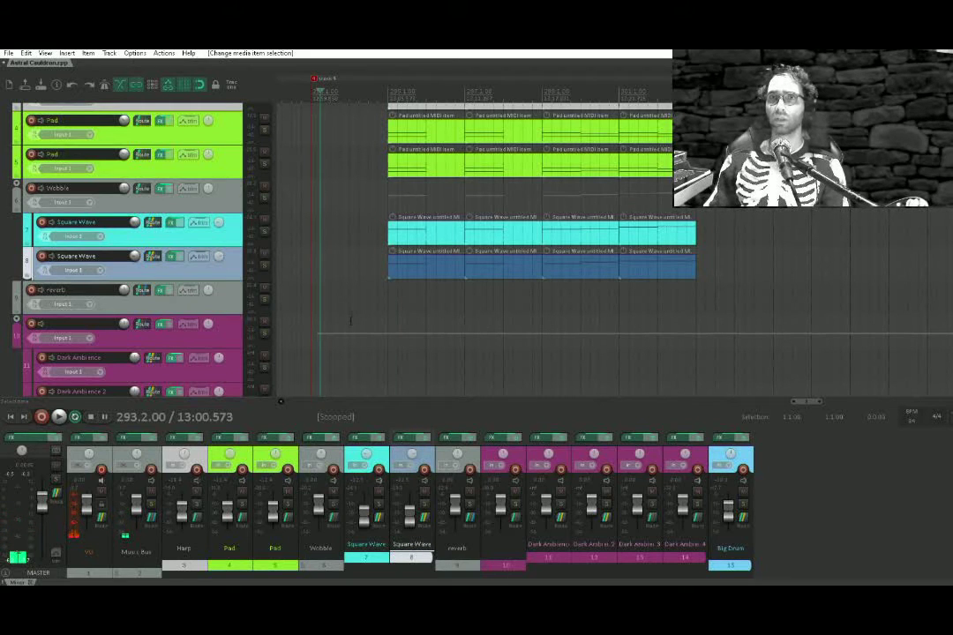
left_click(313, 263)
left_click_drag(351, 306, 396, 175)
key("space")
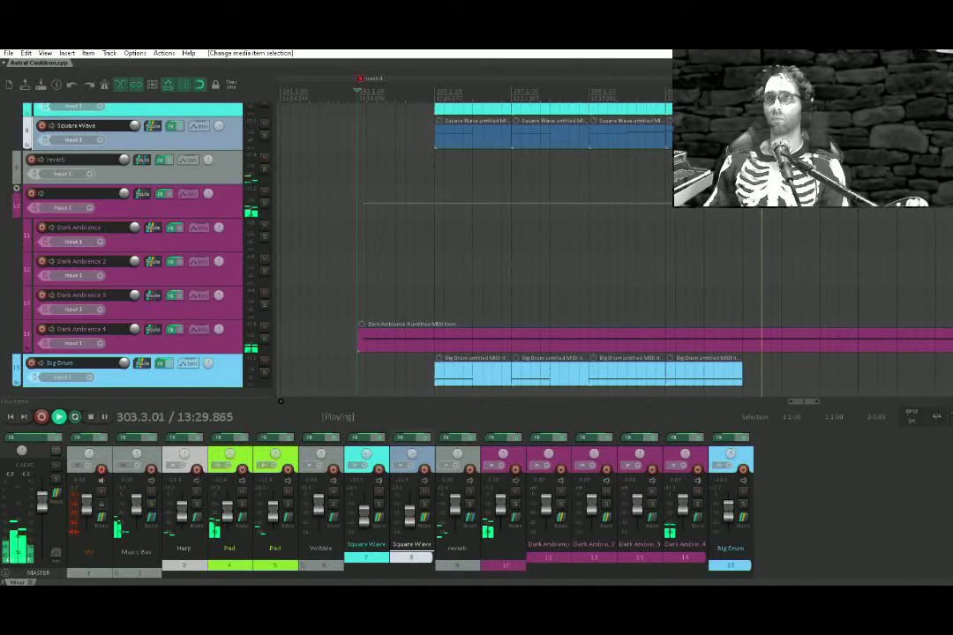
key("space")
left_click_drag(754, 151, 660, 246)
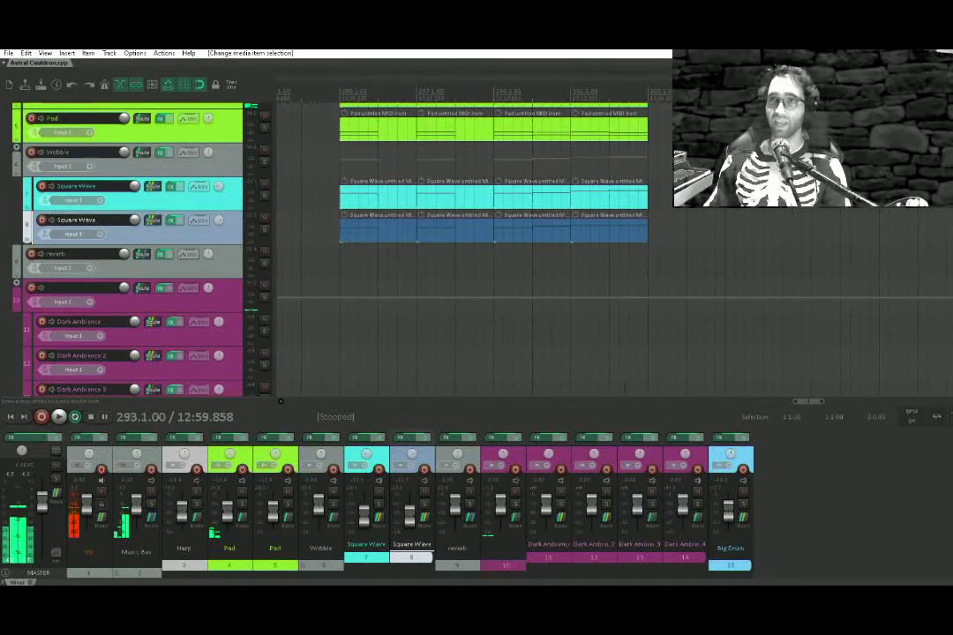
left_click_drag(621, 316, 606, 291)
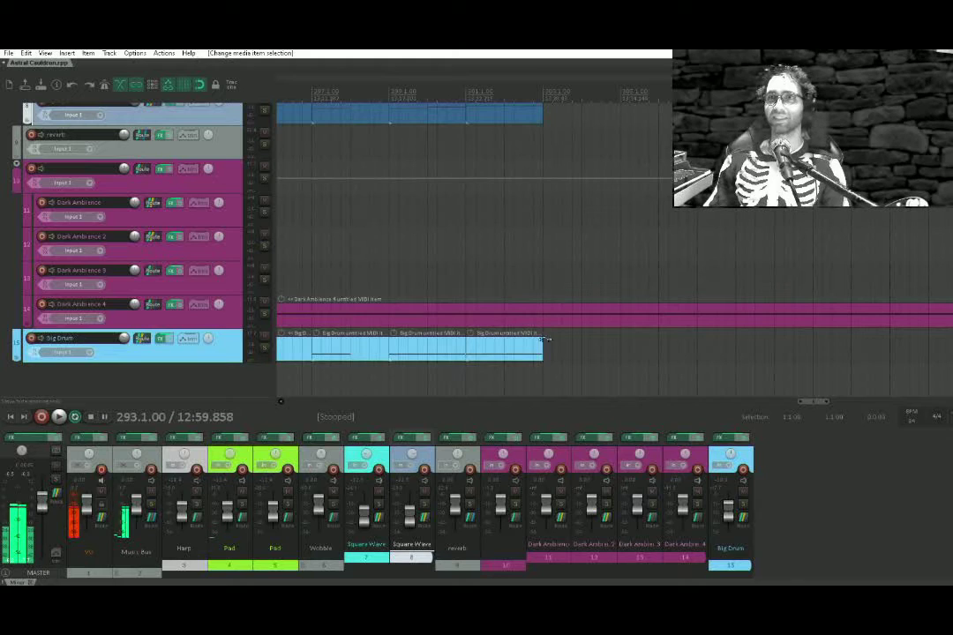
left_click(557, 311)
left_click(516, 347)
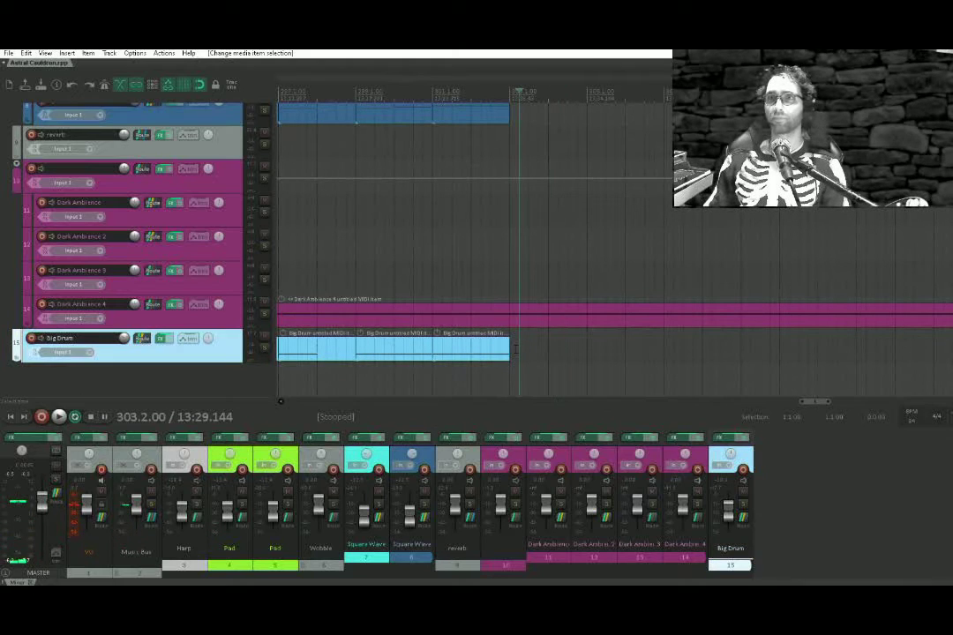
left_click_drag(365, 234, 851, 280)
Insert a tempo marker of 75 BPM at measure 293, at the track 4 marker
left_click(690, 191)
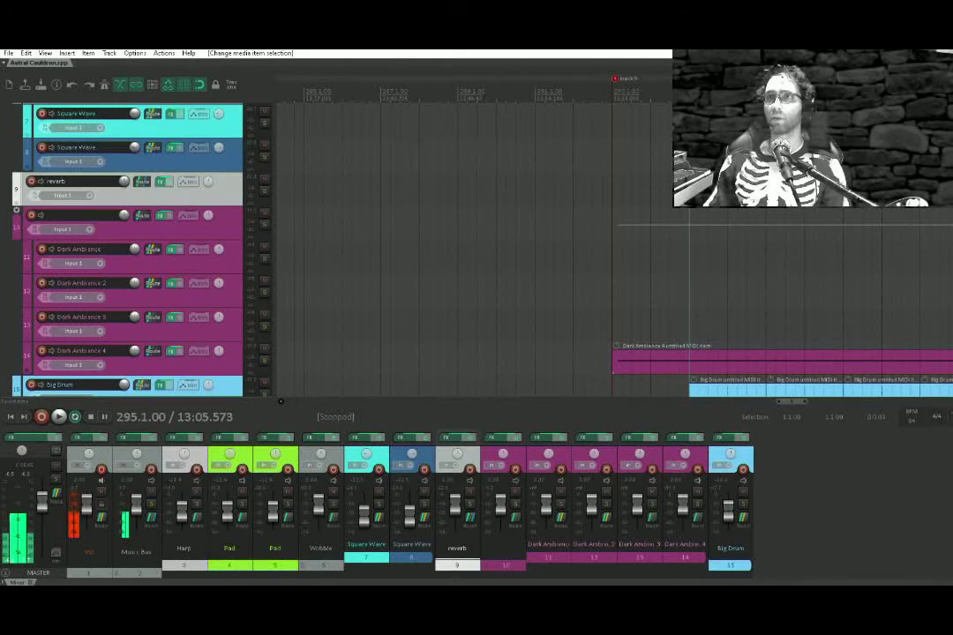
left_click(615, 83)
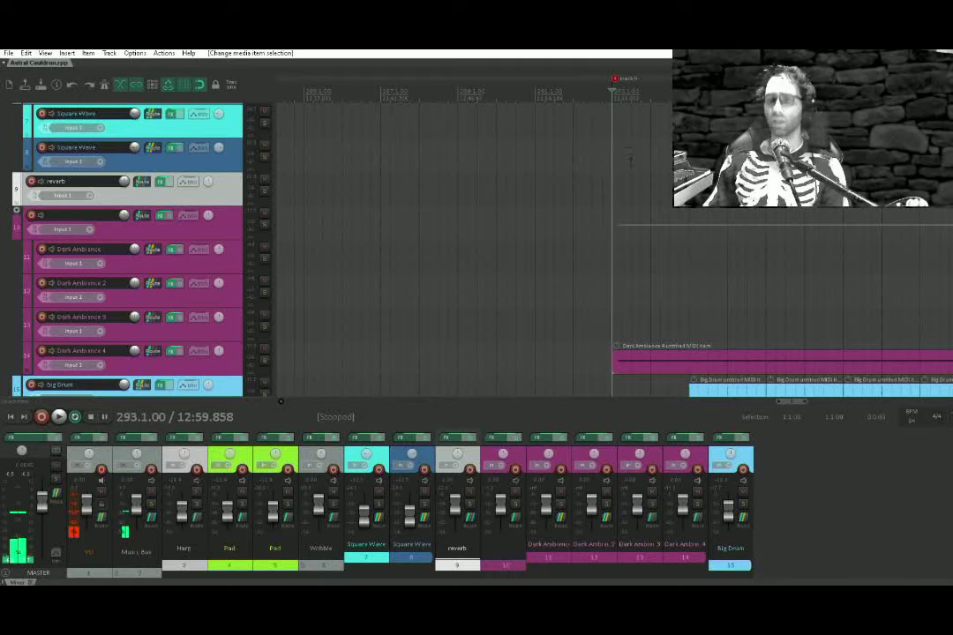
scroll(636, 225, "up", 2)
key("shift+c")
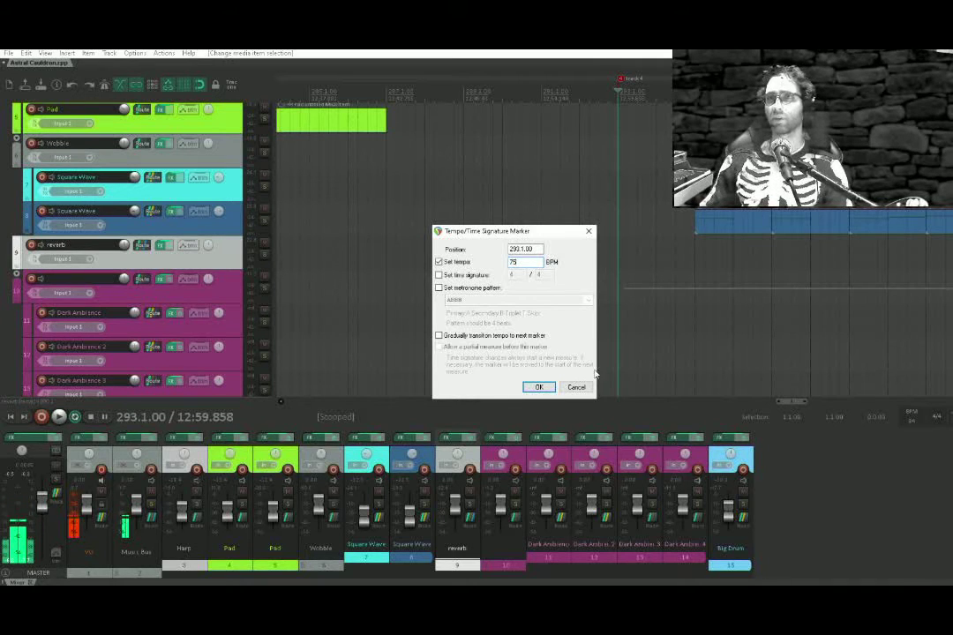
left_click(538, 388)
Play back the piece from measure 295 at the new tempo, stop playback and save the project
key("space")
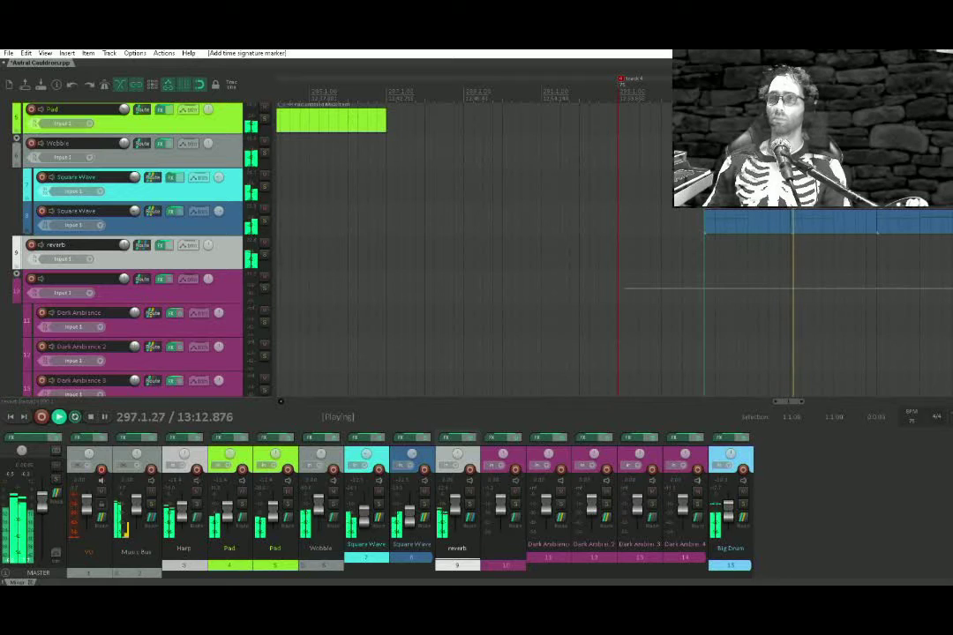
key("space")
key("ctrl+s")
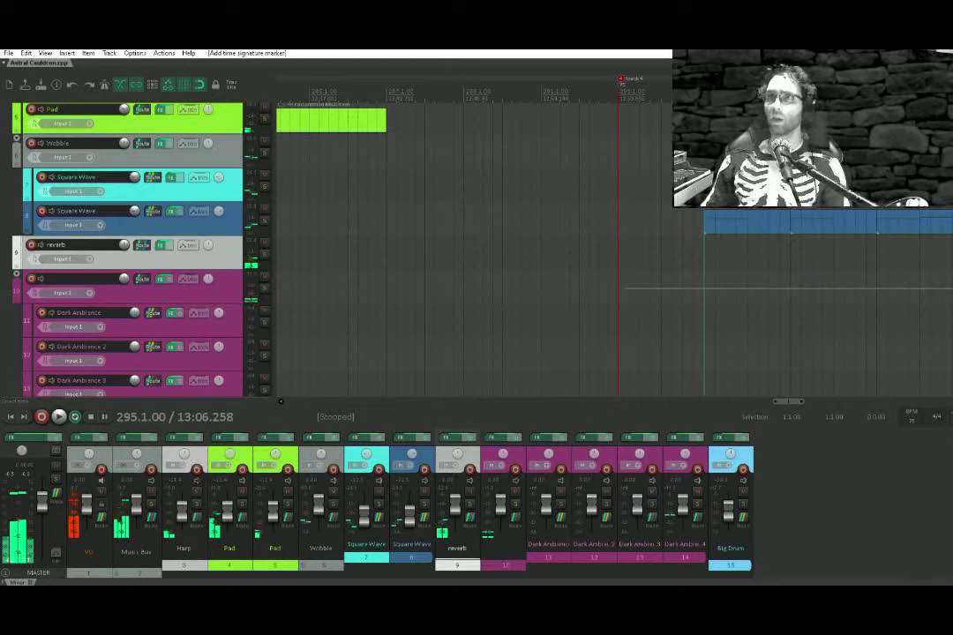
left_click_drag(866, 200, 461, 231)
left_click_drag(598, 351, 529, 209)
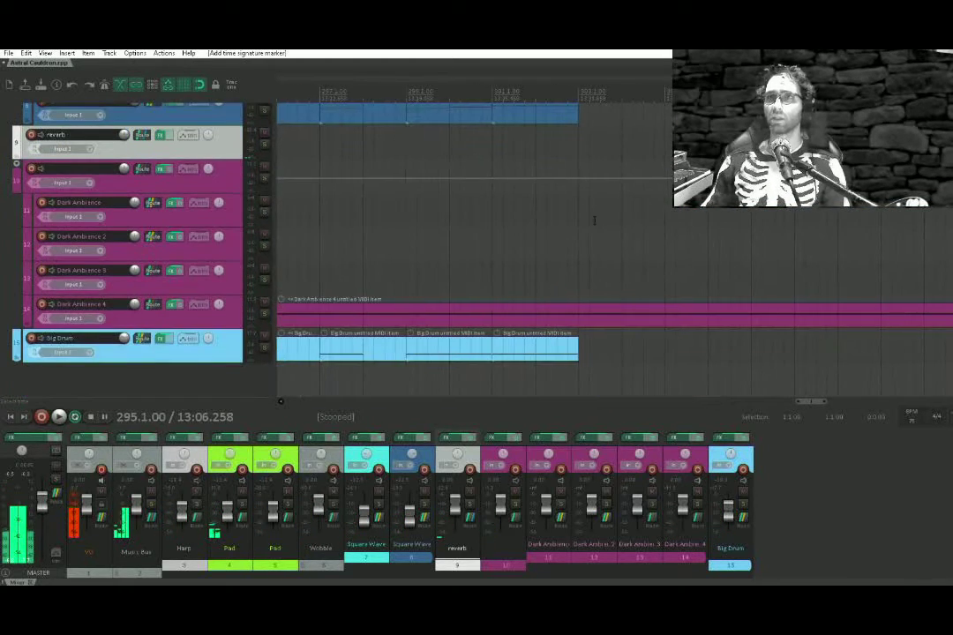
Draw a two-measure MIDI item on the Big Drum track starting at measure 303 and open it for editing
left_click(594, 364)
scroll(594, 348, "up", 5)
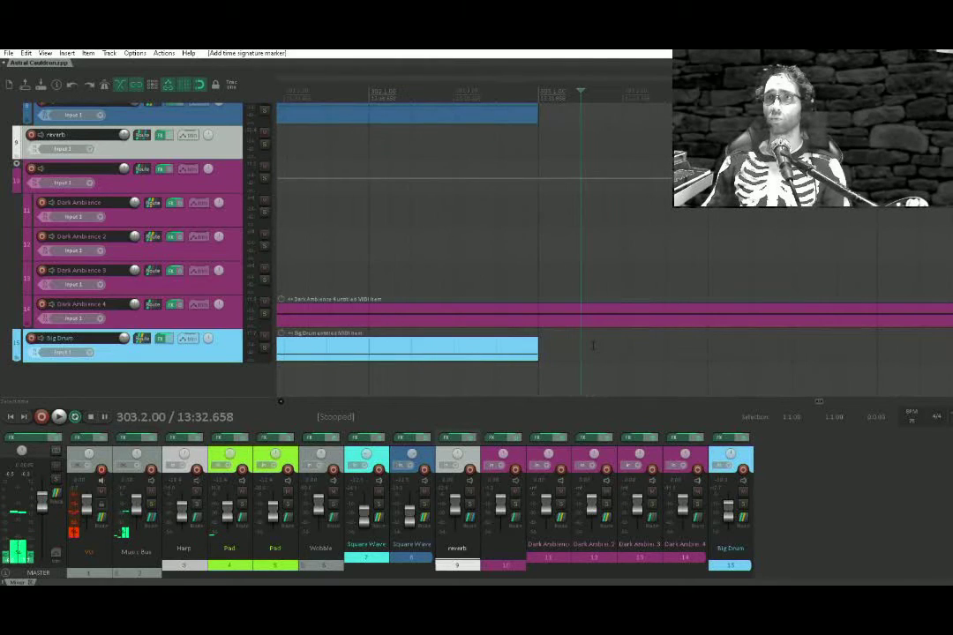
mouse_move(594, 345)
left_mouse_down()
mouse_move(568, 350)
mouse_move(849, 359)
left_mouse_up()
left_click(521, 353)
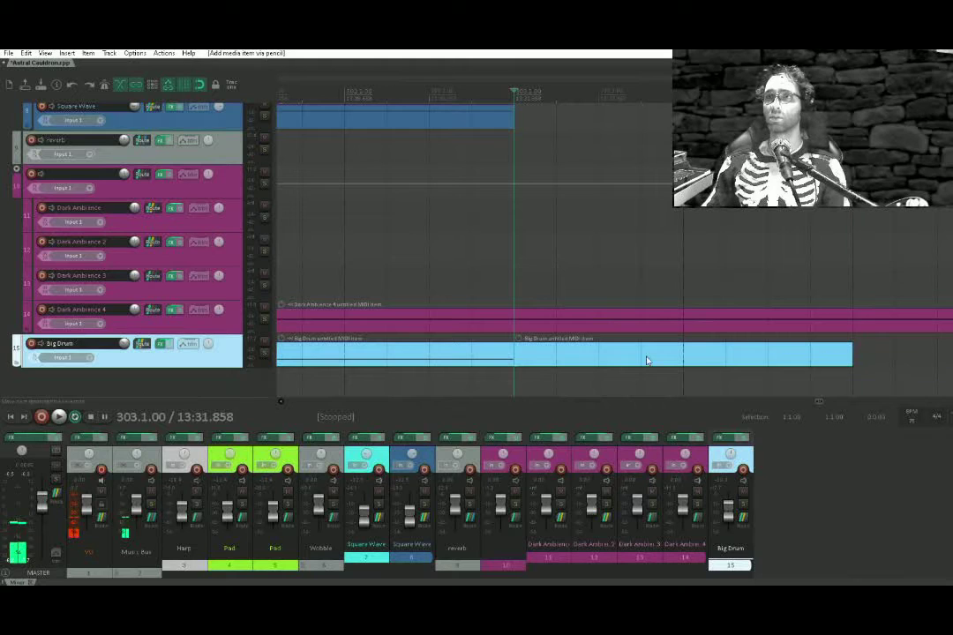
double_click(647, 357)
Insert a Db2 note at the start of measure 303 in the Big Drum item, followed directly by an E1 note
left_click(279, 431)
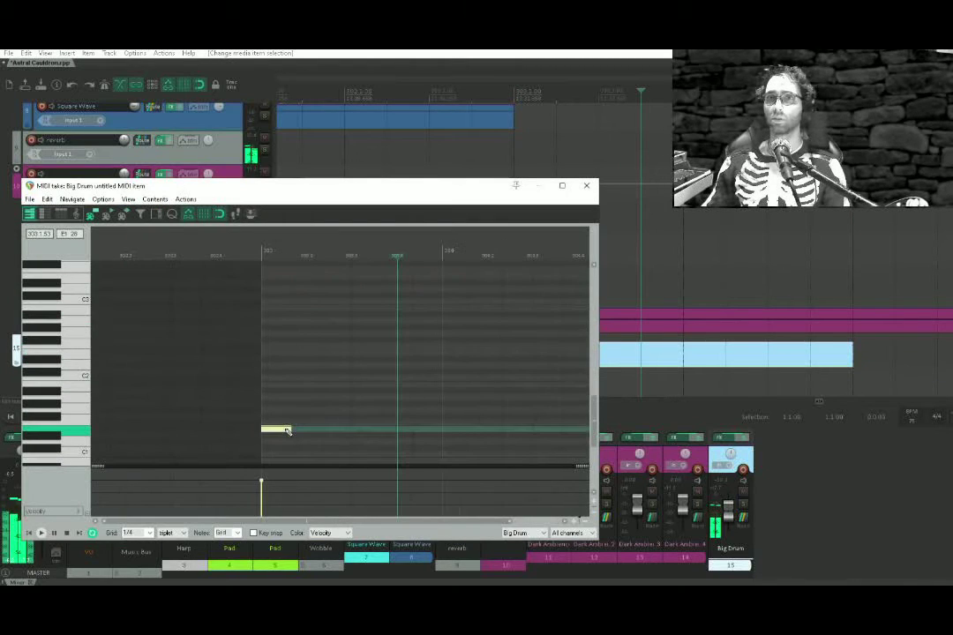
left_click_drag(285, 431, 304, 430)
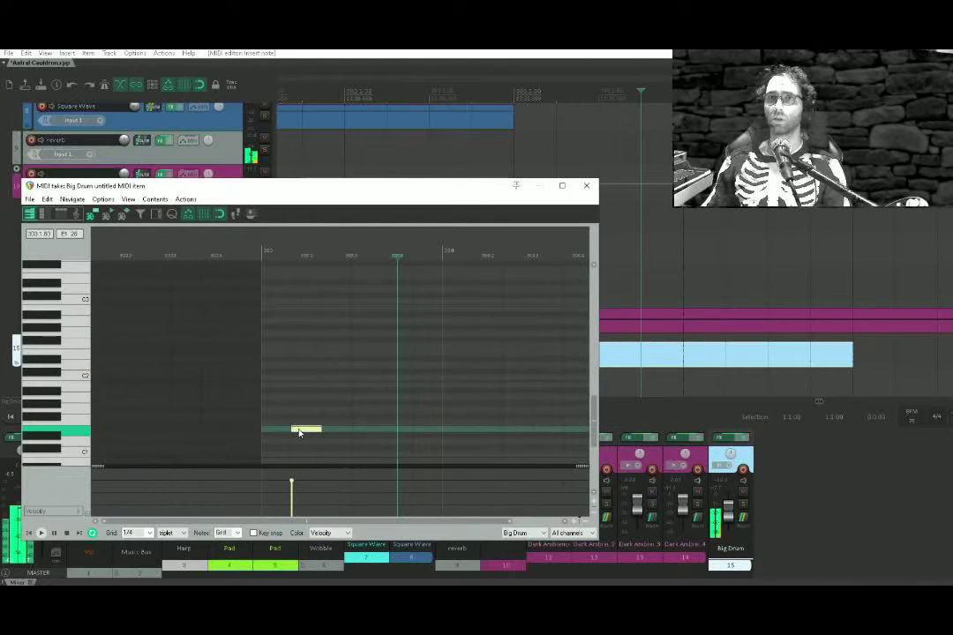
left_click(281, 373)
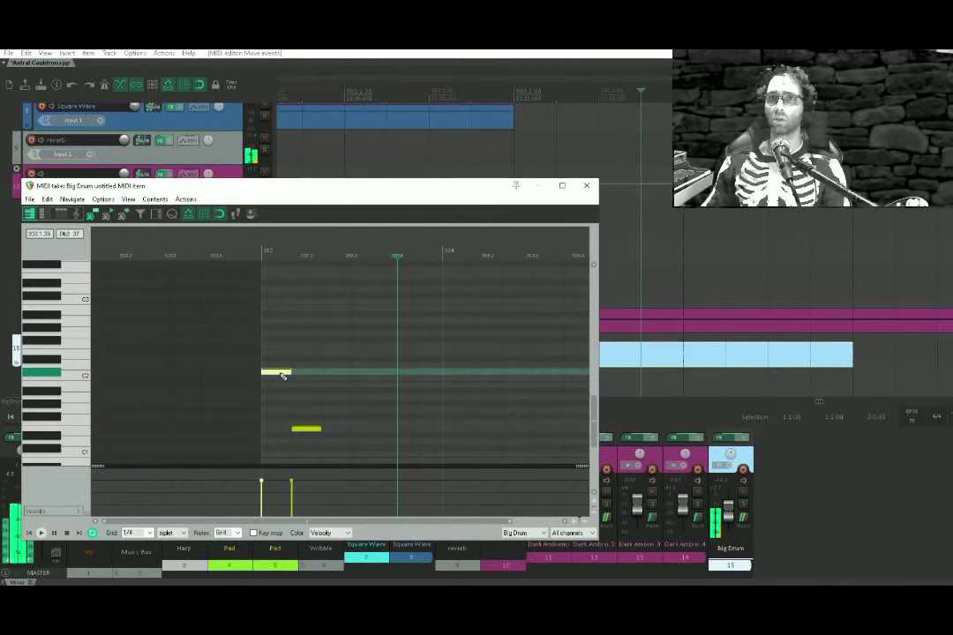
Set the note grid to 1/8 straight and refit the Db2 and E1 notes to the first two eighths of measure 303
left_click(150, 534)
left_click(137, 490)
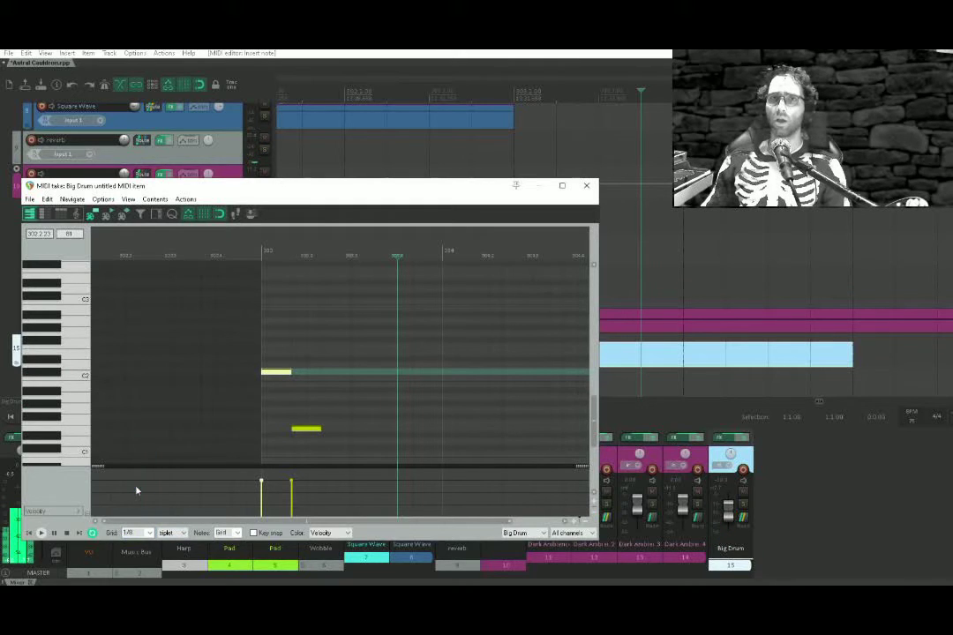
left_click(170, 535)
left_click(168, 542)
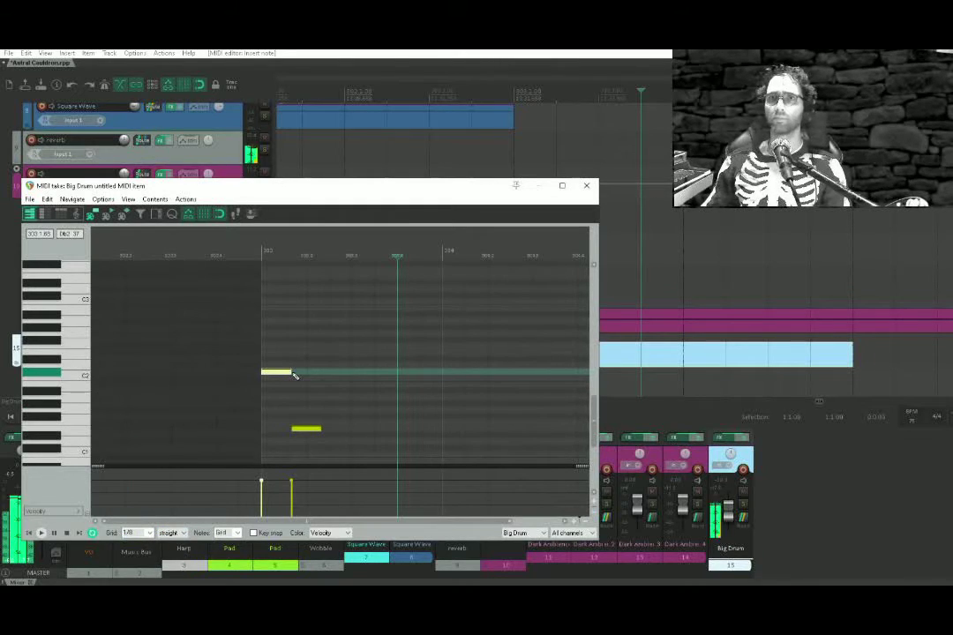
left_click_drag(294, 376, 283, 376)
left_click_drag(303, 435, 294, 434)
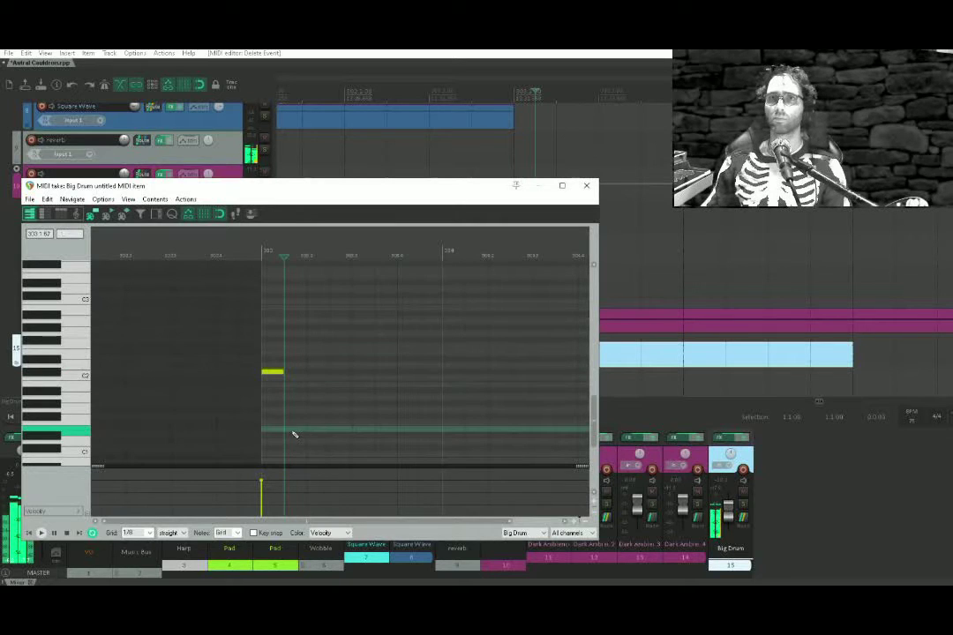
Add an E1 note on beat 2 of measure 303 and an A0 note on the following eighth, auditioning the pattern
left_click(244, 413)
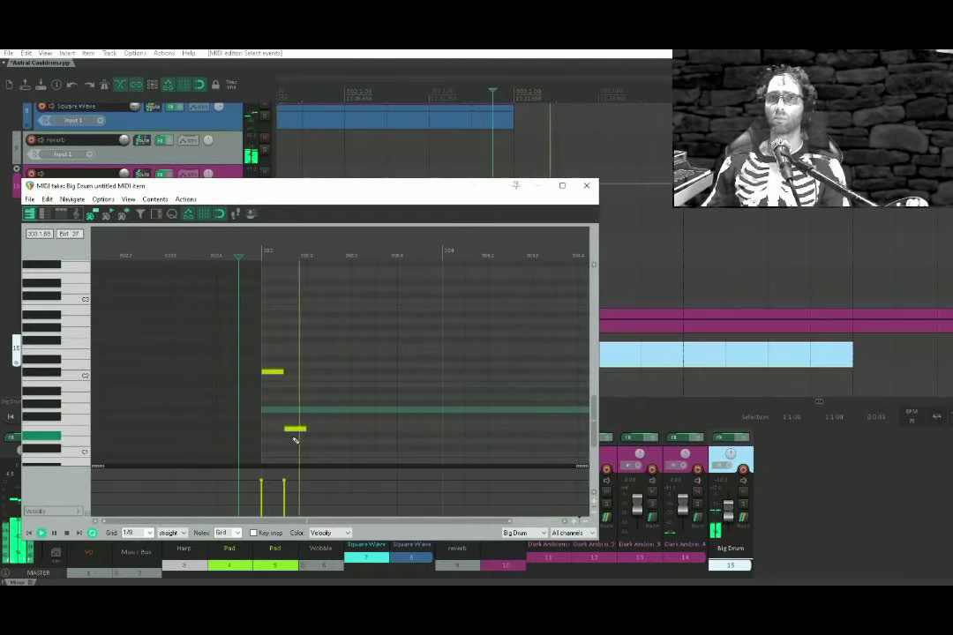
scroll(294, 436, "up", 4)
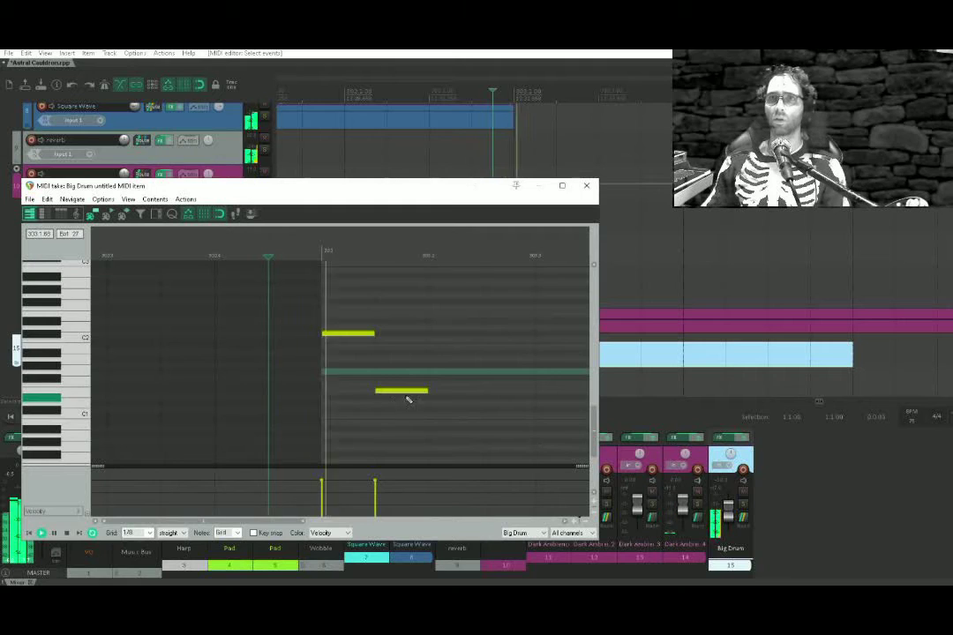
key("space")
left_click_drag(456, 398, 459, 395)
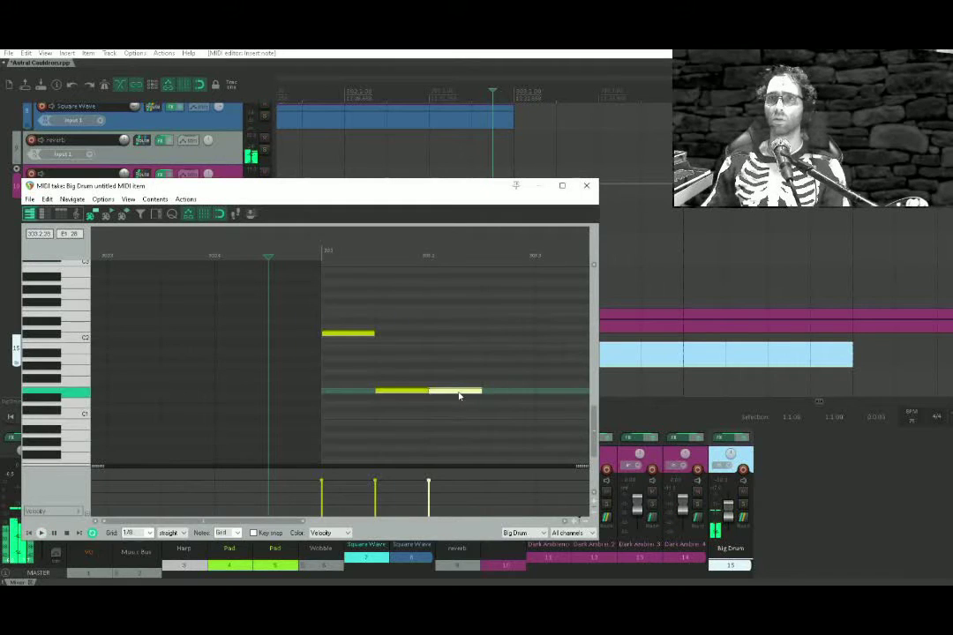
left_click(494, 435)
key("space")
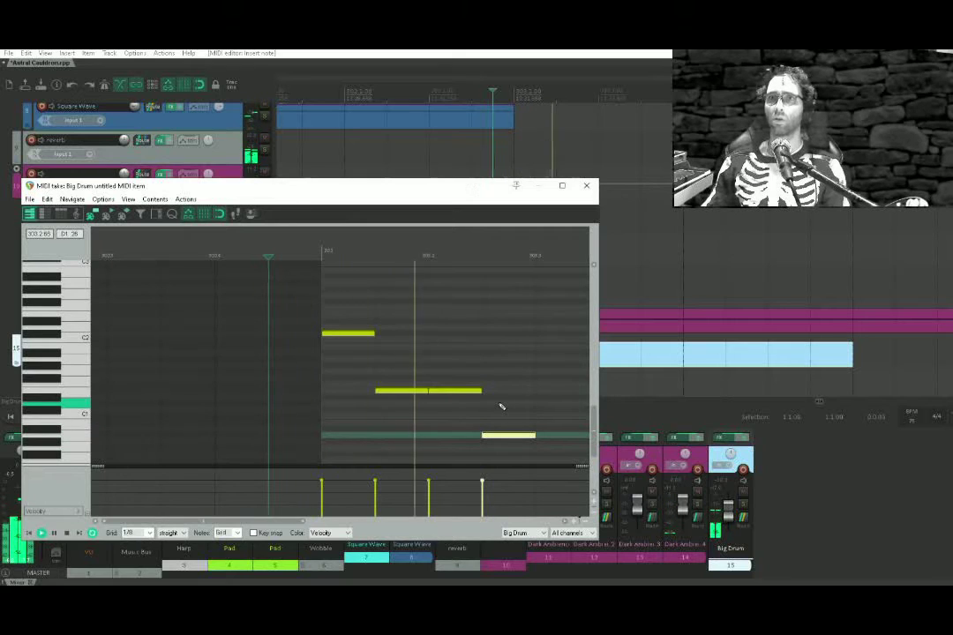
Add E1 notes on beats 3 and 4 of measure 303 and an A0 note on its last eighth, and play it back
left_click(543, 393)
scroll(525, 394, "down", 6)
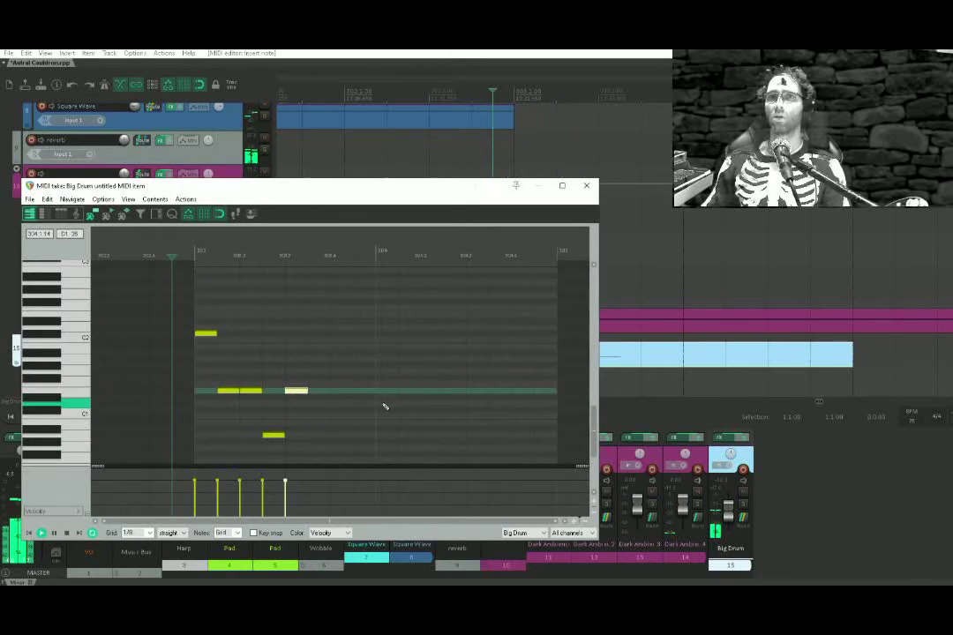
left_click(339, 392)
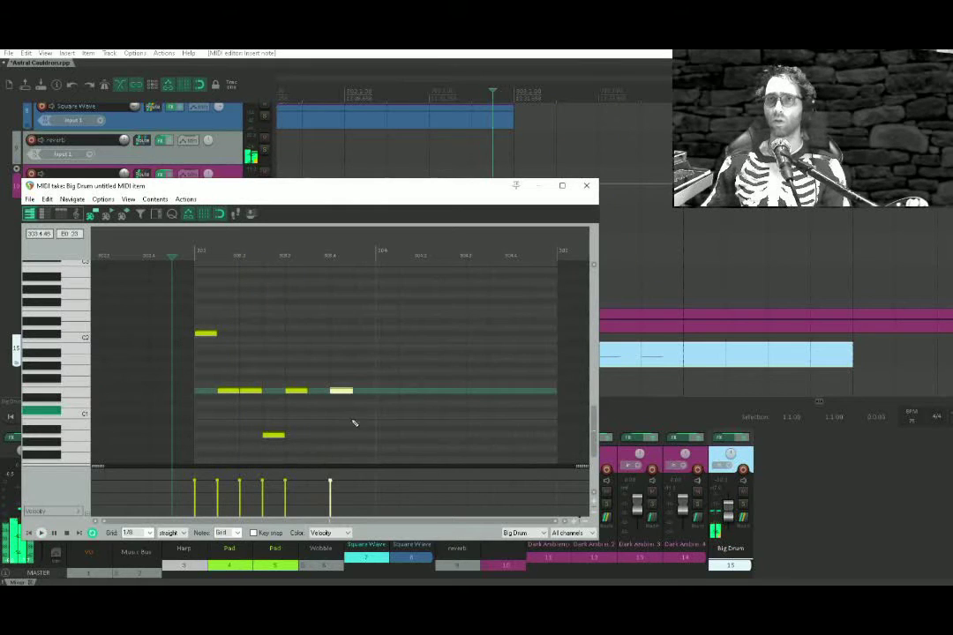
left_click(367, 436)
key("space")
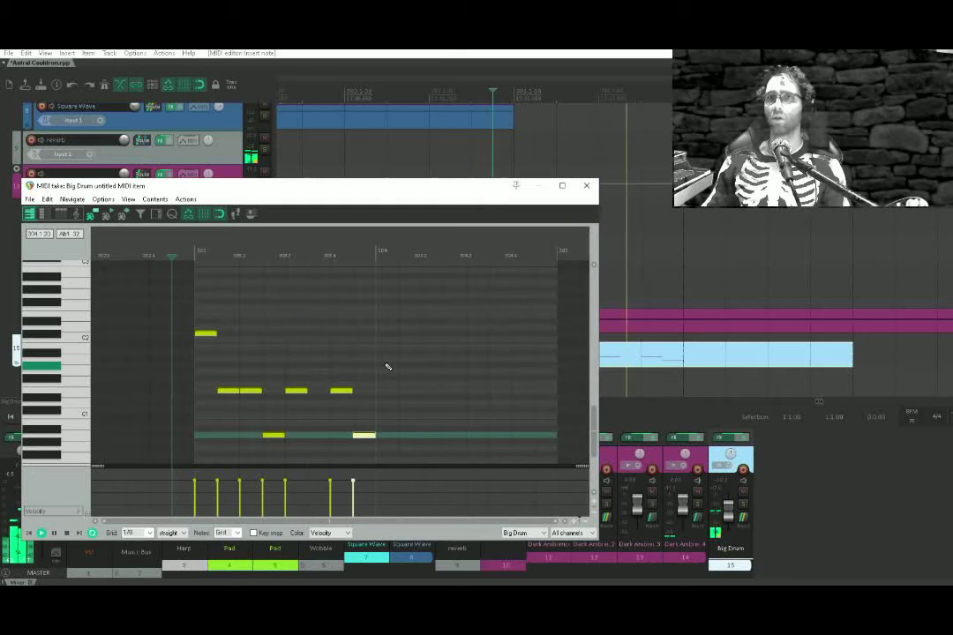
Copy the whole drum pattern from measure 303 to measure 304
key("ctrl+a")
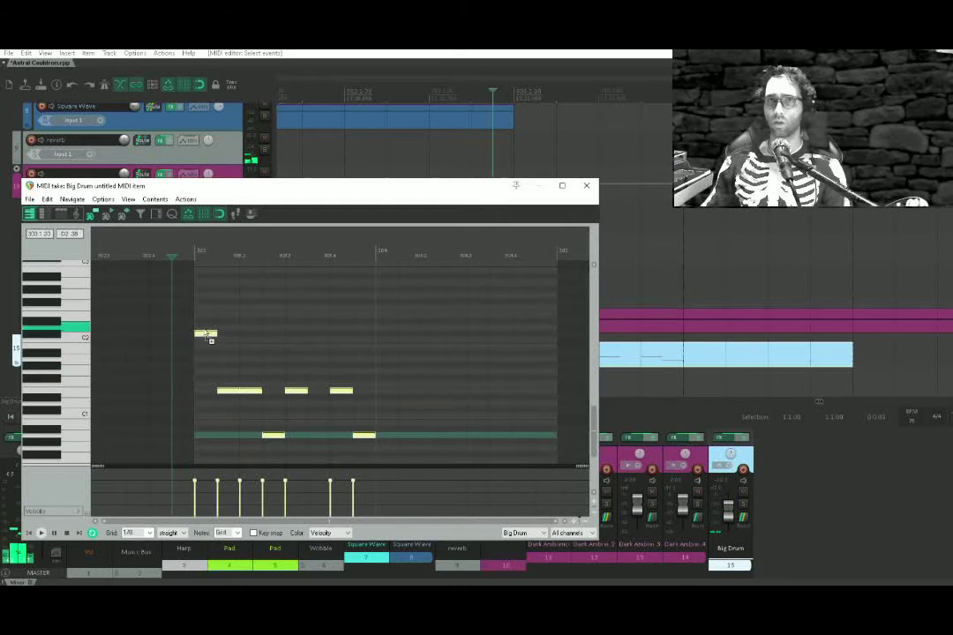
left_click_drag(206, 334, 386, 333)
left_click(360, 361)
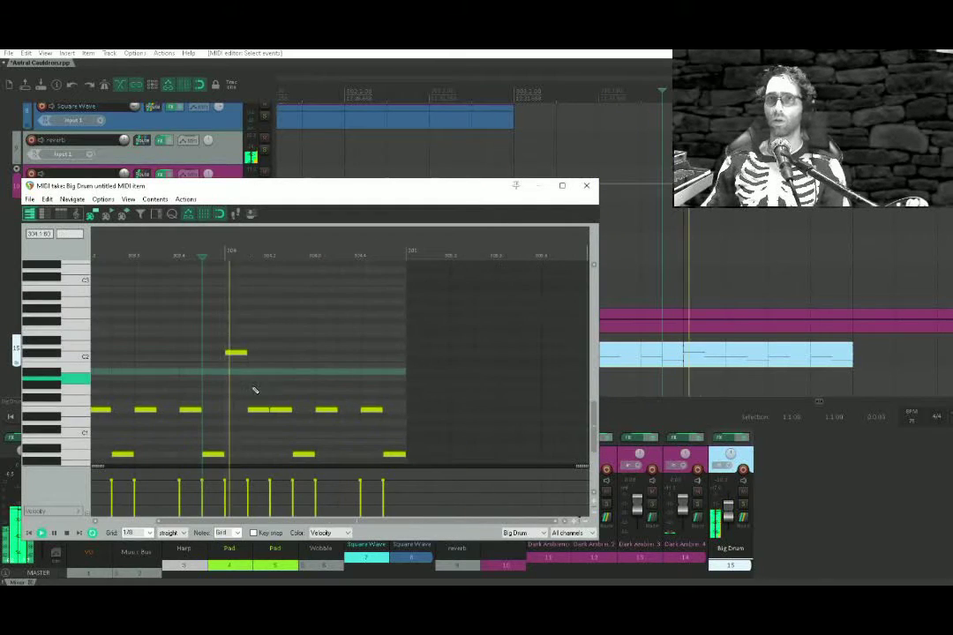
Add an A0 note on the eighth before beat 4 of measure 304, audition the ending and leave the MIDI editor
left_click(348, 427)
left_click_drag(350, 429, 353, 455)
key("space")
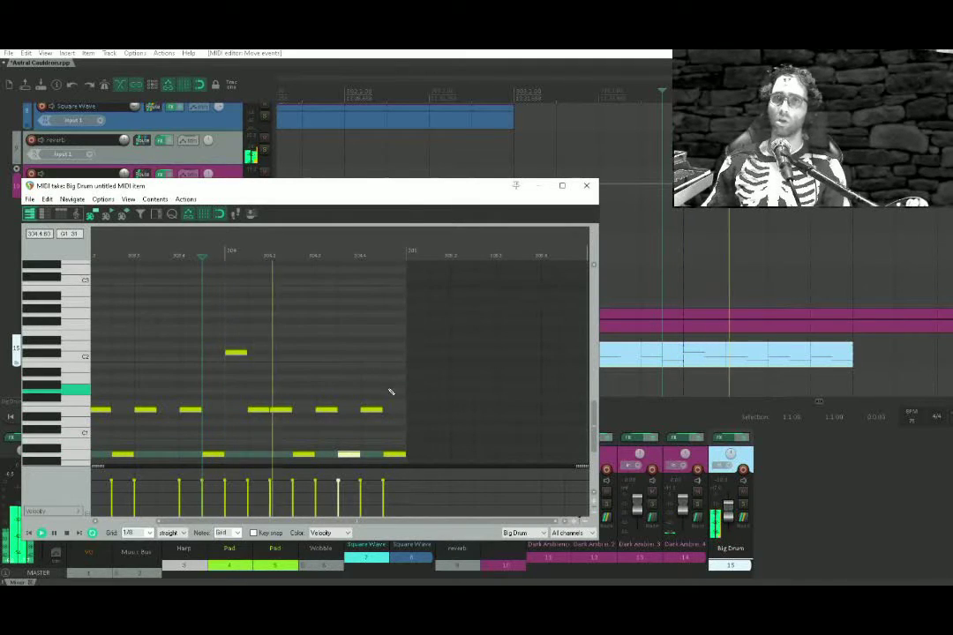
key("space")
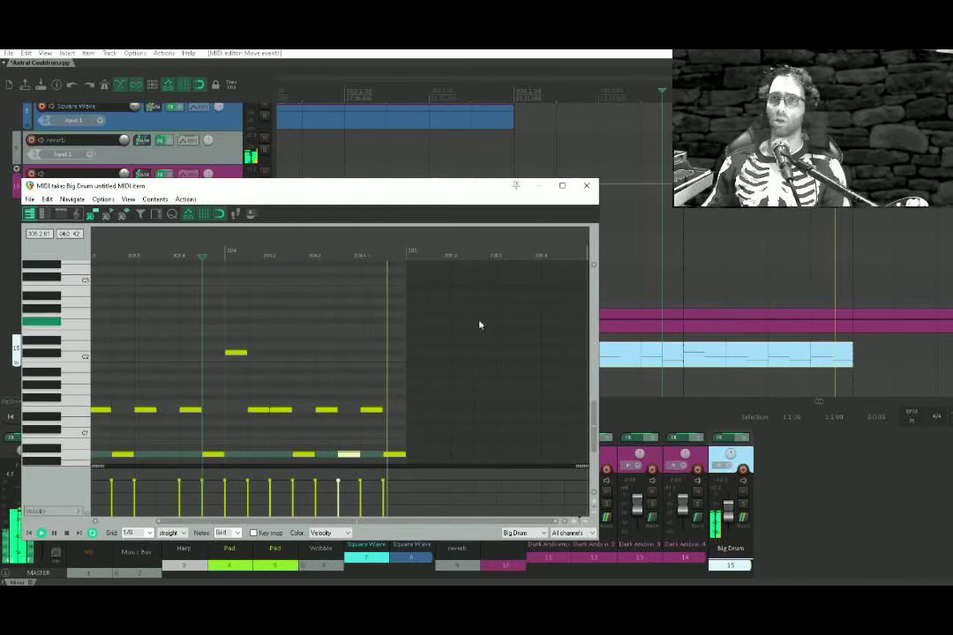
left_click(639, 266)
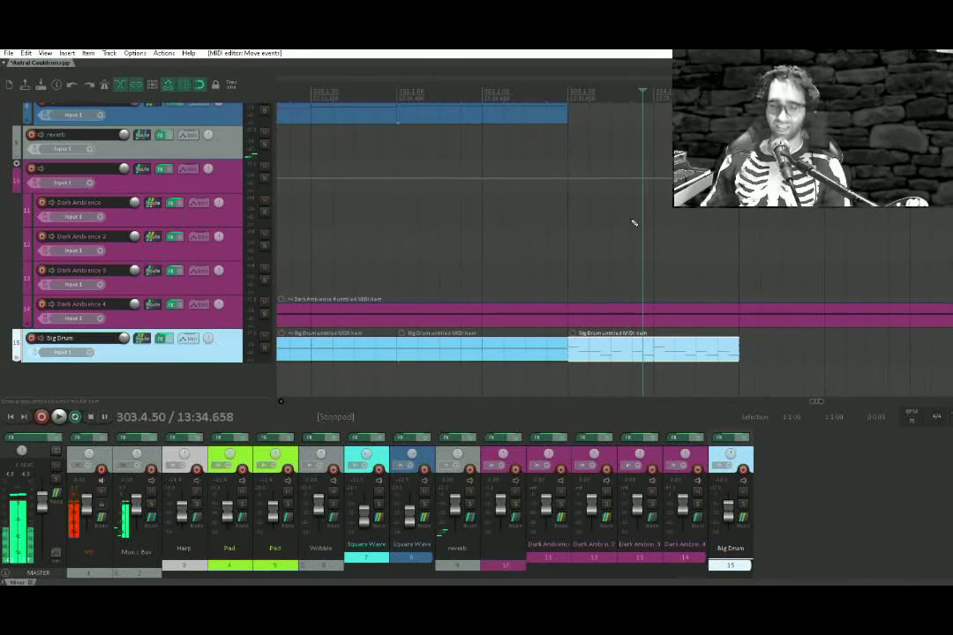
Copy the two-measure patterned Big Drum item to measure 305 and play back from measure 303
scroll(605, 348, "down", 3)
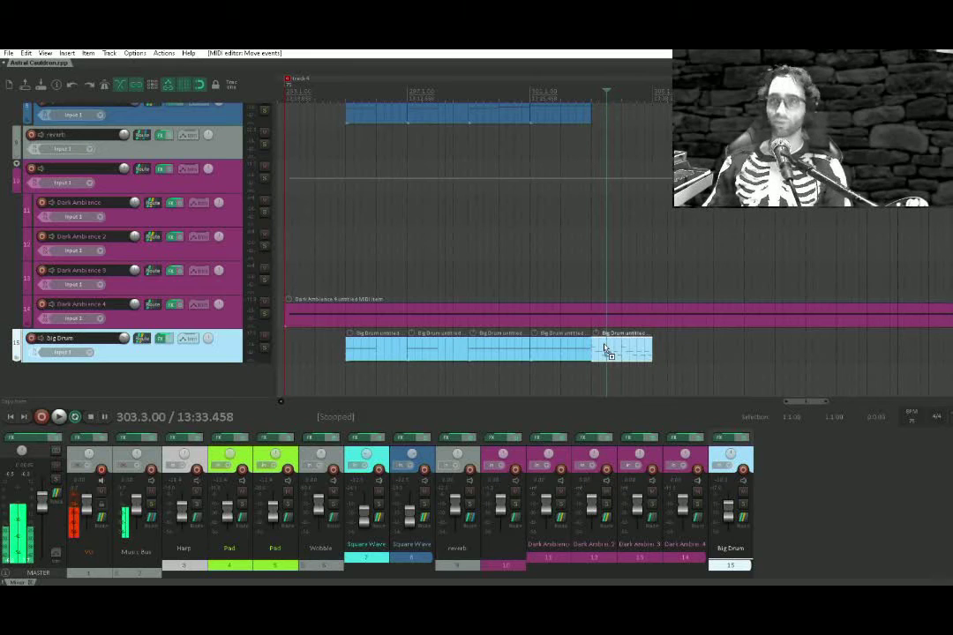
scroll(509, 289, "right", 3)
left_click(434, 264)
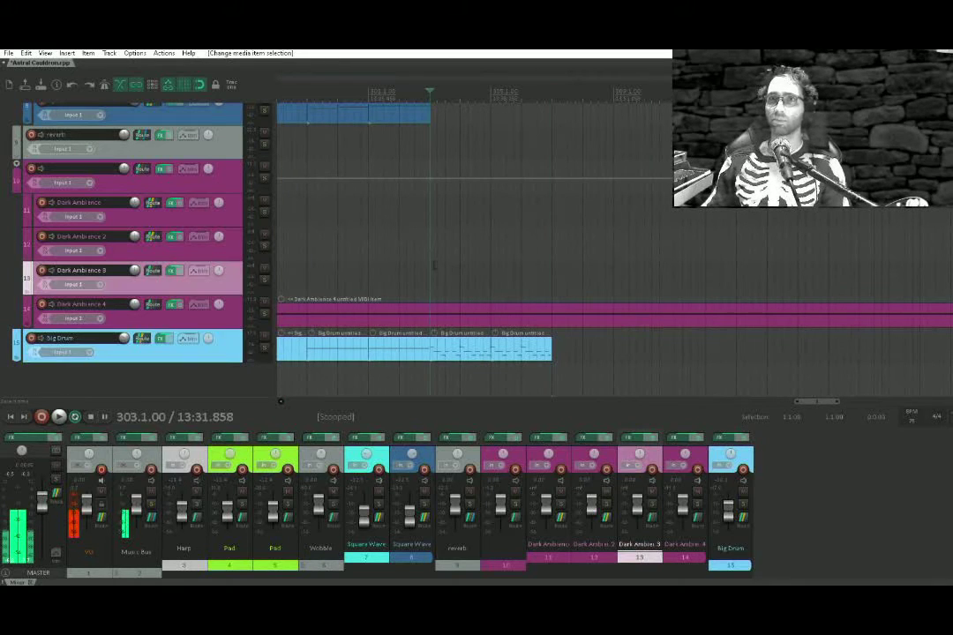
key("space")
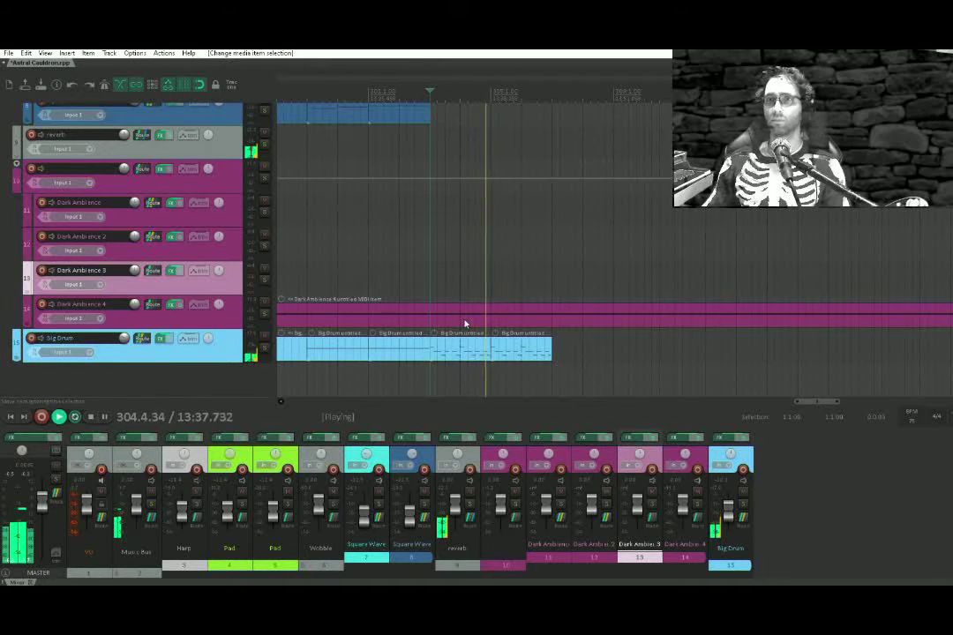
Delete the last A0 note of measure 304 in the first patterned Big Drum item, and briefly check the following item
double_click(485, 352)
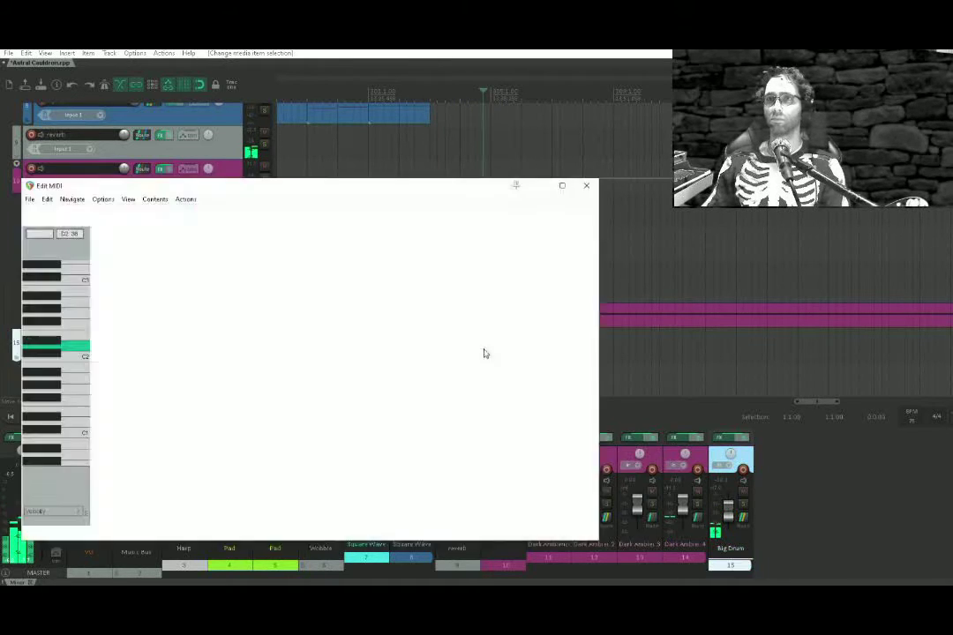
double_click(393, 441)
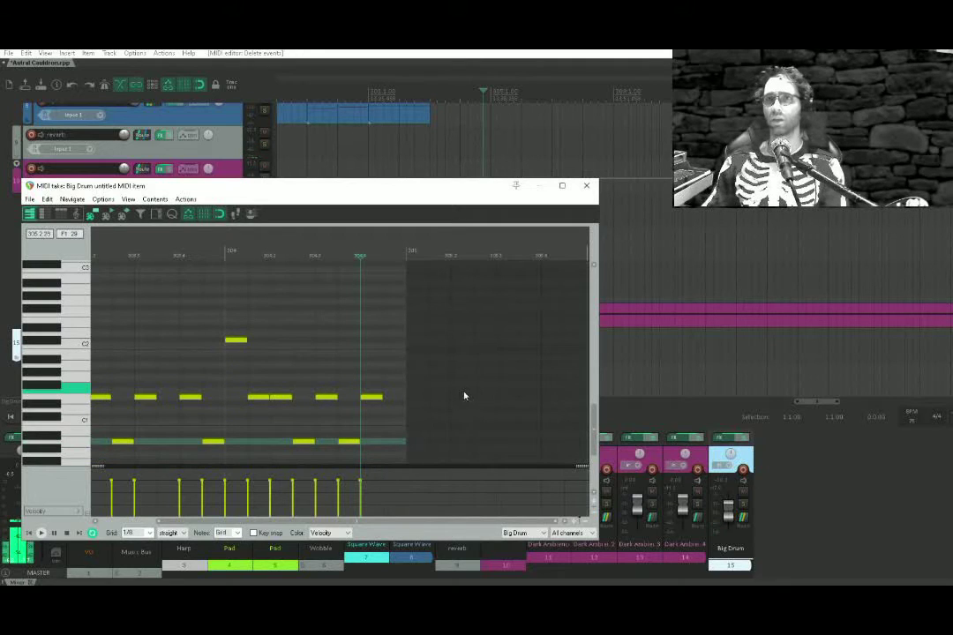
key("Escape")
double_click(539, 358)
key("Escape")
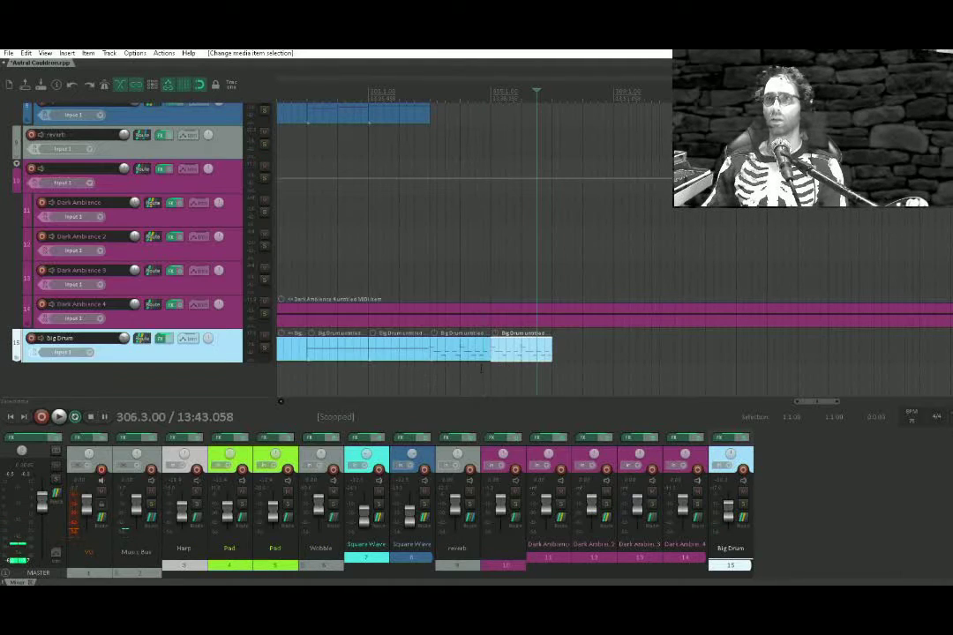
Duplicate both patterned Big Drum items so the copies start at measure 307, and return the edit cursor to the track 4 marker
left_click_drag(472, 347, 482, 370)
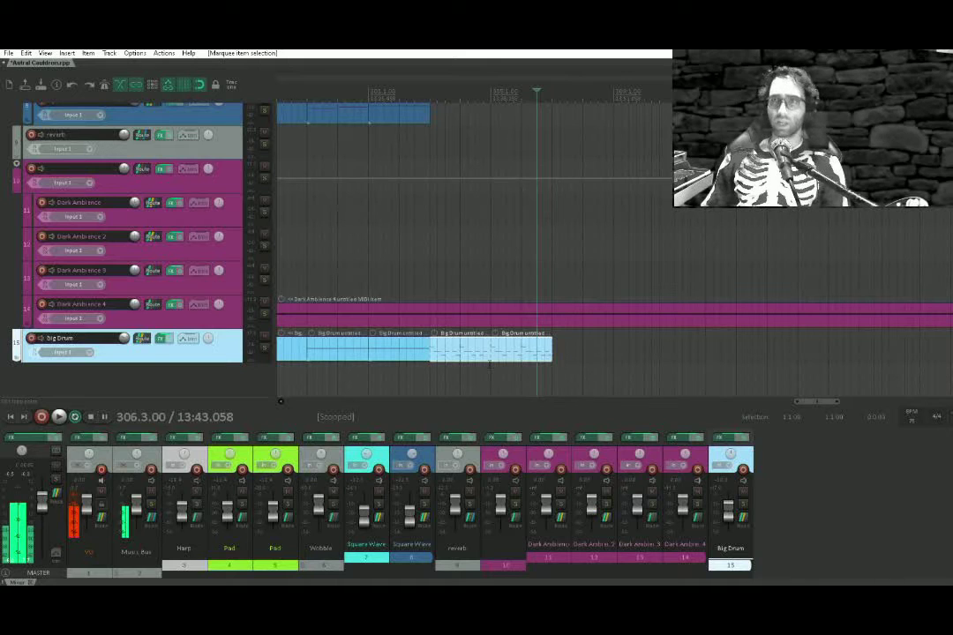
key("ctrl+d")
scroll(735, 238, "down", 3)
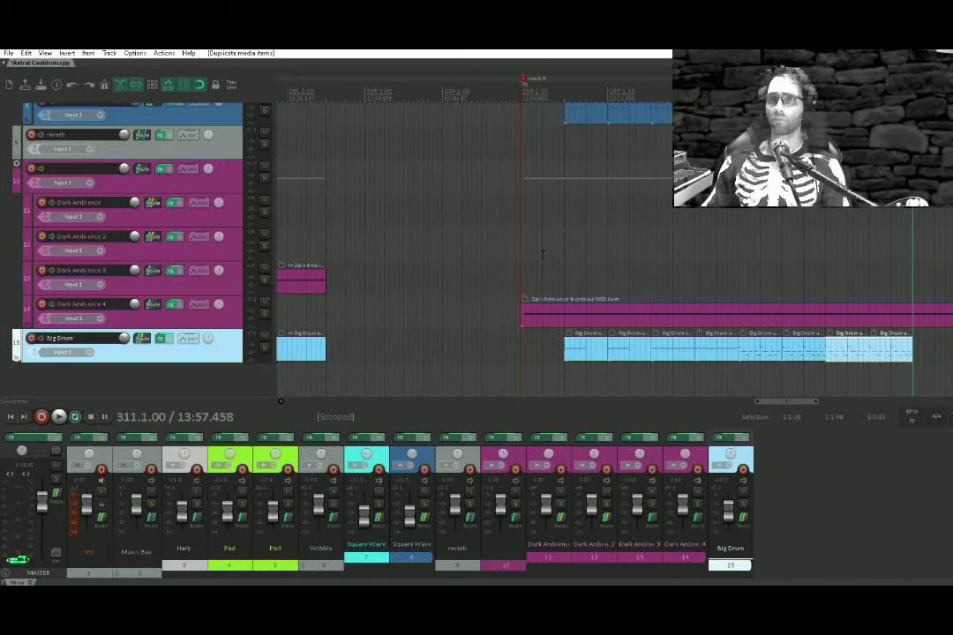
left_click(520, 265)
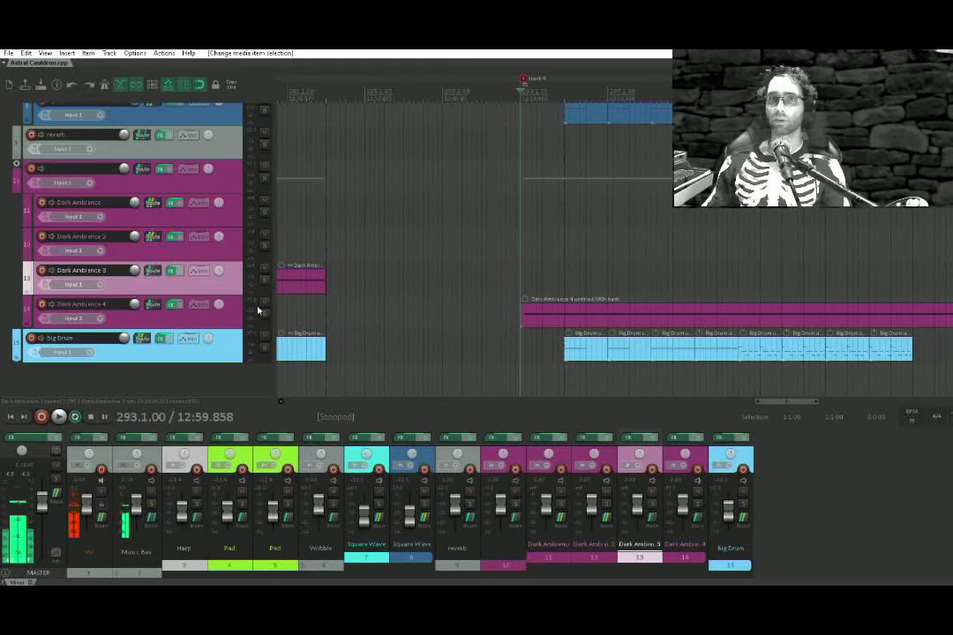
Play back the section that starts at the marker at measure 293 to review the existing arrangement
scroll(517, 234, "up", 3)
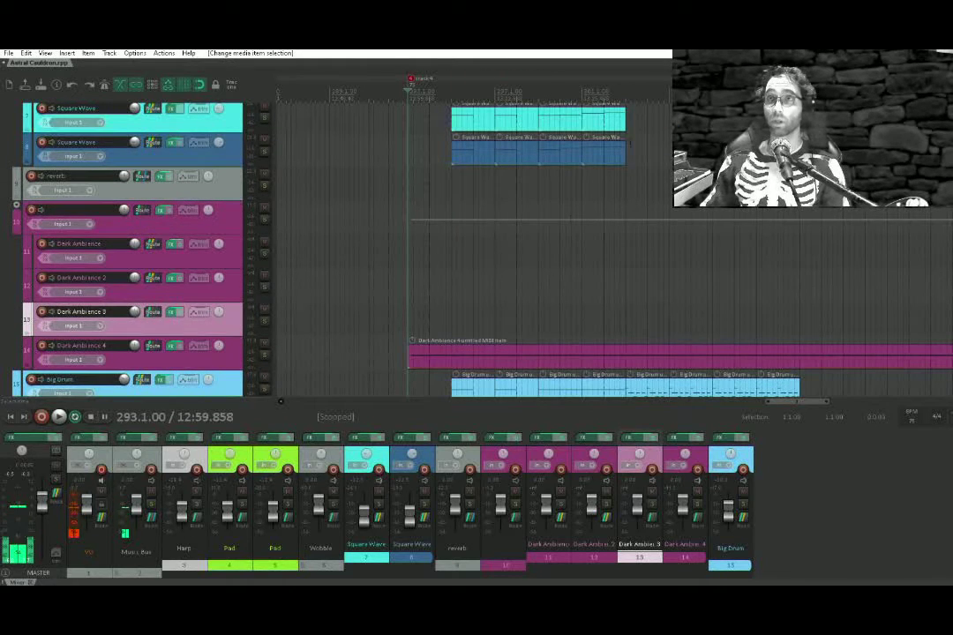
scroll(586, 162, "up", 4)
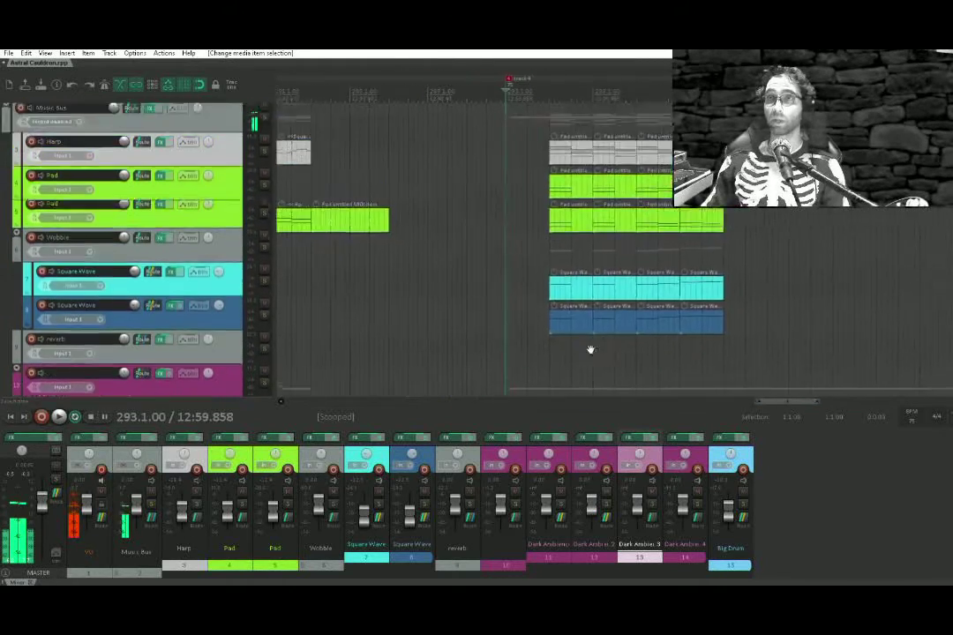
scroll(590, 351, "down", 5)
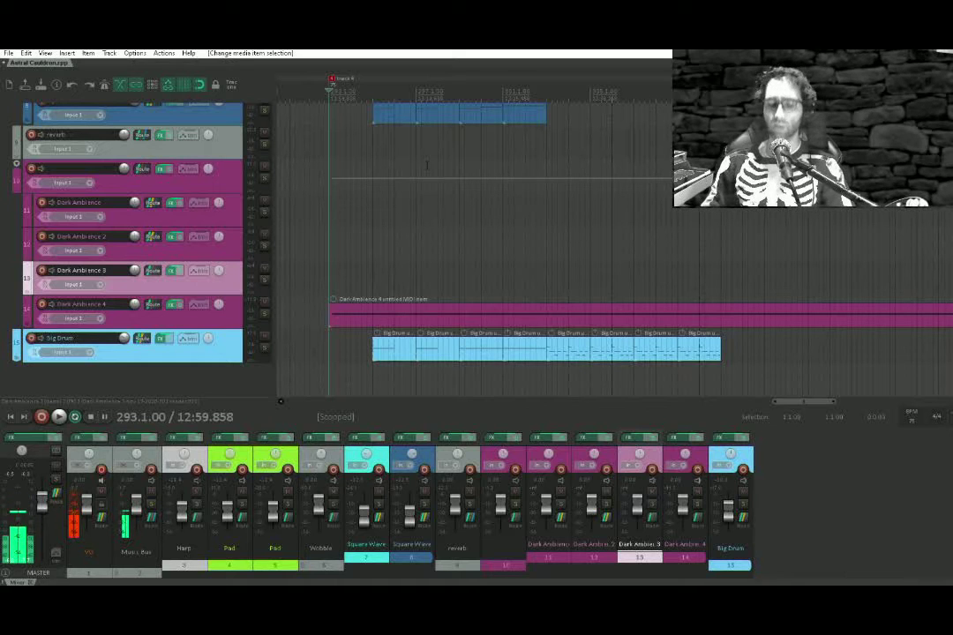
key("space")
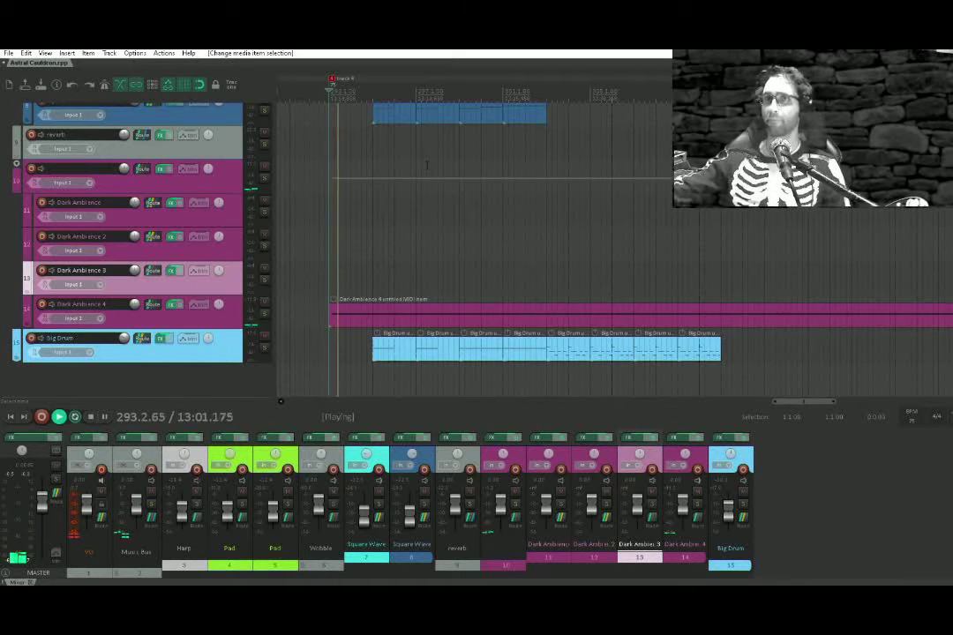
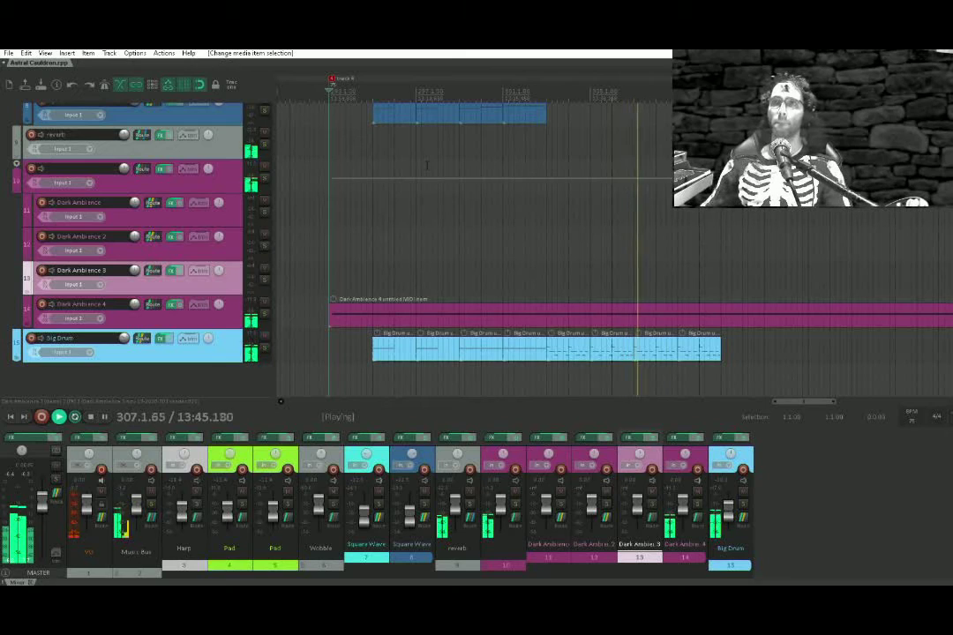
key("space")
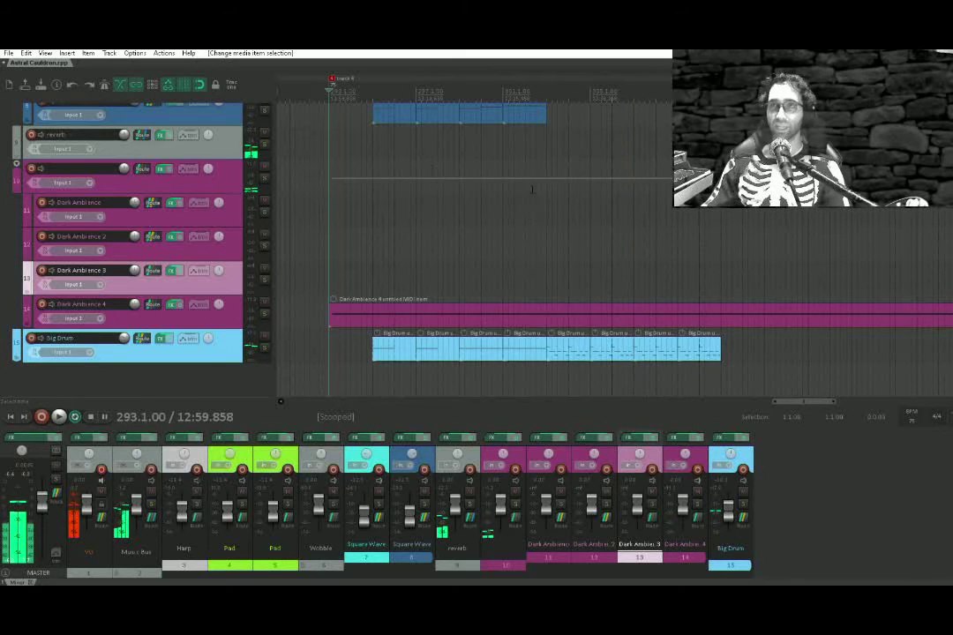
scroll(532, 189, "up", 3)
scroll(567, 141, "up", 3)
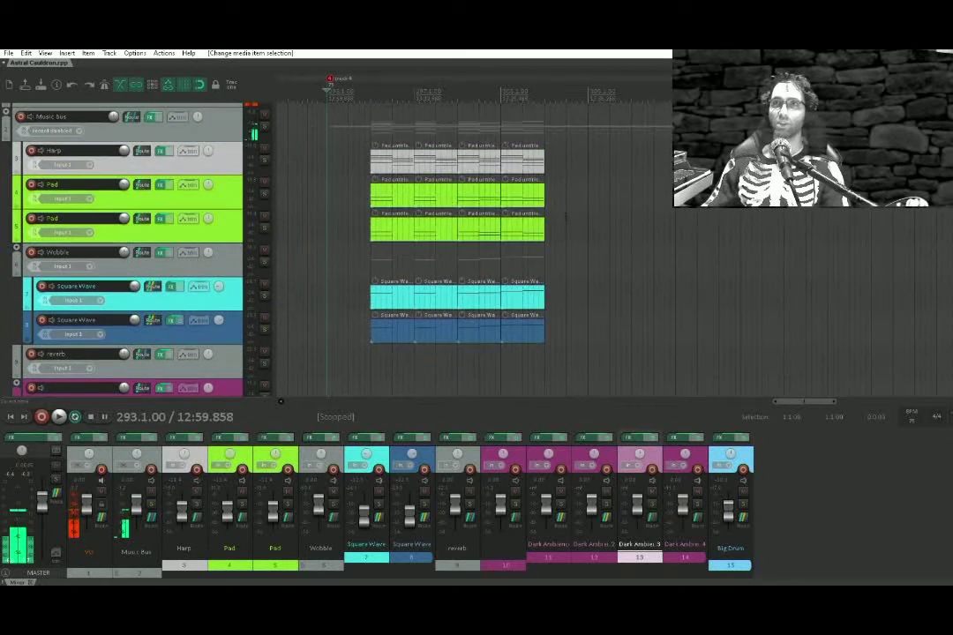
scroll(566, 176, "up", 3)
scroll(541, 238, "up", 1)
left_click(519, 254)
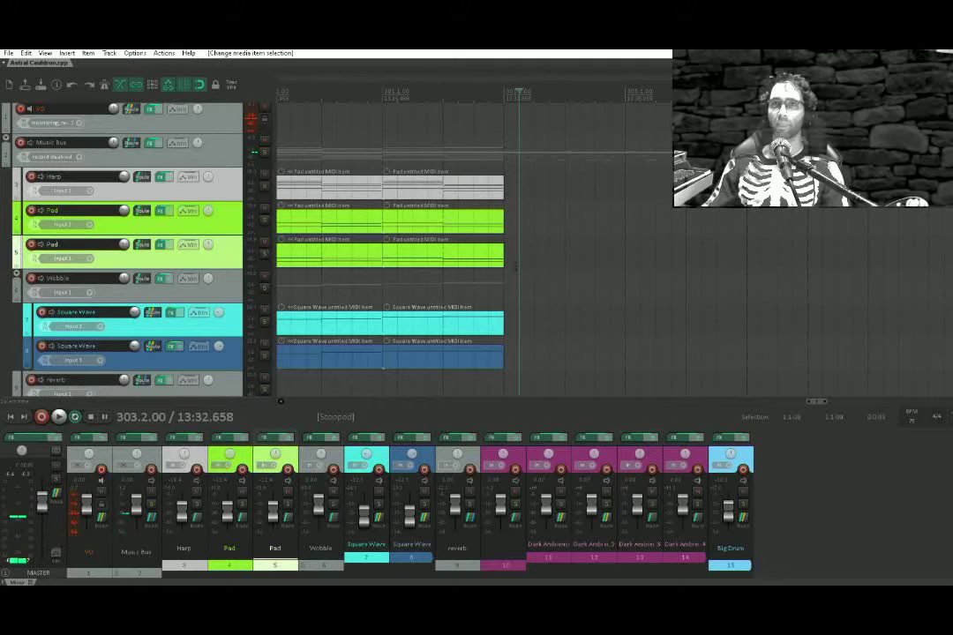
mouse_move(518, 253)
left_mouse_down()
mouse_move(489, 243)
mouse_move(757, 246)
mouse_move(712, 250)
mouse_move(720, 245)
left_mouse_up()
left_click(481, 236)
scroll(681, 253, "down", 2)
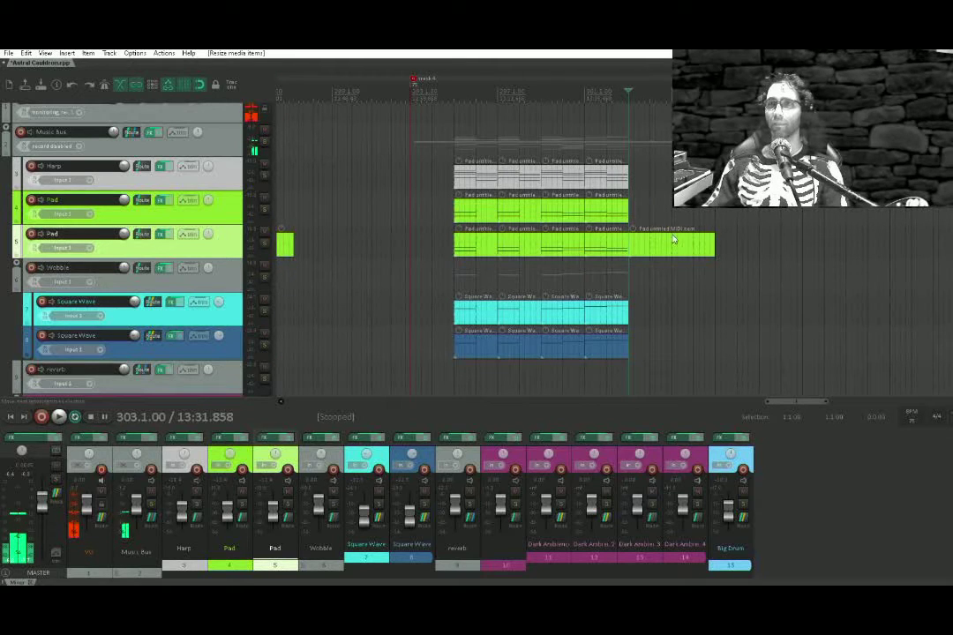
left_click(673, 238)
key("Delete")
Copy the last two items on the lower Pad track to measure 303 and duplicate them so the part reaches measure 311
left_click_drag(569, 250, 652, 250)
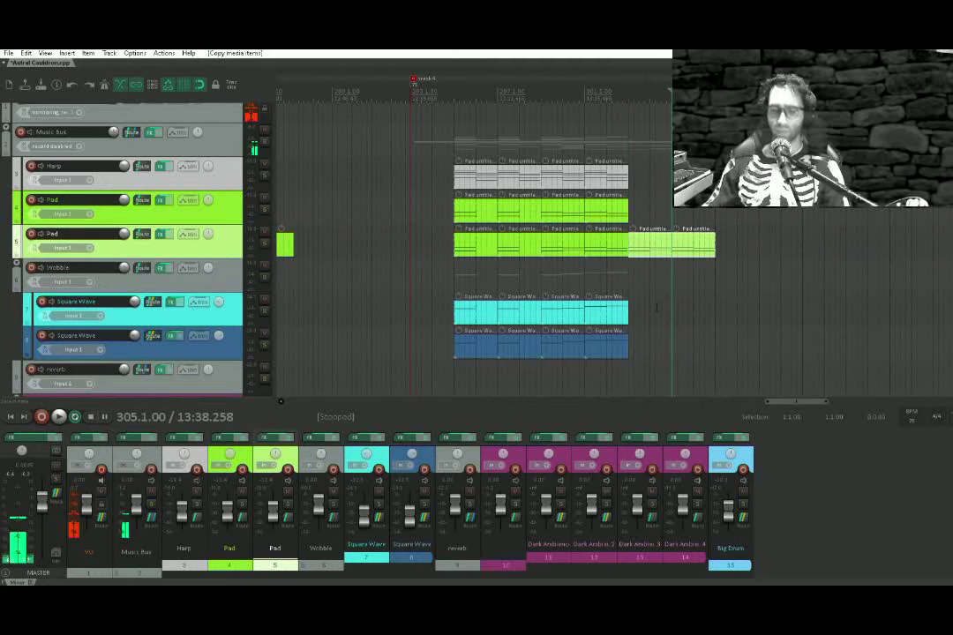
left_click(600, 250)
key("space")
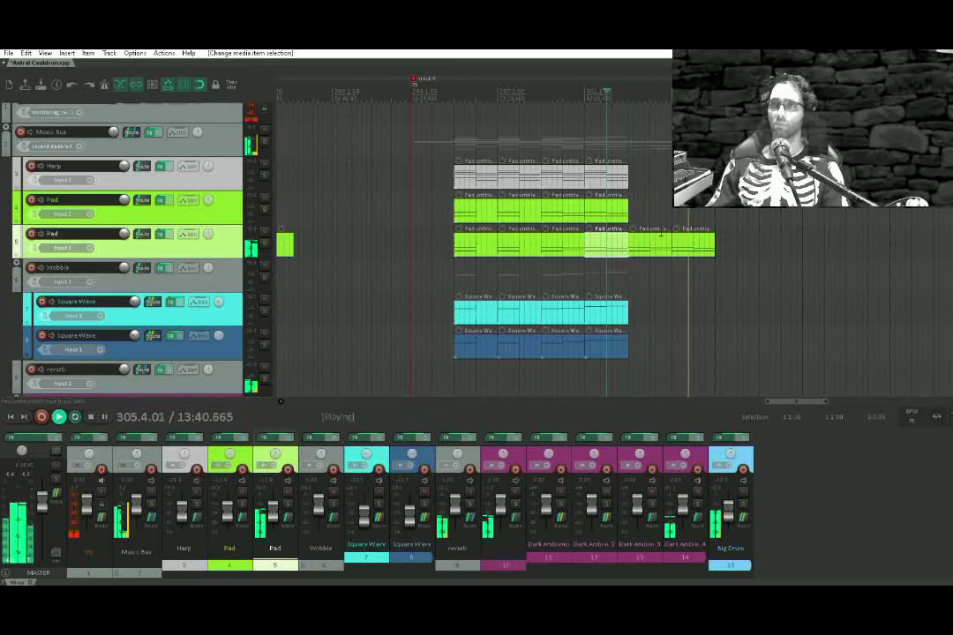
left_click_drag(689, 249, 659, 282)
key("ctrl+d")
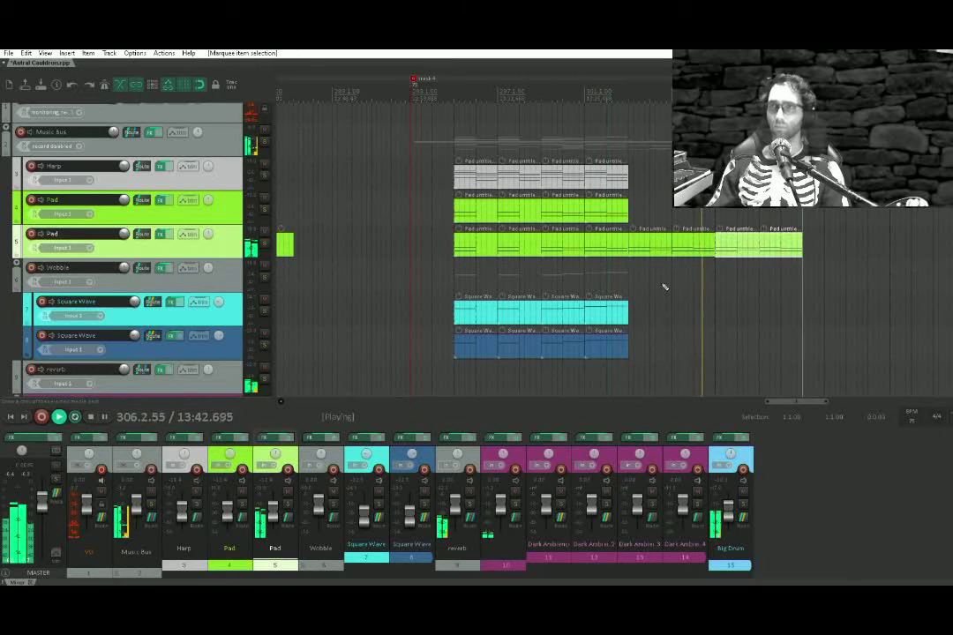
Duplicate the lower Pad and Big Drum items spanning measures 303 to 311 so both parts extend to measure 319
left_click_drag(717, 263, 689, 237)
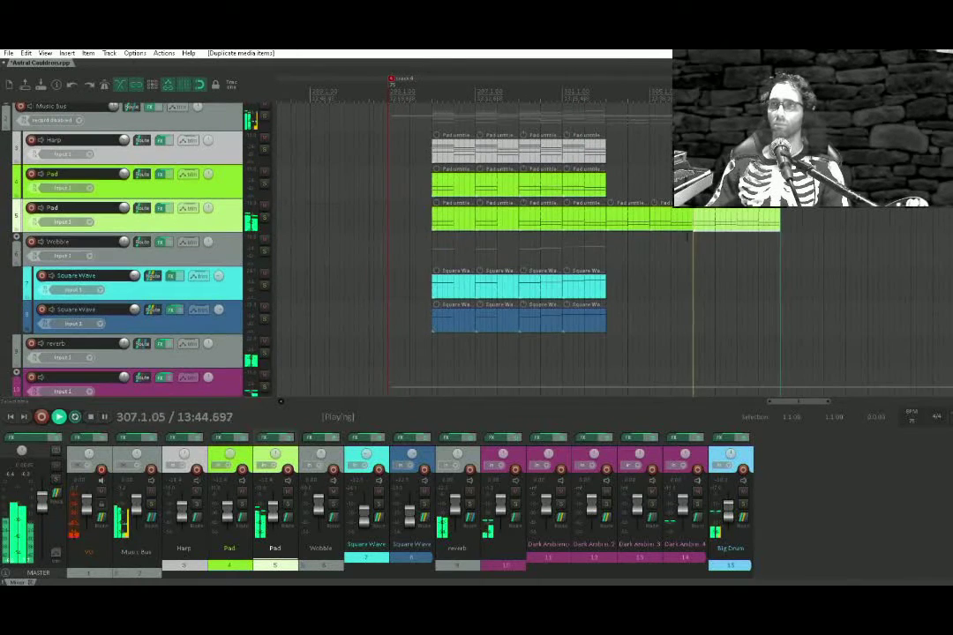
left_click_drag(737, 215, 627, 289)
left_click_drag(675, 370, 642, 374)
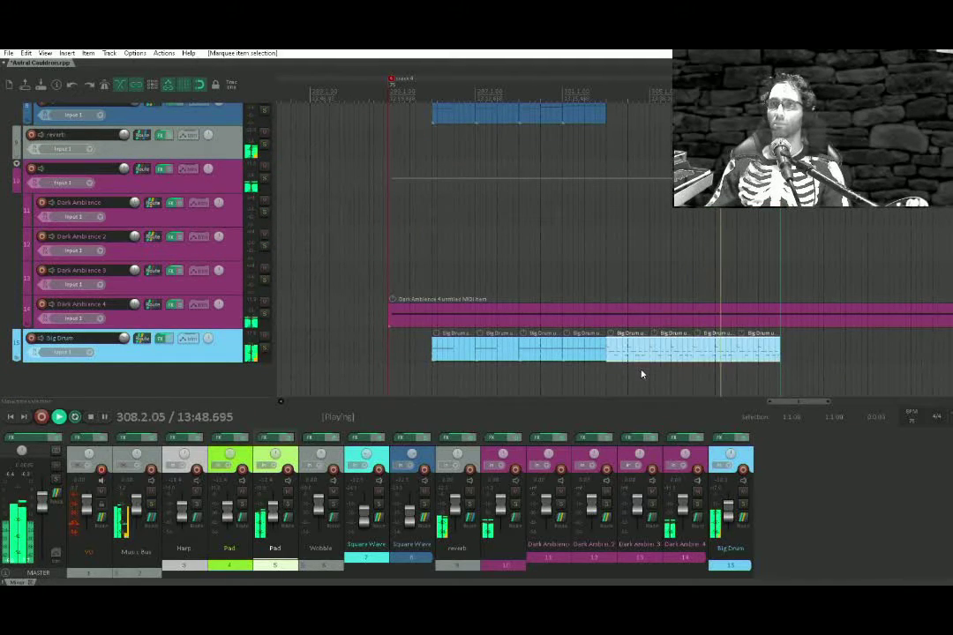
key("ctrl+d")
left_click_drag(681, 256, 670, 484)
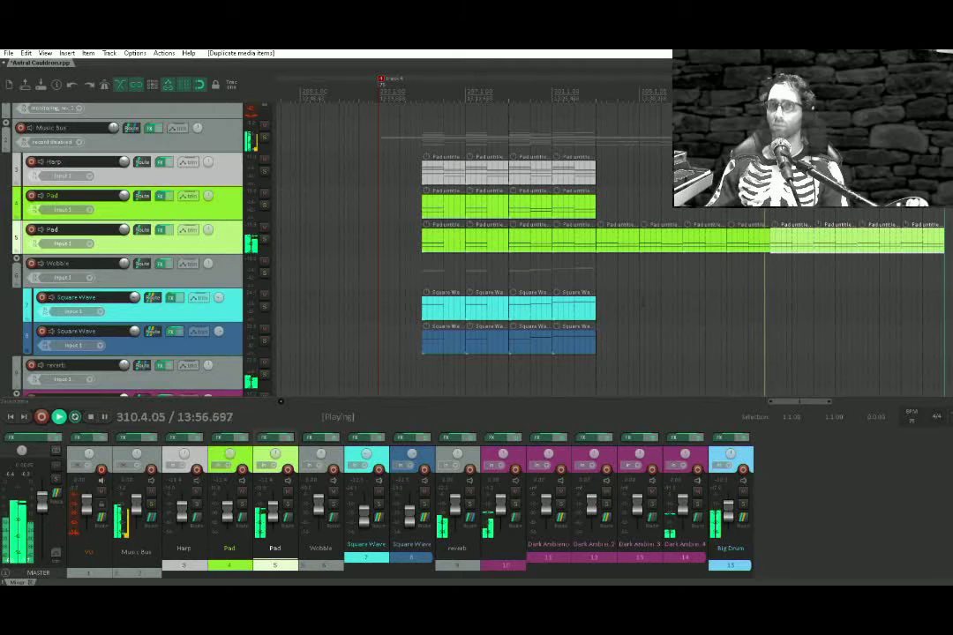
key("space")
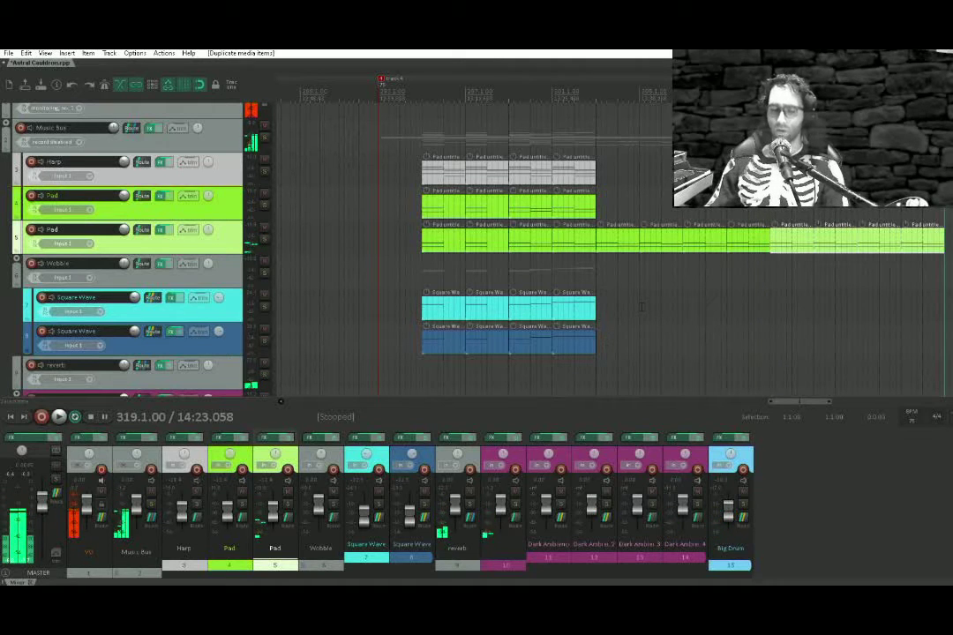
Copy the last two items on the upper Square Wave track to measure 307
left_click(640, 308)
left_click_drag(630, 304, 532, 319)
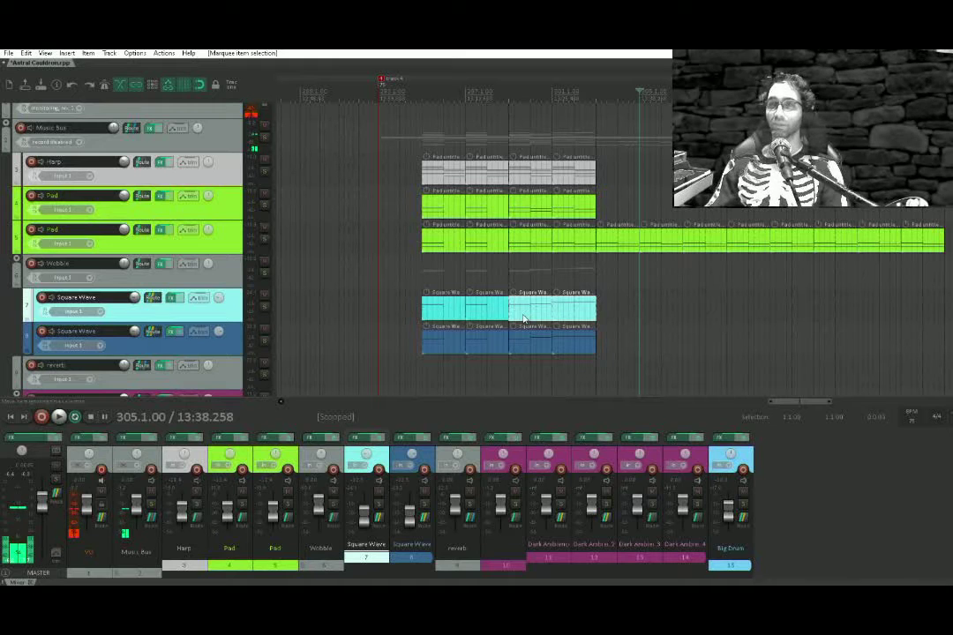
left_click_drag(523, 320, 705, 311)
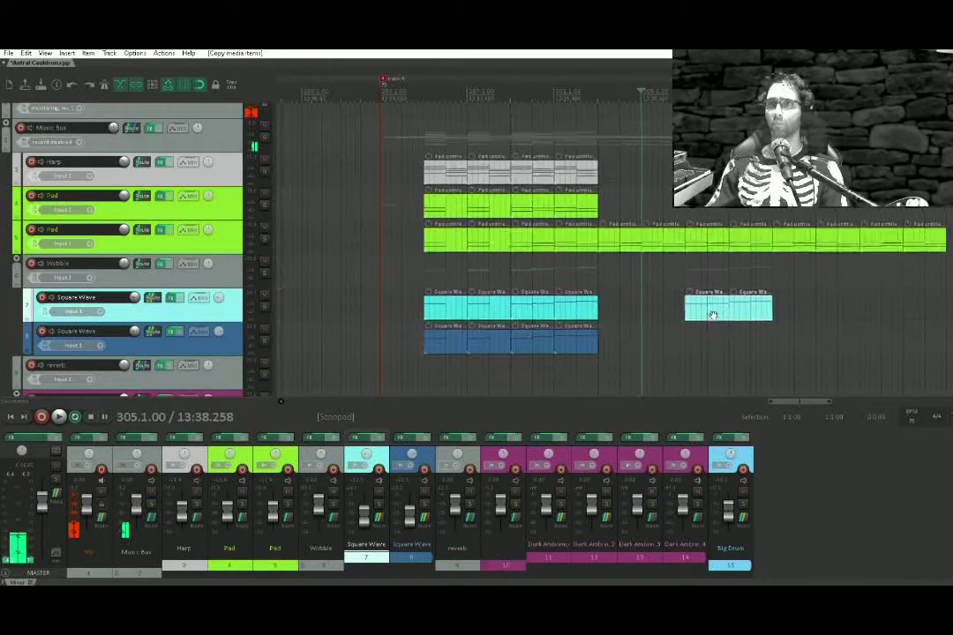
scroll(706, 311, "down", 5)
scroll(671, 291, "up", 5)
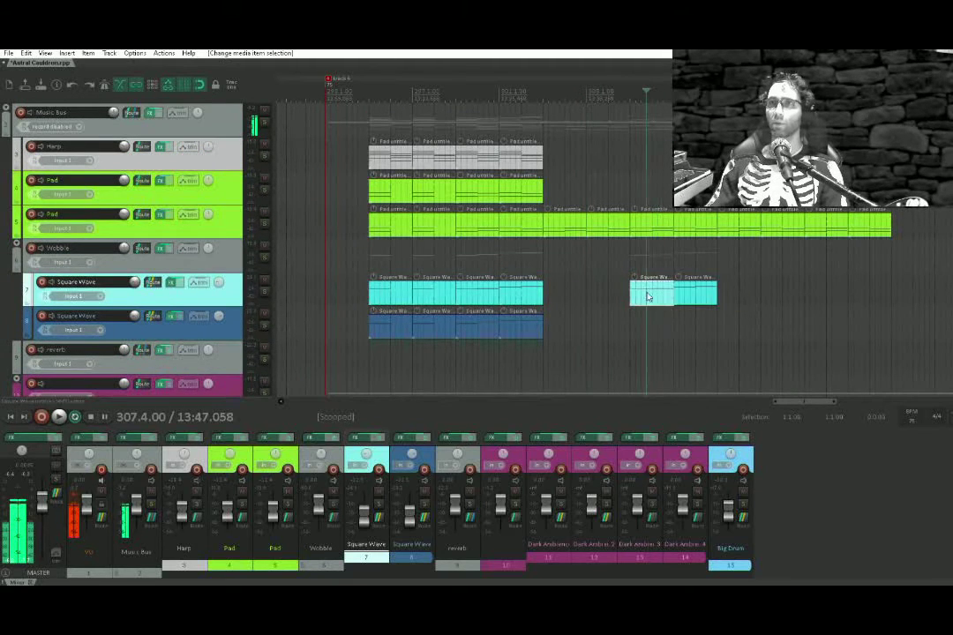
Move both notes of the first copied Square Wave item at measure 307 down to the pitches around C2
double_click(649, 293)
left_click_drag(342, 395, 383, 302)
left_click_drag(370, 360, 373, 455)
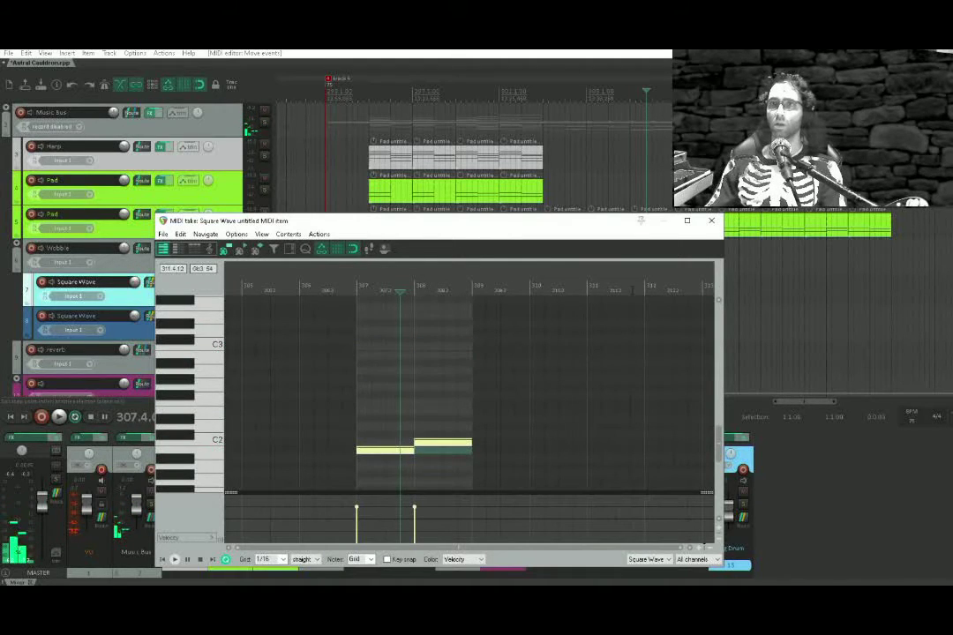
key("Escape")
Lower both notes of the second copied Square Wave item by two octaves and close the MIDI editor
double_click(672, 290)
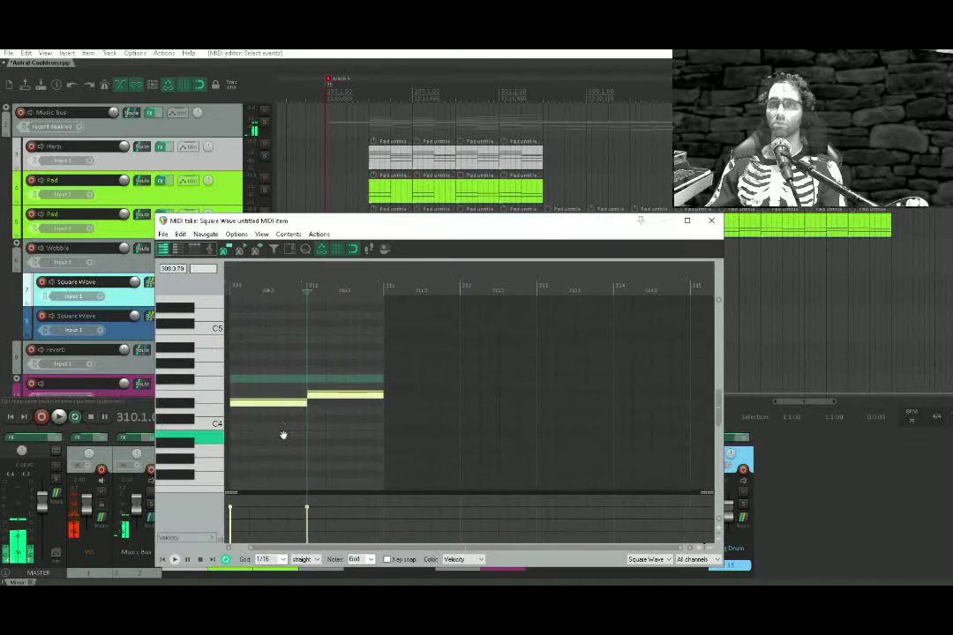
left_click_drag(270, 389, 271, 451)
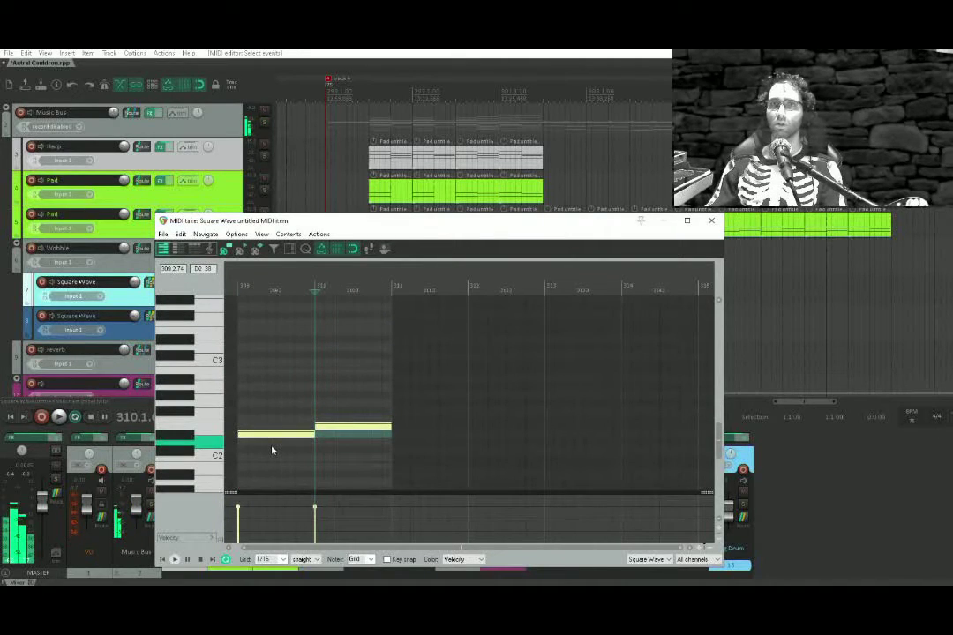
left_click_drag(432, 221, 451, 394)
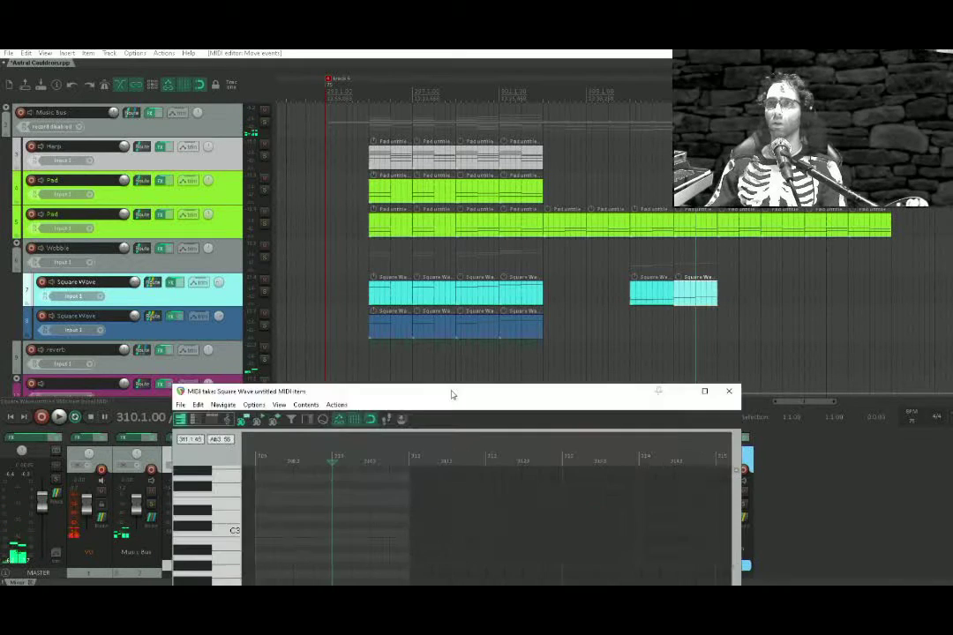
key("Escape")
Play back the lowered Square Wave items from measure 307
left_click(632, 319)
key("space")
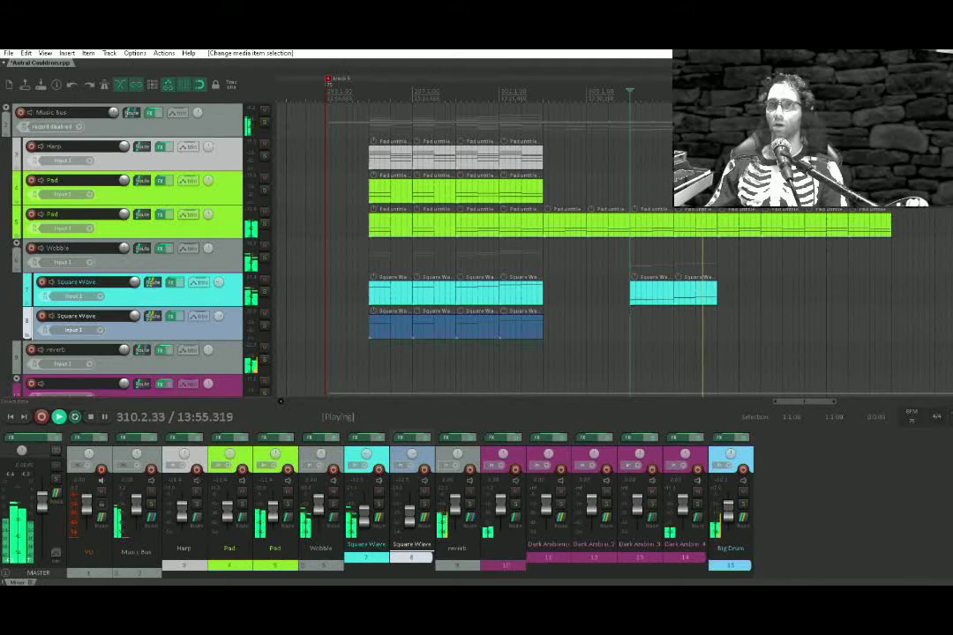
key("space")
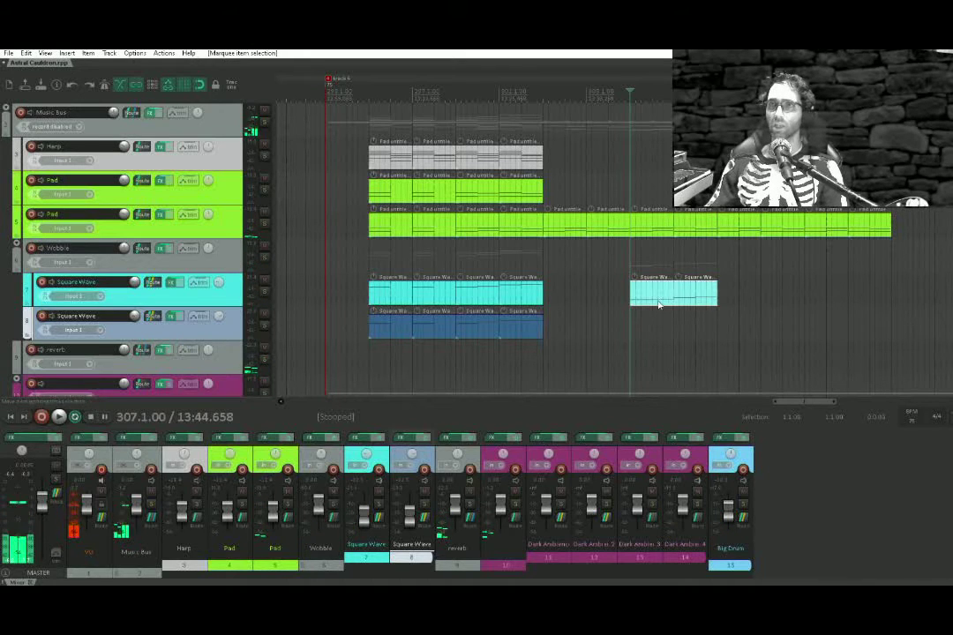
Copy the two lowered items at measure 307 onto the lower Square Wave track and audition them together
left_click_drag(651, 300, 635, 344)
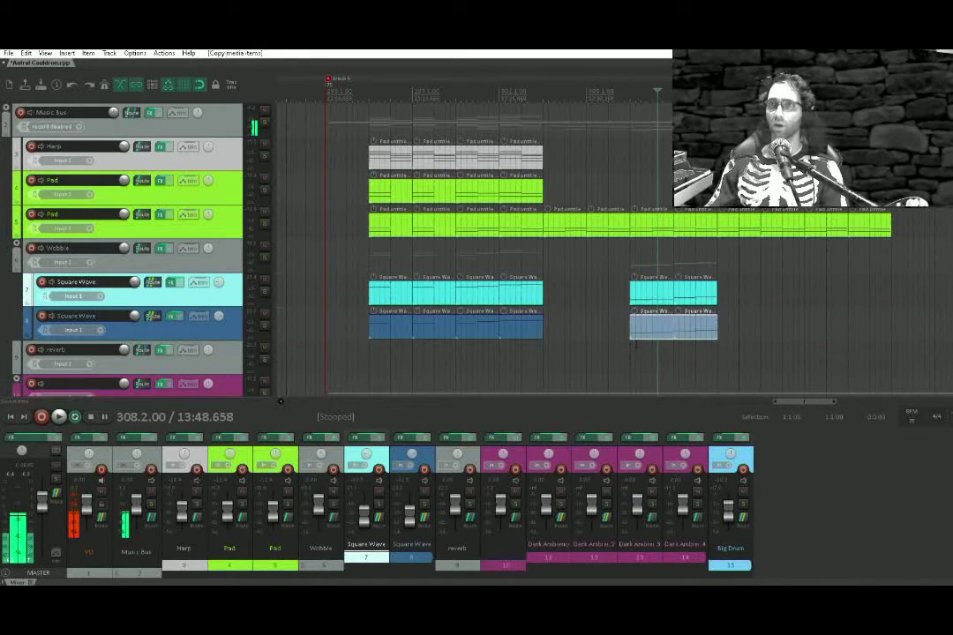
left_click(646, 326)
key("space")
key("space")
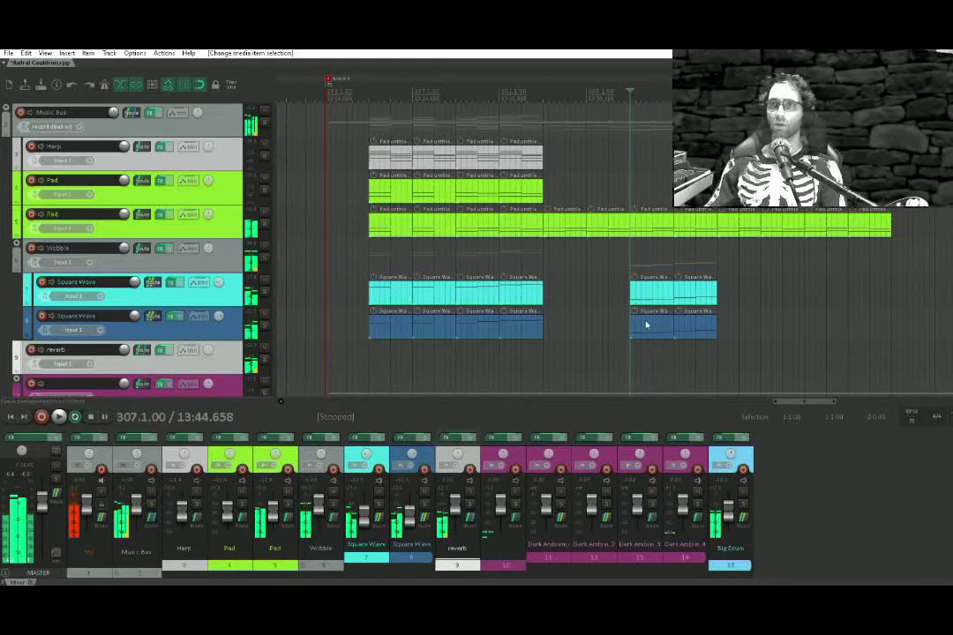
Play the arrangement from measure 303 to hear how the Square Wave parts enter
scroll(660, 245, "down", 2)
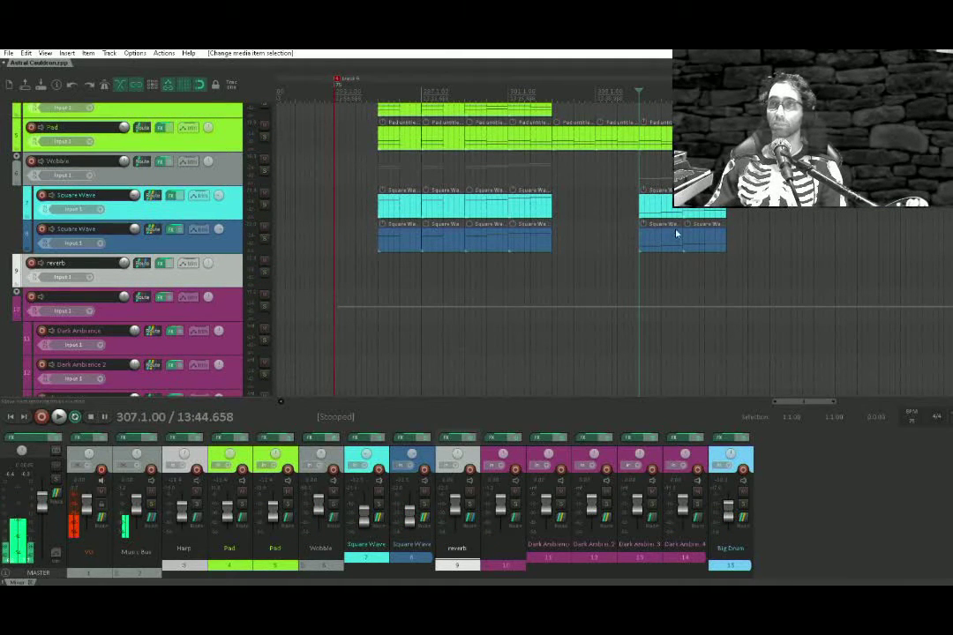
left_click(553, 261)
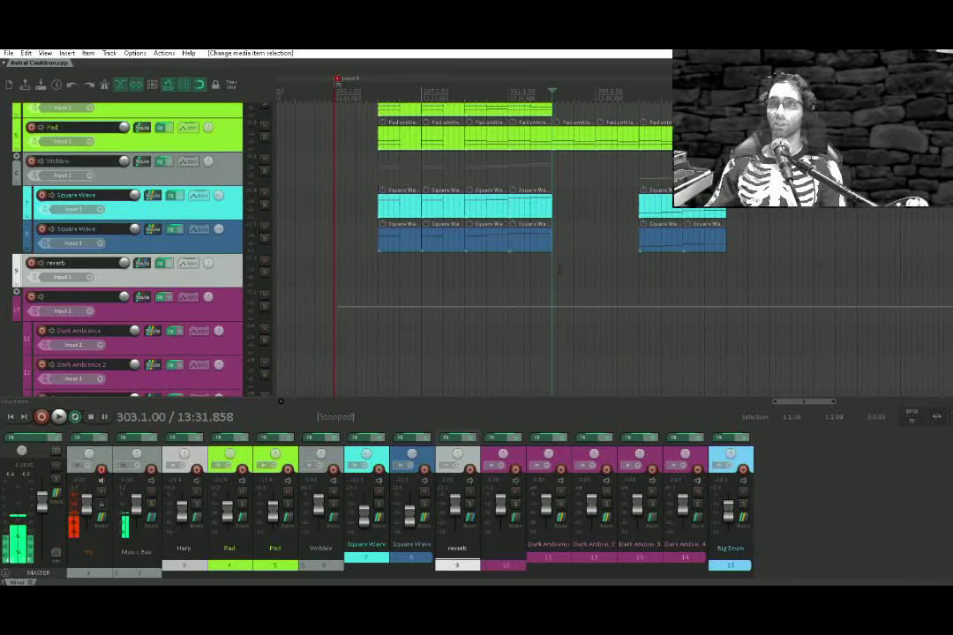
key("space")
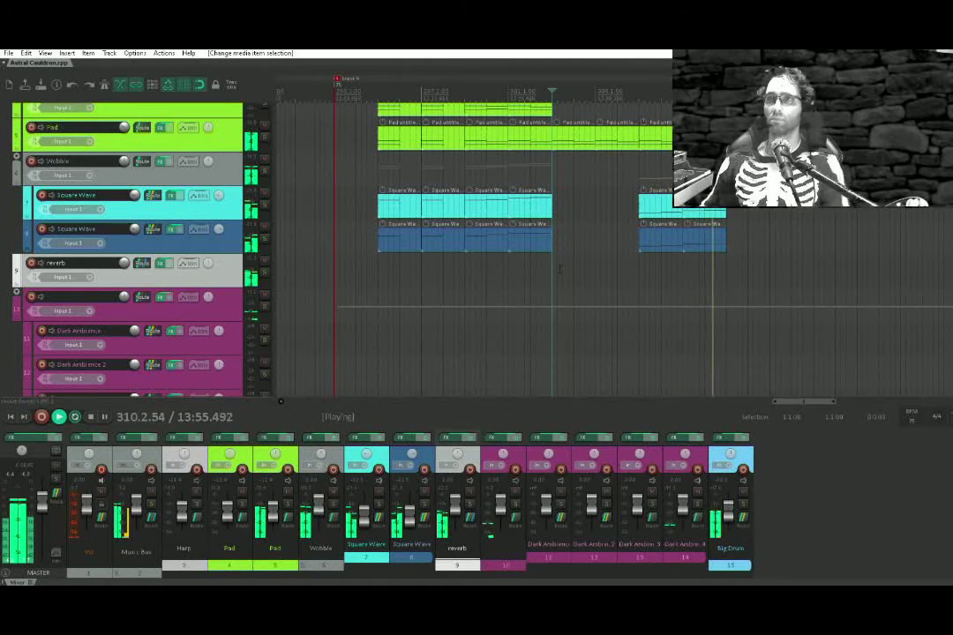
Duplicate the two-item pattern at measure 307 on both Square Wave tracks twice so it extends to measure 319
key("ctrl+d")
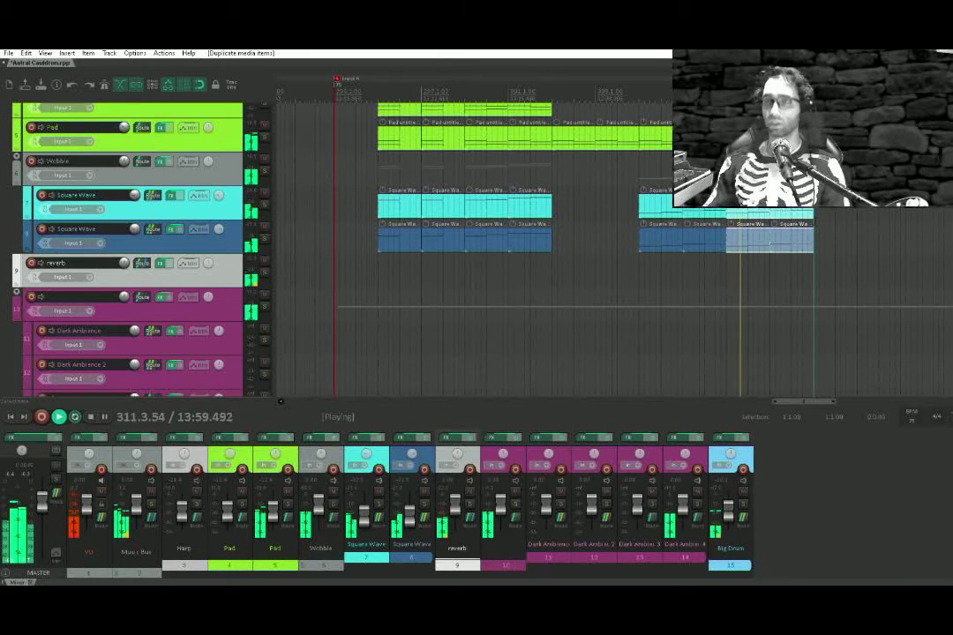
key("ctrl+d")
Duplicate the last two items on the lower Pad, both Square Wave and Big Drum tracks to reach measure 323, and stop playback
scroll(816, 239, "down", 1)
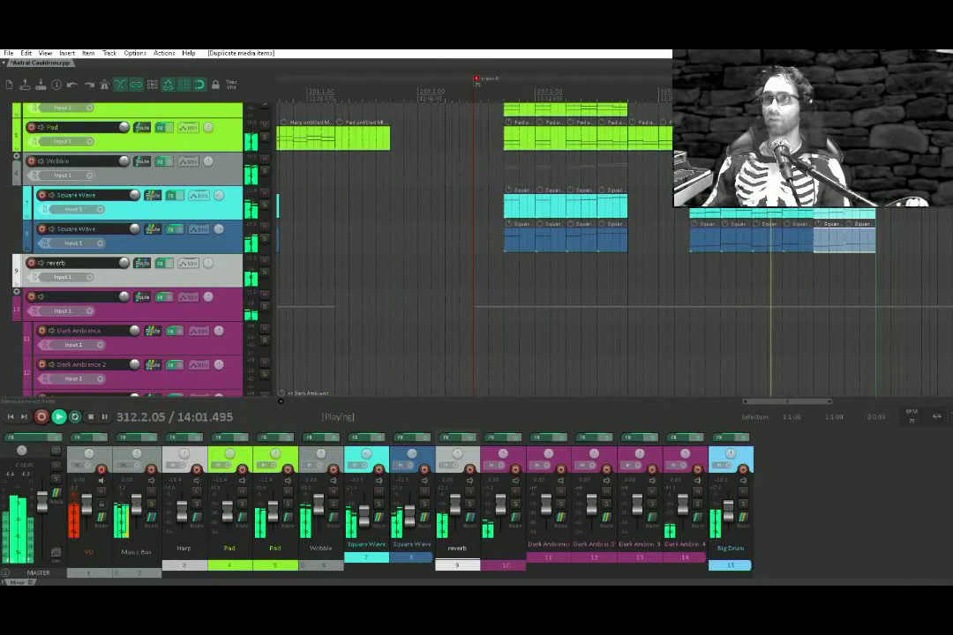
left_click_drag(891, 206, 813, 276)
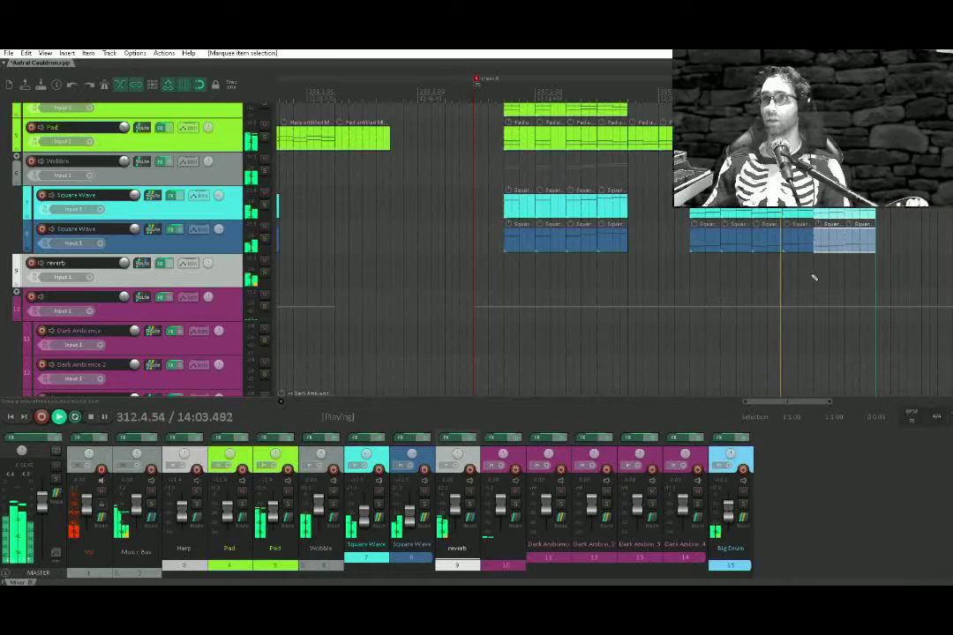
scroll(791, 285, "down", 3)
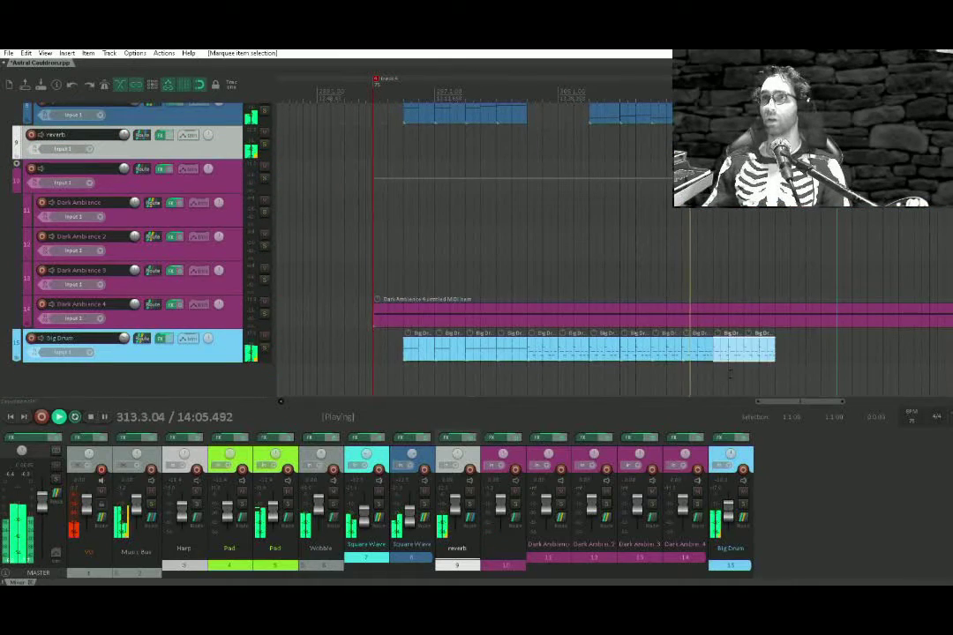
scroll(718, 358, "up", 3)
key("space")
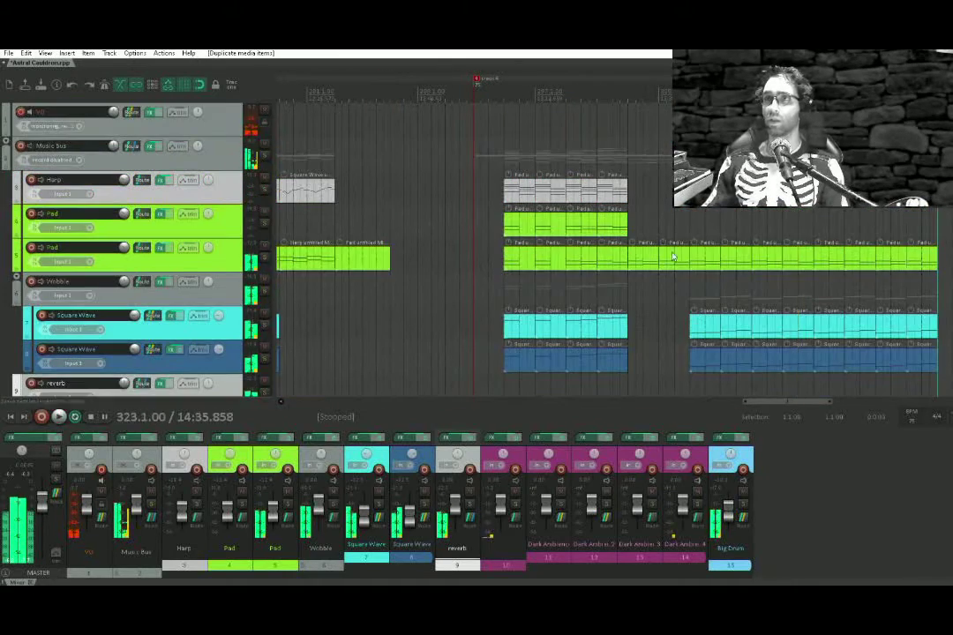
Clear the item selection and save the project
left_click(681, 222)
key("ctrl+s")
scroll(755, 259, "right", 1)
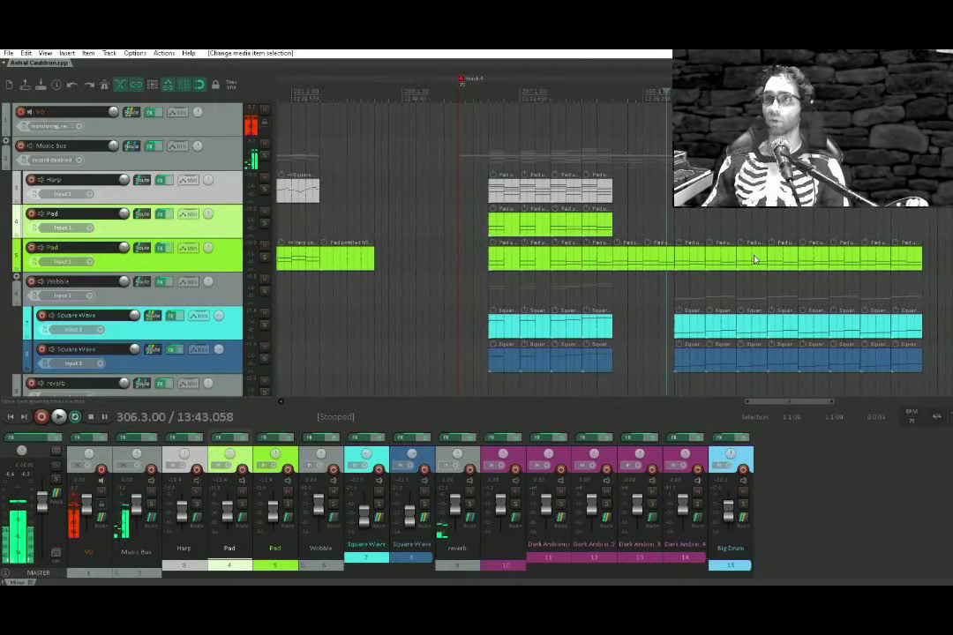
Copy the two lower Pad items at measure 311 onto the upper Pad track and duplicate them to reach measure 323
left_click_drag(746, 264, 758, 226)
key("space")
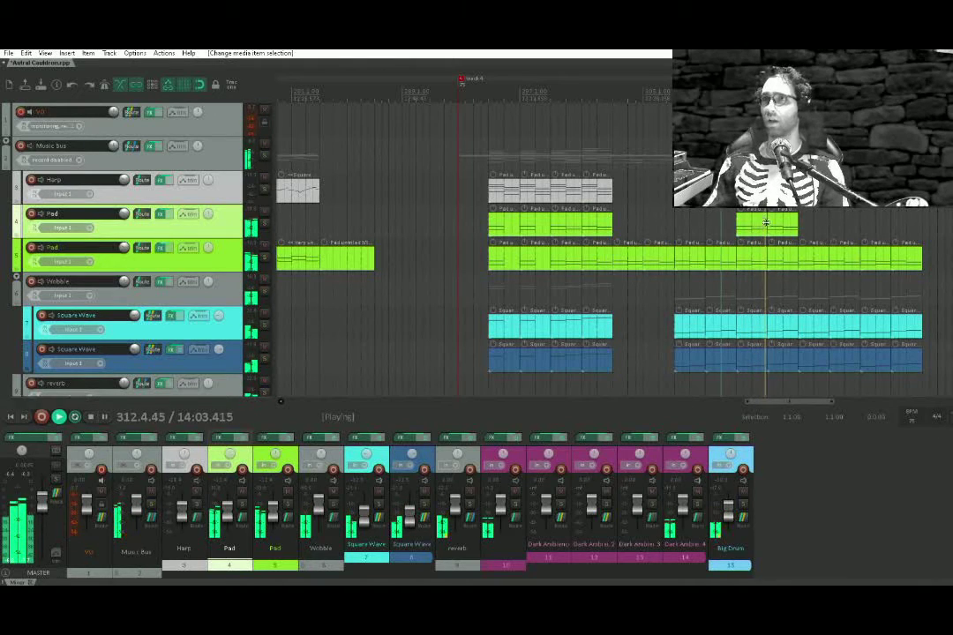
scroll(756, 316, "right", 5)
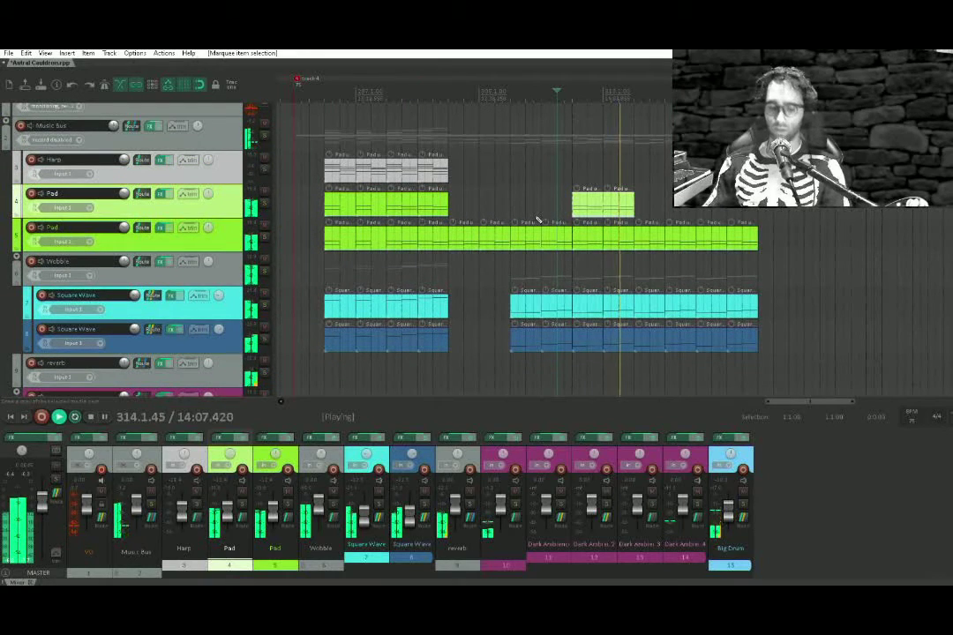
key("ctrl+d")
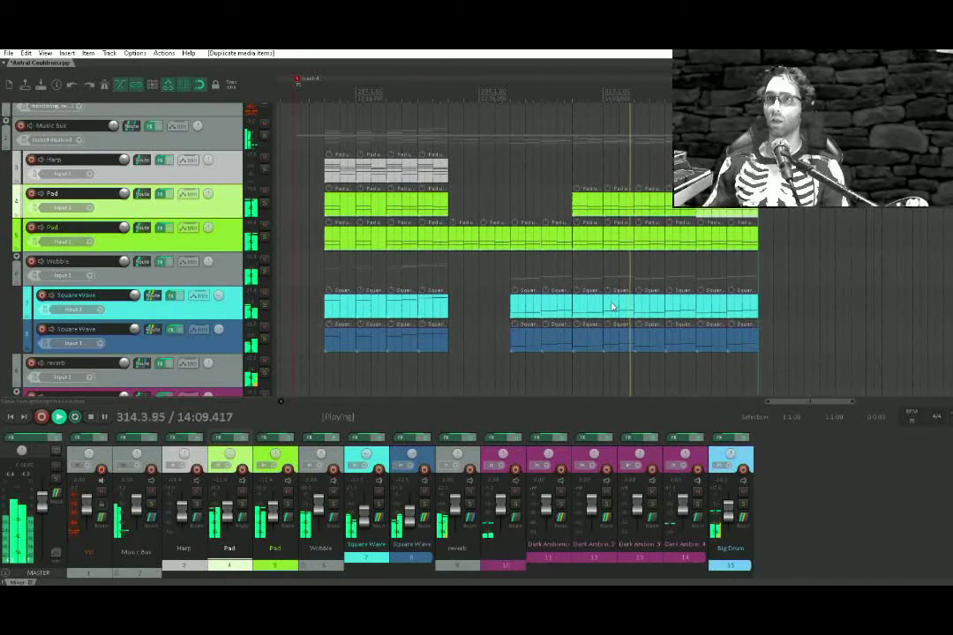
Lower the measure 316 note to F1 in the Square Wave items at measure 315 on both tracks
double_click(657, 313)
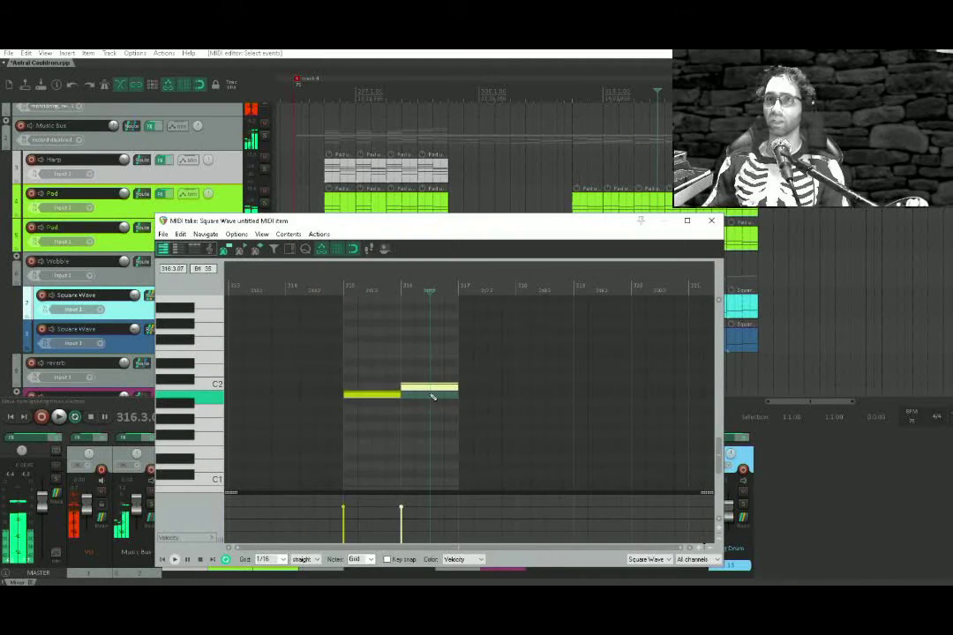
left_click_drag(433, 397, 430, 440)
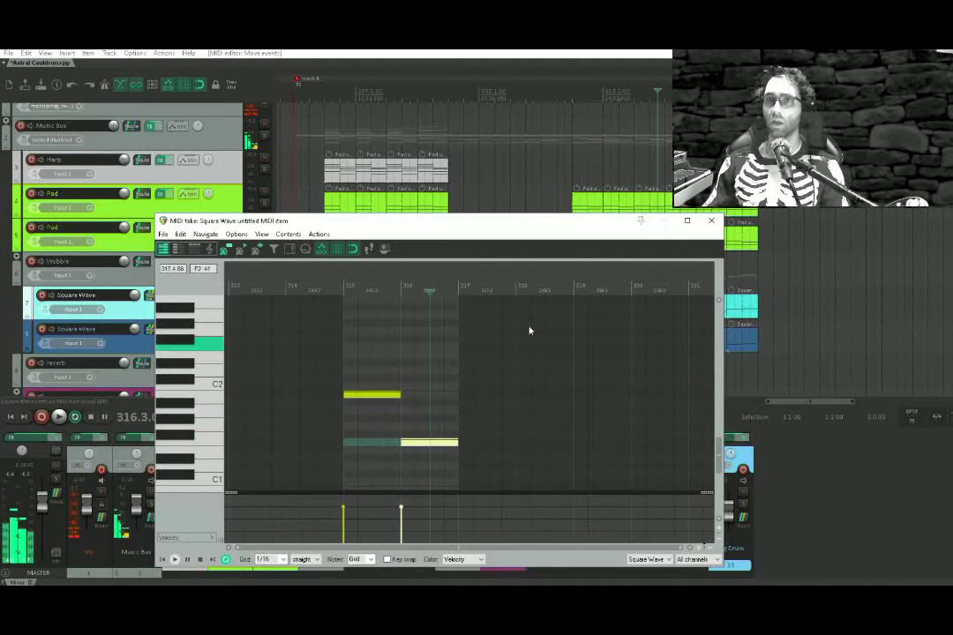
key("Escape")
double_click(651, 337)
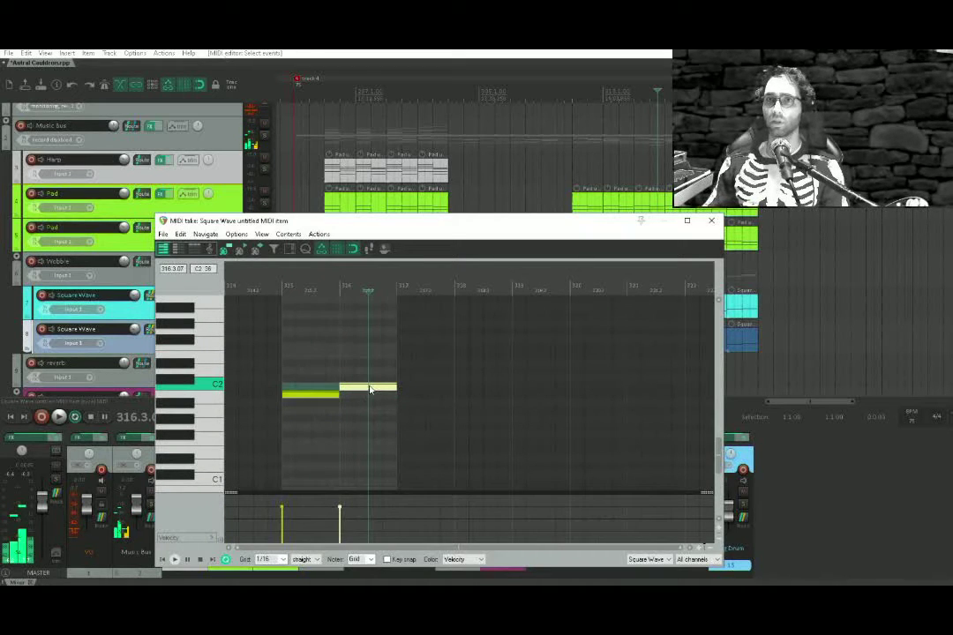
mouse_move(368, 390)
left_mouse_down()
mouse_move(357, 390)
mouse_move(362, 444)
left_mouse_up()
key("Escape")
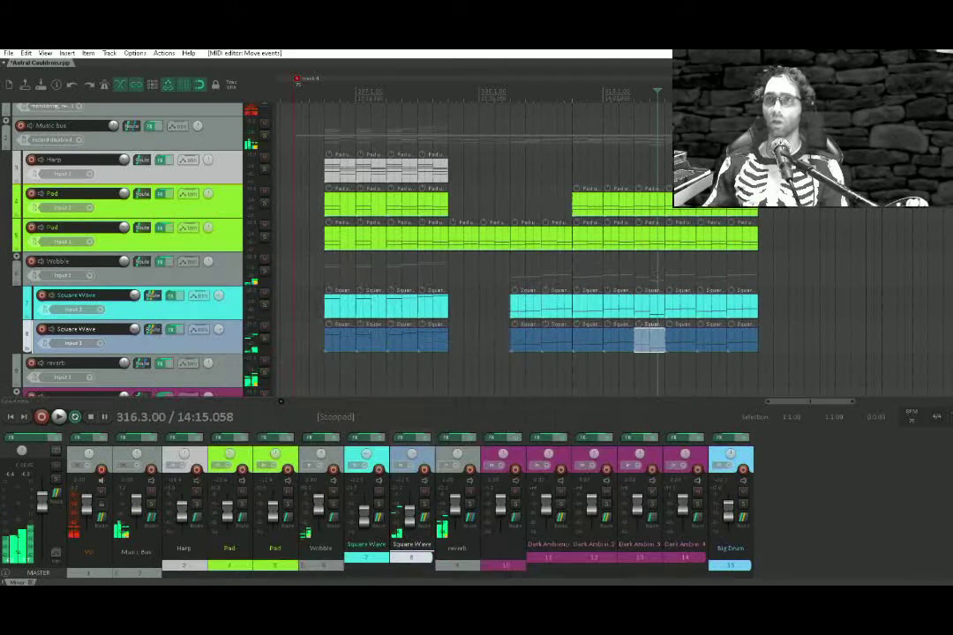
Play the arrangement from measure 315 to hear the lowered Square Wave notes, and stop playback
left_click(635, 277)
key("space")
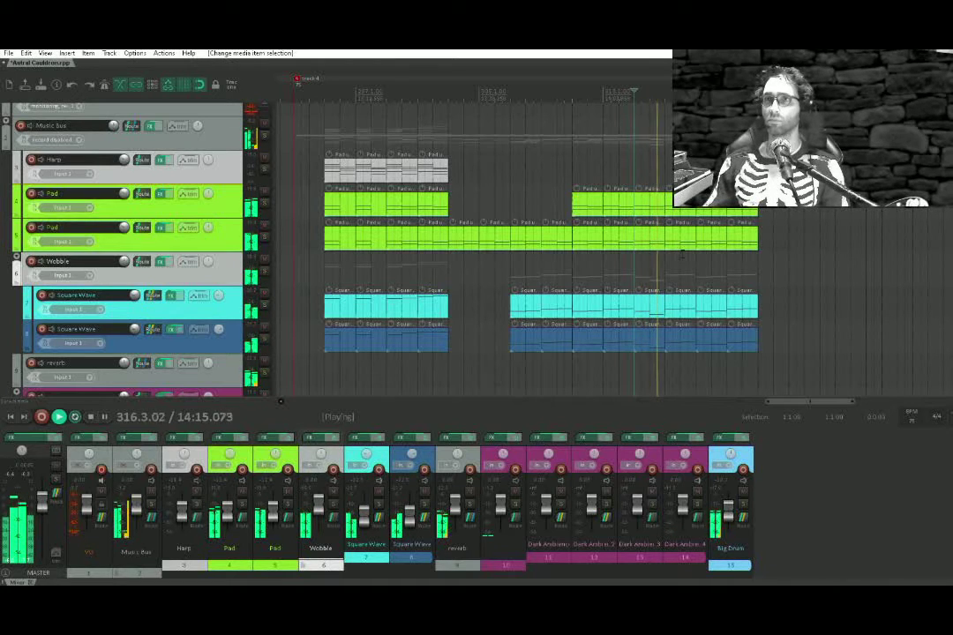
key("space")
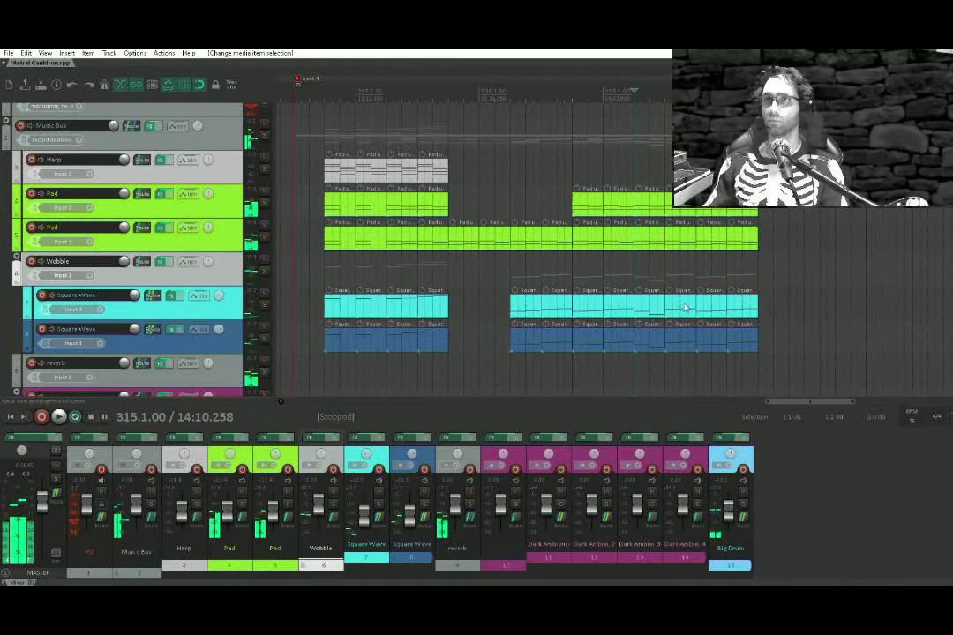
Replace the Square Wave items from measure 317 onward on both tracks with one copy of the edited measure 315 items
left_click_drag(689, 349, 689, 351)
key("Delete")
left_click_drag(671, 310, 741, 341)
key("Delete")
Try raising the measure 318 note to Gb1 in the upper Square Wave item at measure 317 and audition it
left_click(691, 308)
double_click(691, 308)
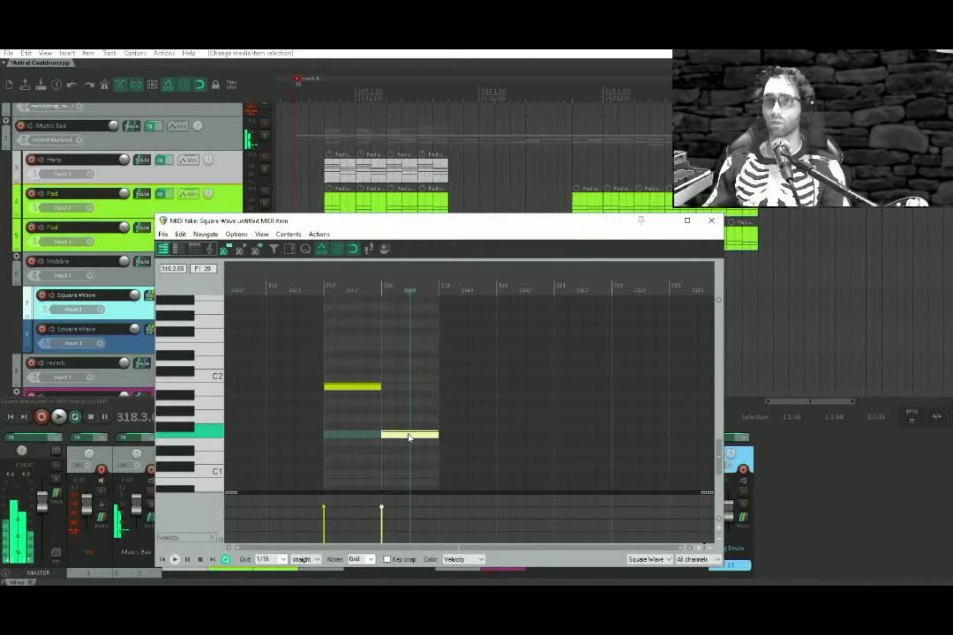
left_click_drag(409, 436, 409, 430)
left_click(402, 435)
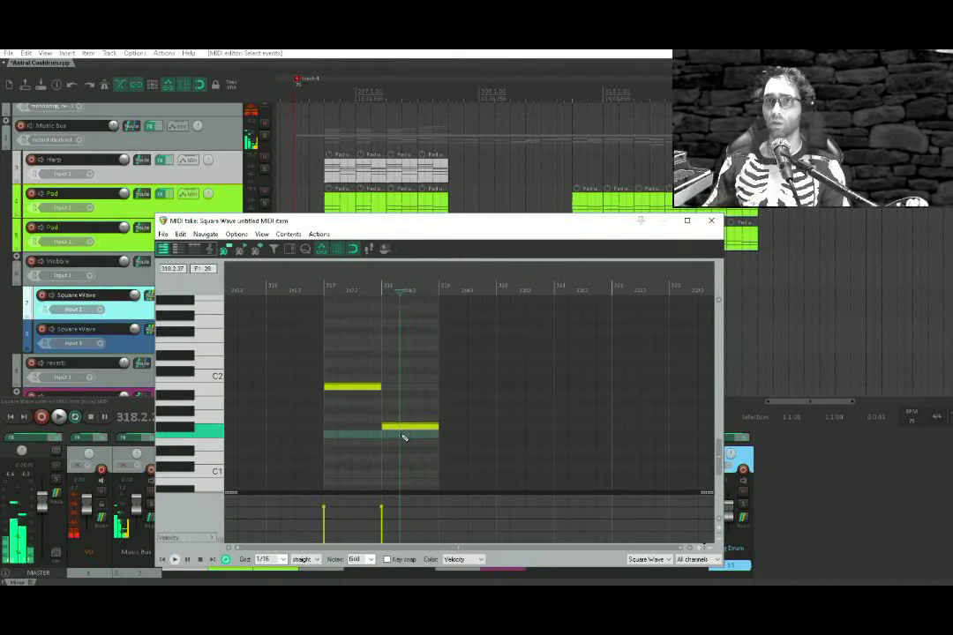
key("space")
key("space")
key("Escape")
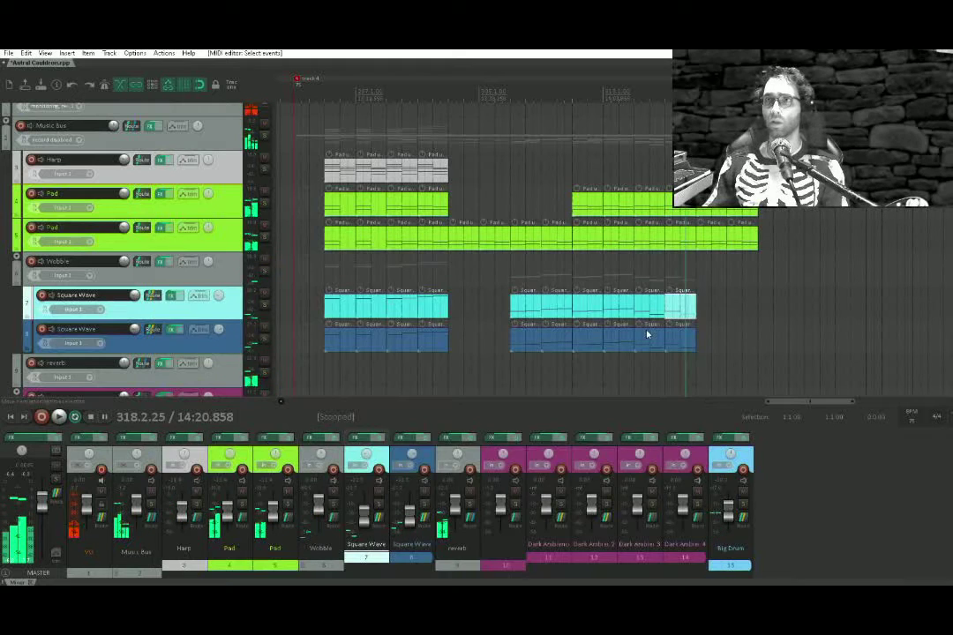
Try the same Gb1 note at measure 318 in the lower Square Wave item and audition both parts
double_click(680, 341)
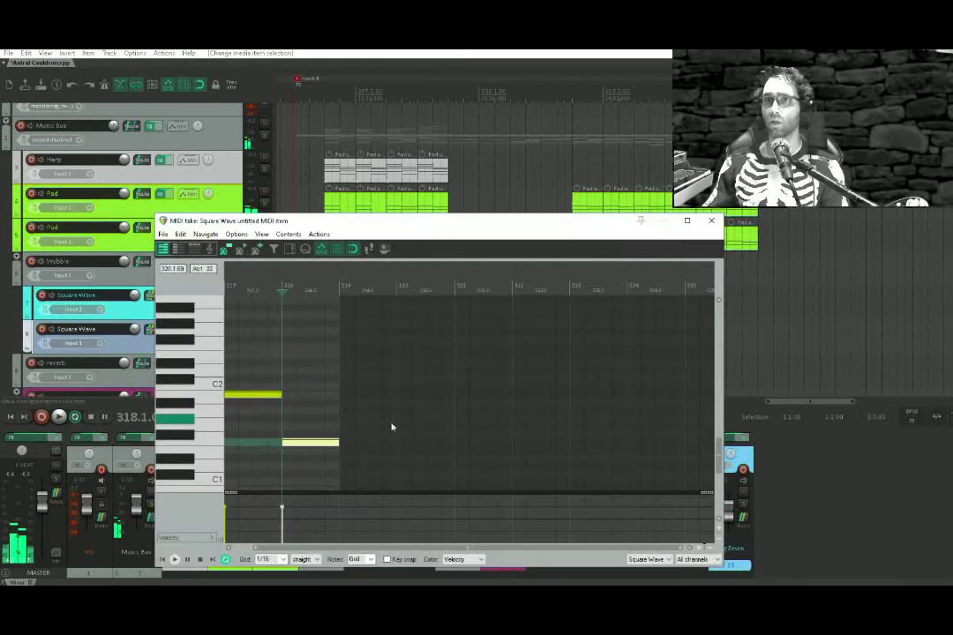
left_click_drag(292, 447, 293, 438)
left_click(297, 444)
key("space")
key("space")
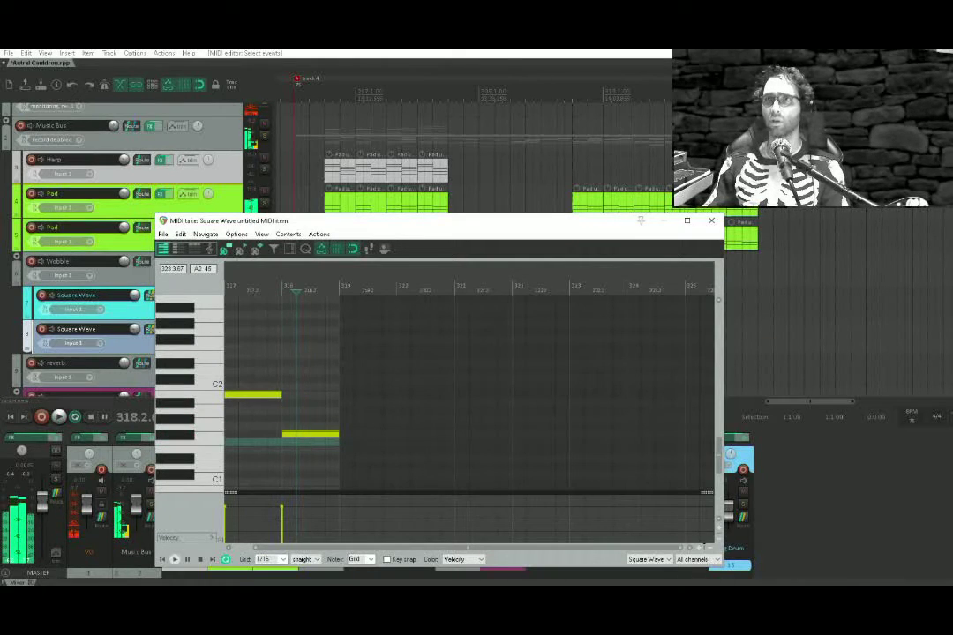
Move the MIDI editor clear of the tracks and check the measure 318 notes in the upper Pad item
left_click_drag(605, 228, 564, 375)
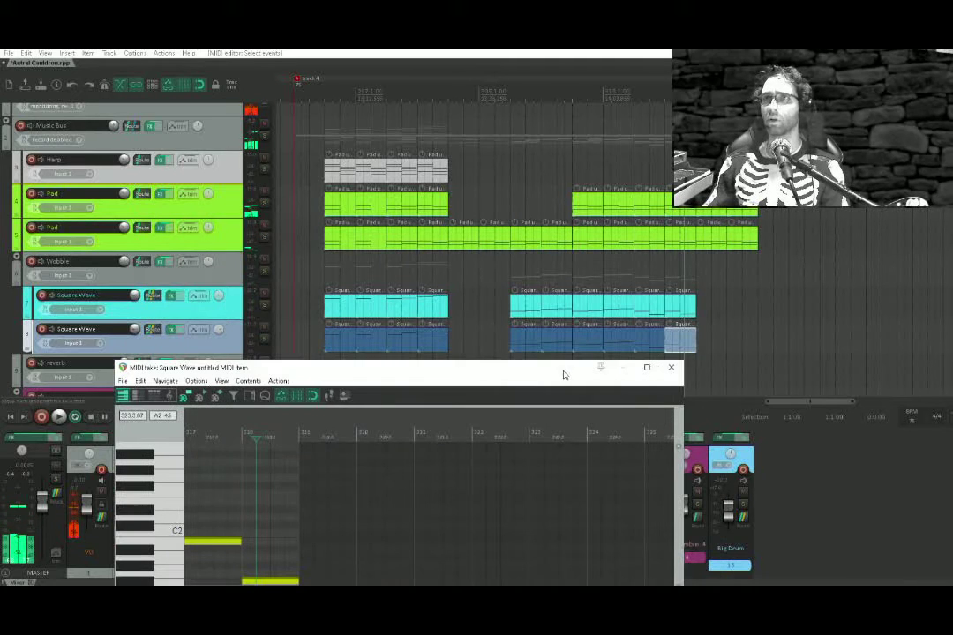
double_click(663, 242)
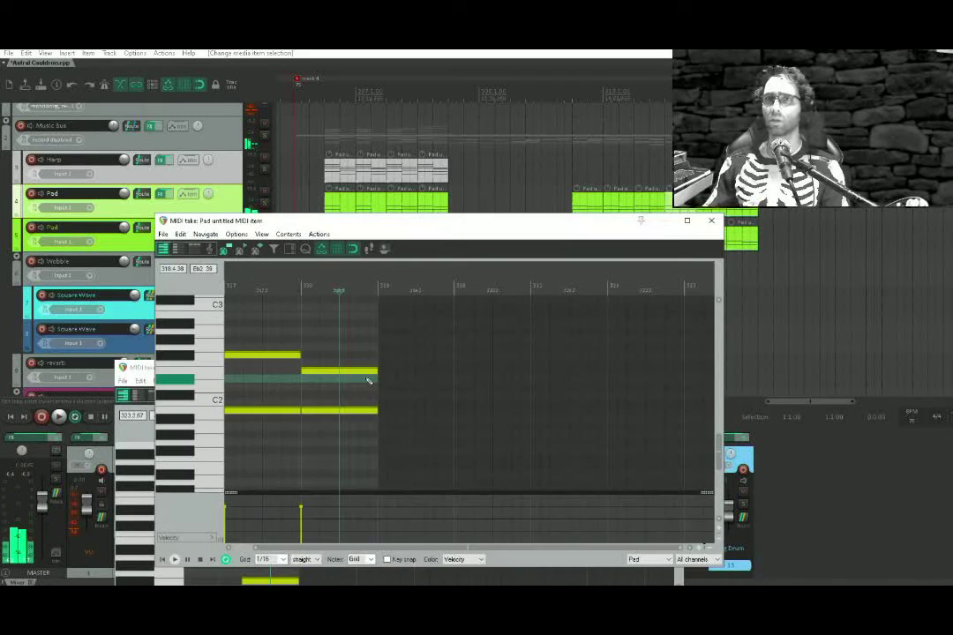
left_click(340, 412)
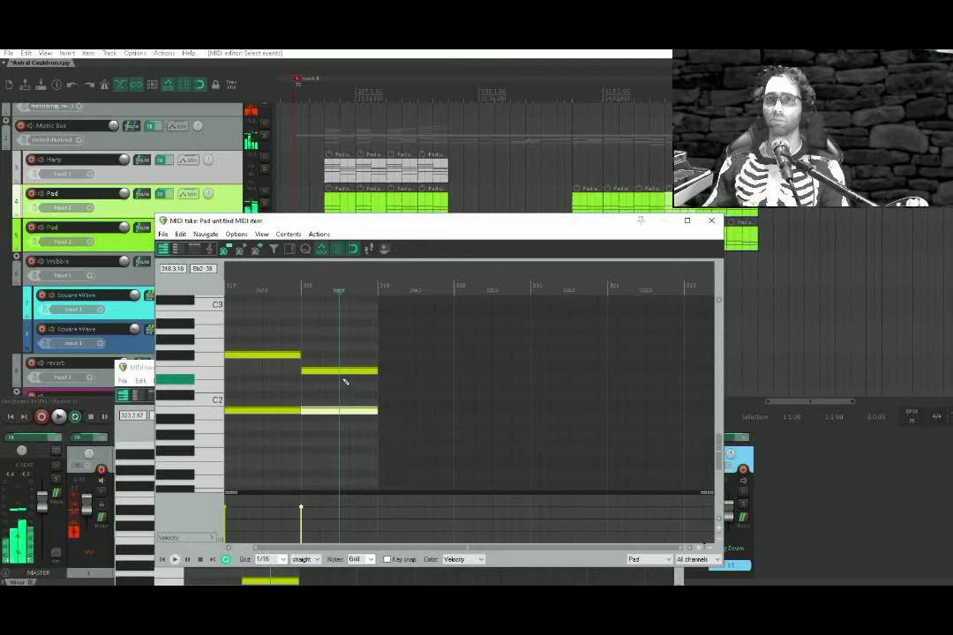
left_click(347, 372)
key("Escape")
Try B1 for the measure 318 note in the upper Square Wave item and play from measure 315
double_click(681, 312)
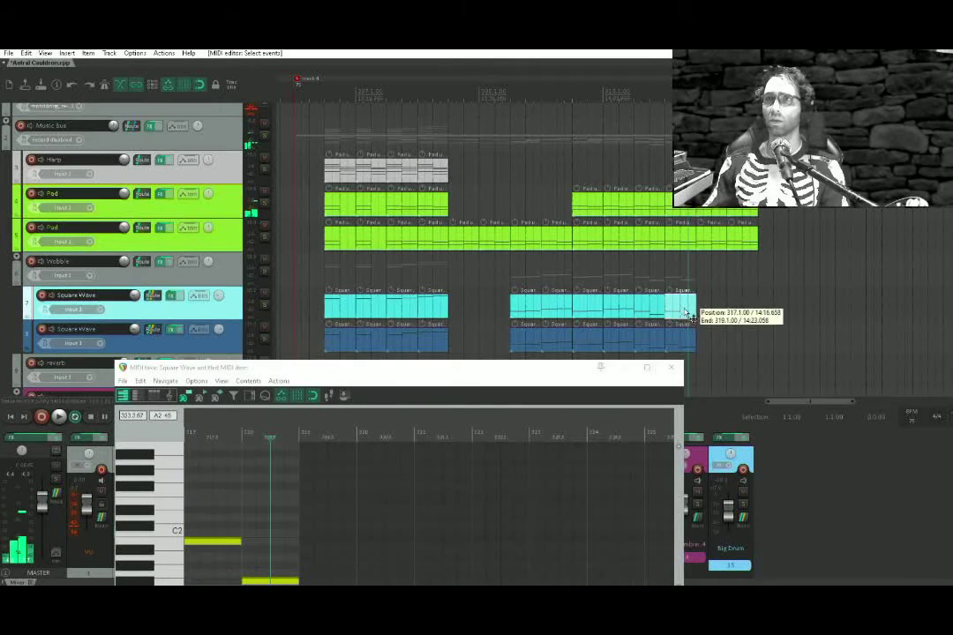
left_click(394, 429)
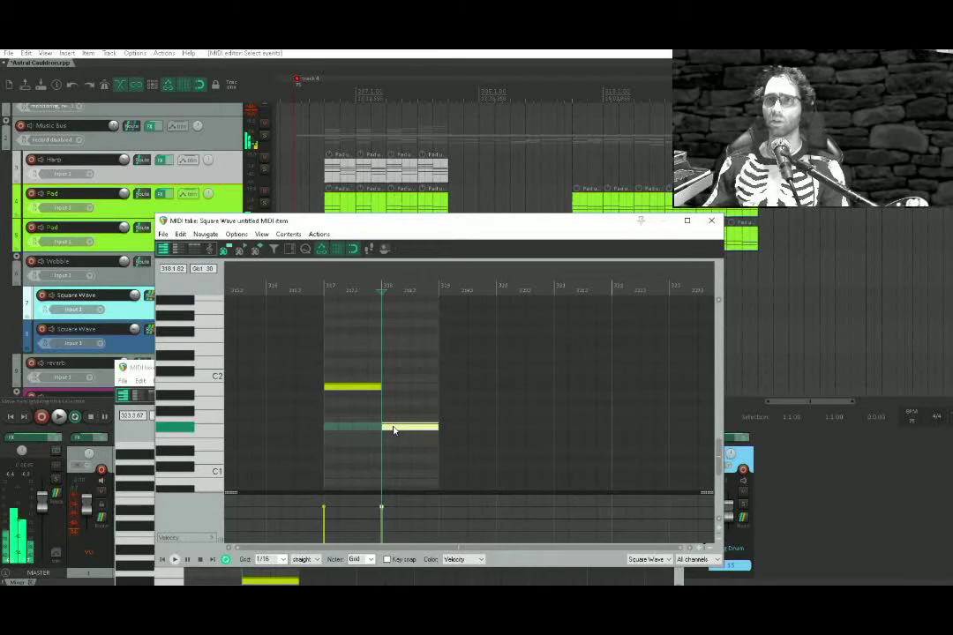
left_click_drag(395, 433, 396, 393)
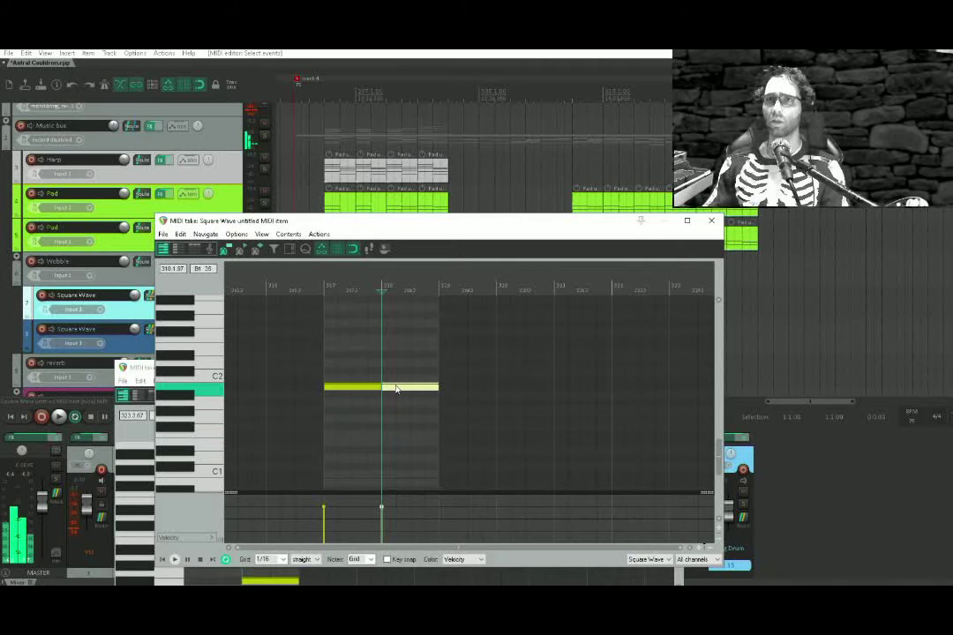
key("Escape")
left_click(635, 275)
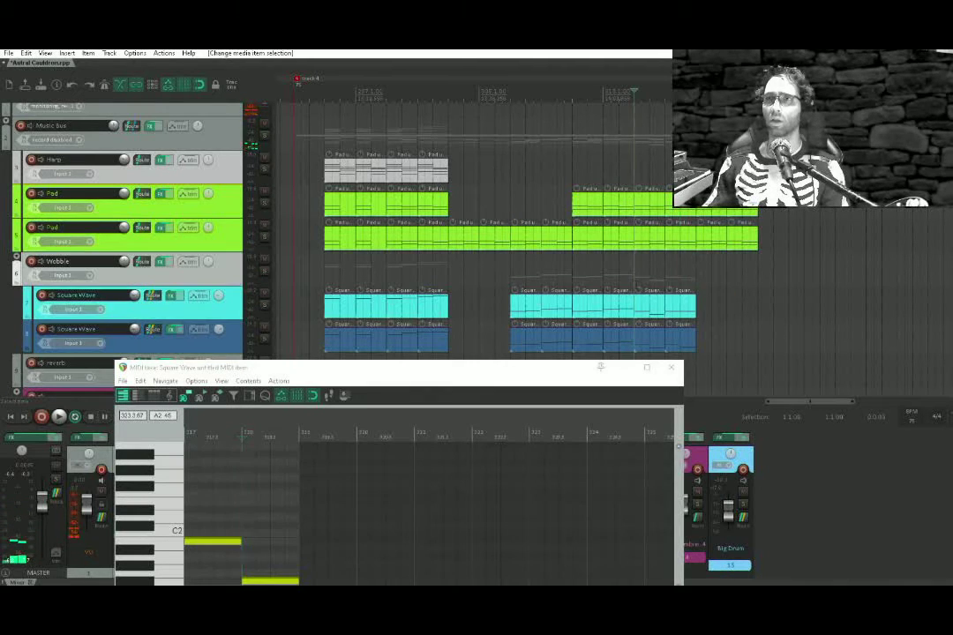
key("space")
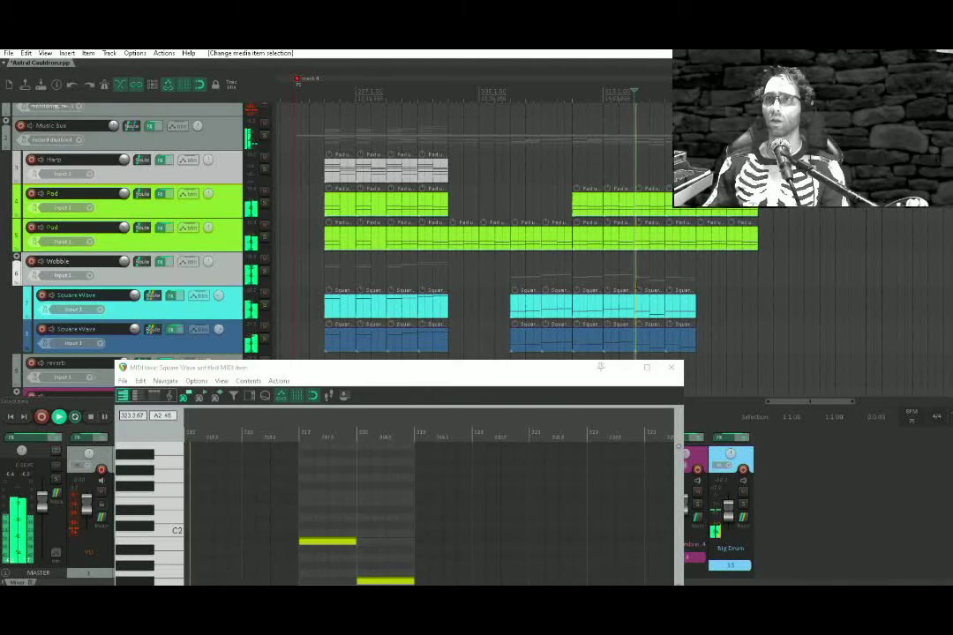
Try B1 for the measure 318 note in the lower Square Wave item and audition it from measure 317
left_click(680, 338)
left_click_drag(460, 583, 461, 546)
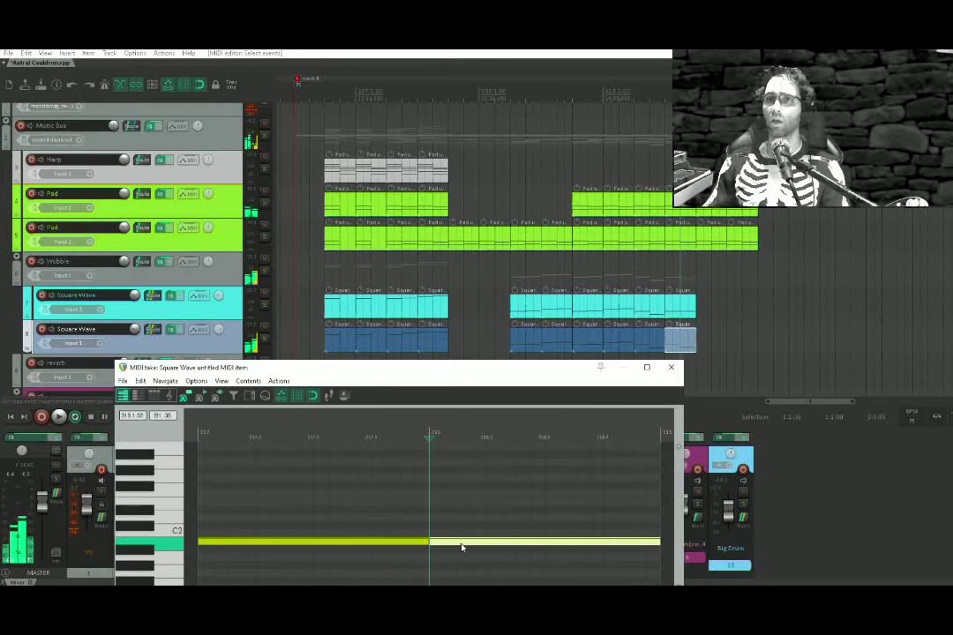
left_click(373, 497)
key("space")
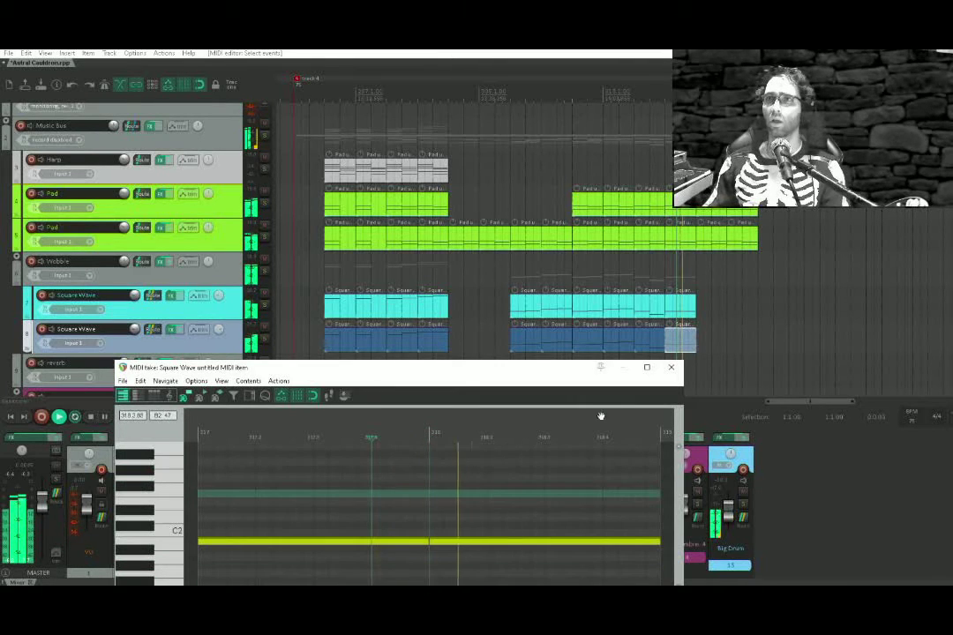
key("s")
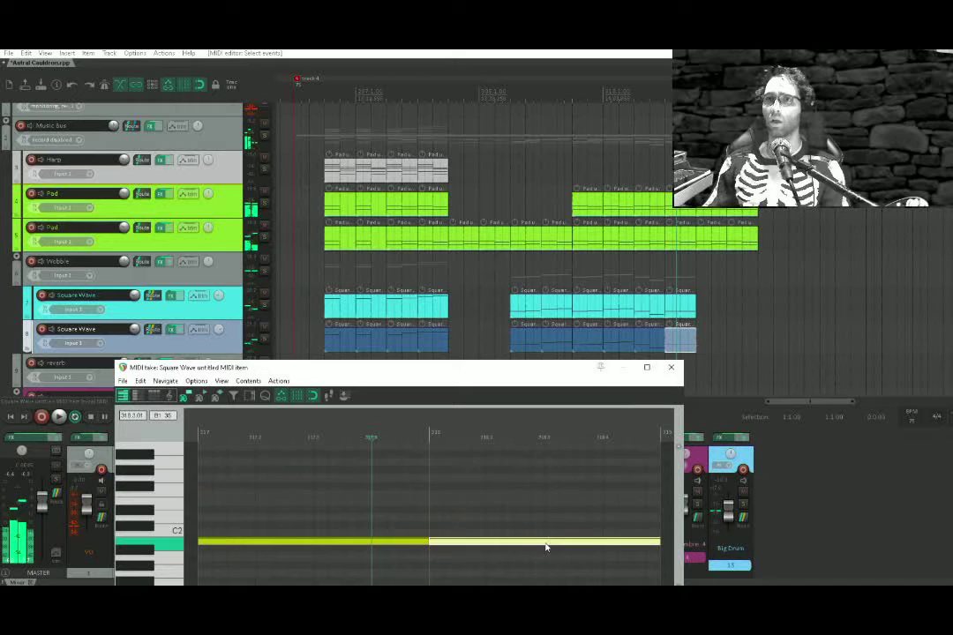
Raise the measure 318 note to E2 in both Square Wave items at measure 317 and audition the passage
left_click_drag(548, 547, 553, 502)
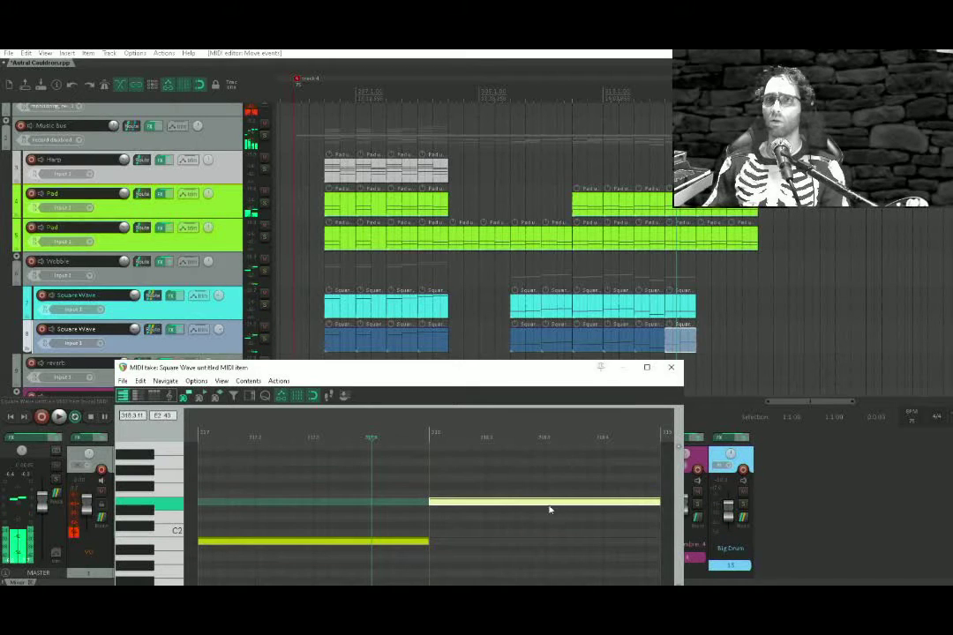
key("space")
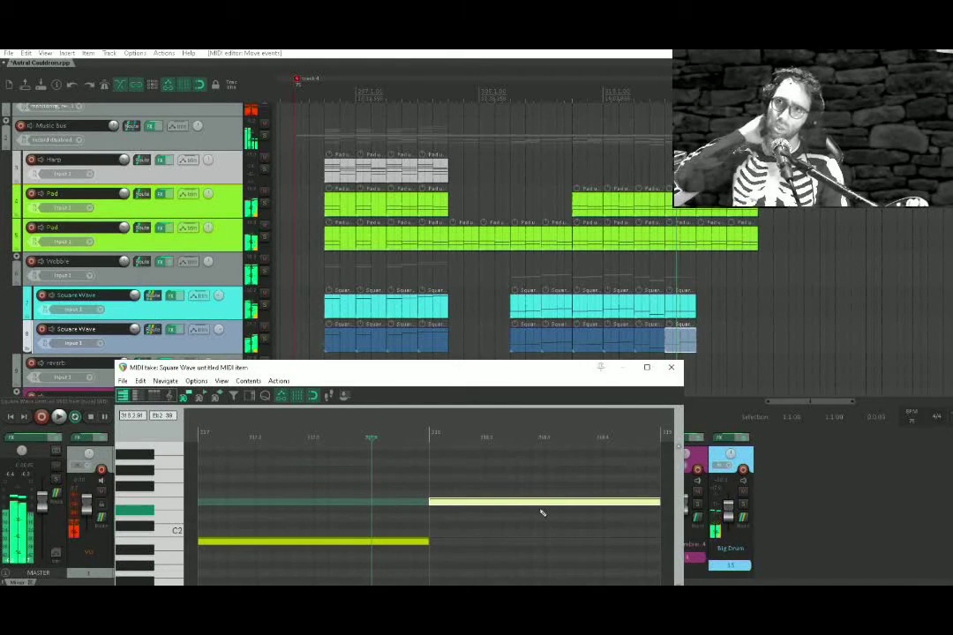
double_click(681, 305)
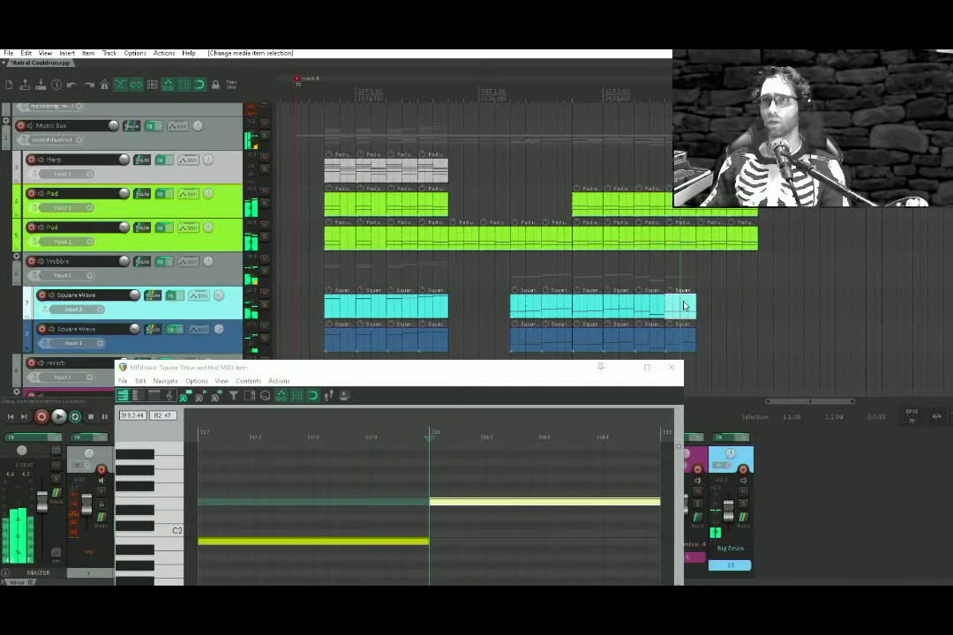
left_click_drag(410, 390, 418, 350)
key("Escape")
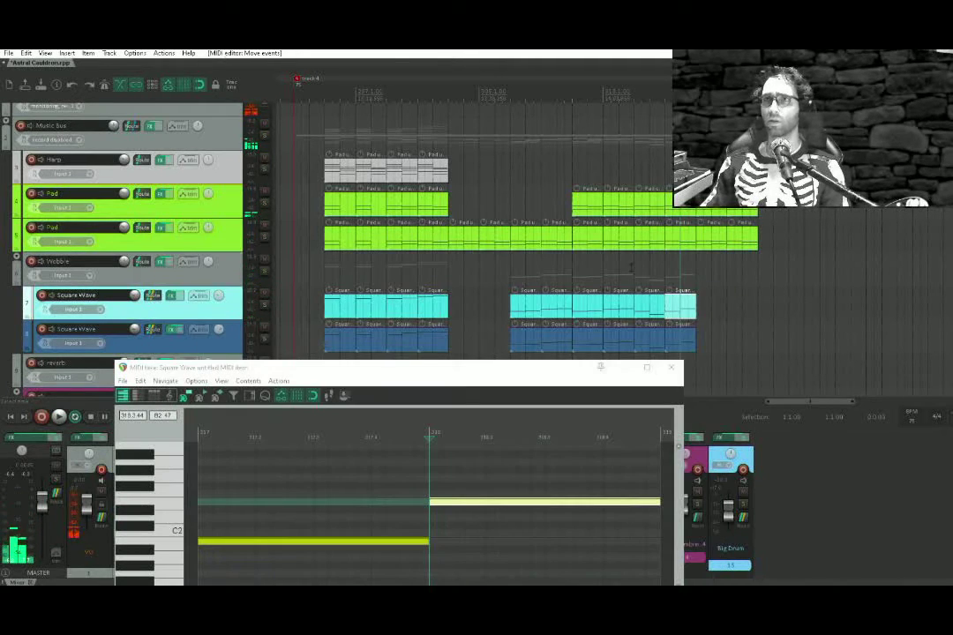
left_click(655, 312)
key("space")
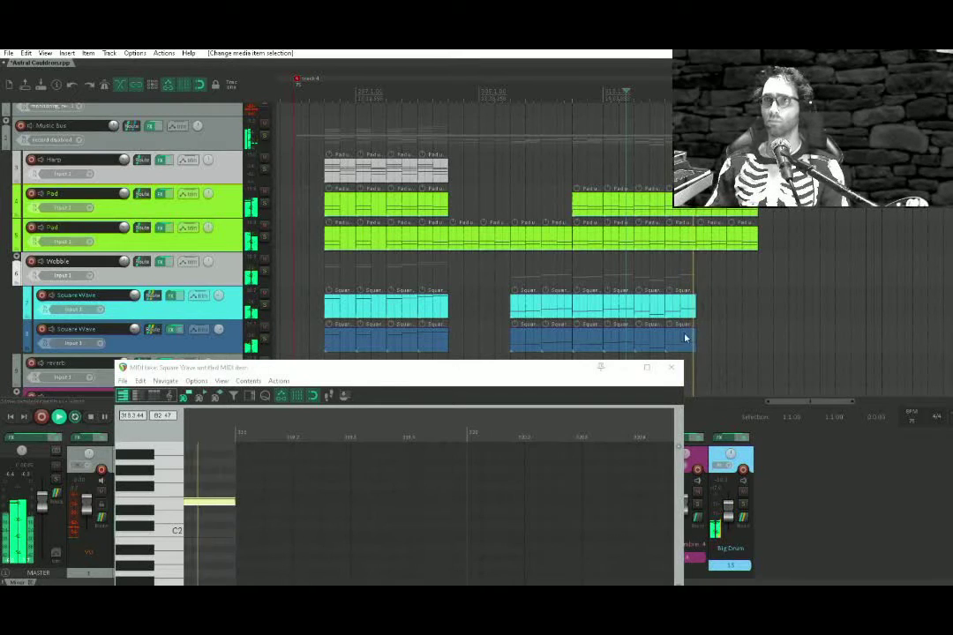
Duplicate the four Square Wave items between measures 315 and 319 to reach measure 323, and place the edit cursor at measure 319
left_click_drag(711, 312, 648, 351)
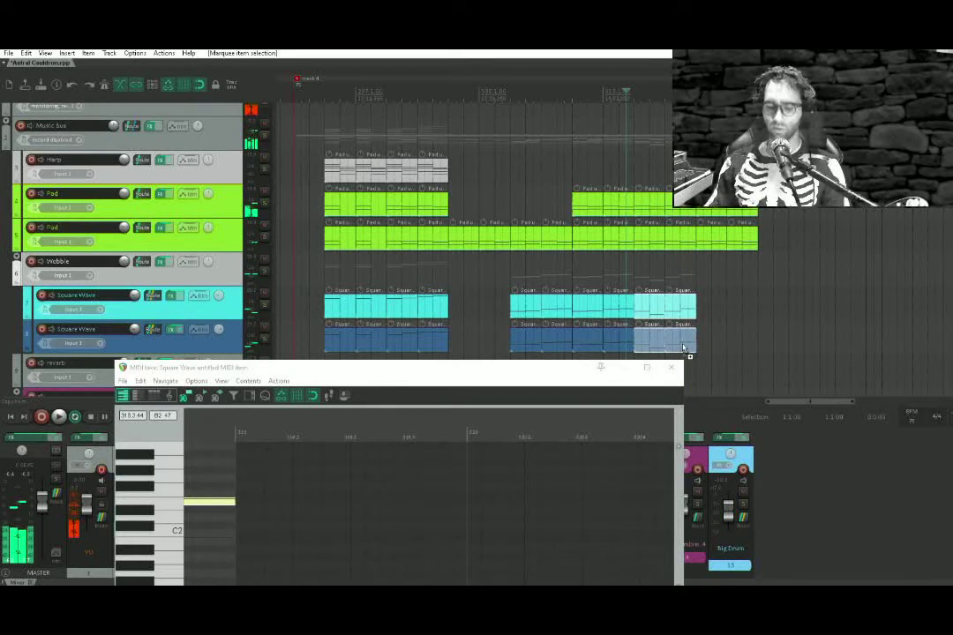
key("ctrl+d")
left_click(672, 368)
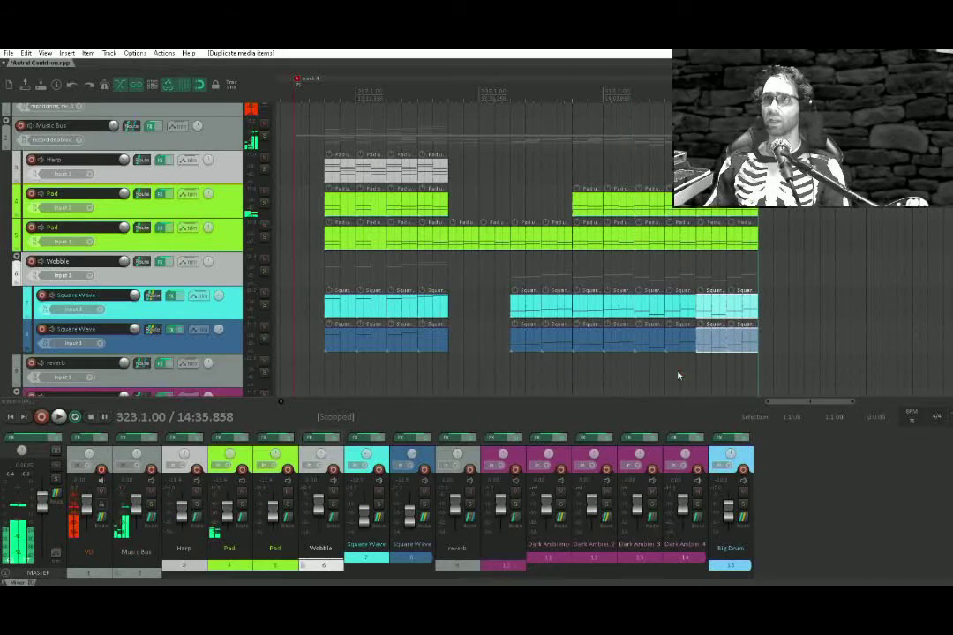
left_click_drag(683, 239, 590, 371)
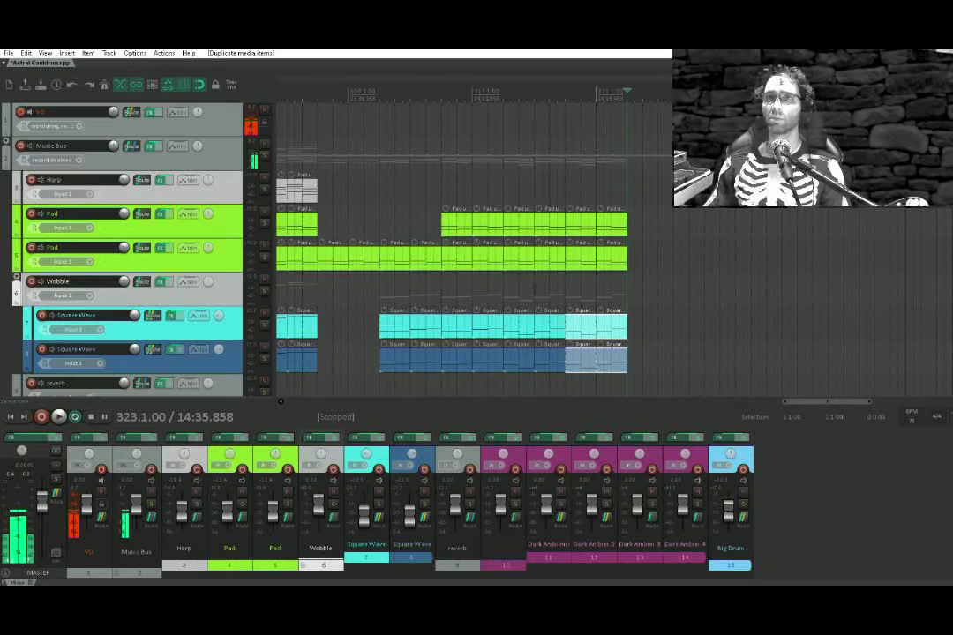
left_click(570, 190)
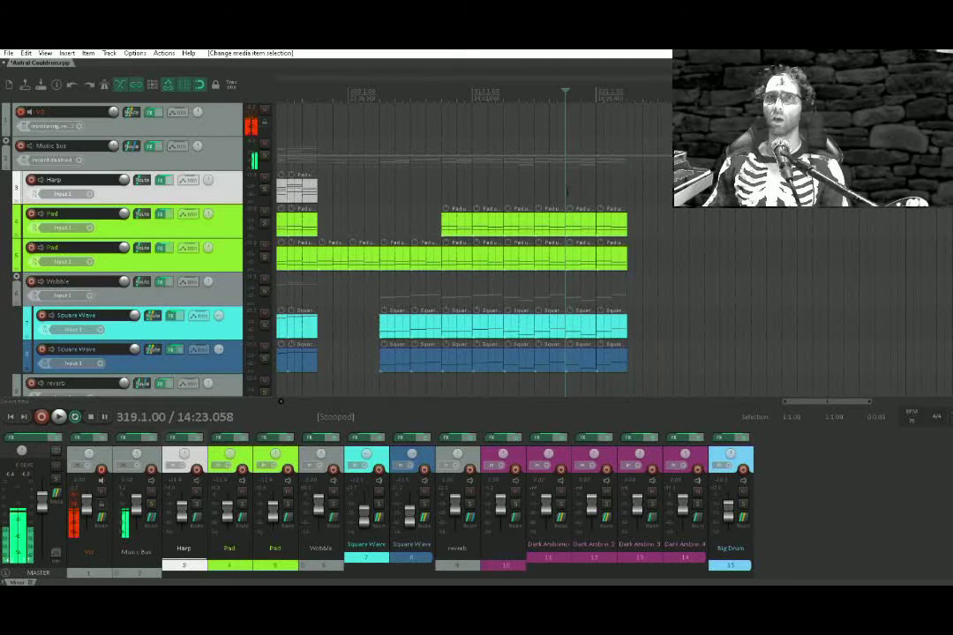
Insert a Harp MIDI item spanning measures 319 to 323 and open it for note editing
left_click_drag(566, 190, 633, 190)
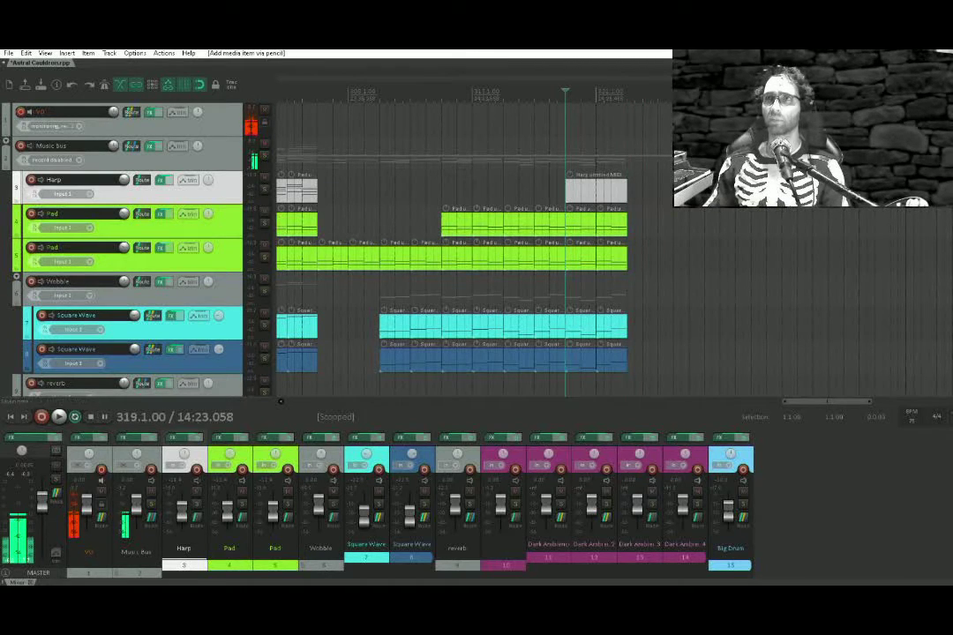
double_click(595, 191)
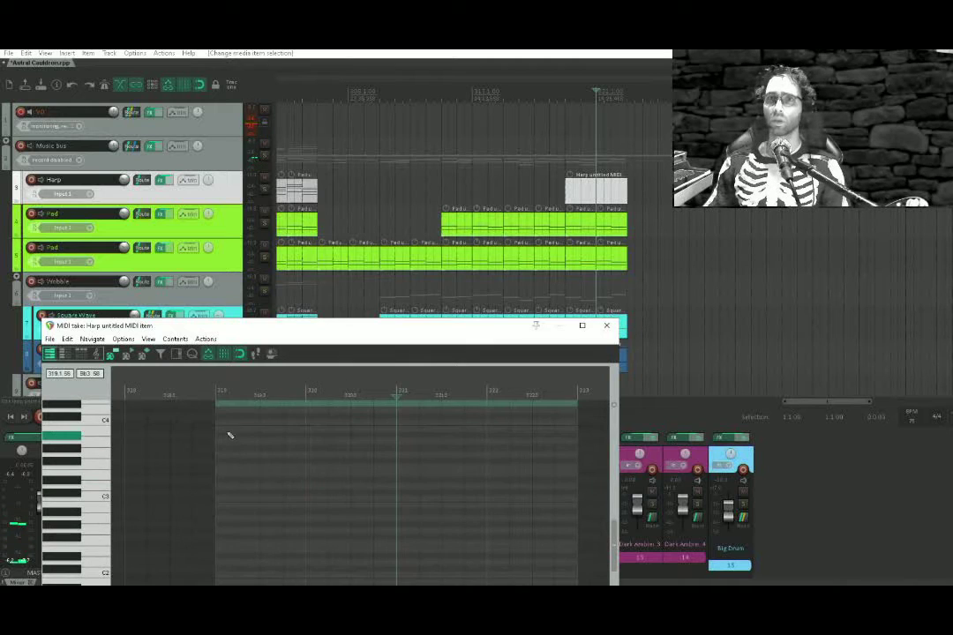
left_click(229, 425)
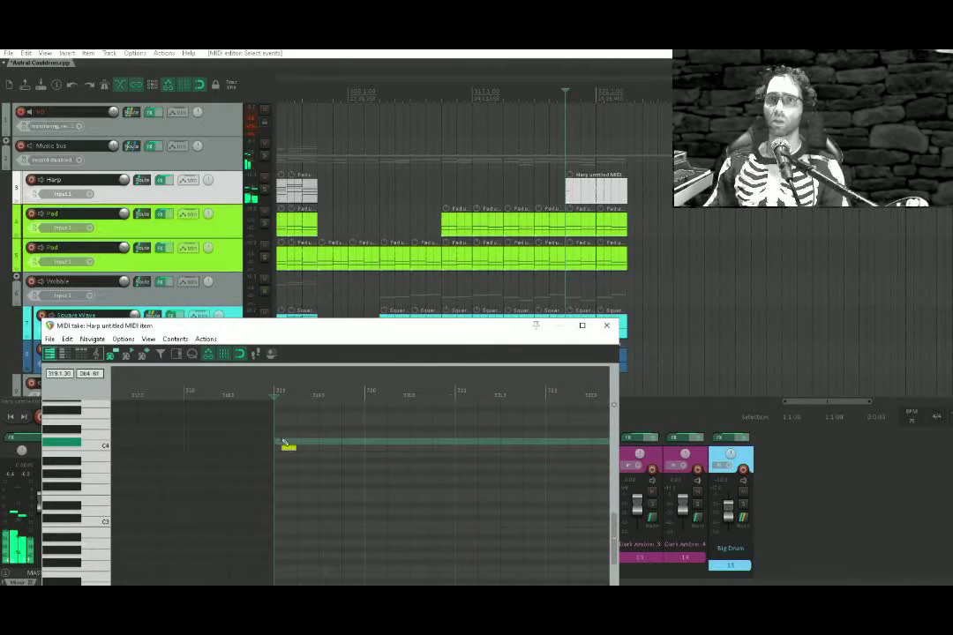
double_click(287, 445)
scroll(291, 443, "up", 3)
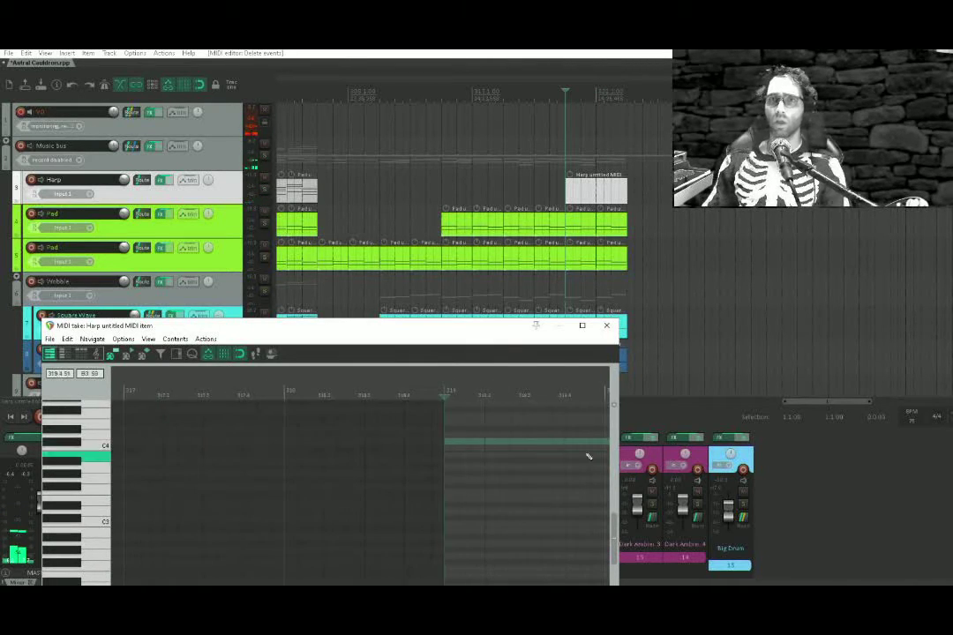
Switch the MIDI editor's 1/8 grid from triplet to straight
left_click_drag(472, 332, 588, 146)
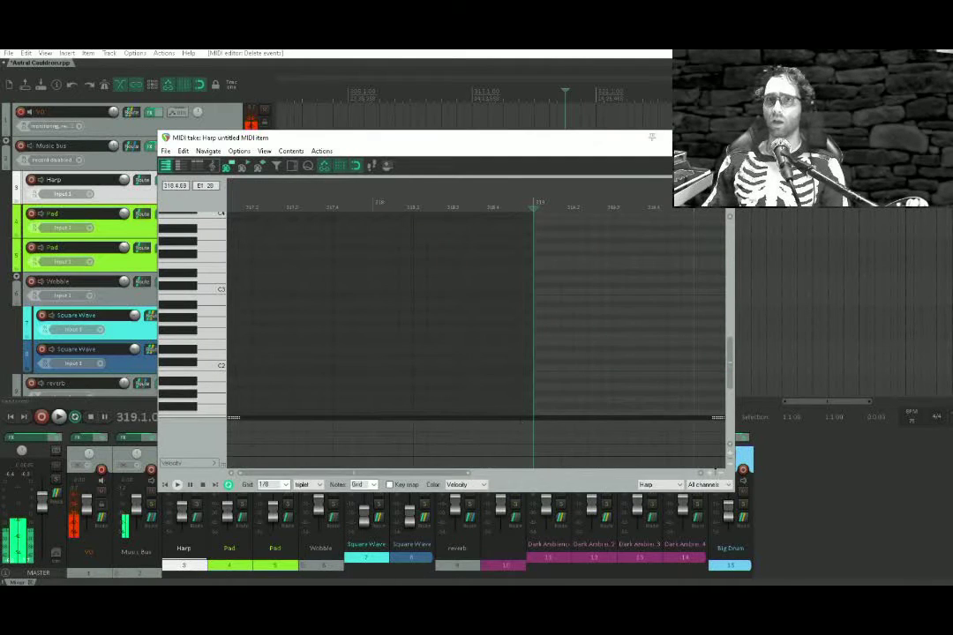
left_click(302, 484)
left_click(260, 411)
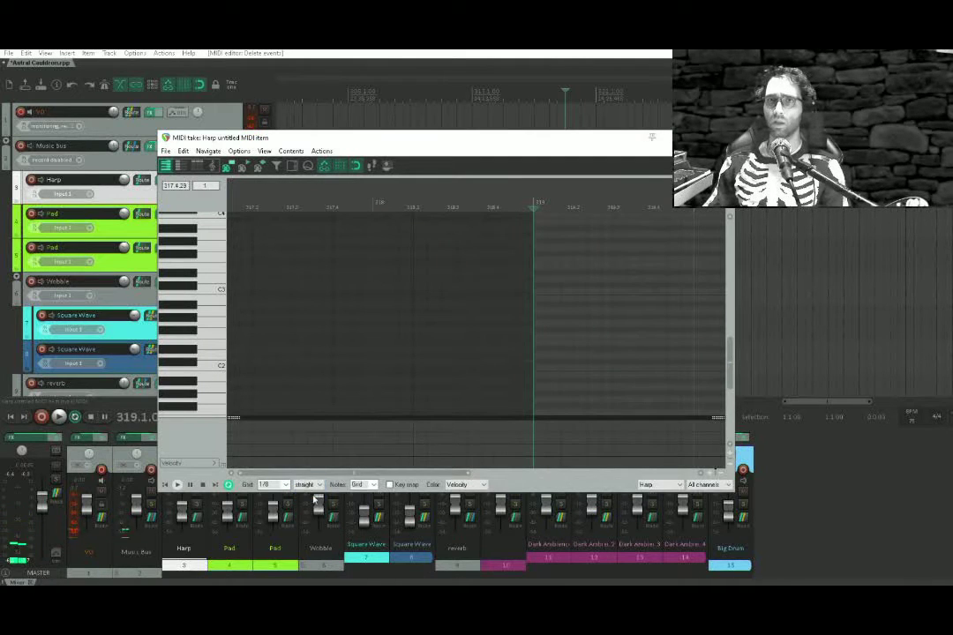
Write the Harp melody for measure 319 with alternating longer B4 and shorter Bb4 notes, auditioning it from measure 318.3
scroll(449, 389, "up", 3)
left_click_drag(405, 309, 420, 246)
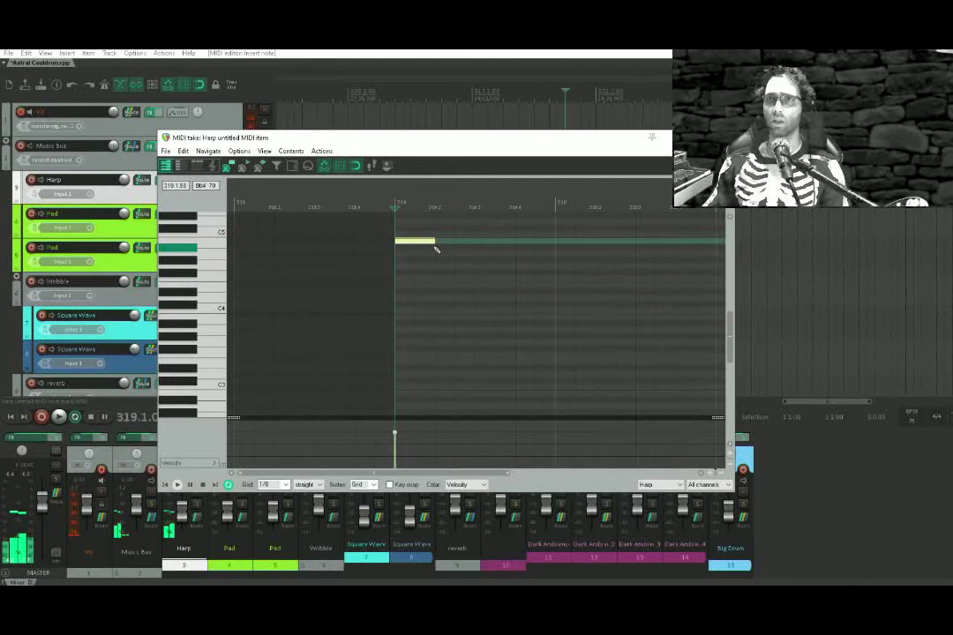
left_click(441, 247)
left_click_drag(456, 241, 495, 241)
key("space")
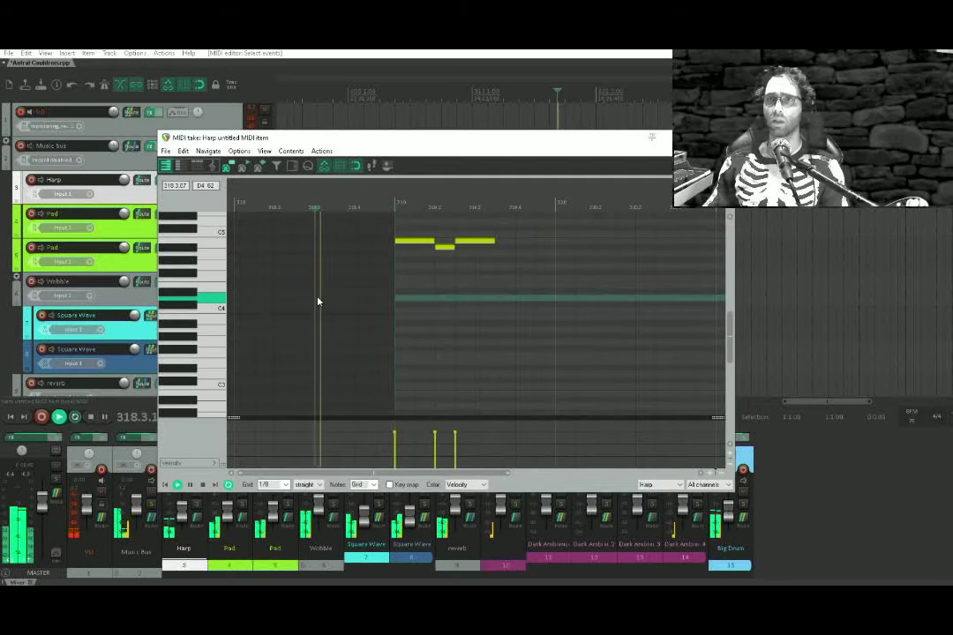
scroll(432, 300, "up", 2)
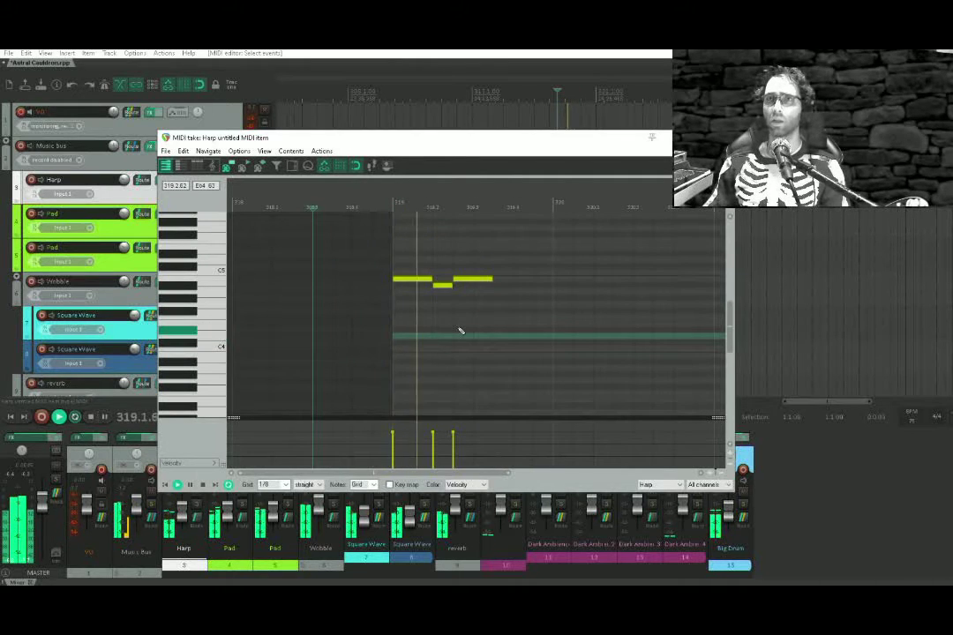
left_click(503, 285)
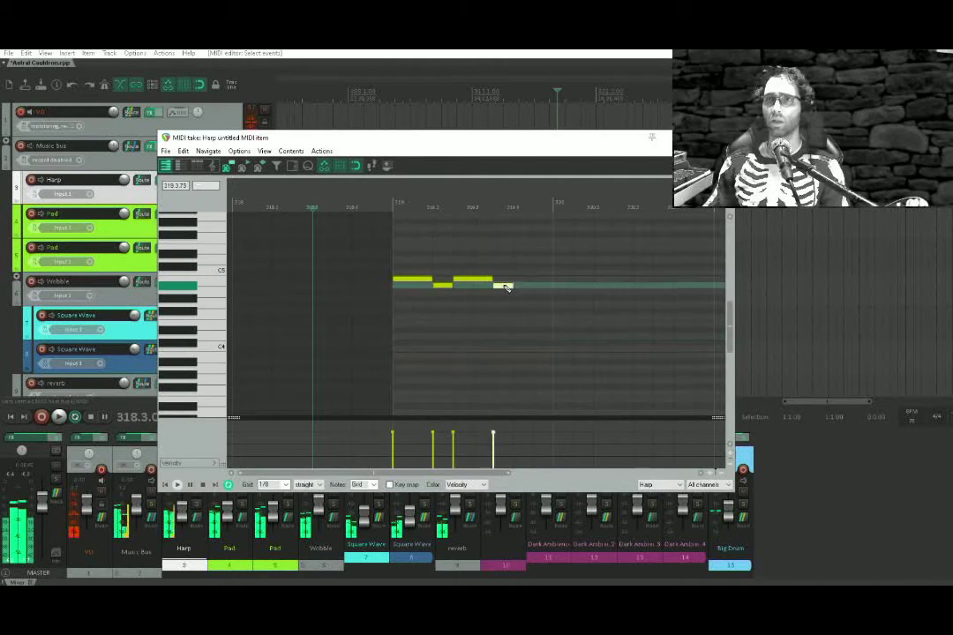
left_click_drag(521, 280, 539, 280)
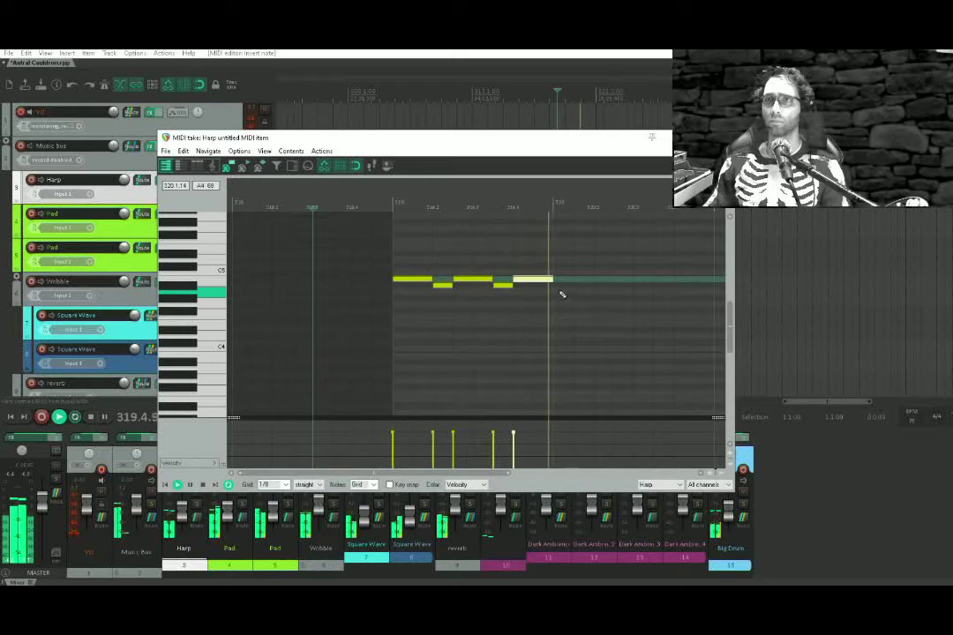
Fill measure 320 of the Harp item with alternating longer A4 and shorter G4 notes in the same rhythm
left_click(565, 285)
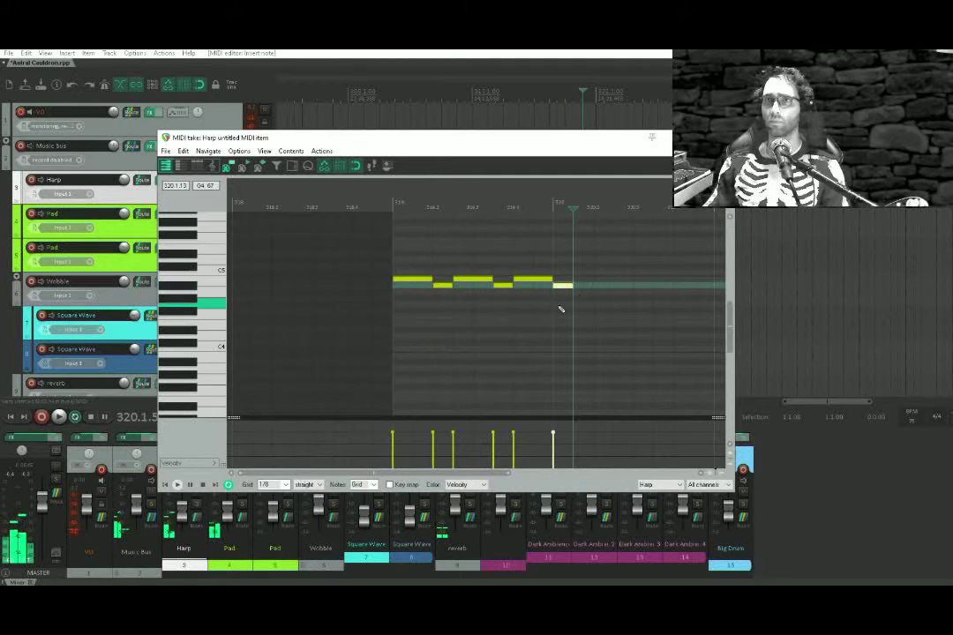
left_click(558, 310)
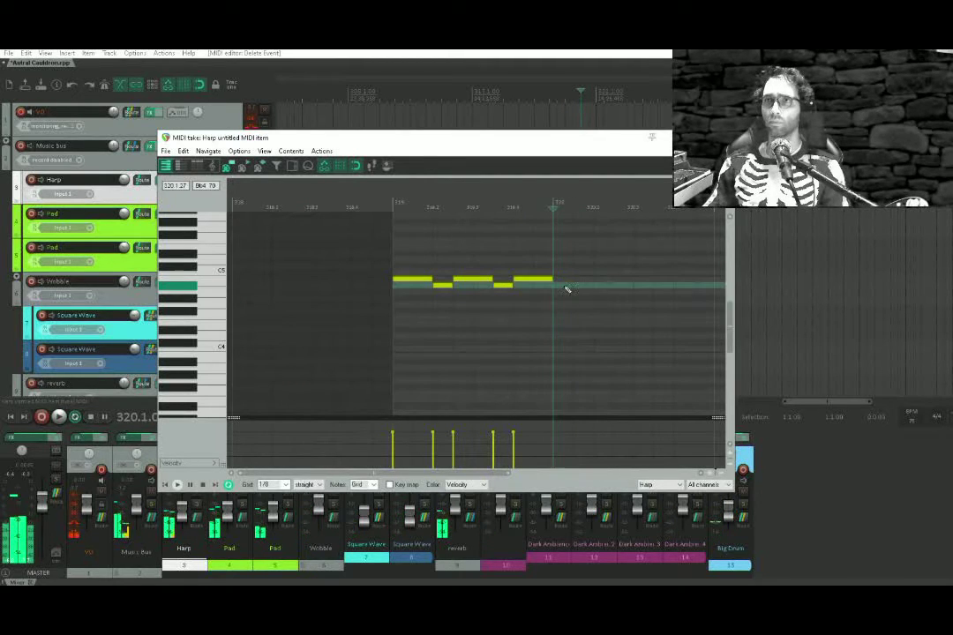
double_click(564, 286)
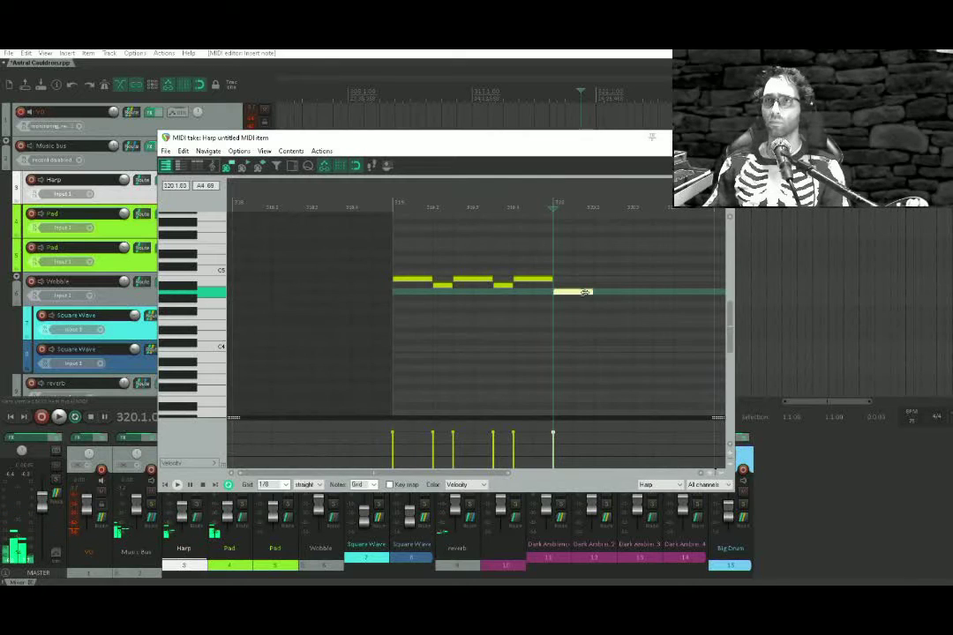
left_click(602, 295)
mouse_move(602, 296)
left_mouse_down()
mouse_move(602, 304)
mouse_move(649, 294)
left_mouse_up()
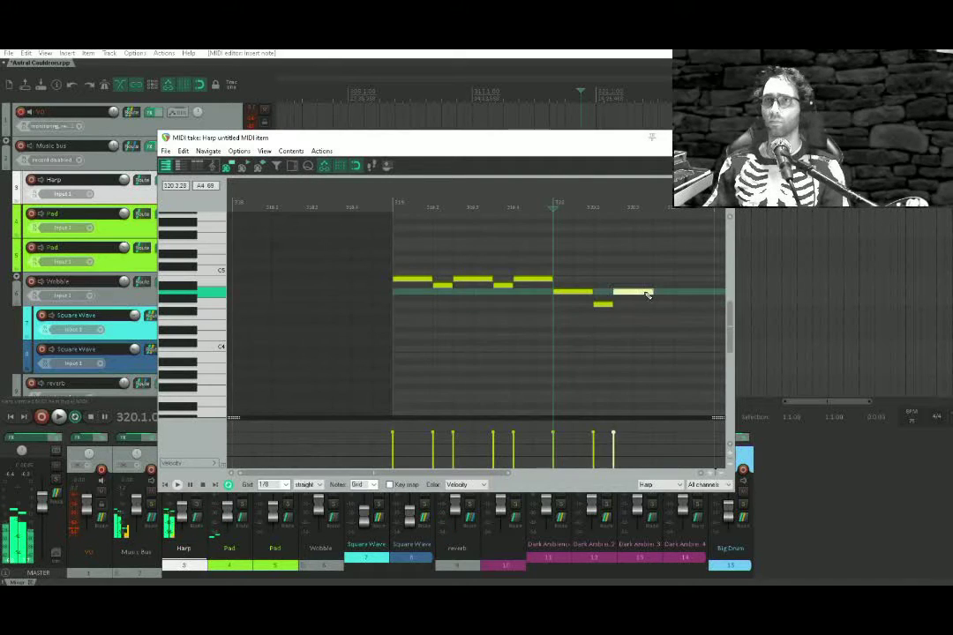
mouse_move(589, 305)
left_mouse_down()
mouse_move(588, 317)
mouse_move(644, 305)
left_mouse_up()
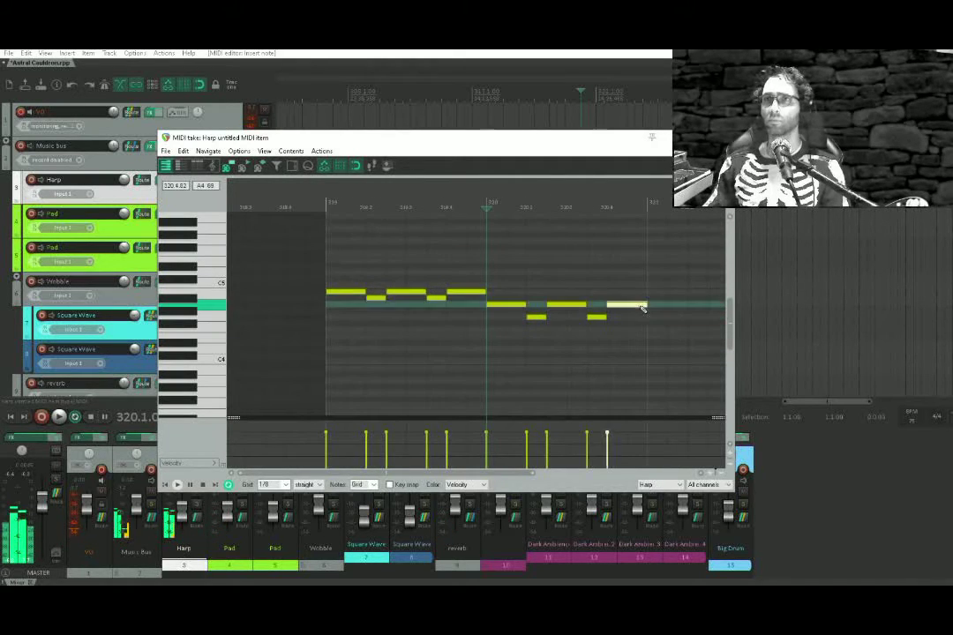
Audition the first two measures of the Harp melody from measure 318.4
left_click(279, 333)
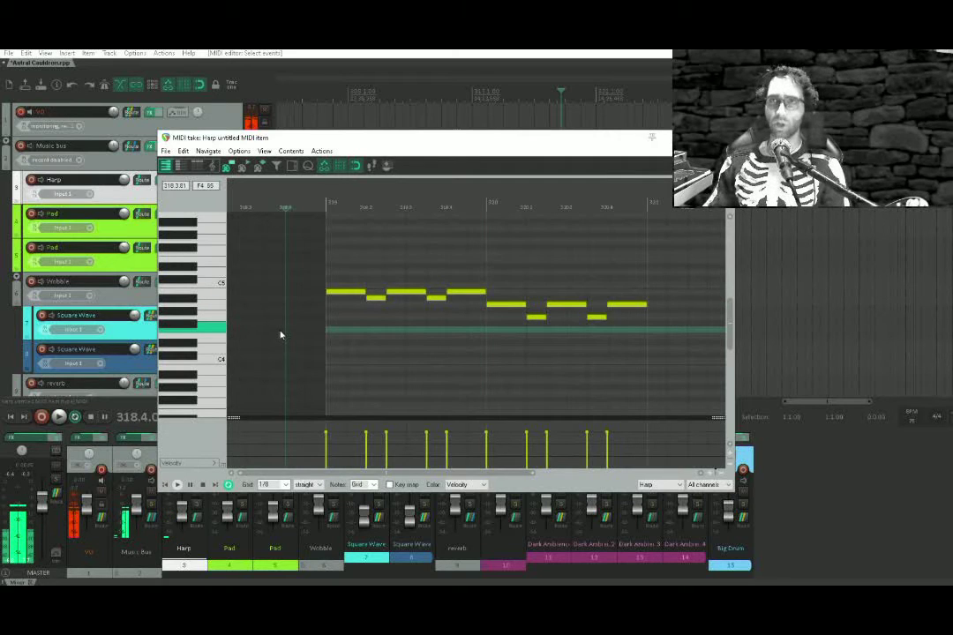
key("space")
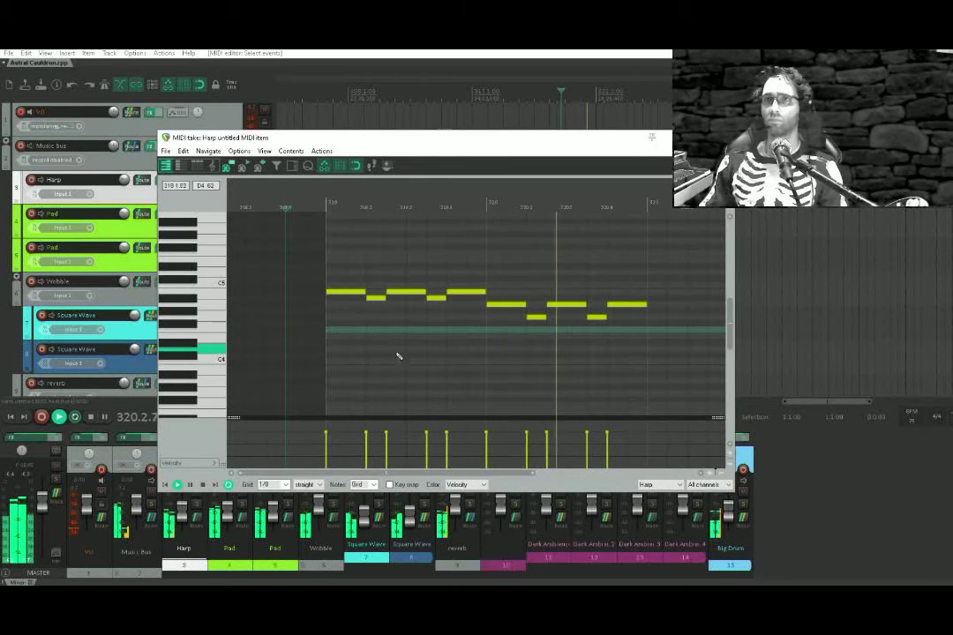
scroll(559, 312, "right", 5)
key("space")
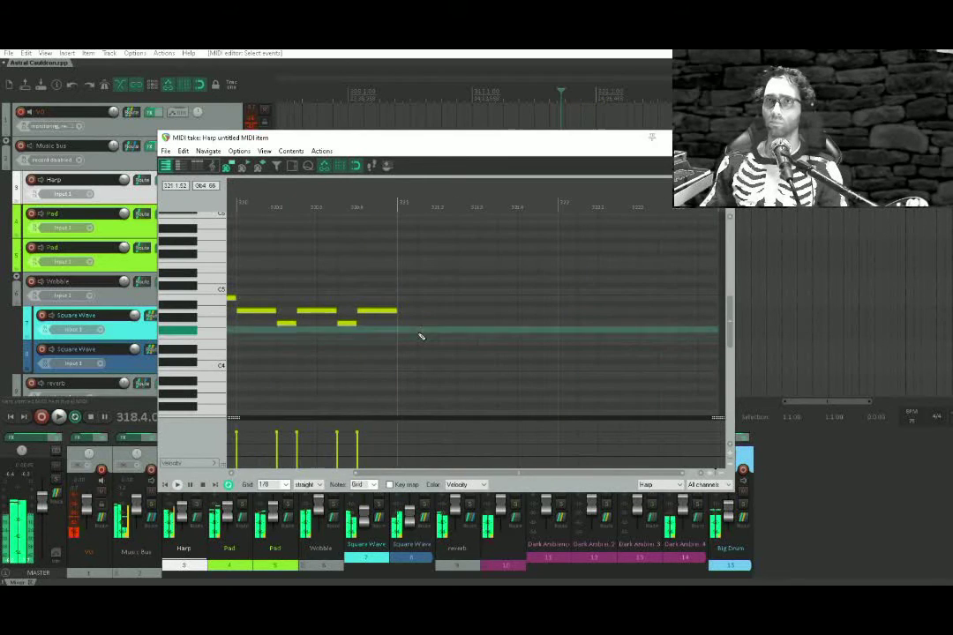
Fill measure 321 of the Harp item with alternating longer Gb4 and shorter E4 notes in the same rhythm
left_click_drag(421, 335, 447, 344)
double_click(424, 332)
left_click(414, 330)
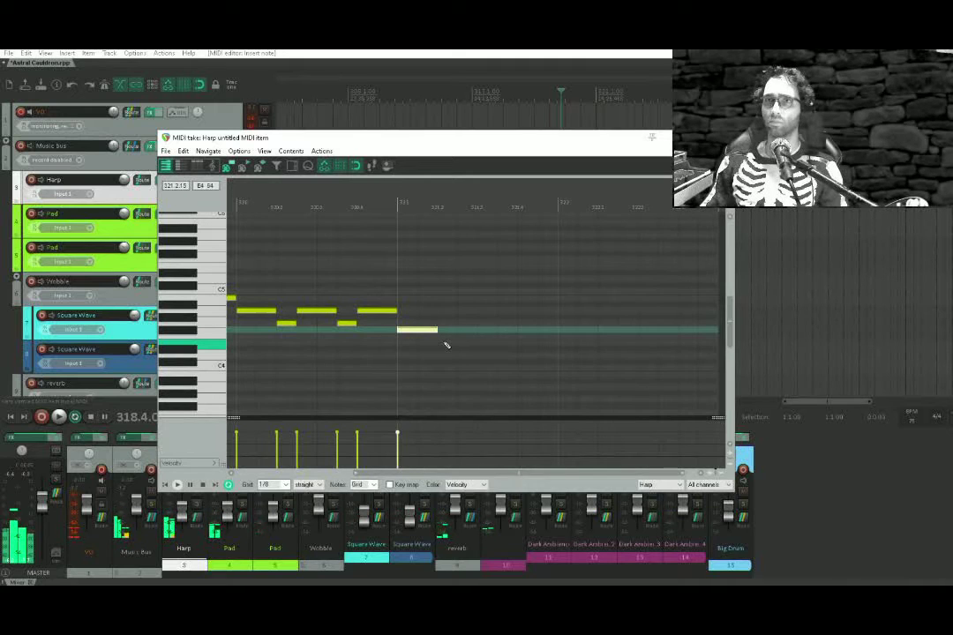
left_click(459, 343)
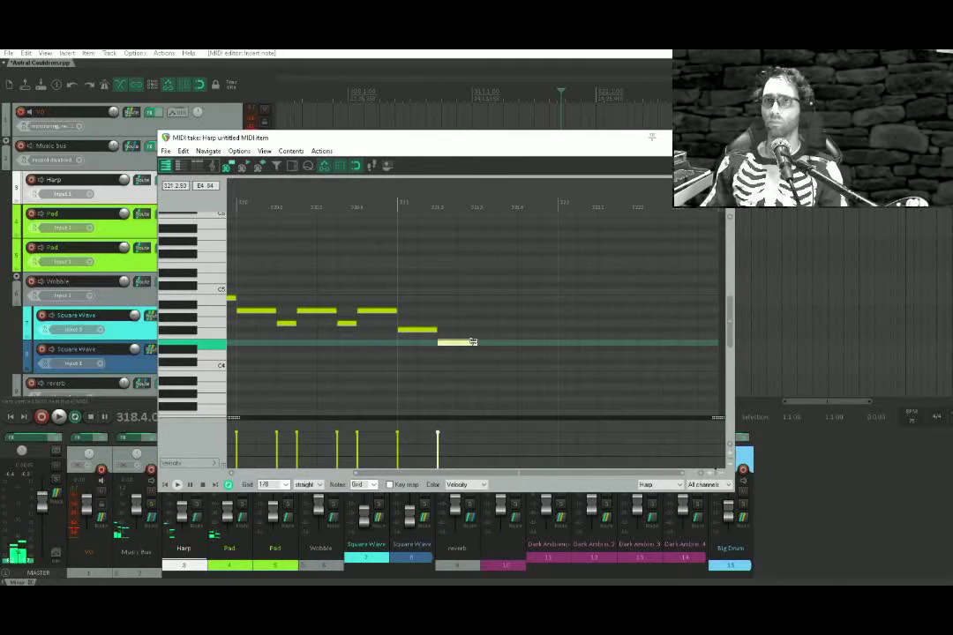
left_click(477, 330)
left_click_drag(478, 330, 658, 324)
left_click(517, 342)
Complete measure 322 of the Harp item with G4, Gb4, G4, A4 and Bb4, and close the MIDI editor
left_click(567, 323)
left_click(608, 330)
left_click(628, 324)
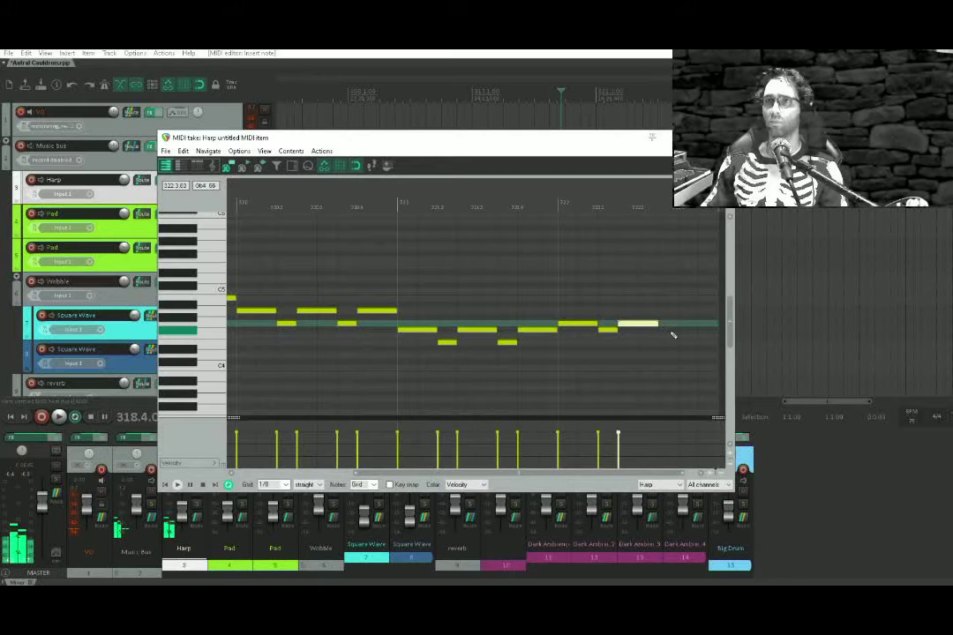
left_click(668, 311)
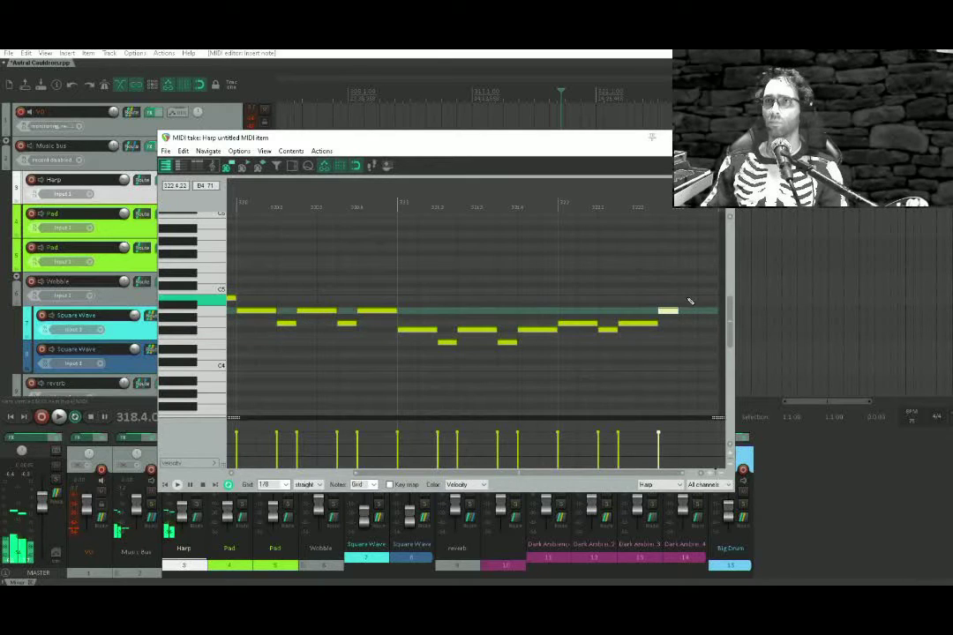
left_click(687, 304)
scroll(705, 311, "down", 2)
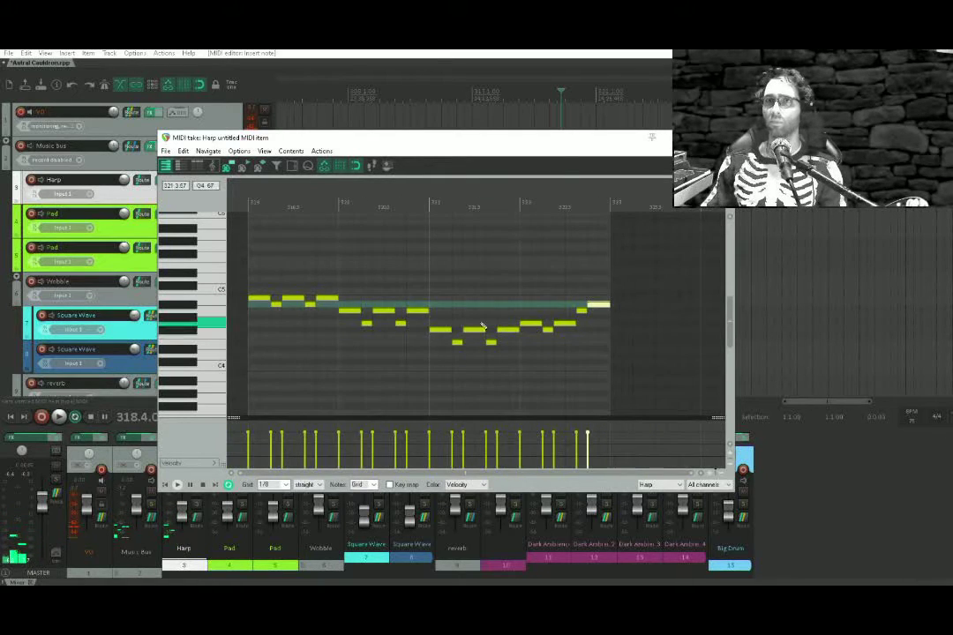
key("Escape")
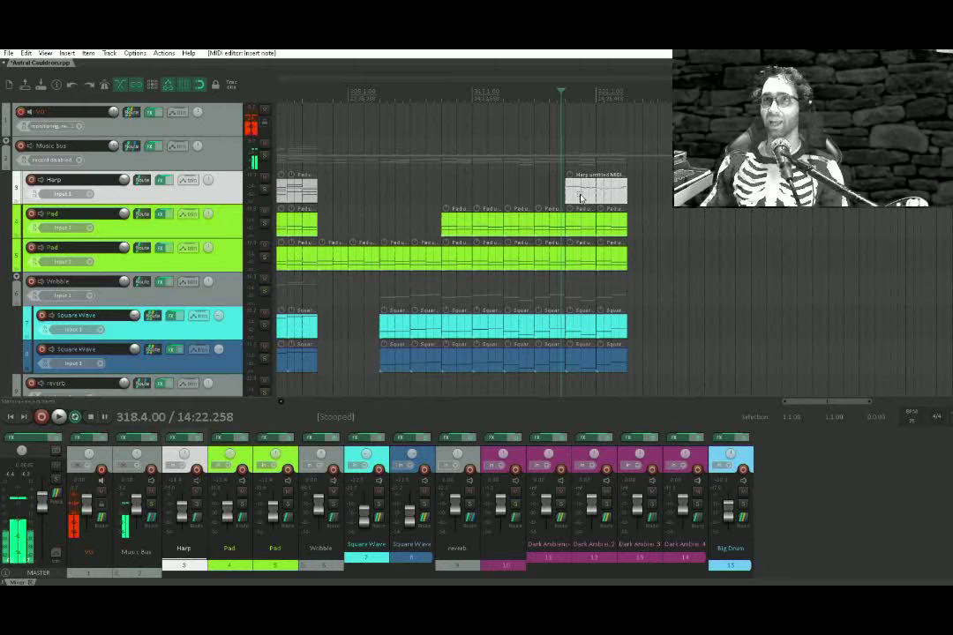
Duplicate the Harp, Pad, Square Wave and Big Drum items of measures 319 to 323 so they reach measure 327
left_click_drag(564, 176, 627, 356)
key("ctrl+d")
scroll(529, 187, "down", 5)
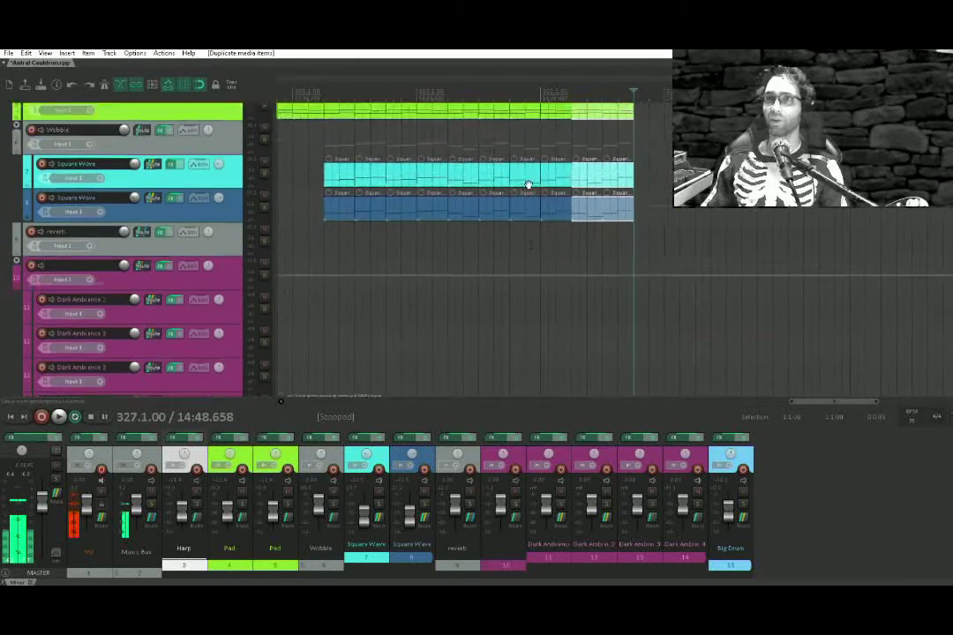
left_click(565, 379)
key("ctrl+d")
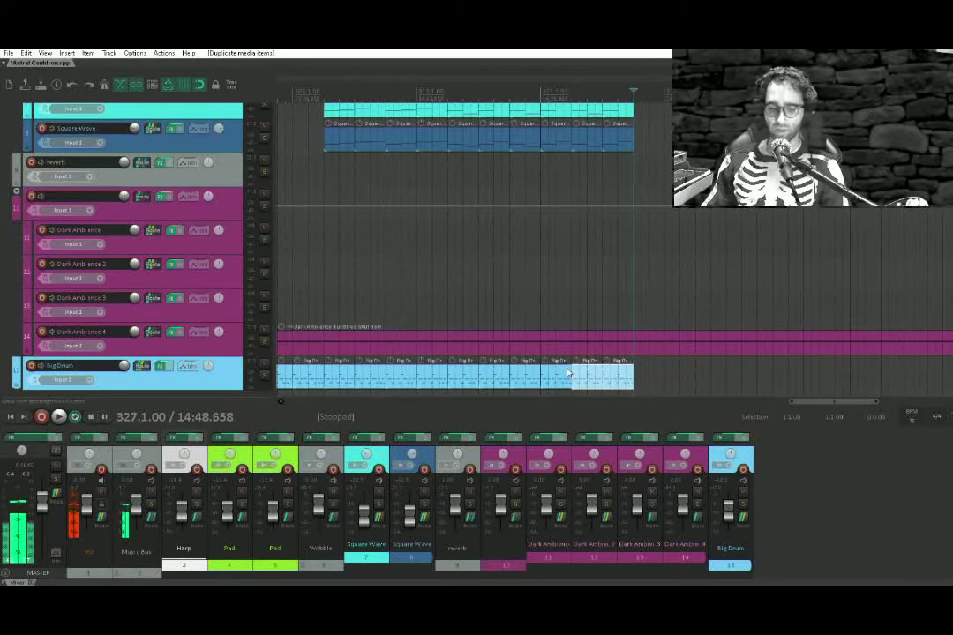
Play the arrangement from measure 318 to about measure 327 to review the Harp part
scroll(532, 192, "up", 5)
left_click(452, 130)
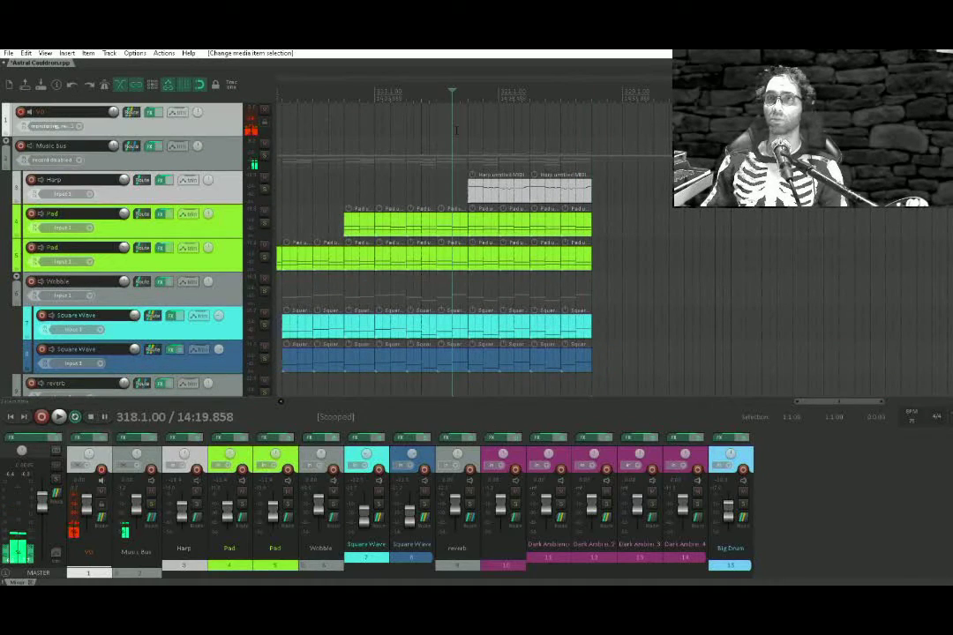
key("space")
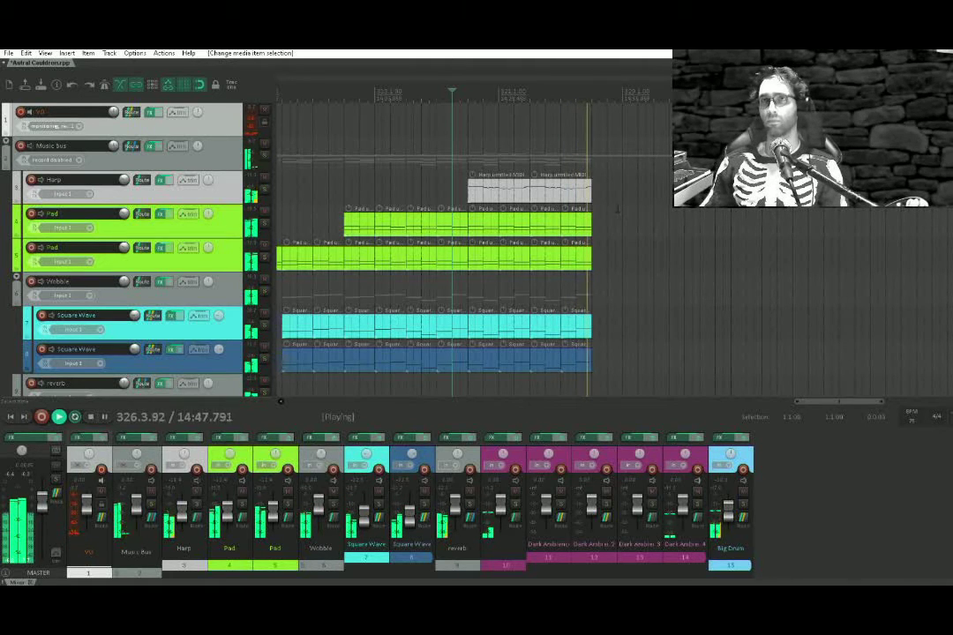
key("space")
Copy the last Harp item and the Pad items above and below to measures 327 to 331, and save the project
left_click_drag(628, 185, 614, 263)
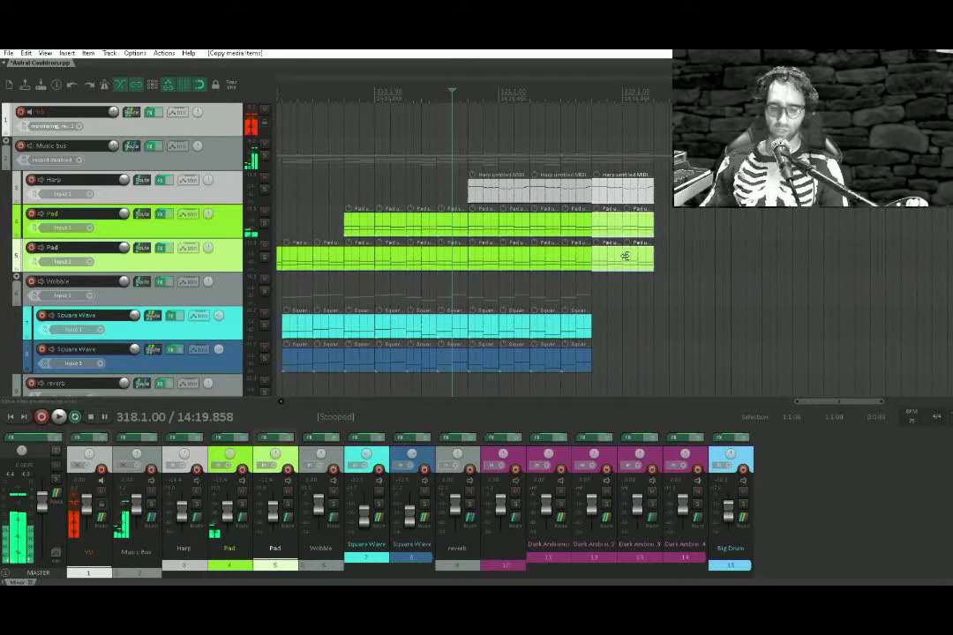
key("ctrl+s")
left_click_drag(687, 250, 625, 254)
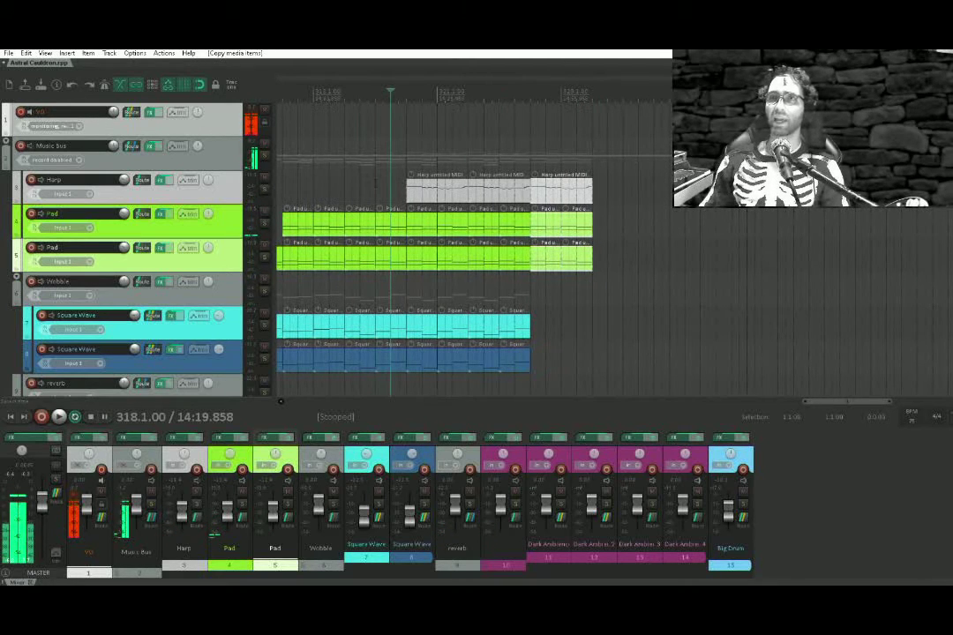
Open the Harp item at measure 327 to examine its notes, and close it again
left_click(553, 192)
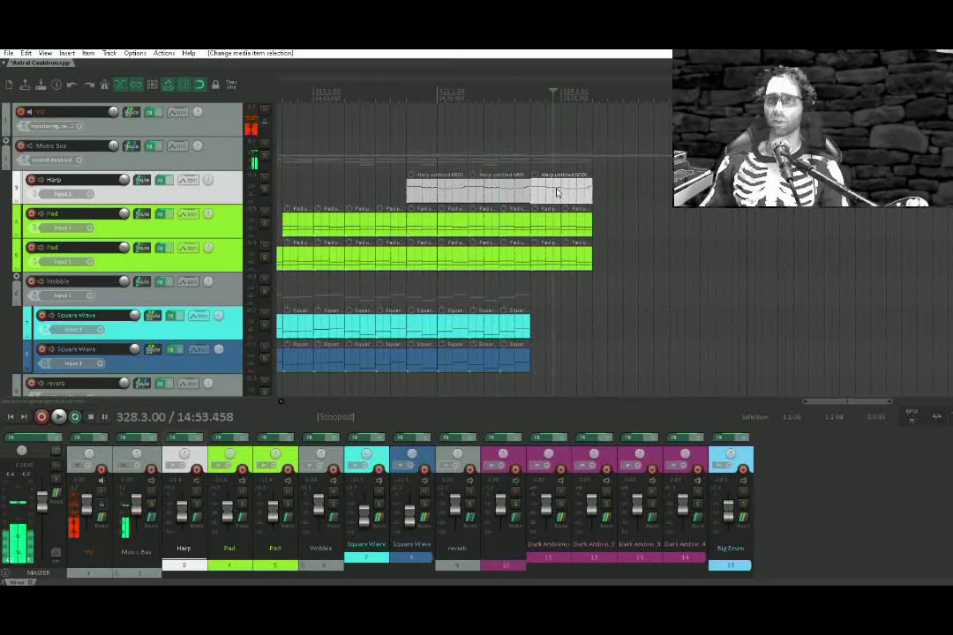
double_click(556, 192)
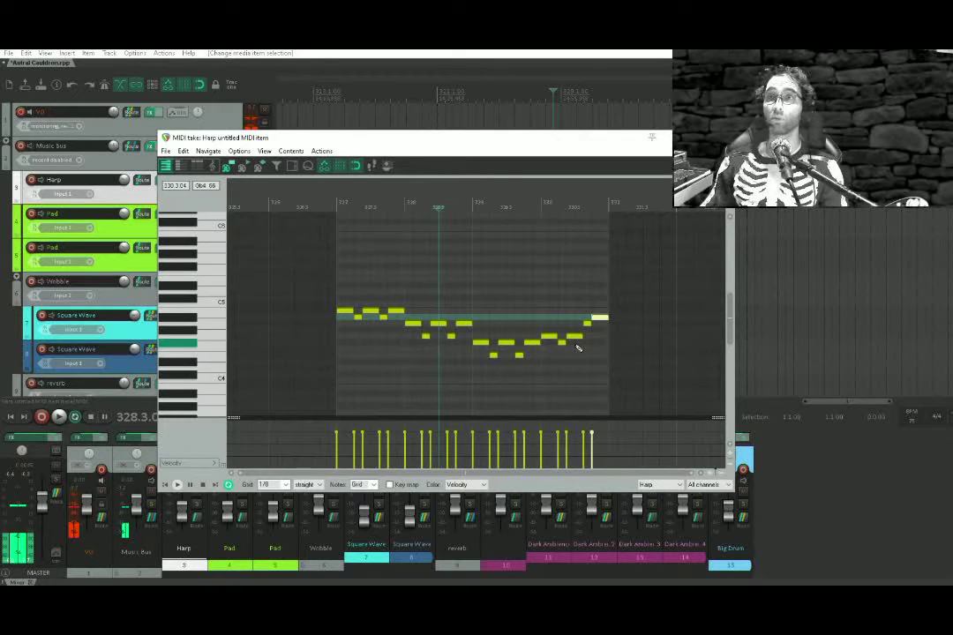
key("Escape")
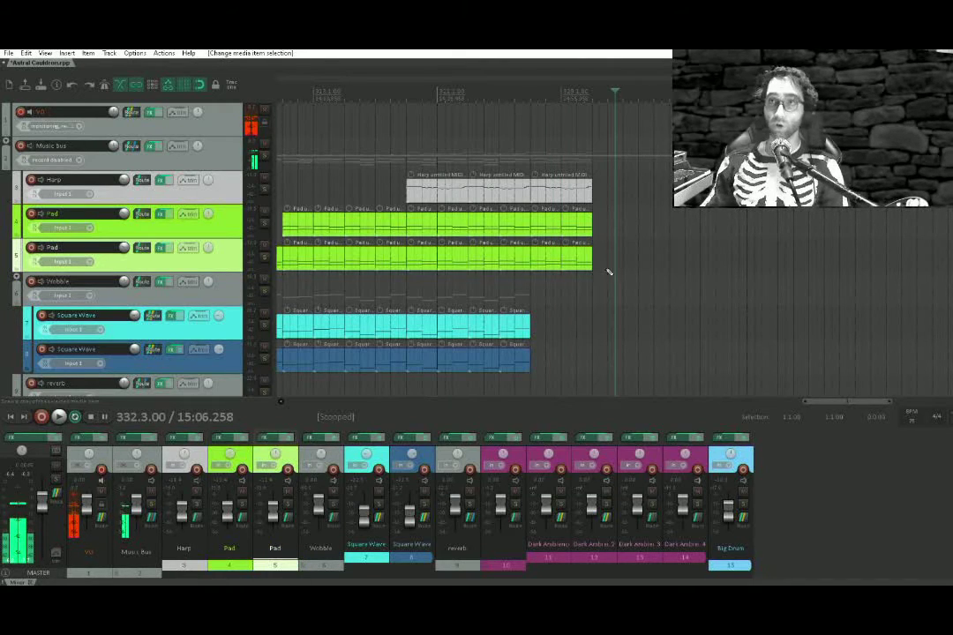
Select the Harp item starting at measure 327 and place the edit cursor at measure 328
left_click(543, 184)
left_click_drag(517, 366, 578, 510)
left_click_drag(595, 219, 604, 335)
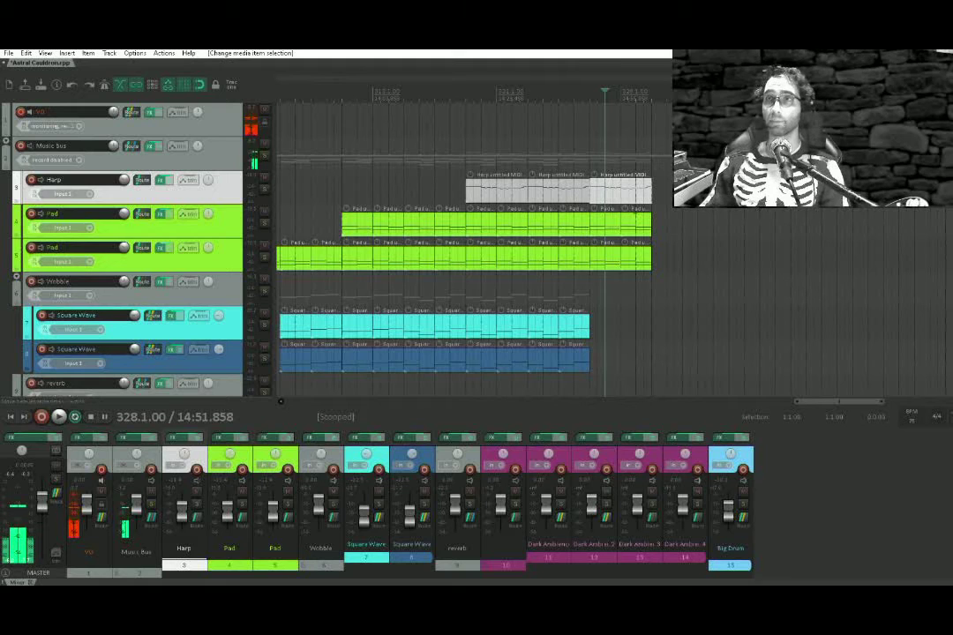
Open the Harp item starting at measure 327 for note editing
left_click(589, 288)
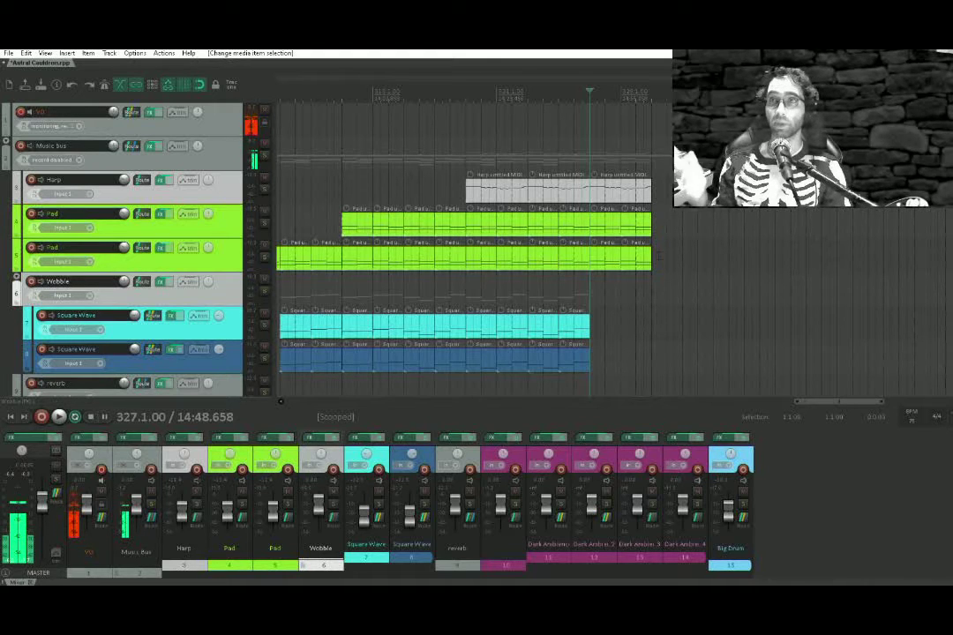
double_click(600, 184)
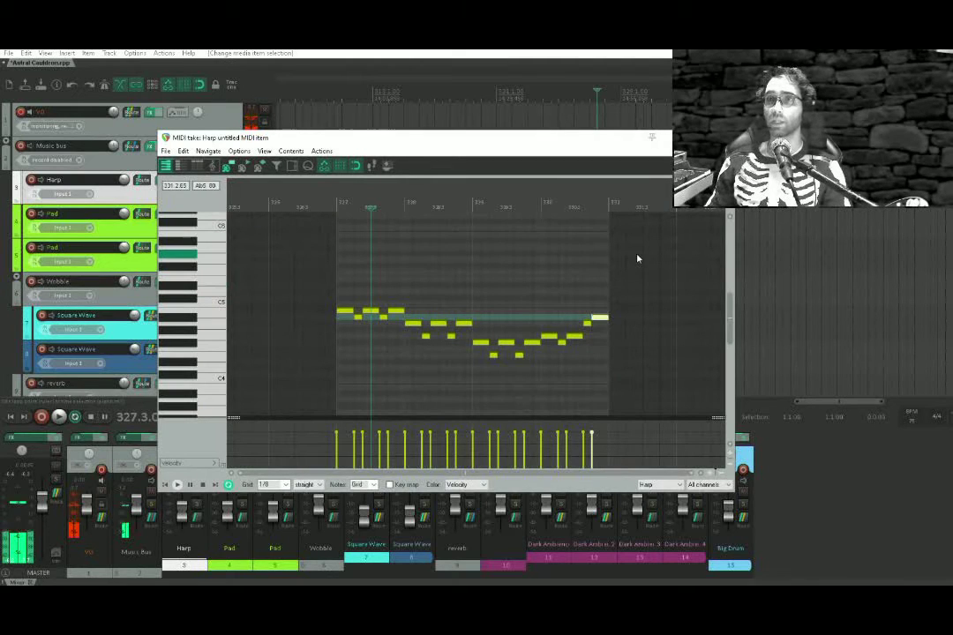
left_click_drag(642, 256, 362, 386)
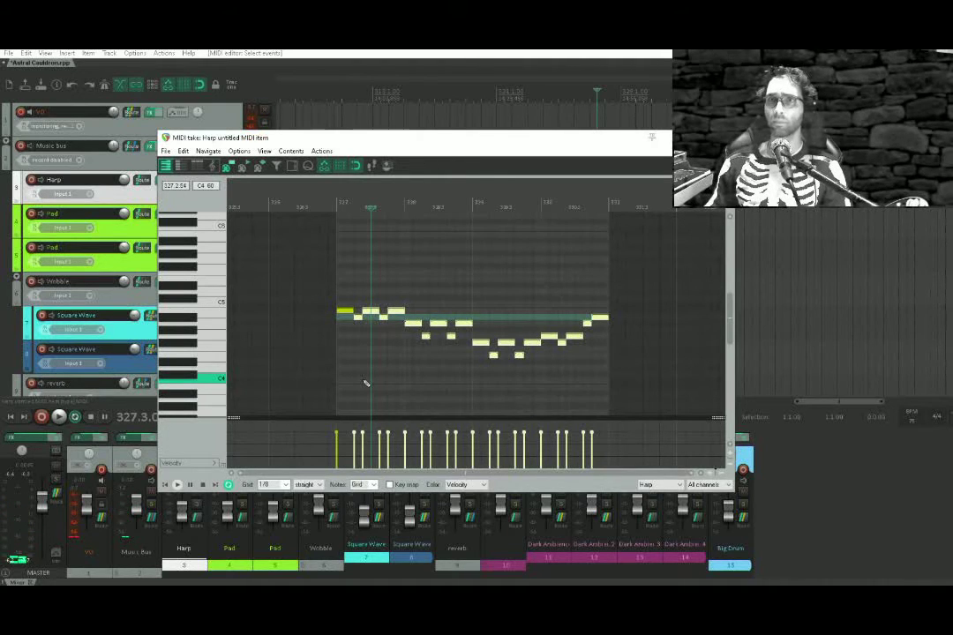
left_click(368, 379)
scroll(357, 362, "up", 3)
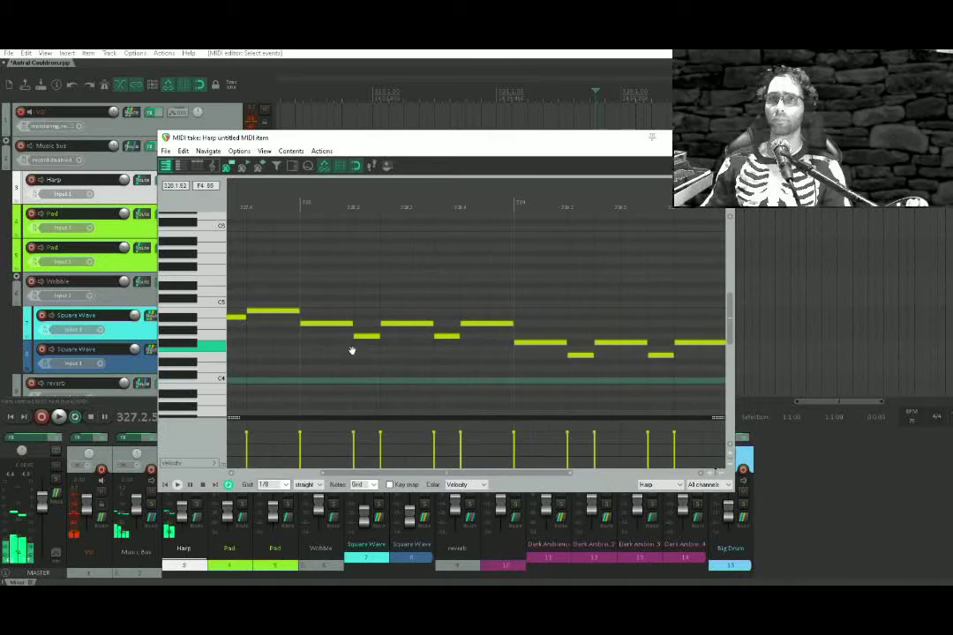
Delete the second, third and fourth notes in measure 327, extend the first note to beat 3, and play it back
double_click(366, 306)
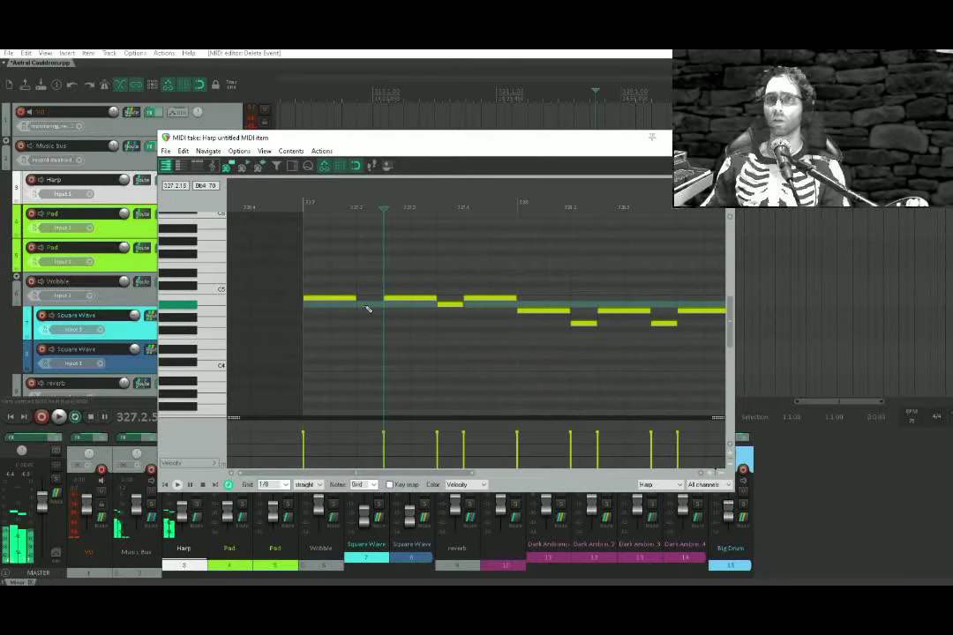
left_click_drag(395, 290, 451, 333)
key("Delete")
left_click_drag(356, 298, 409, 297)
key("space")
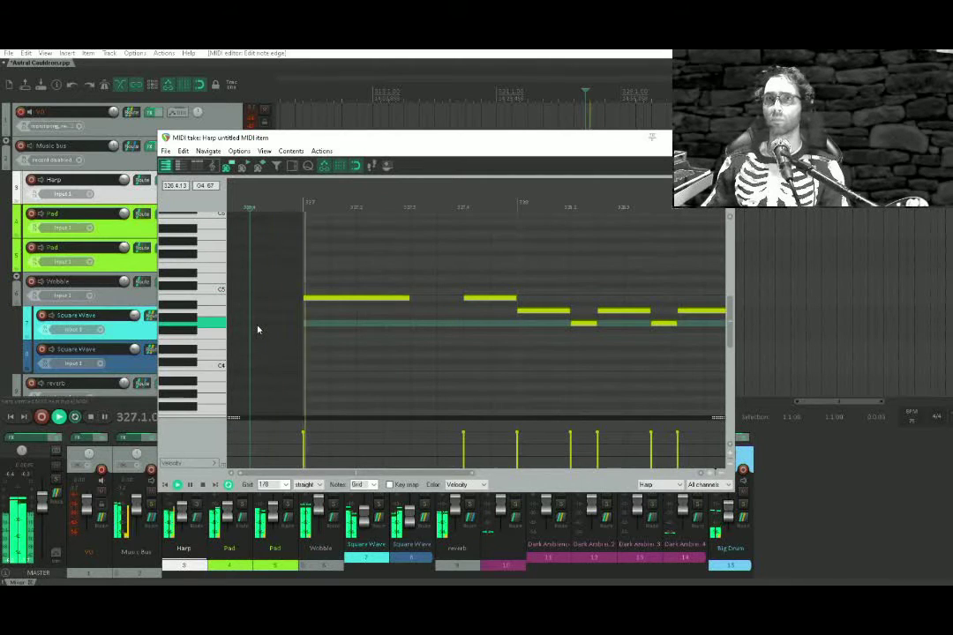
key("space")
Add Bb4 and B4 eighth notes from beat 3 of measure 327, raise the beat-4 note to Db5, and play the phrase
left_click(422, 305)
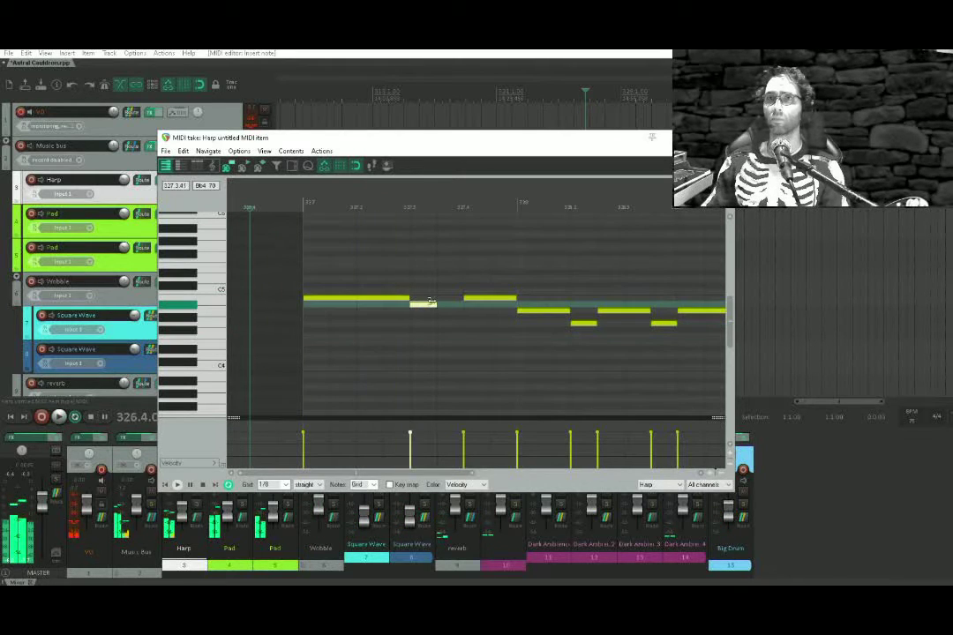
left_click(455, 291)
left_click_drag(457, 292, 483, 285)
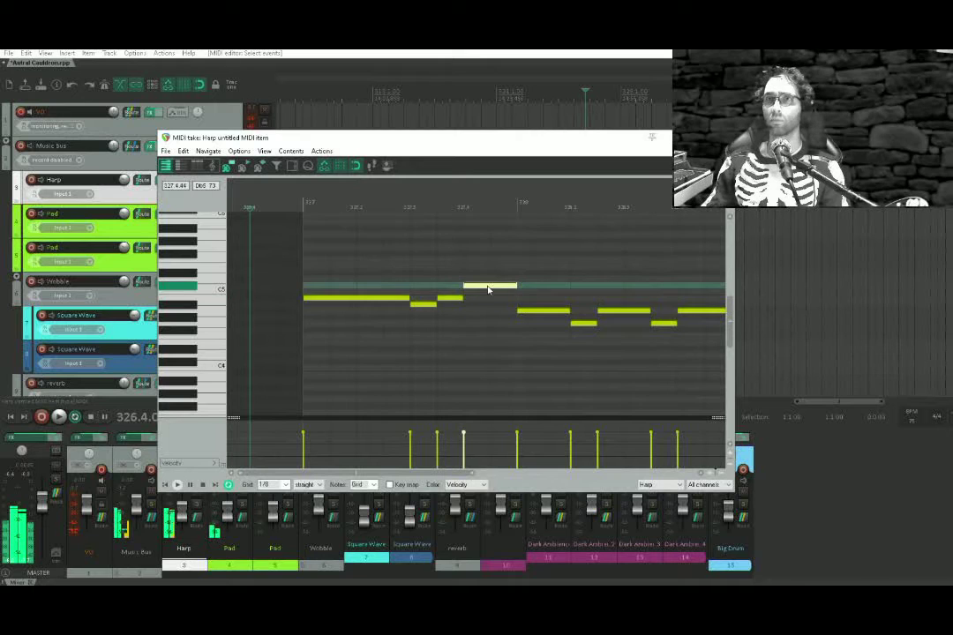
left_click(527, 312)
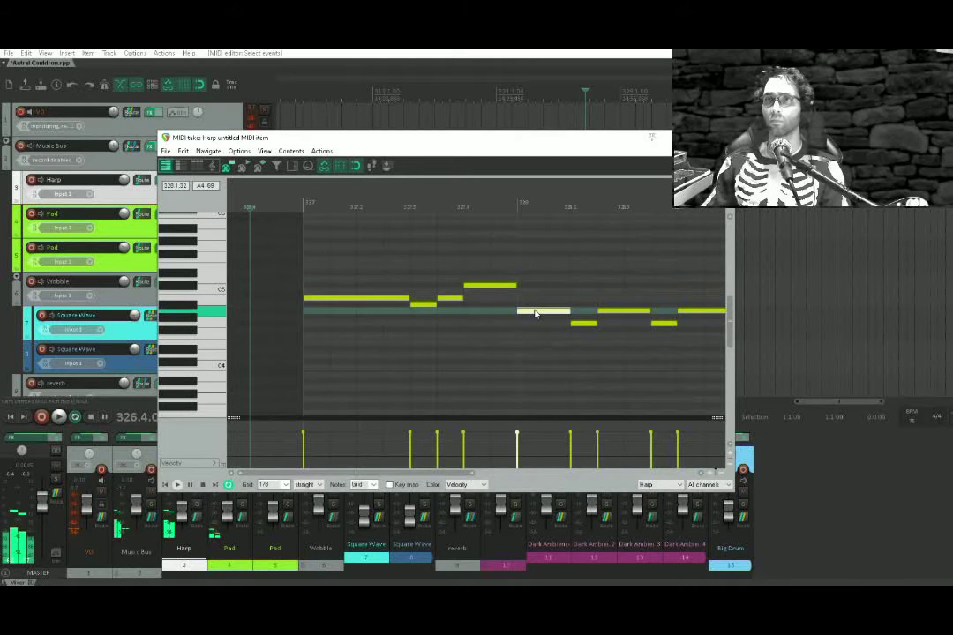
mouse_move(535, 313)
left_mouse_down()
mouse_move(534, 272)
mouse_move(508, 310)
mouse_move(549, 313)
left_mouse_up()
left_click(324, 338)
key("space")
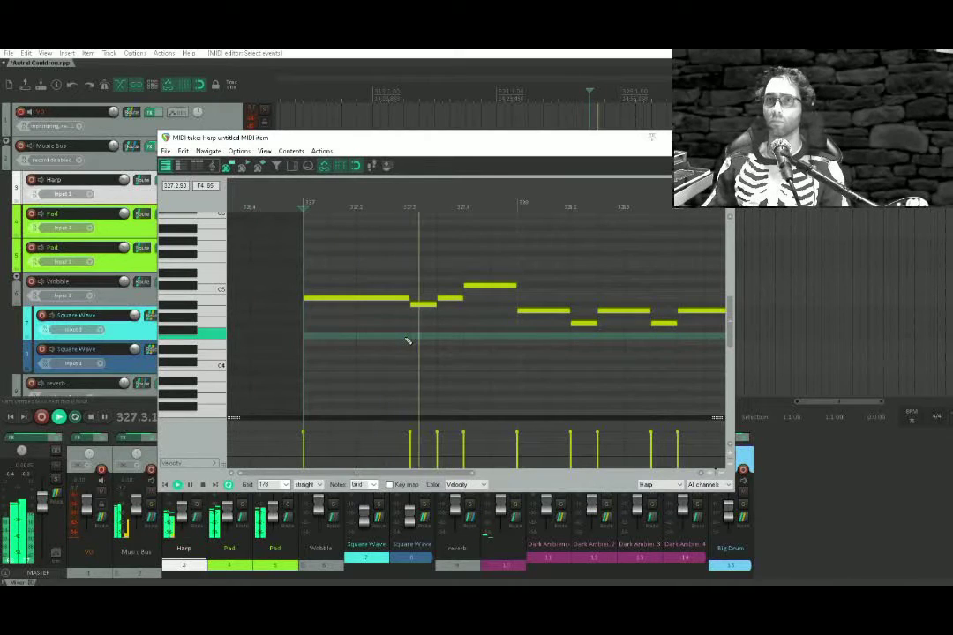
key("space")
Rework measure 328 into A4 and G4 quarter notes followed by A4, B4, C5 and A4 eighth notes
left_click(580, 323)
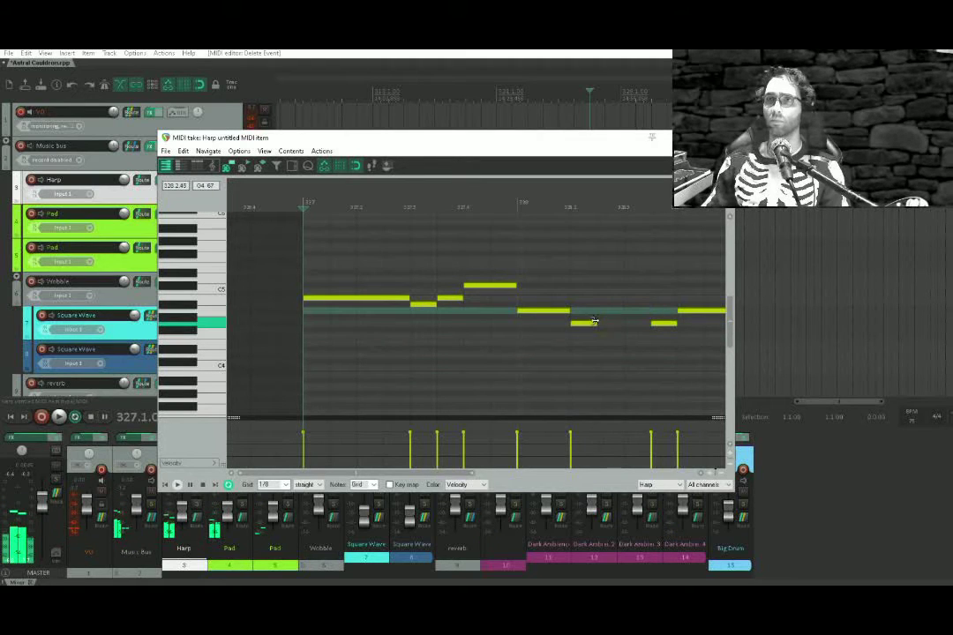
mouse_move(593, 323)
left_mouse_down()
mouse_move(633, 314)
mouse_move(654, 323)
mouse_move(493, 336)
left_mouse_up()
double_click(657, 324)
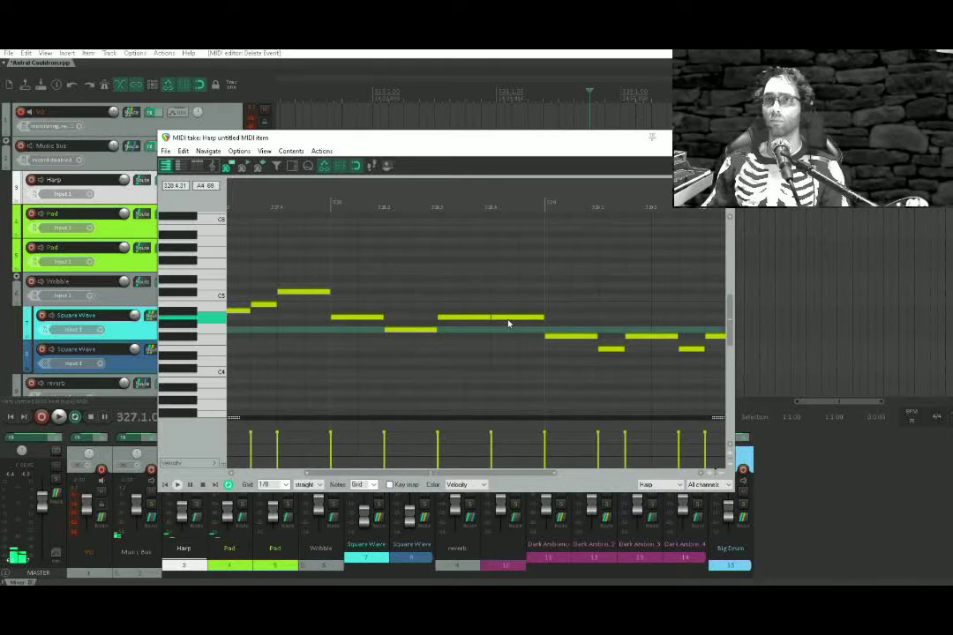
double_click(496, 318)
left_click(477, 304)
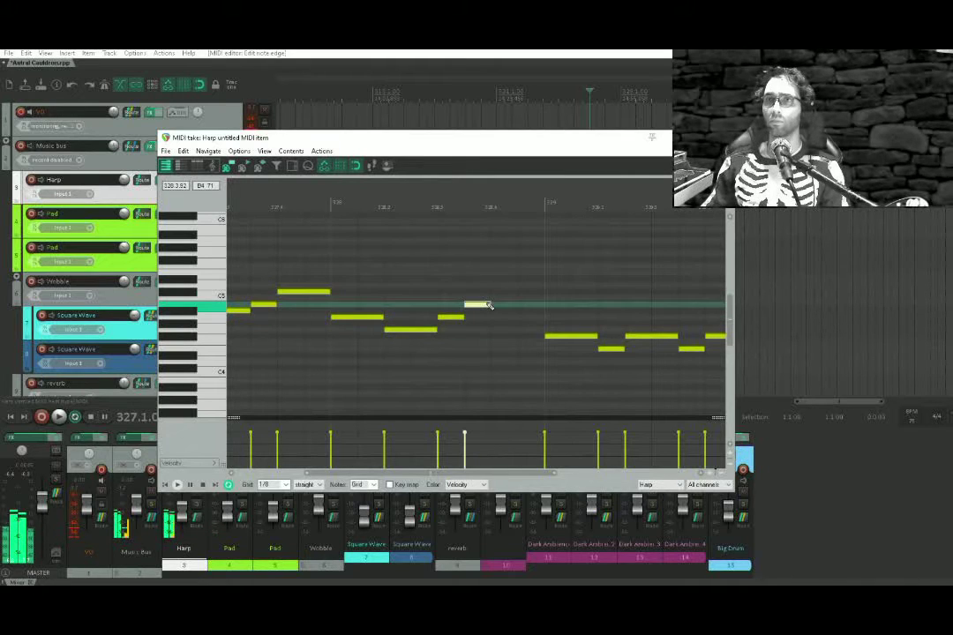
left_click(501, 298)
left_click(531, 318)
Examine the note groups in measures 327 and 328 by selecting each in turn, and play them back from measure 327
scroll(424, 324, "down", 4)
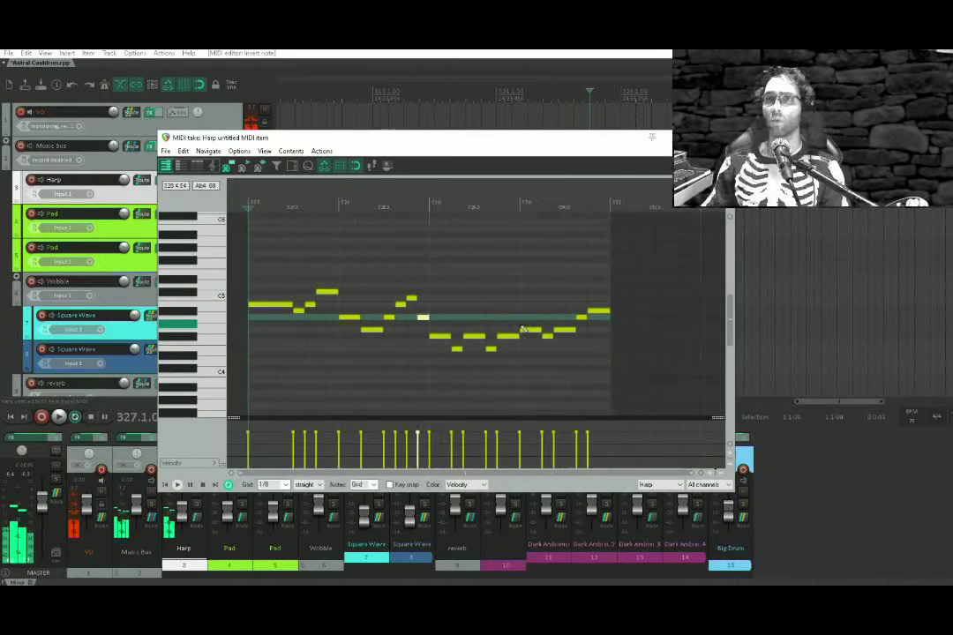
left_click_drag(451, 334, 489, 340)
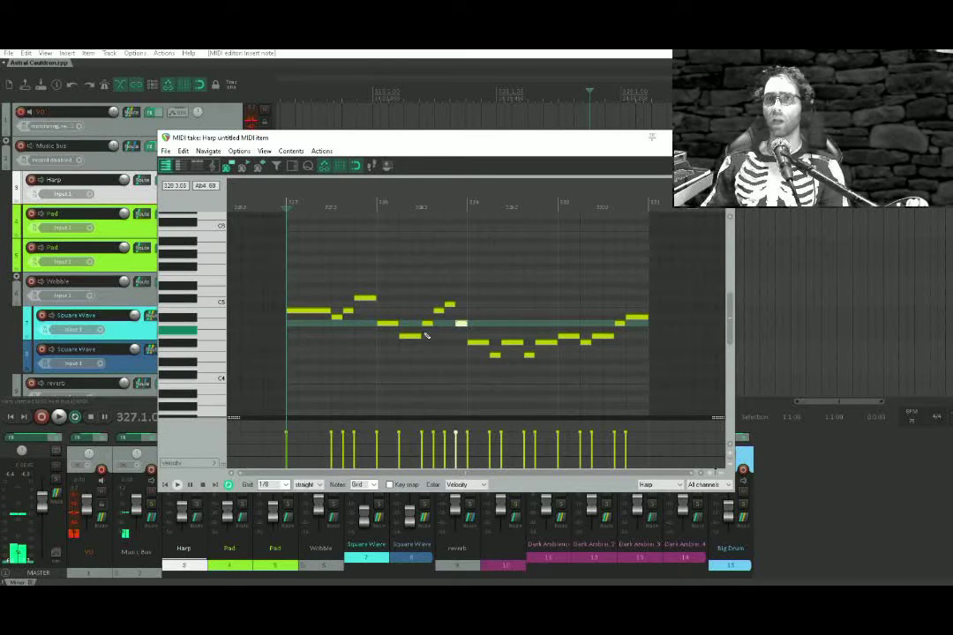
scroll(470, 362, "up", 3)
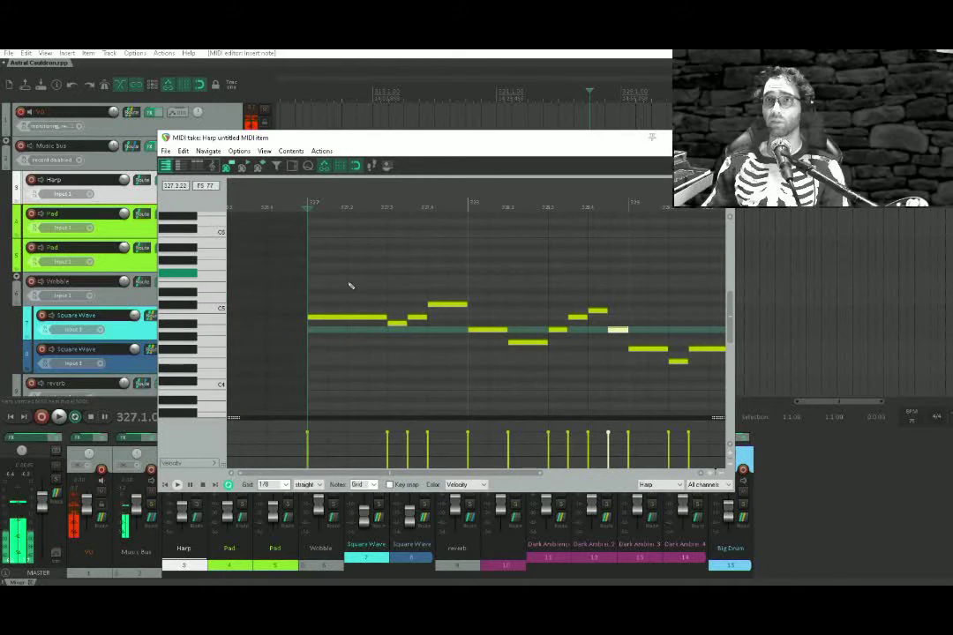
left_click_drag(335, 272, 387, 349)
left_click_drag(398, 279, 446, 361)
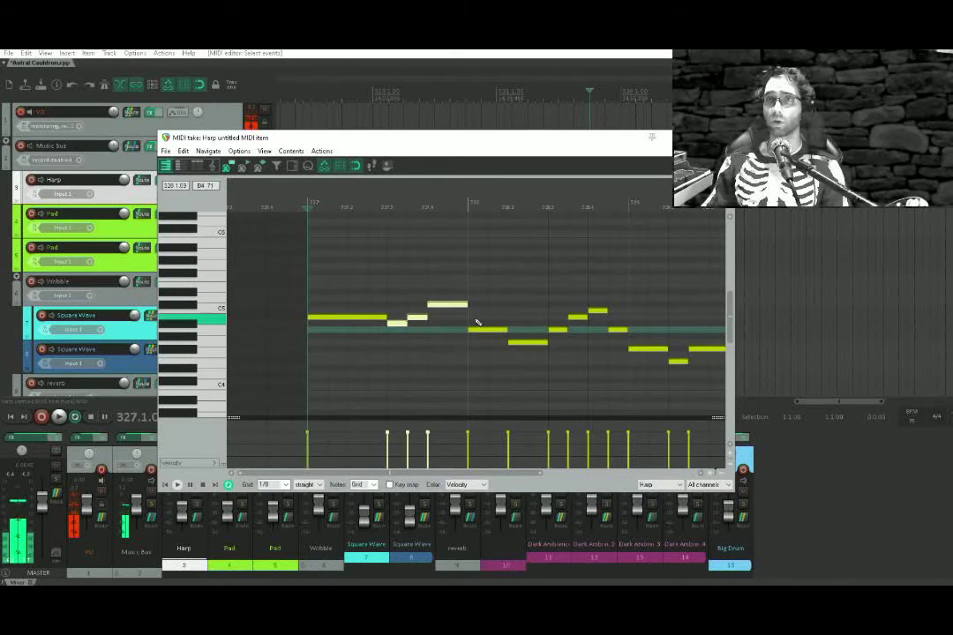
left_click_drag(488, 312, 552, 385)
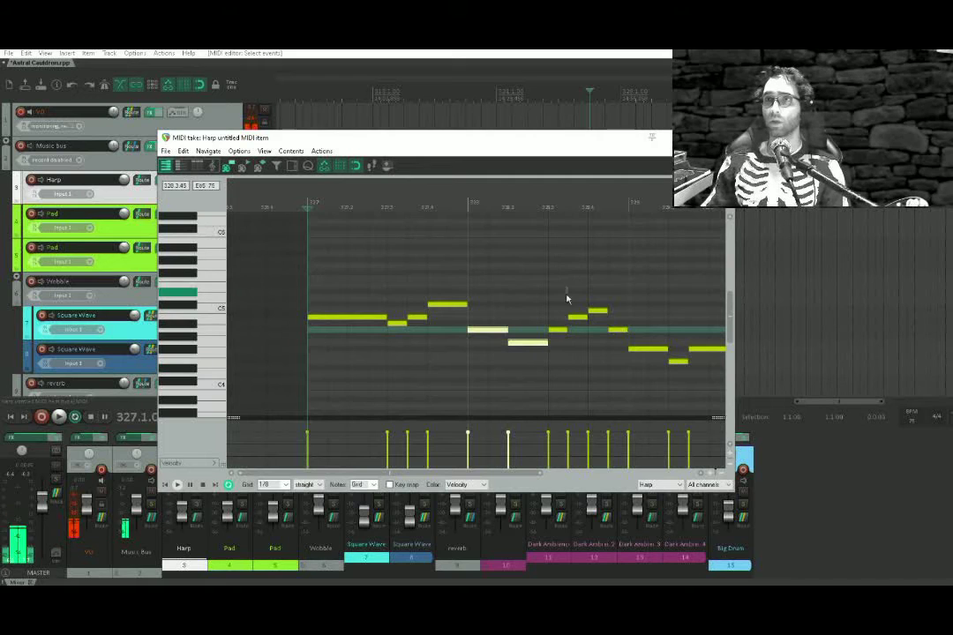
left_click_drag(567, 289, 558, 335)
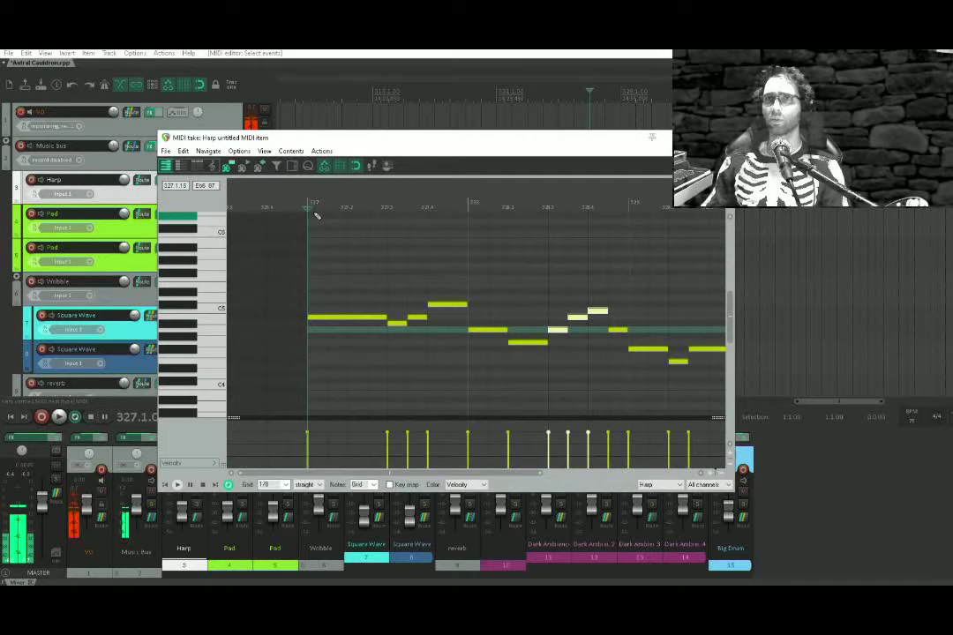
key("space")
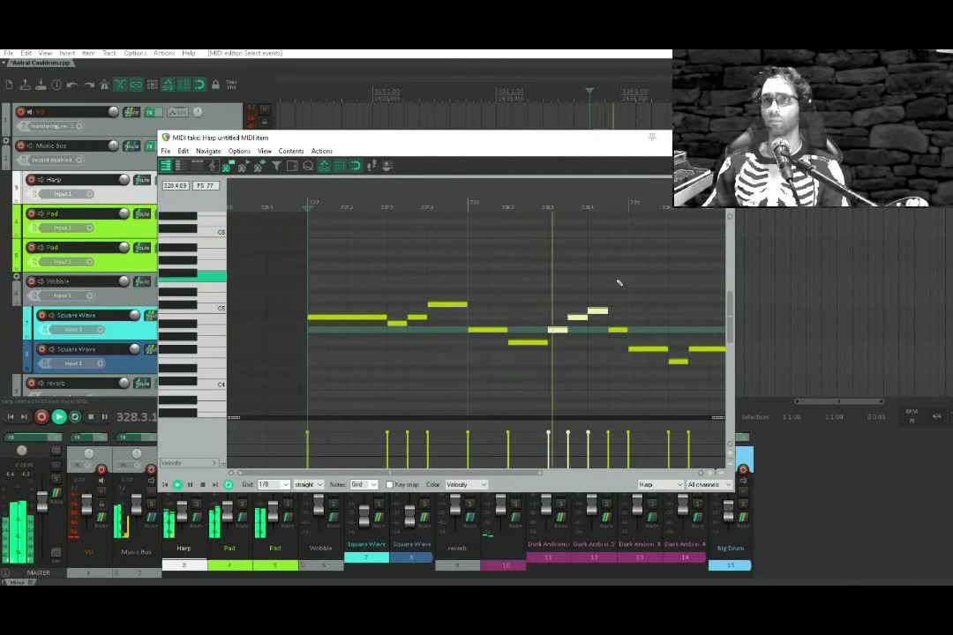
key("space")
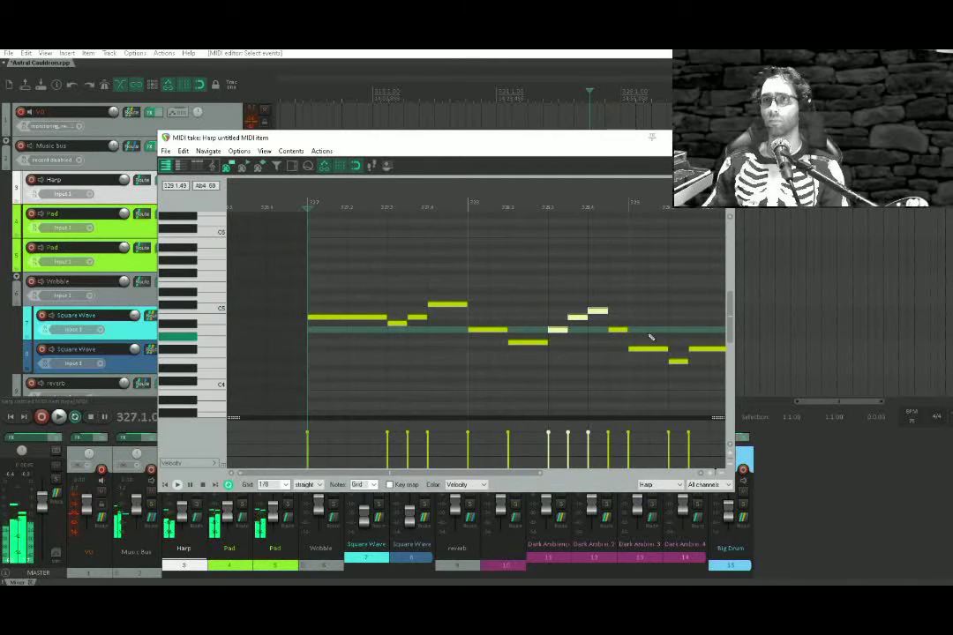
Delete the notes after the first one in measure 329 and insert an Eb4 quarter note at beat 3
left_click_drag(649, 333, 344, 347)
left_click(343, 364)
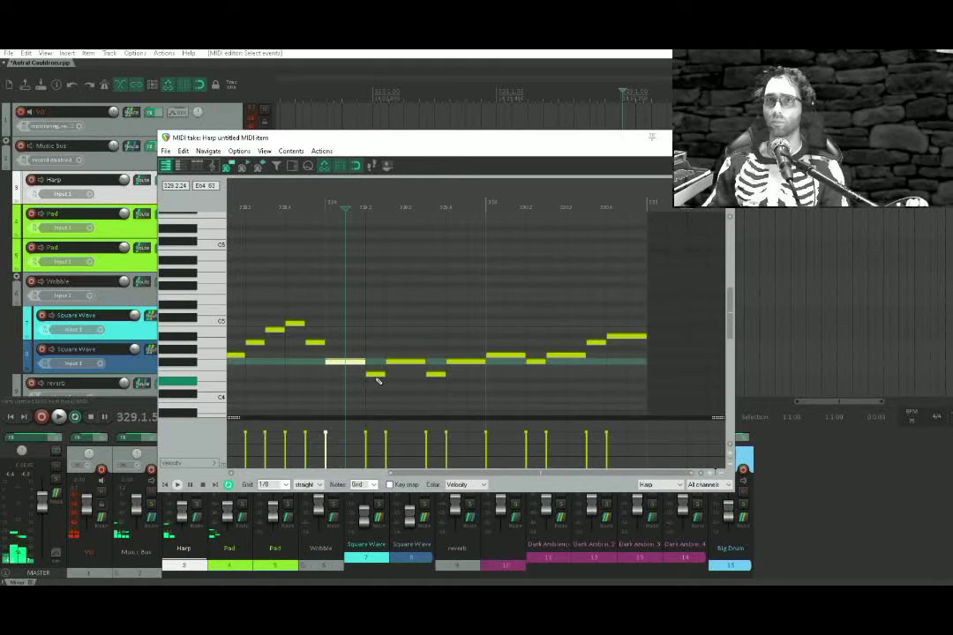
double_click(375, 376)
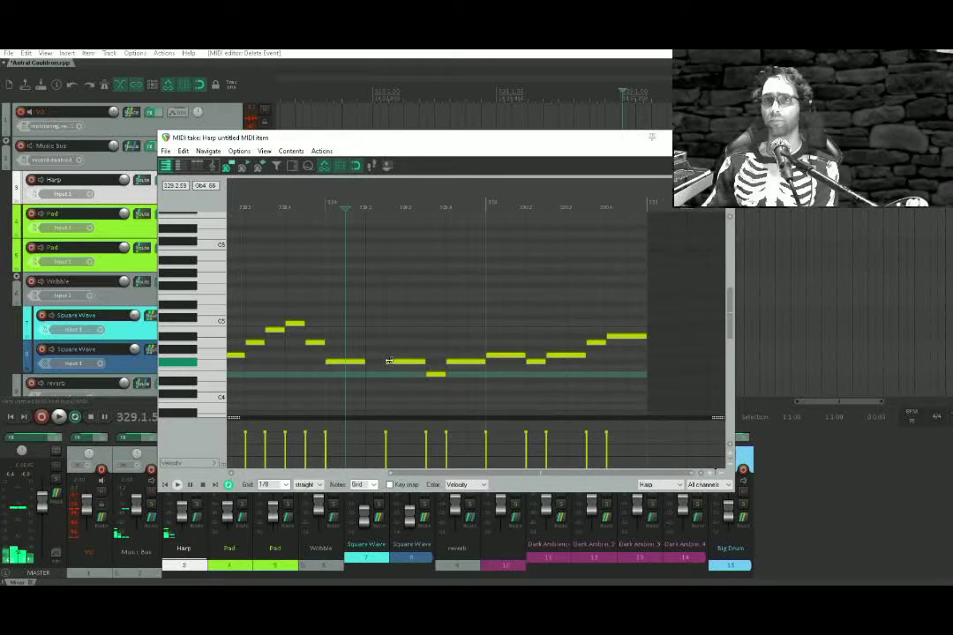
double_click(396, 363)
mouse_move(430, 346)
left_mouse_down()
mouse_move(458, 386)
mouse_move(441, 389)
mouse_move(442, 382)
left_mouse_up()
key("Delete")
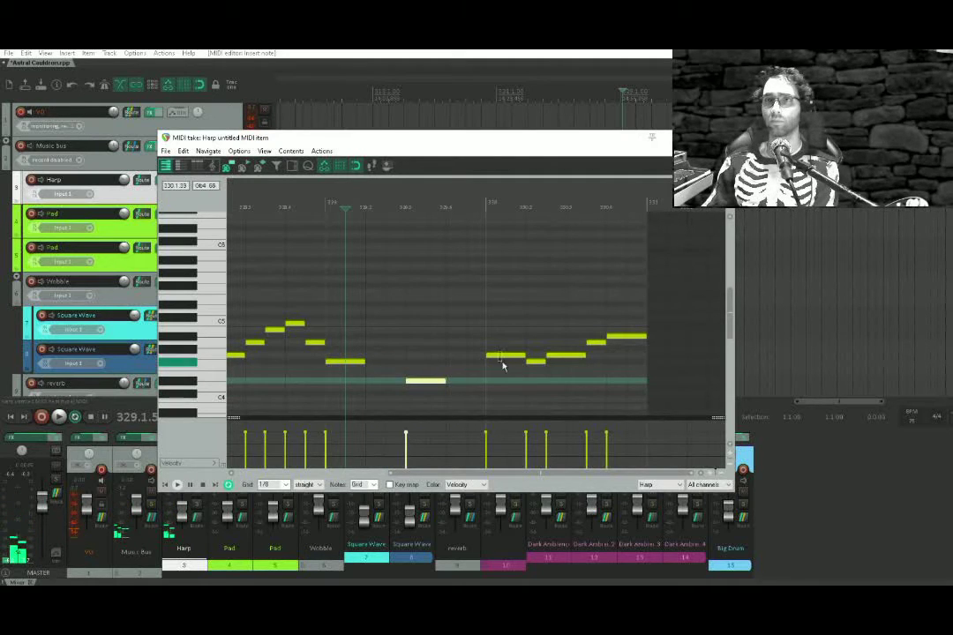
Delete all notes in measure 330 and play the melody from beat 4 of measure 328
left_click_drag(512, 312, 684, 366)
key("Delete")
left_click(284, 400)
key("space")
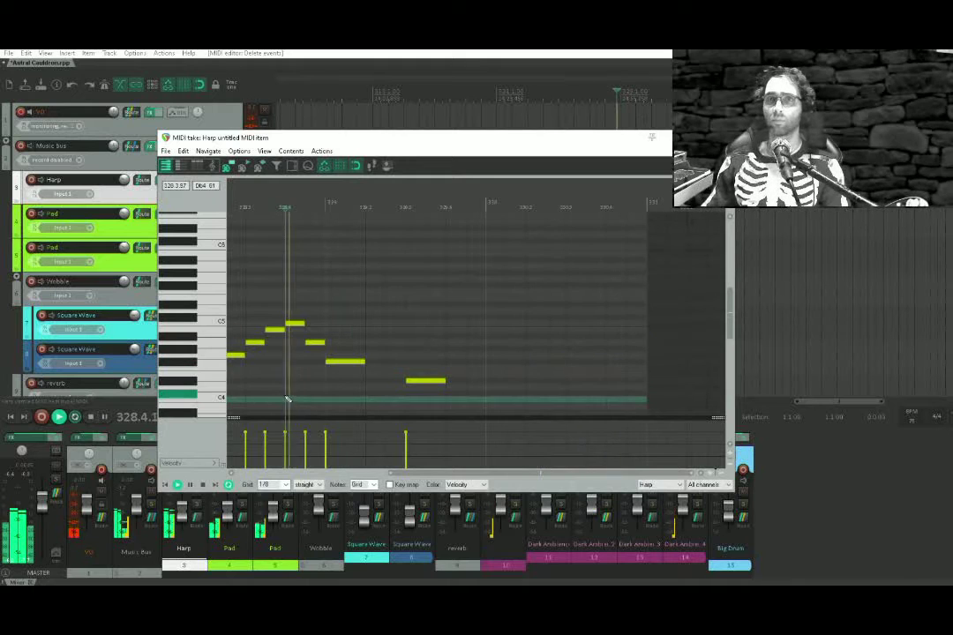
key("space")
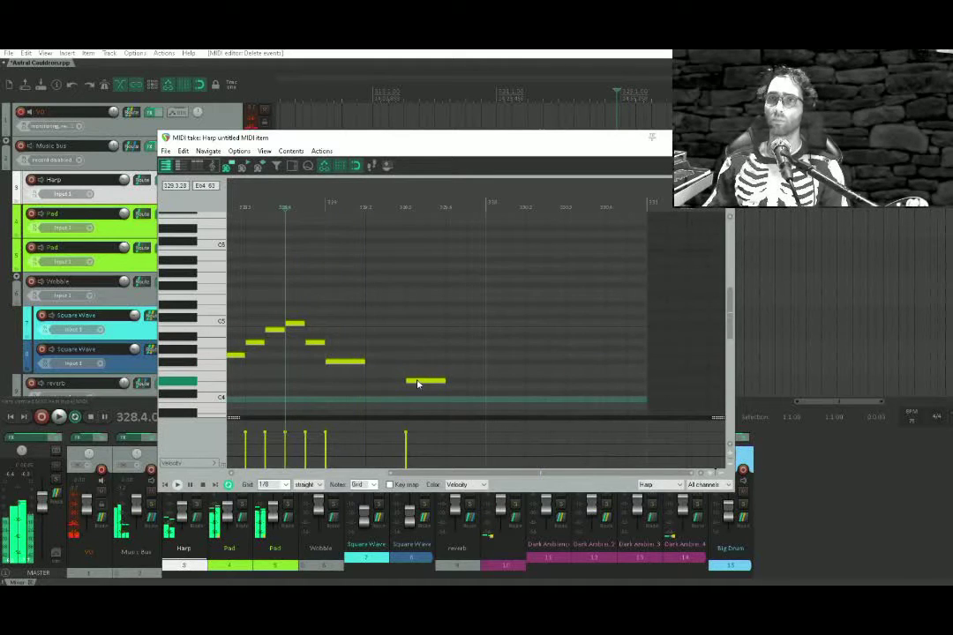
Move the Eb4 note an eighth earlier, add Gb4 at beat 4 of measure 329 and F4 at measure 330, checking with playback
left_click_drag(419, 383, 397, 385)
left_click(457, 361)
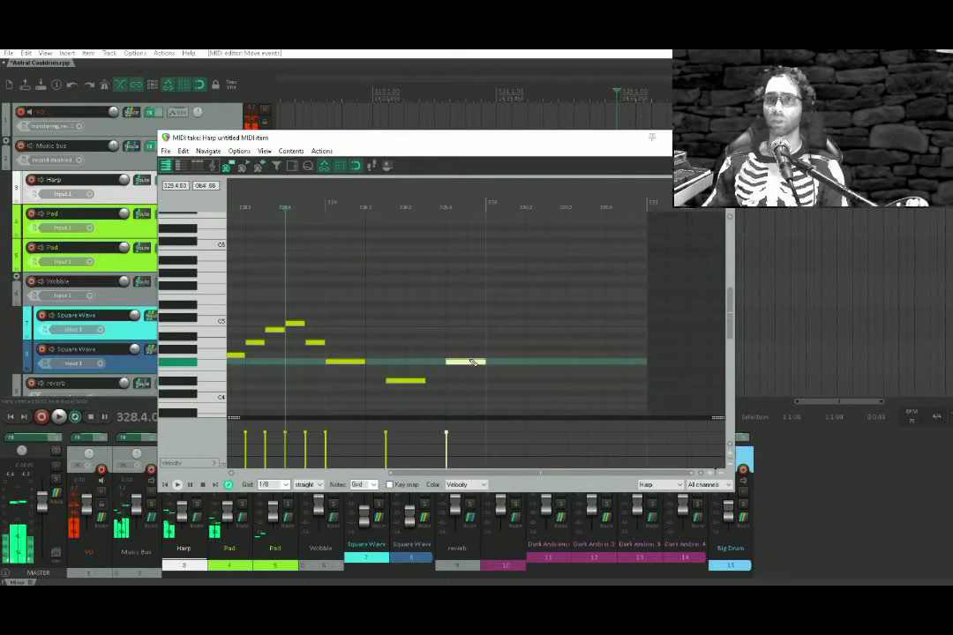
left_click(293, 399)
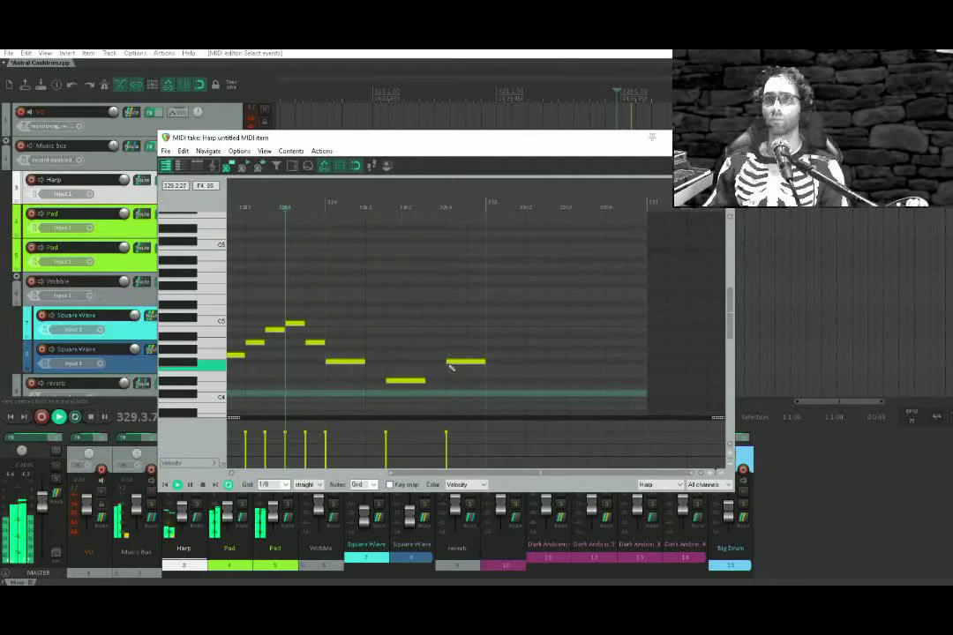
left_click(493, 368)
key("space")
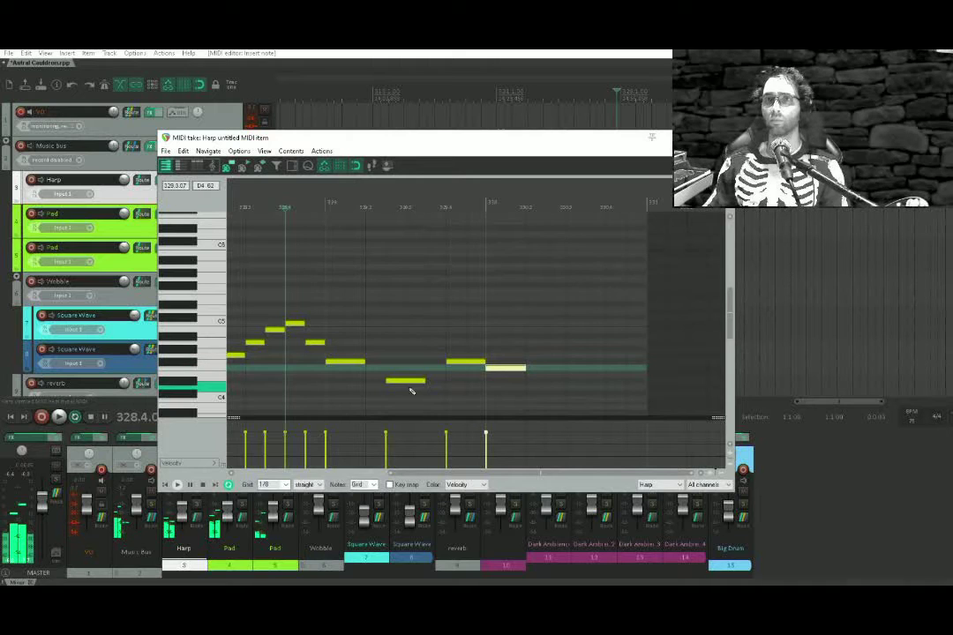
Lengthen the F4 note at the start of measure 330 to reach beat 3
scroll(412, 381, "down", 1)
scroll(517, 331, "up", 2)
scroll(521, 336, "down", 2)
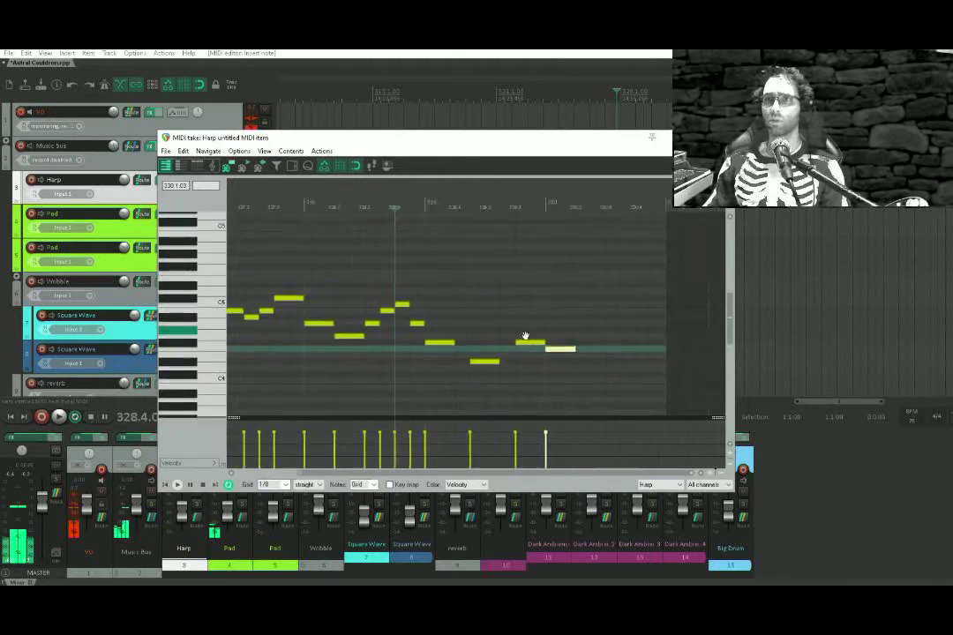
scroll(524, 361, "down", 1)
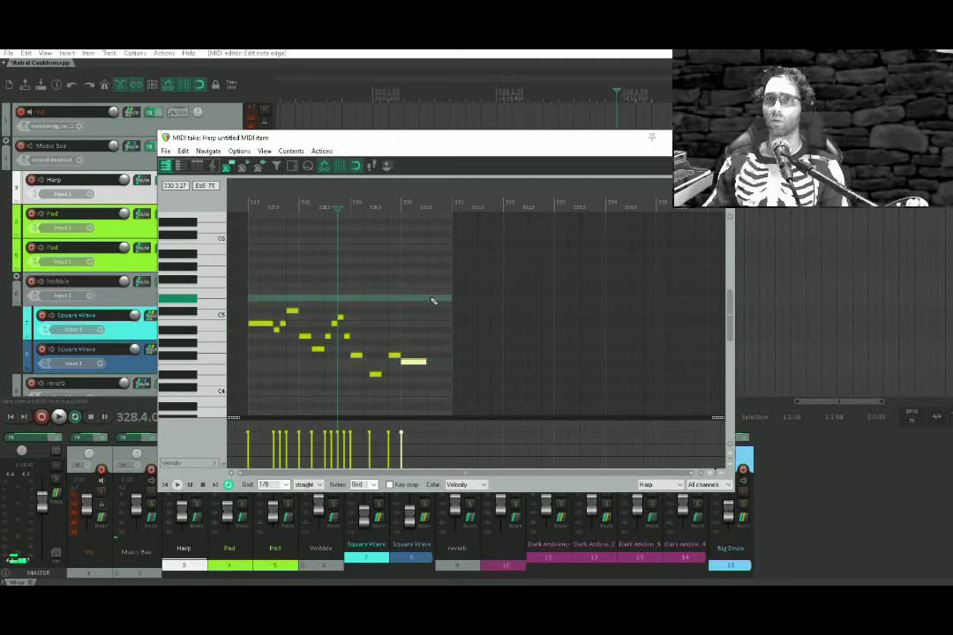
Add descending E5, D5, C5 and Bb4 eighth notes from beat 3 of measure 330, checking them with playback
scroll(438, 300, "up", 3)
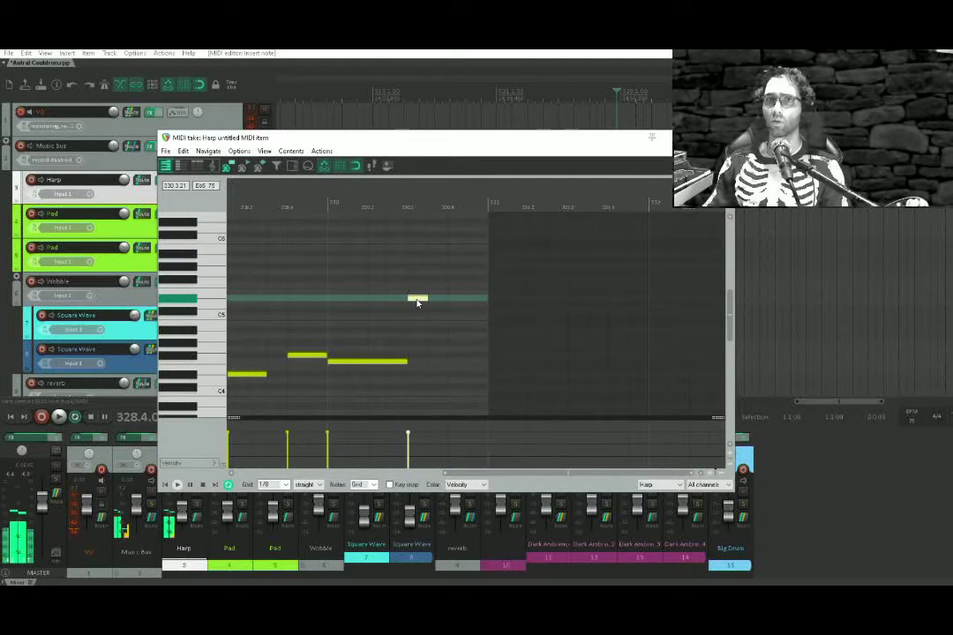
left_click_drag(417, 300, 417, 293)
key("space")
left_click(388, 309)
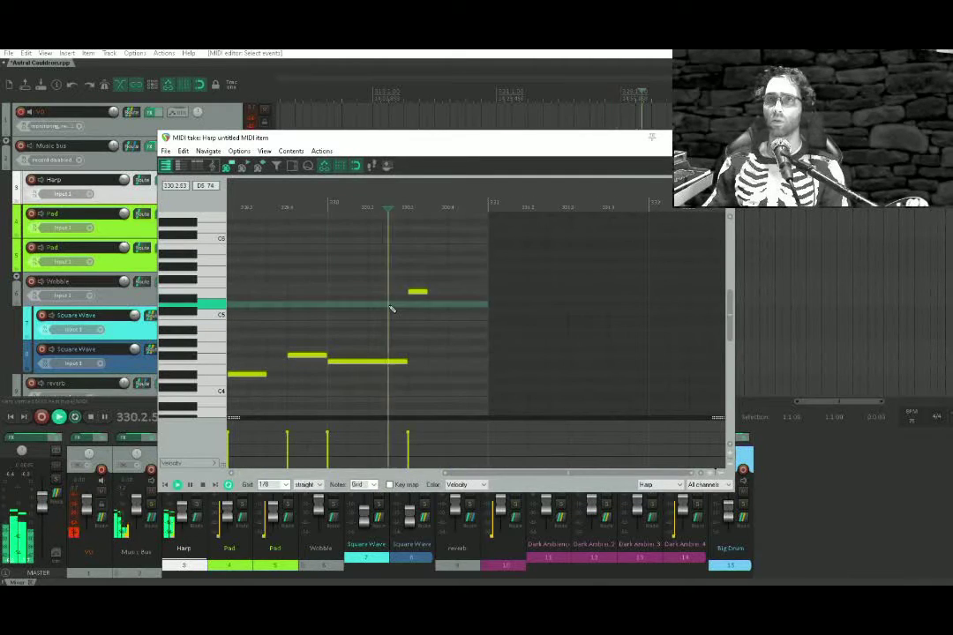
left_click(441, 305)
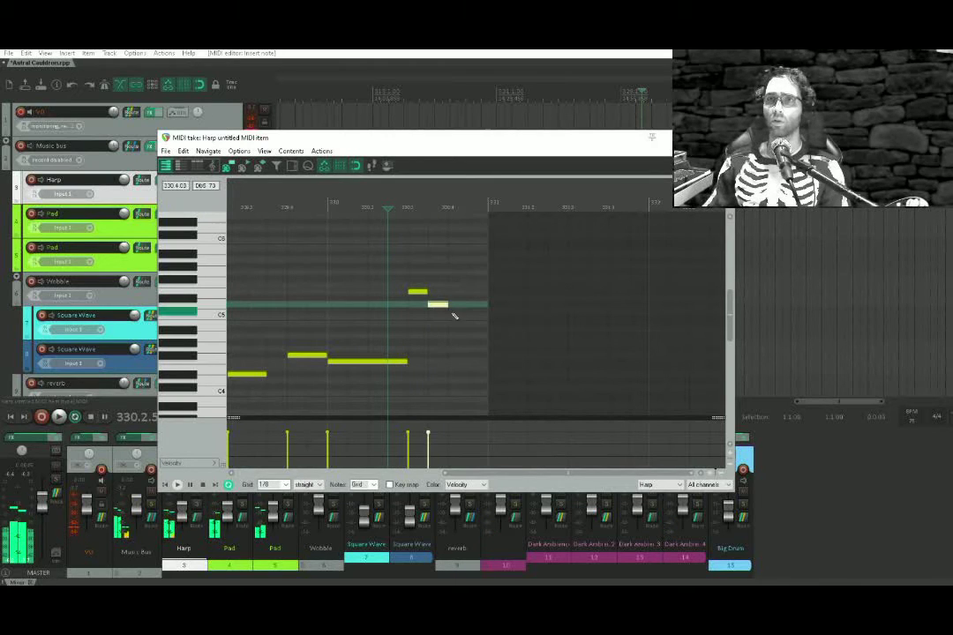
left_click(460, 318)
left_click(480, 331)
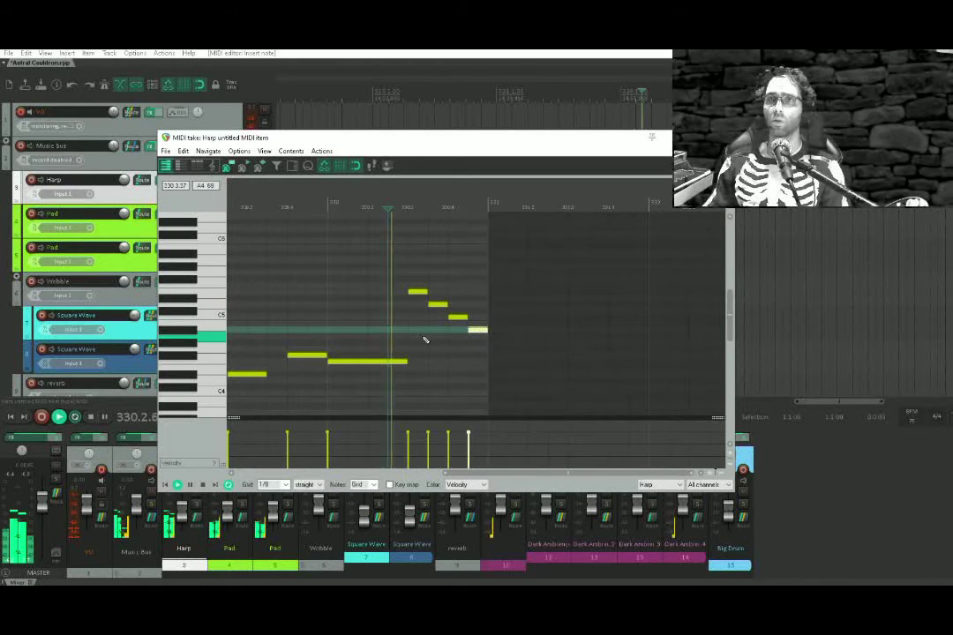
Close the Harp note editor and duplicate the last Harp item and both tracks' closing Pad items so they reach measure 335
scroll(438, 335, "down", 2)
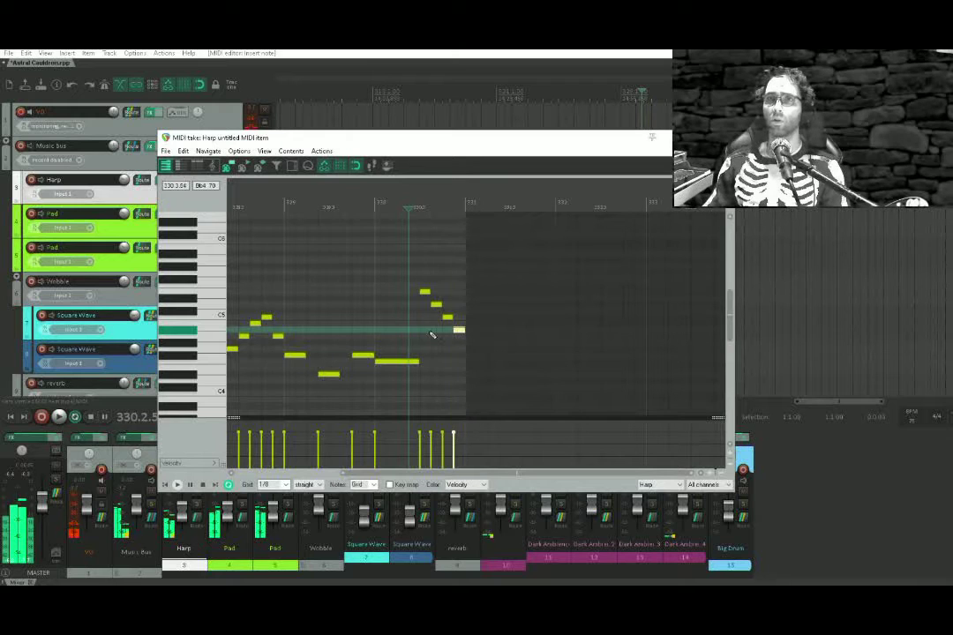
key("space")
key("Escape")
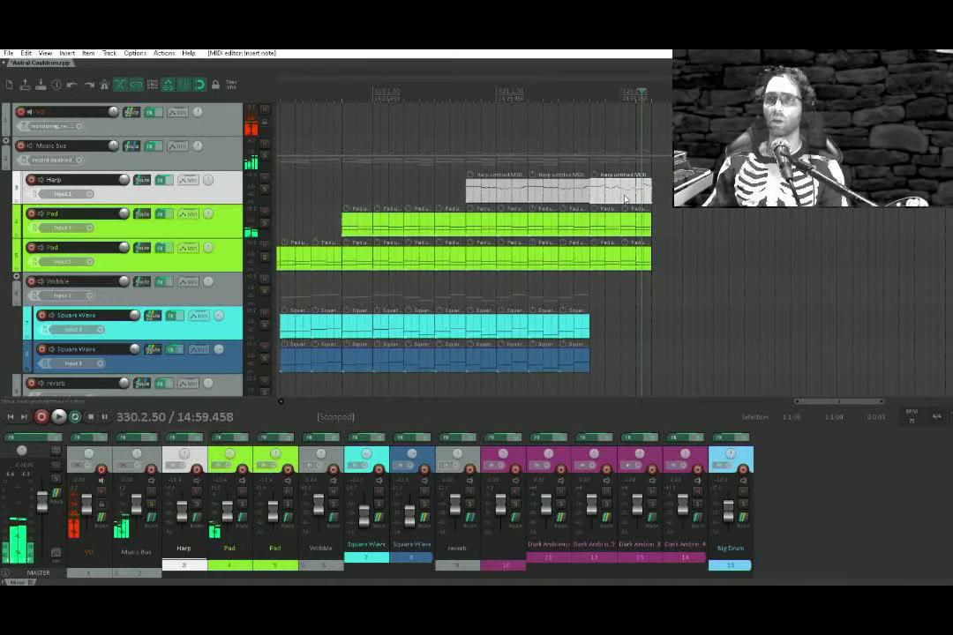
scroll(625, 199, "right", 2)
left_click(565, 192)
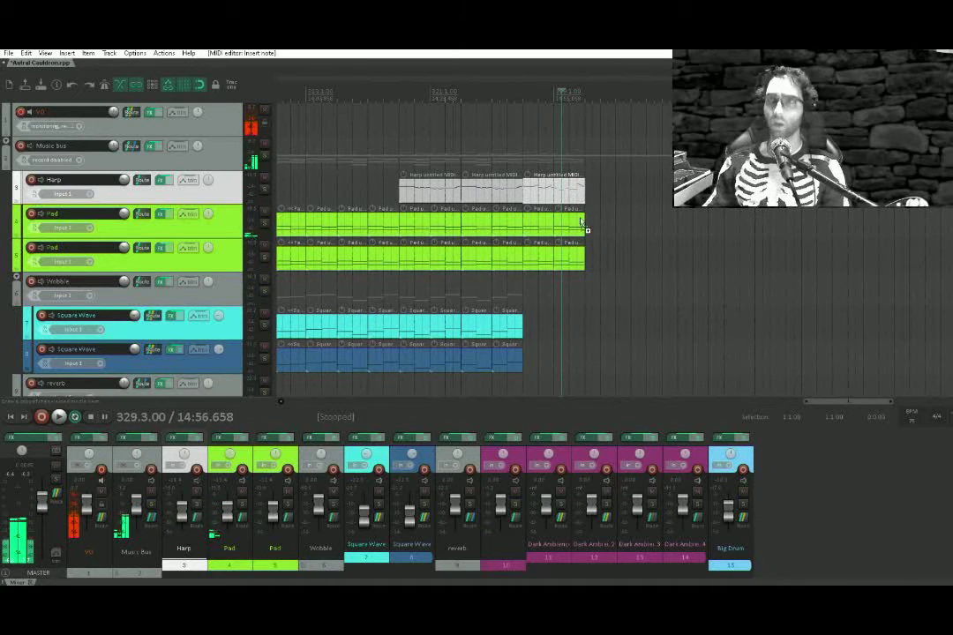
key("ctrl+d")
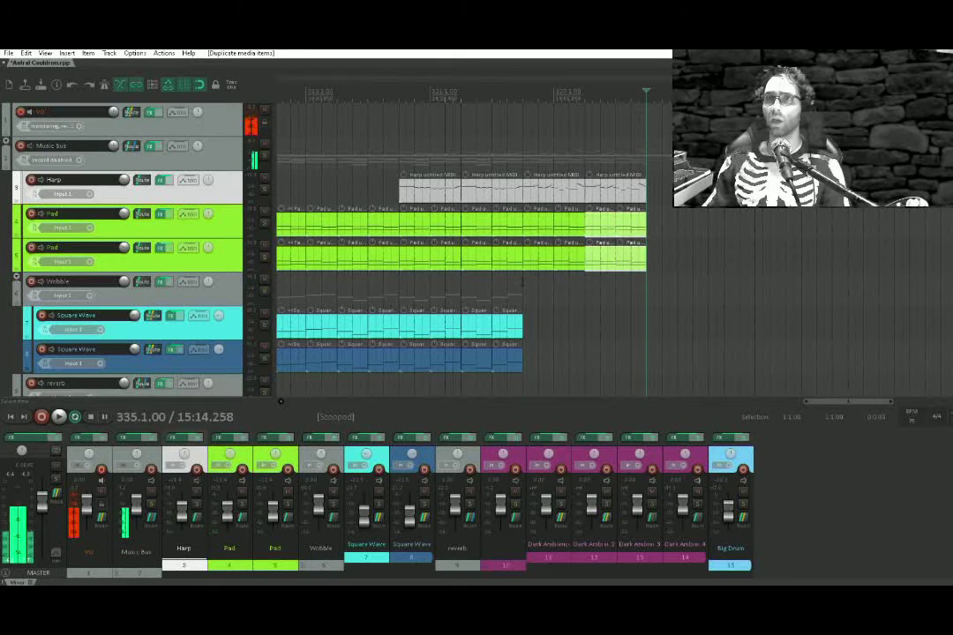
Play the track from measure 323 and lower the long F4 Harp note at the start of measure 330 to E4, checking with playback
left_click(521, 282)
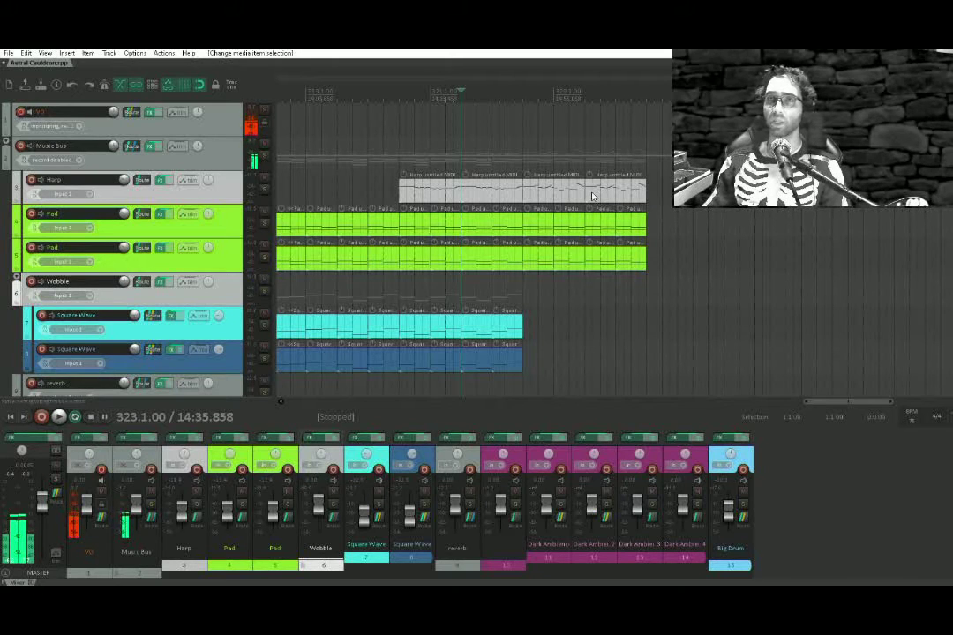
key("space")
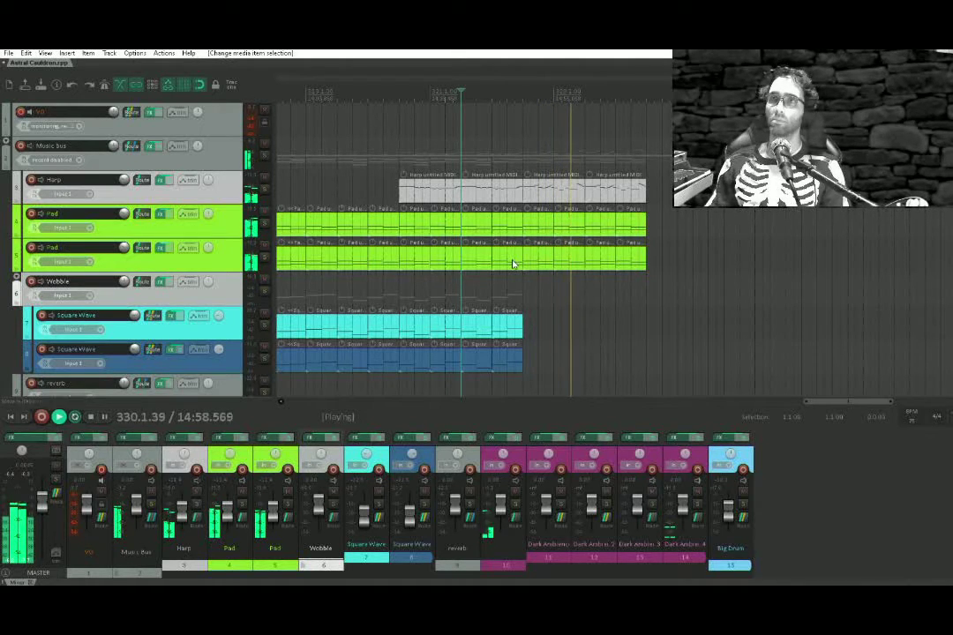
double_click(570, 190)
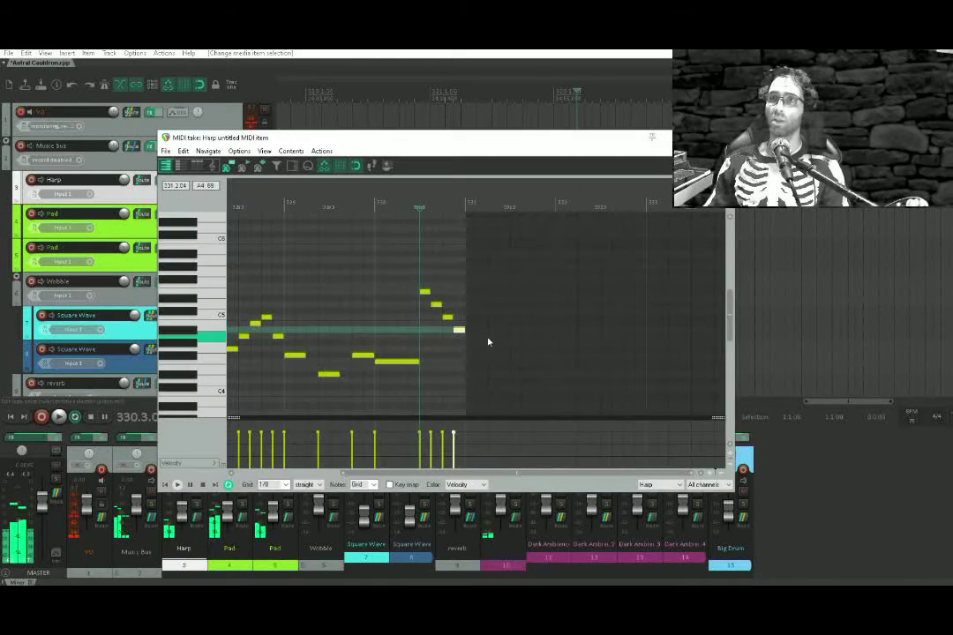
left_click(402, 362)
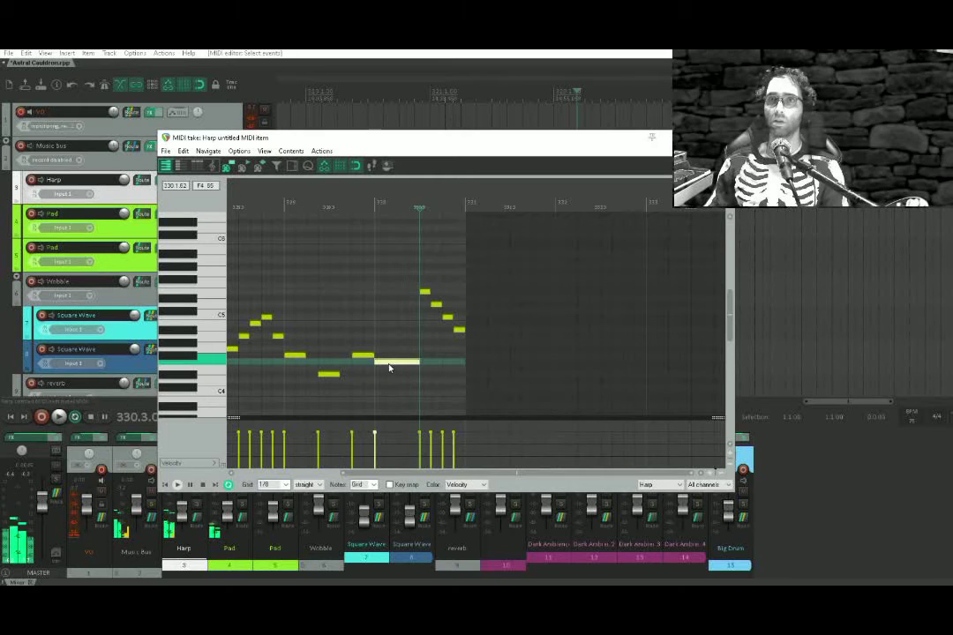
left_click_drag(389, 367, 391, 372)
left_click(308, 387)
key("space")
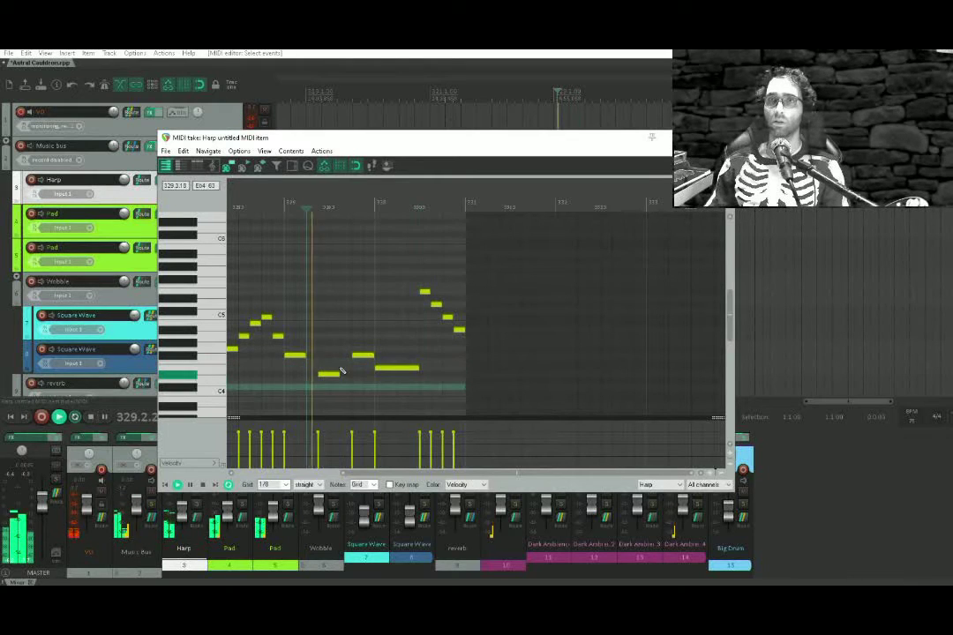
left_click(722, 137)
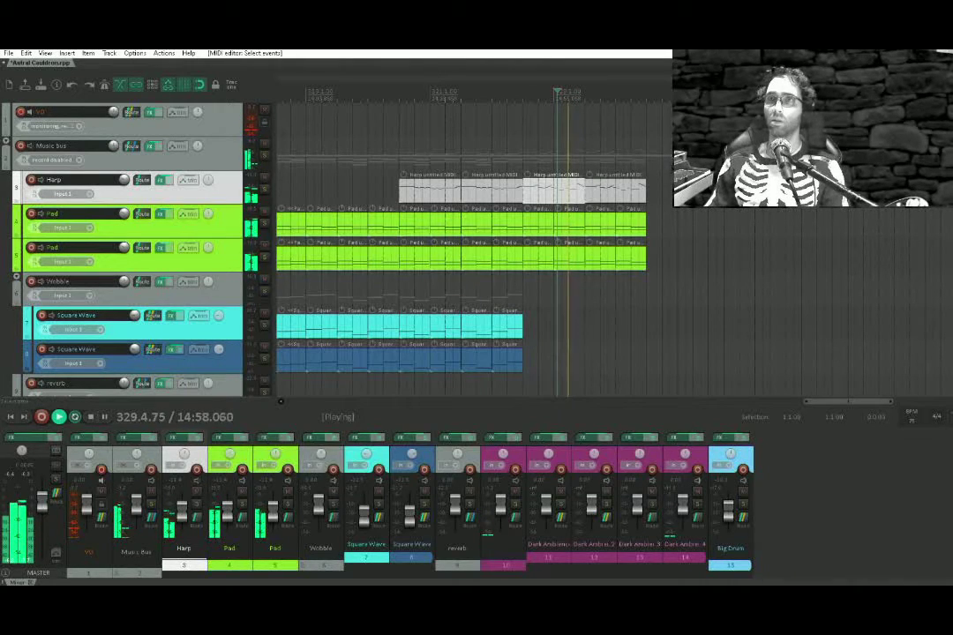
Replace the Harp item at measure 331 with a duplicate of the edited Harp item from measure 327
left_click_drag(600, 195, 583, 192)
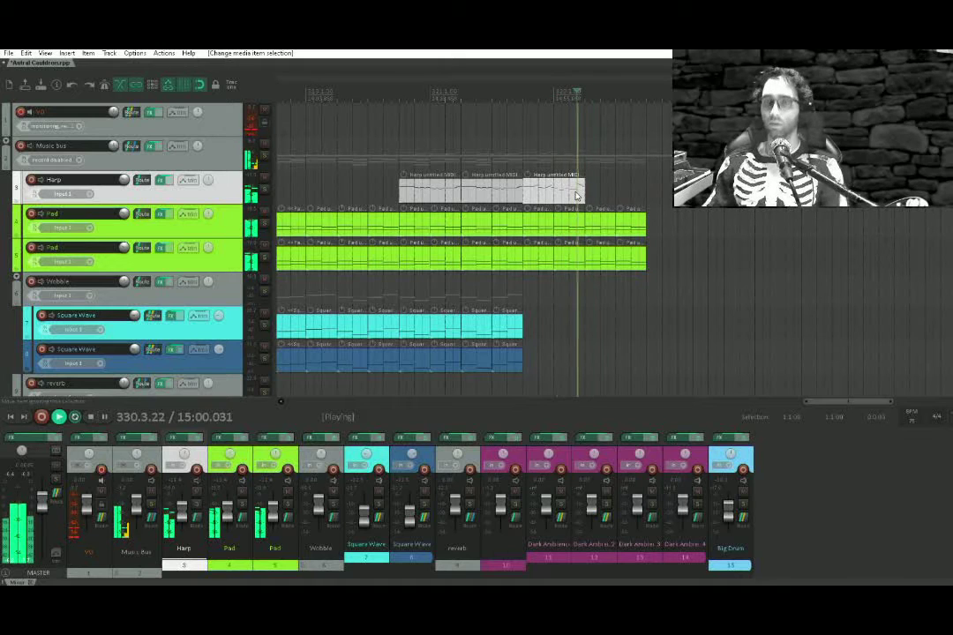
key("ctrl+d")
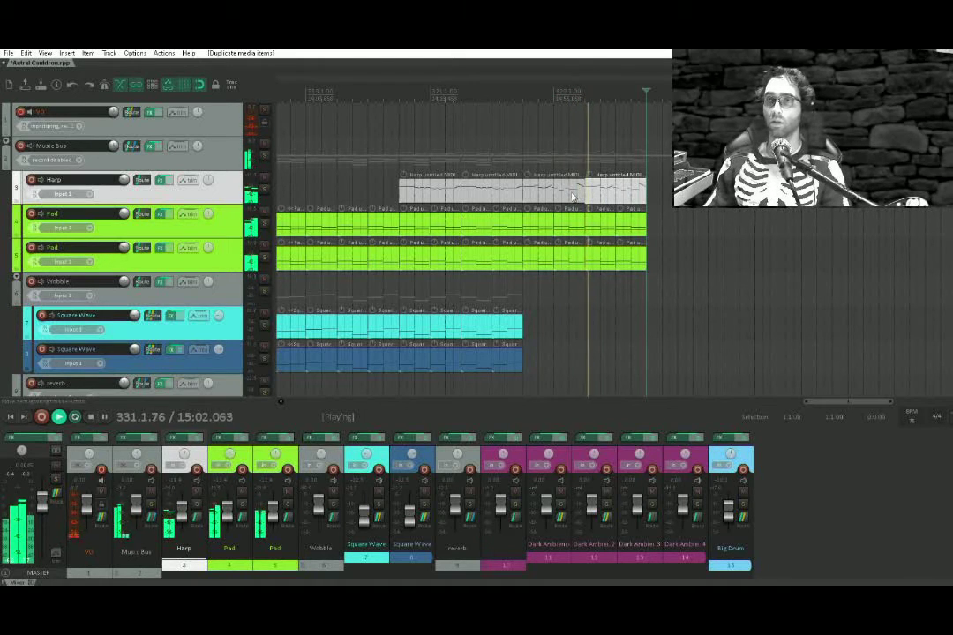
scroll(606, 188, "up", 3)
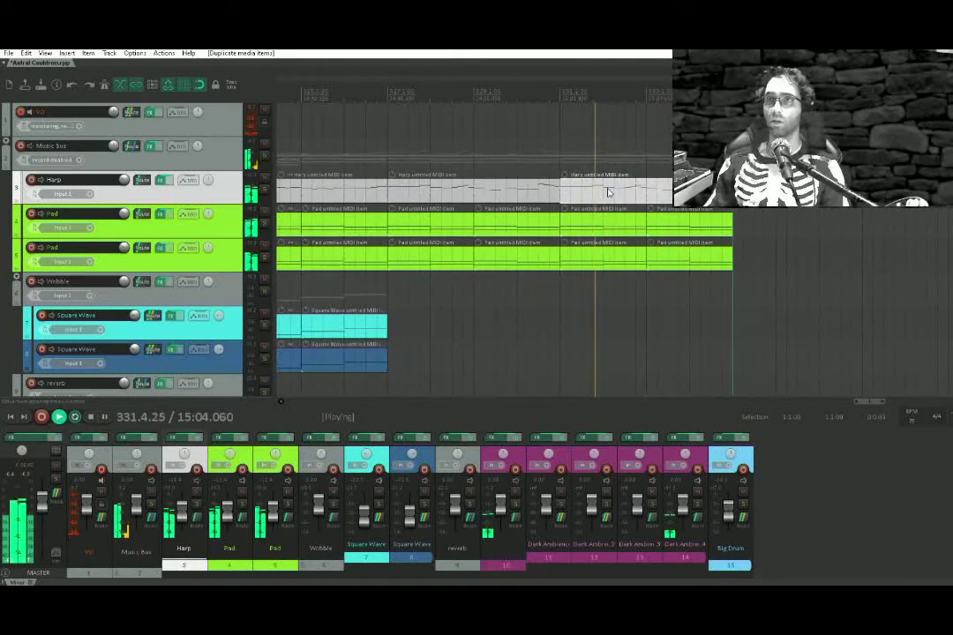
key("space")
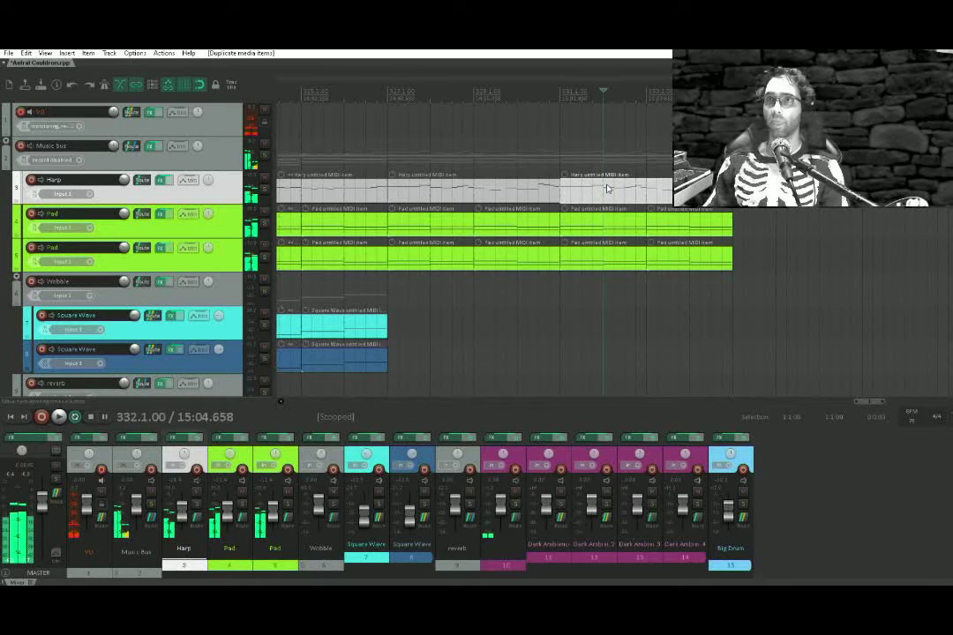
Raise the six Harp notes in measure 332 to C5, B4, C5, D5, E5 and F5
double_click(607, 192)
left_click_drag(465, 280, 503, 296)
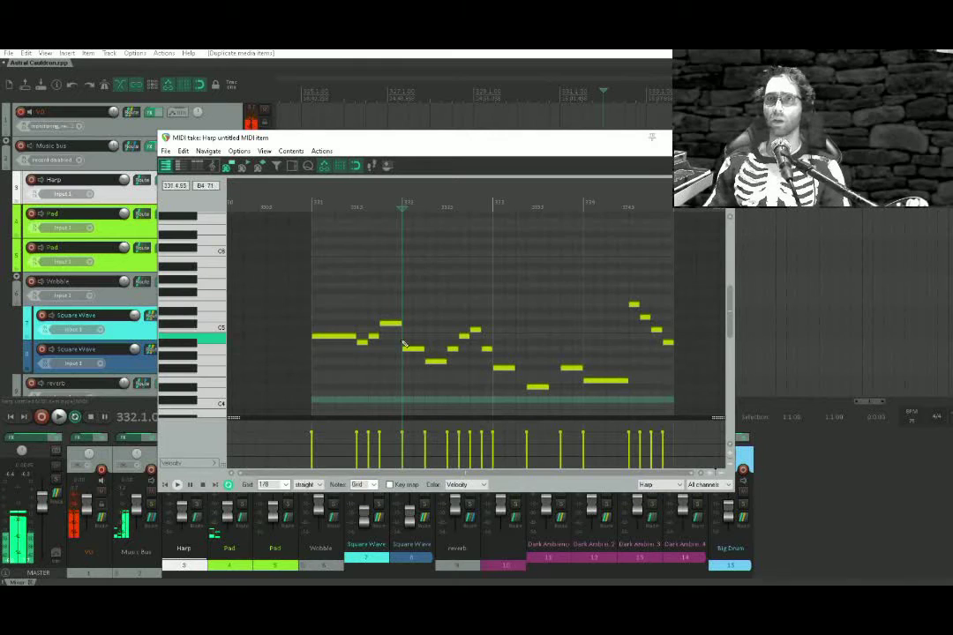
left_click_drag(403, 346, 410, 334)
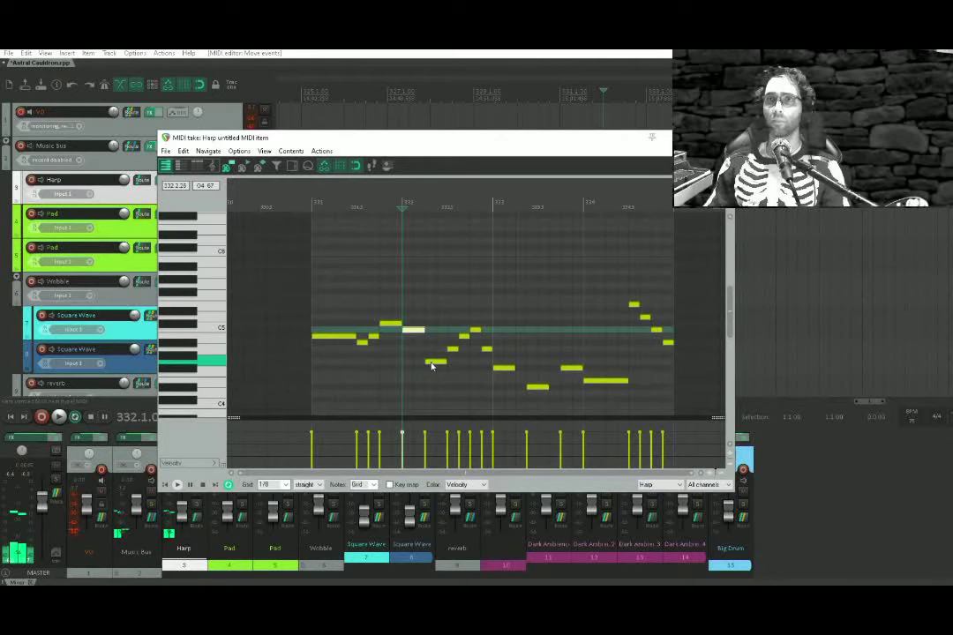
left_click_drag(433, 361, 477, 306)
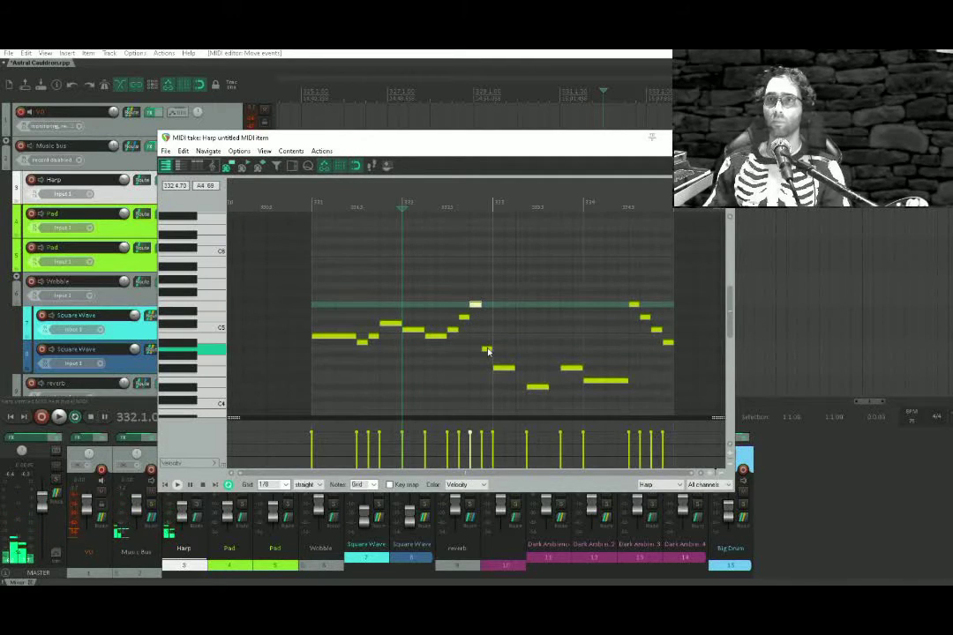
left_click_drag(488, 351, 486, 299)
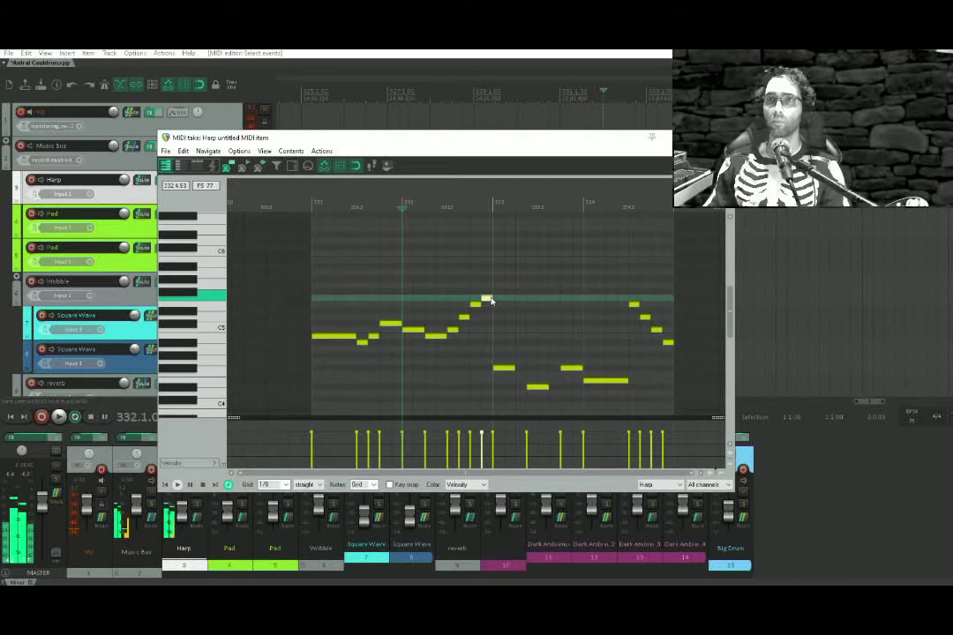
Raise the three Harp notes in measure 333 by an octave to Gb5, Eb5 and Gb5
left_click(505, 370)
left_click_drag(505, 362, 506, 294)
left_click_drag(545, 388, 536, 313)
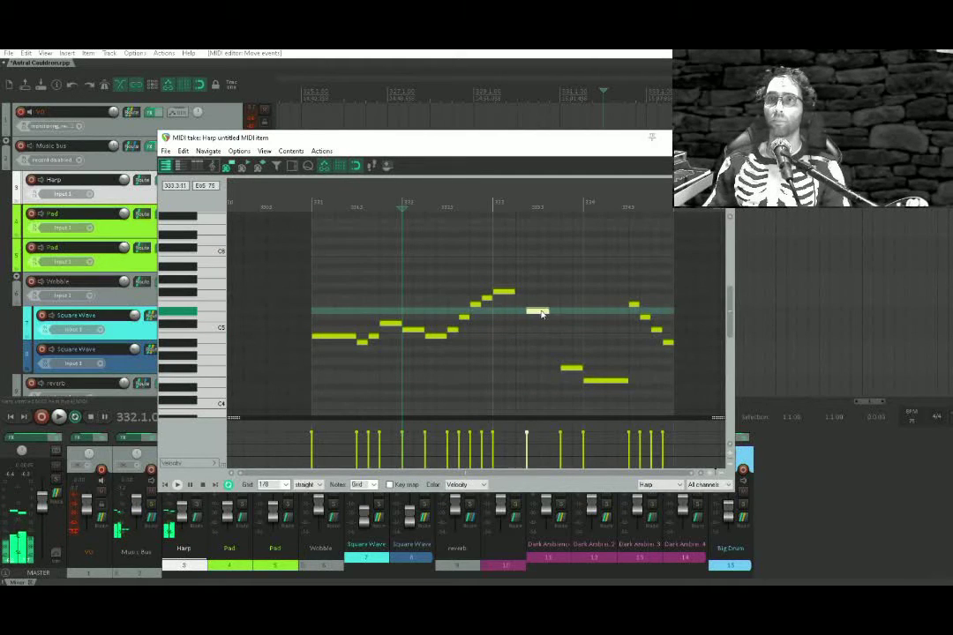
left_click_drag(572, 365, 572, 291)
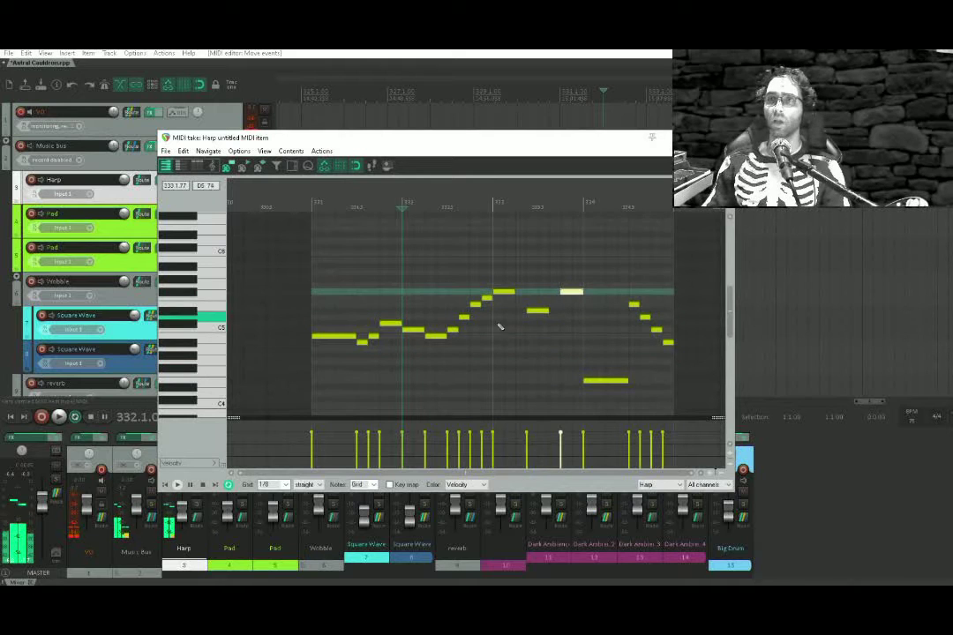
Raise the long Harp note at the start of measure 334 to G5 and play the melody from beat 3 of measure 330
left_click_drag(598, 391, 601, 436)
left_click_drag(625, 375, 620, 336)
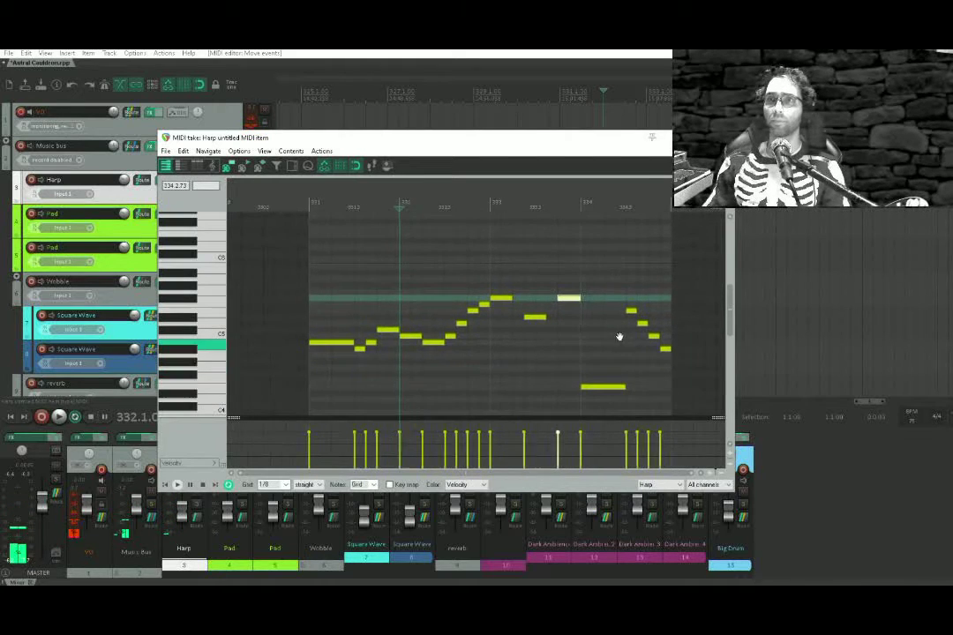
left_click_drag(603, 393, 609, 295)
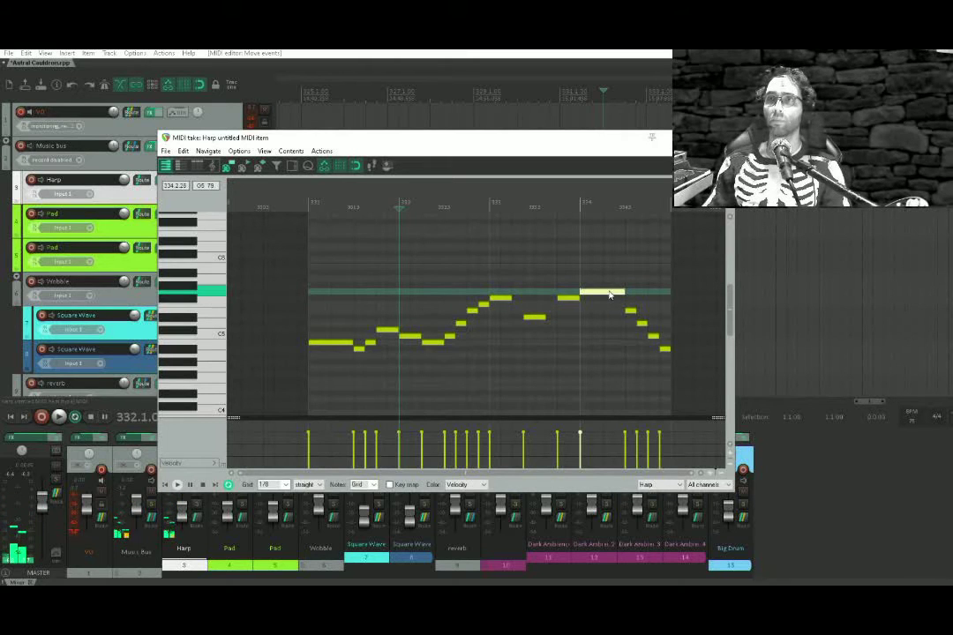
left_click(265, 269)
key("space")
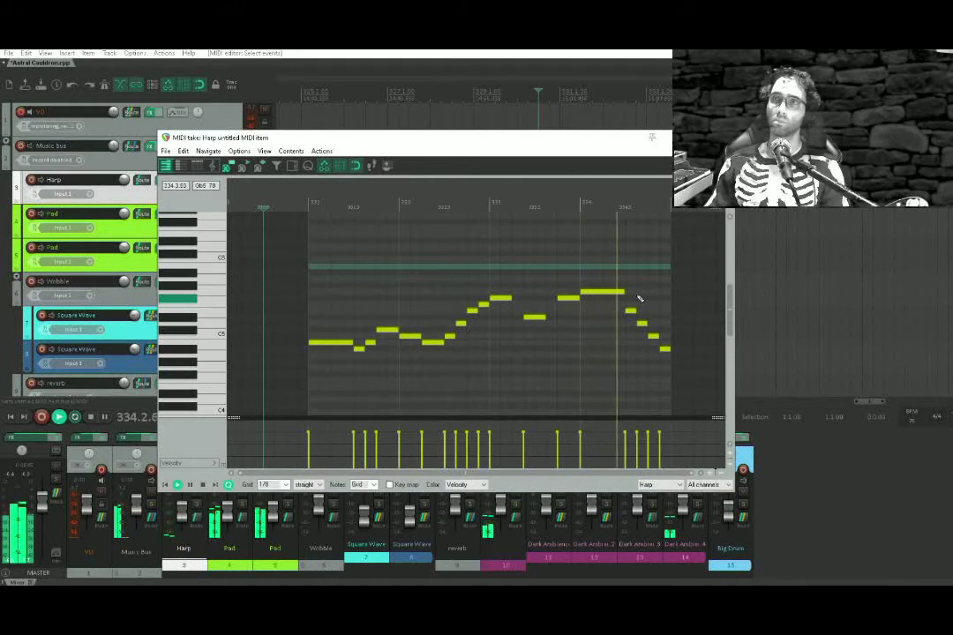
left_click(722, 138)
key("space")
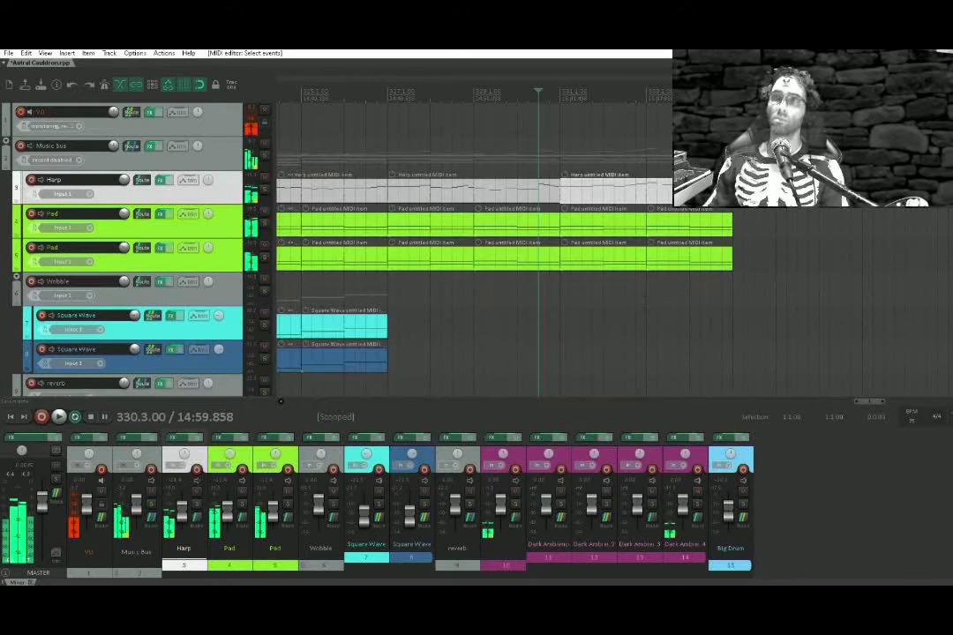
scroll(631, 285, "down", 4)
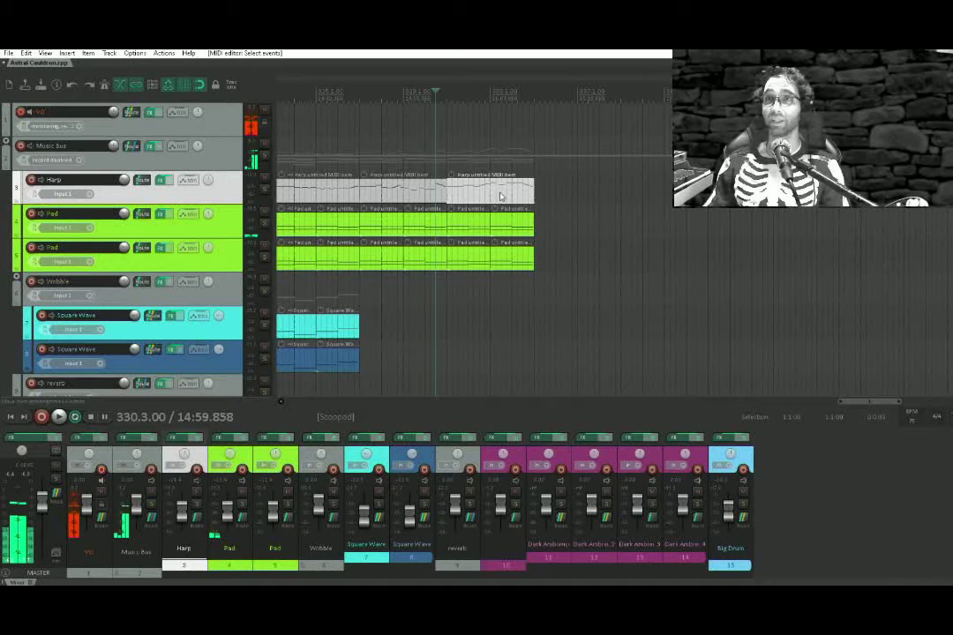
left_click(501, 196)
scroll(453, 226, "down", 2)
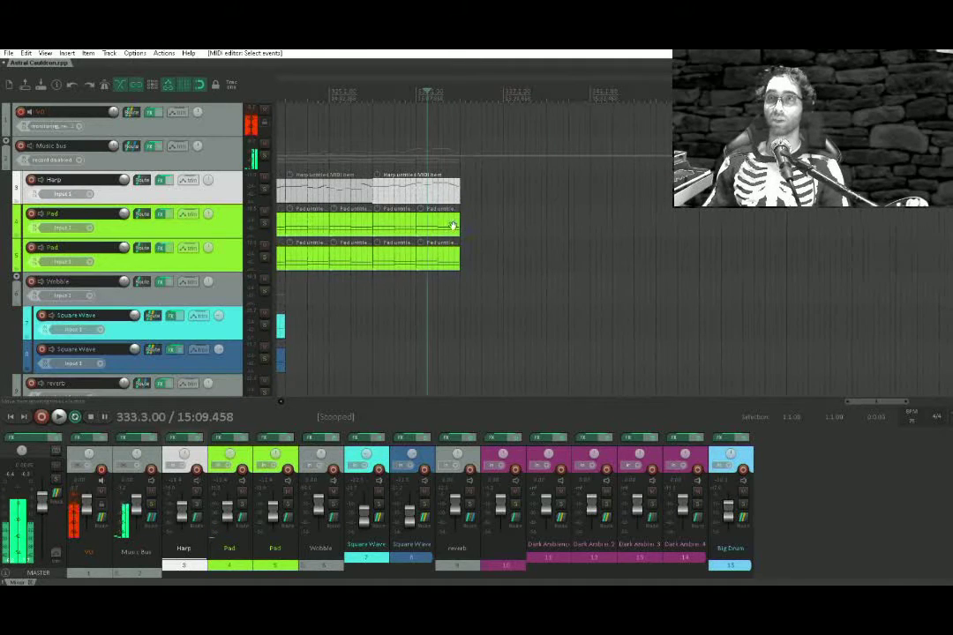
scroll(425, 193, "down", 2)
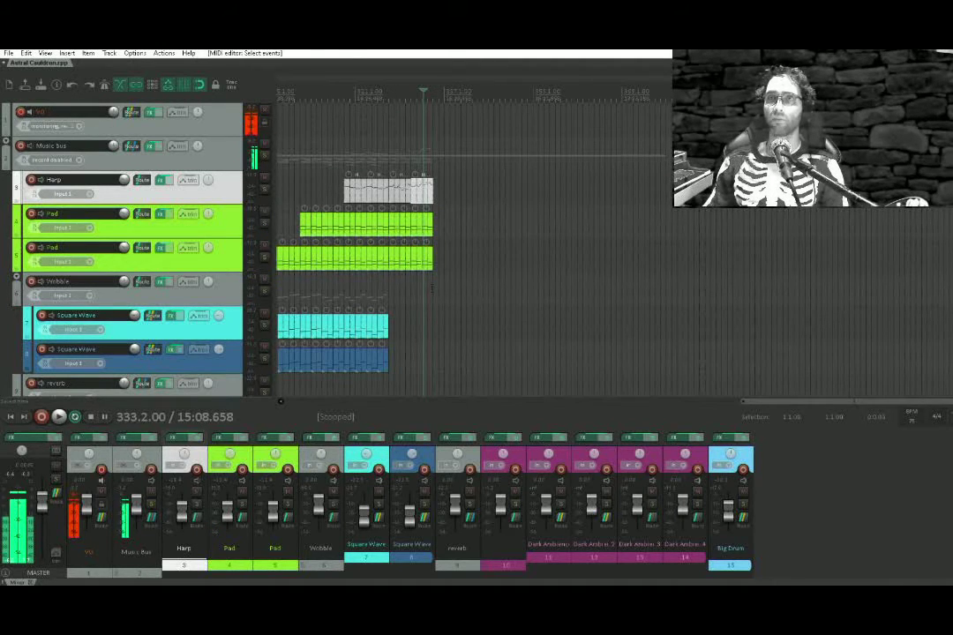
left_click_drag(432, 288, 919, 308)
left_click(918, 309)
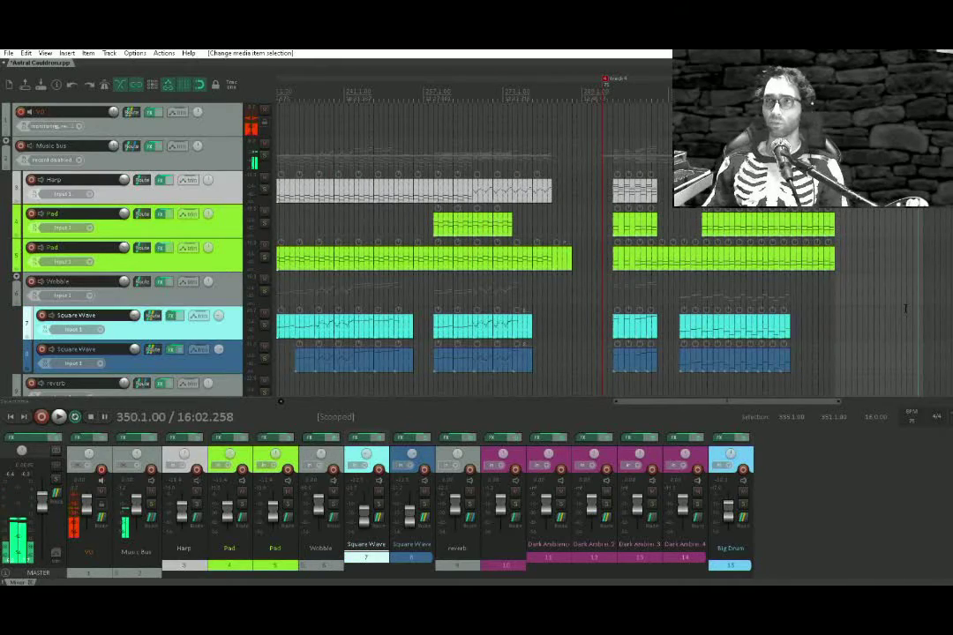
key("Escape")
scroll(841, 301, "up", 4)
left_click_drag(645, 269, 565, 269)
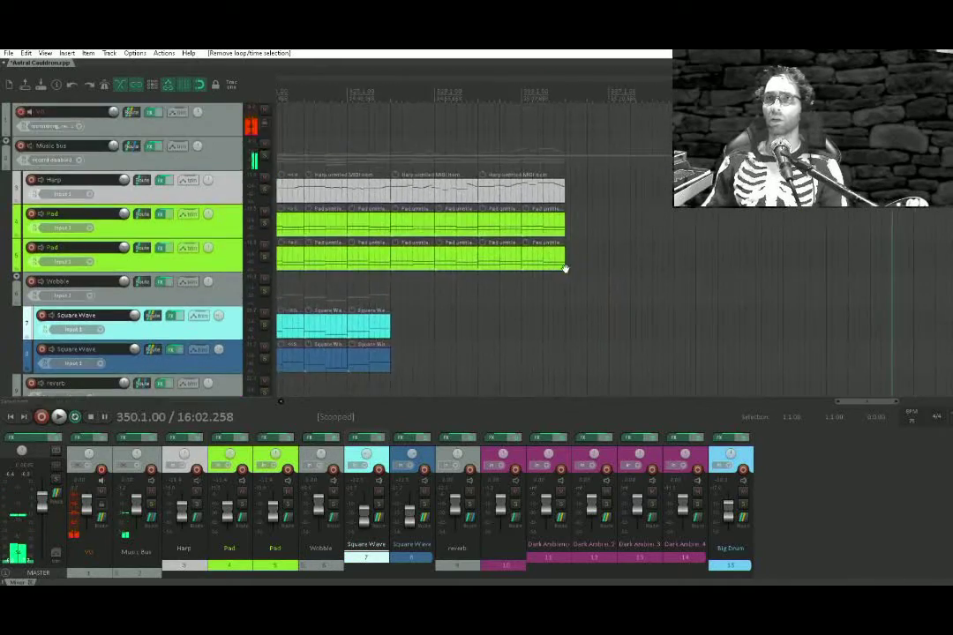
left_click(521, 199)
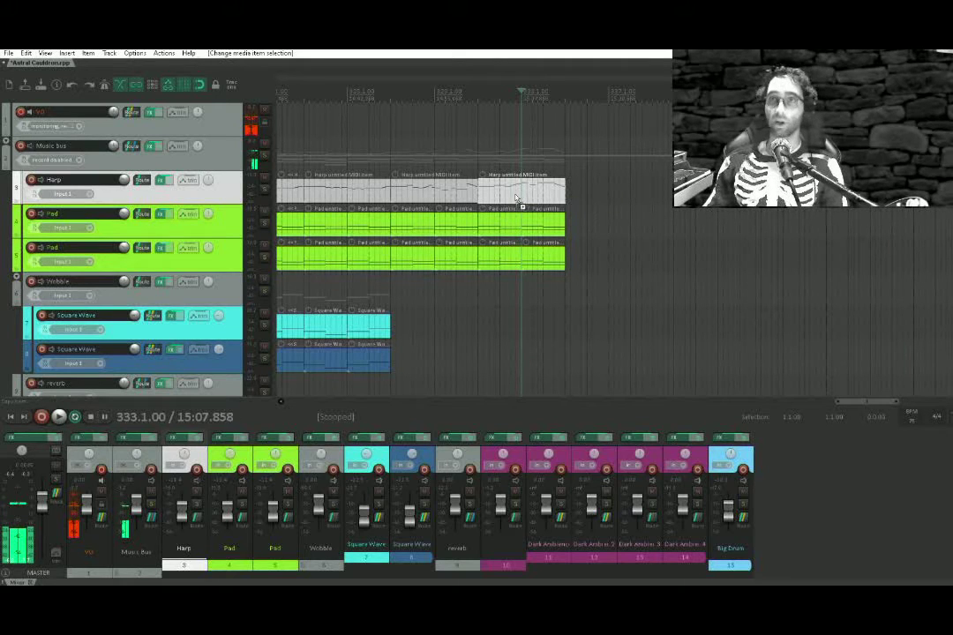
left_click_drag(569, 134, 392, 164)
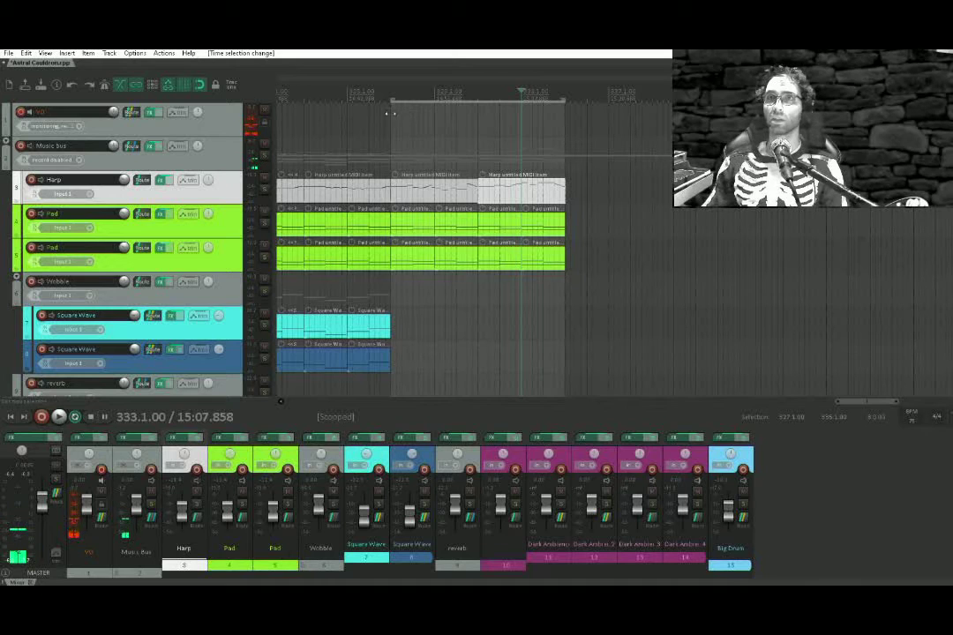
scroll(392, 103, "up", 4)
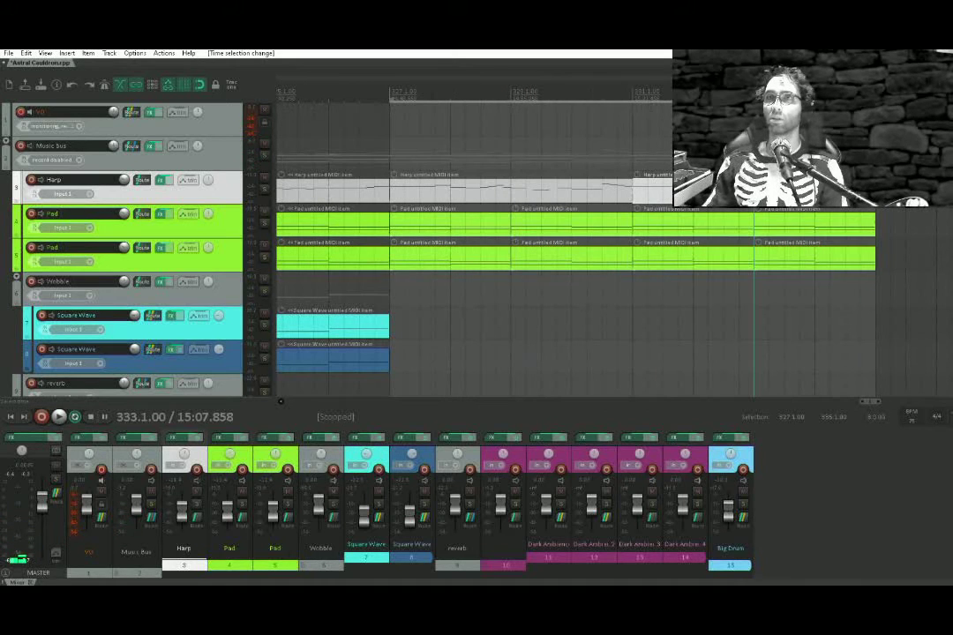
scroll(777, 102, "down", 3)
key("Escape")
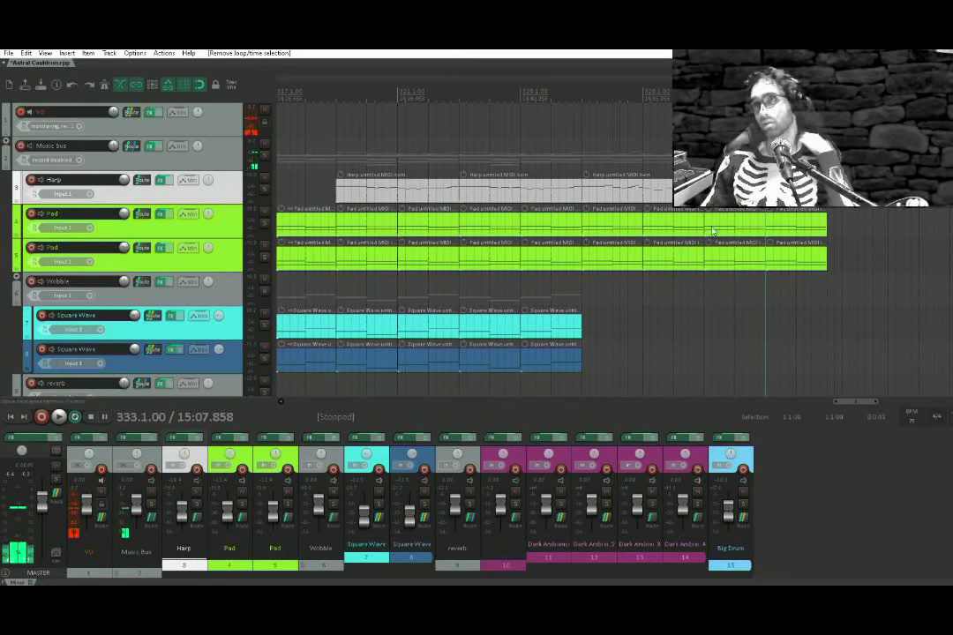
Copy the items of both Pad tracks in measures 327 to 334 so that the copies start at measure 335
left_click_drag(651, 198, 640, 213)
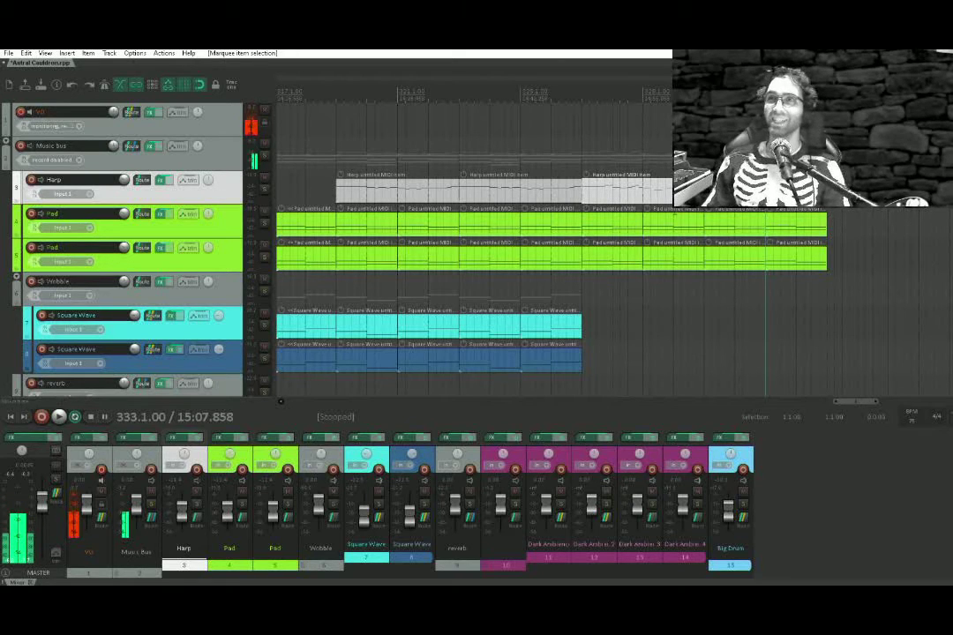
left_click_drag(784, 192, 607, 317)
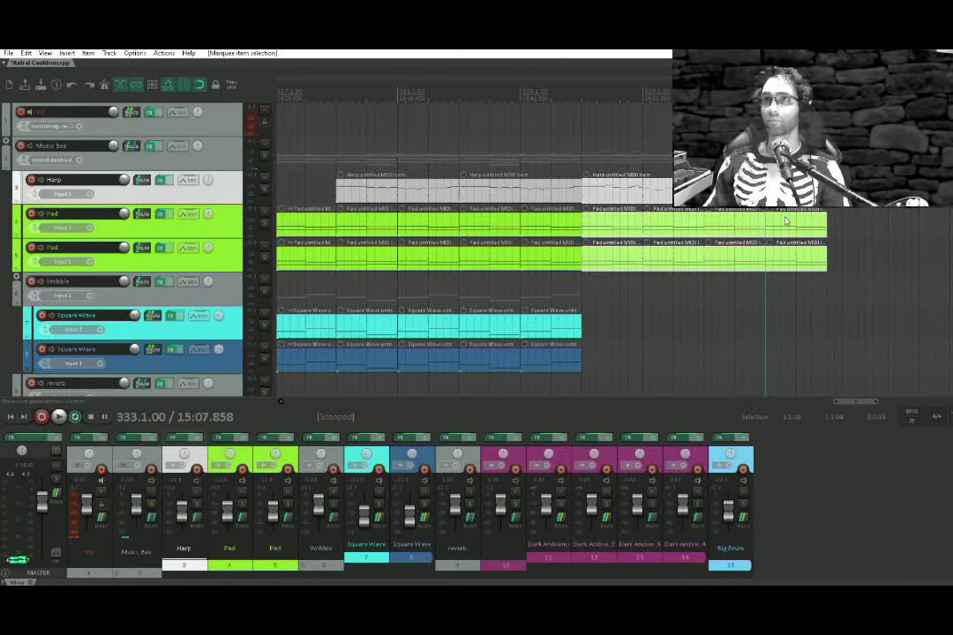
scroll(621, 287, "down", 2)
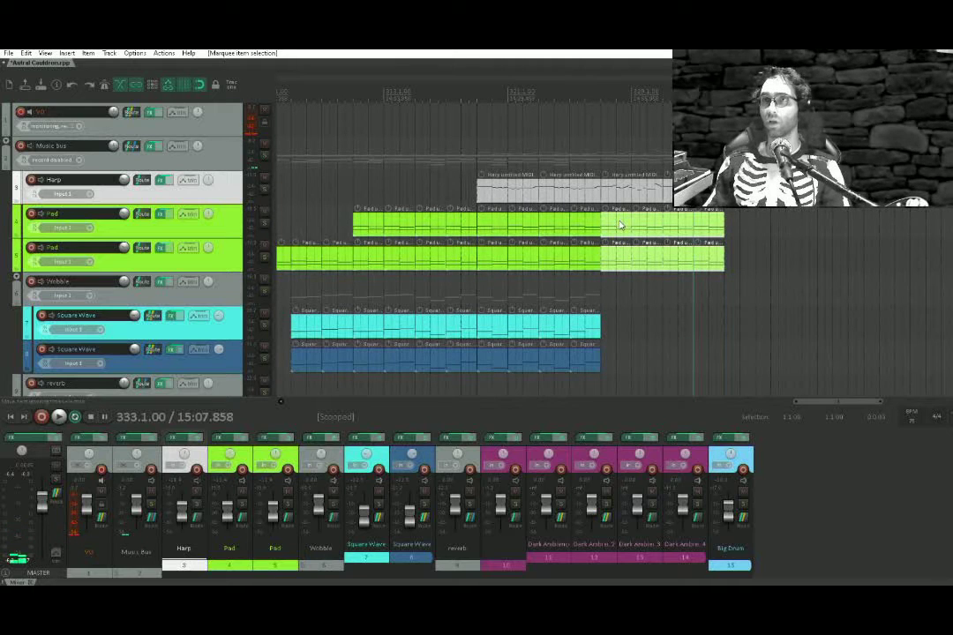
left_click_drag(620, 225, 743, 222)
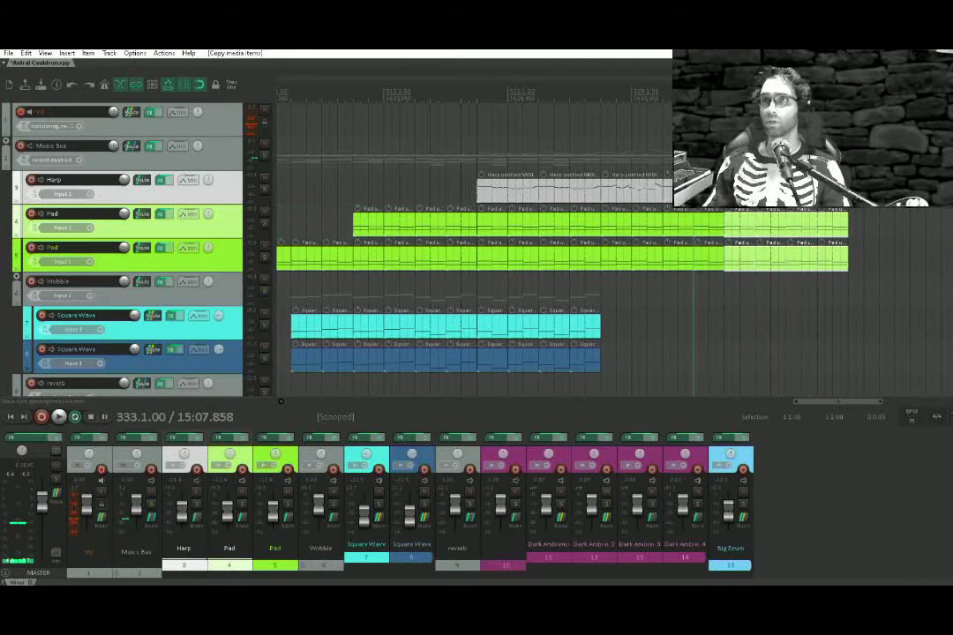
Copy the Harp items from measure 327 onto the first Square Wave track at measure 335 and play from there
left_click_drag(583, 181, 754, 328)
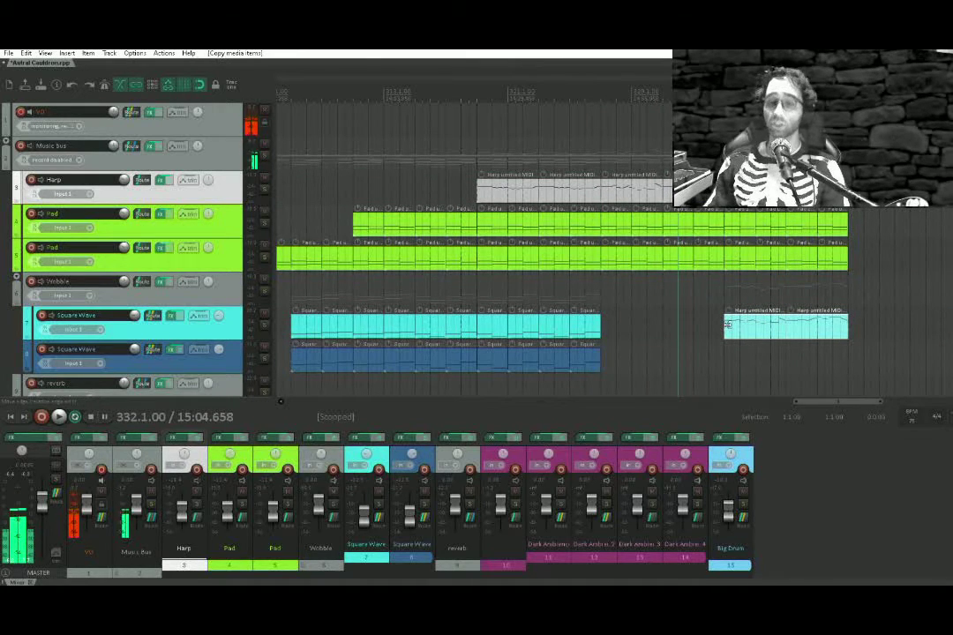
left_click(726, 285)
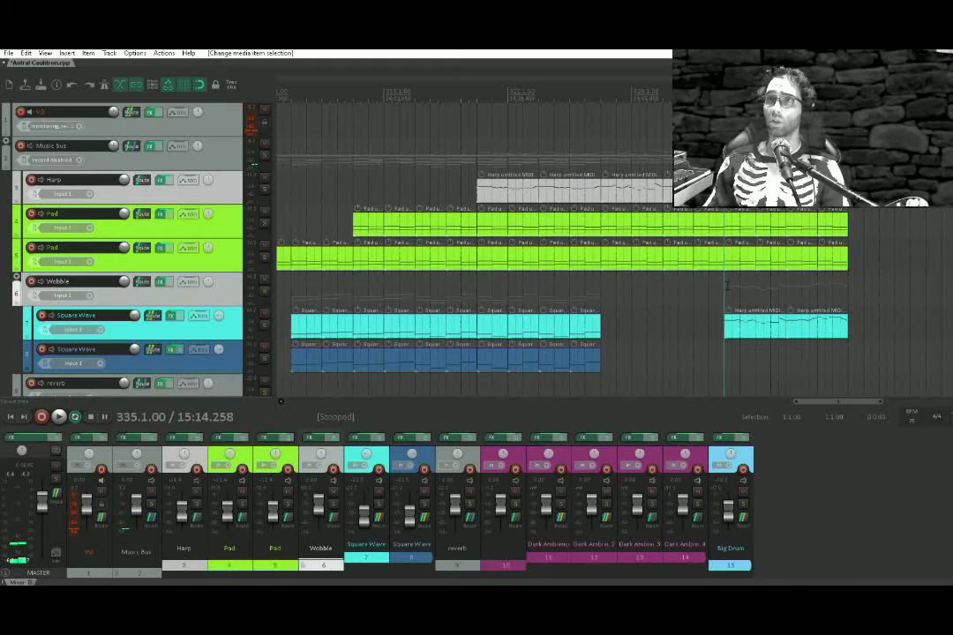
key("space")
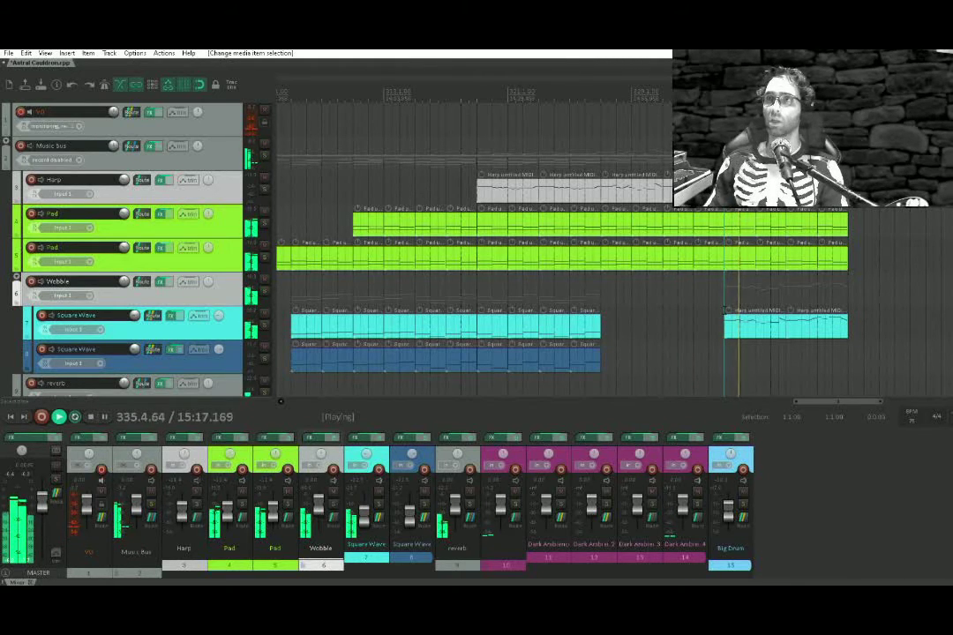
key("space")
Copy Big Drum items into measures 335 to 342 on the Big Drum track
scroll(476, 247, "down", 5)
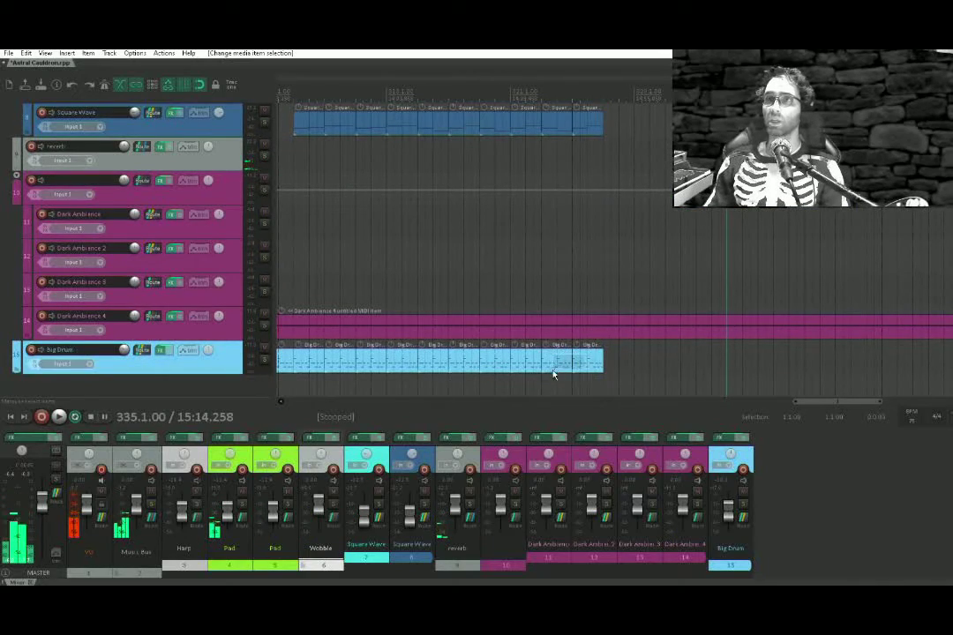
left_click_drag(554, 375, 780, 332)
scroll(762, 244, "up", 5)
scroll(748, 330, "down", 5)
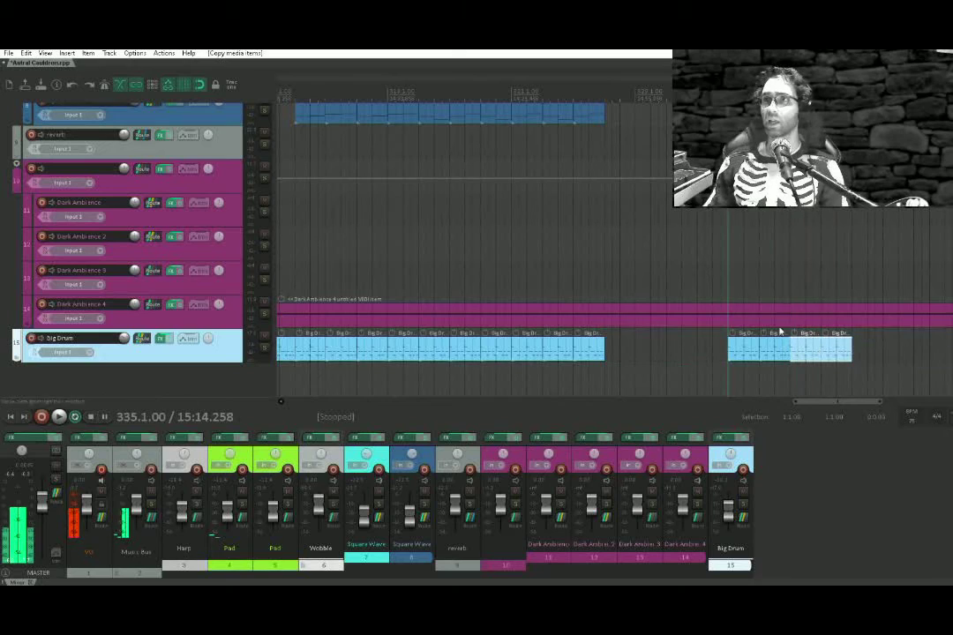
Listen from measure 335 and copy the Harp items starting at measure 319 to measure 335 on the Harp track
key("space")
left_click(731, 274)
scroll(719, 264, "up", 5)
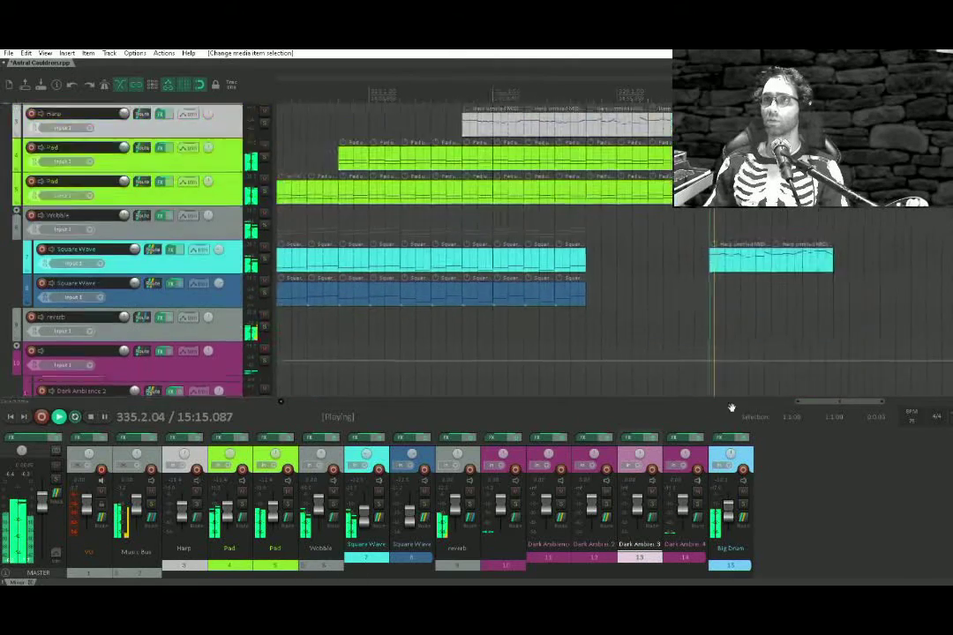
key("space")
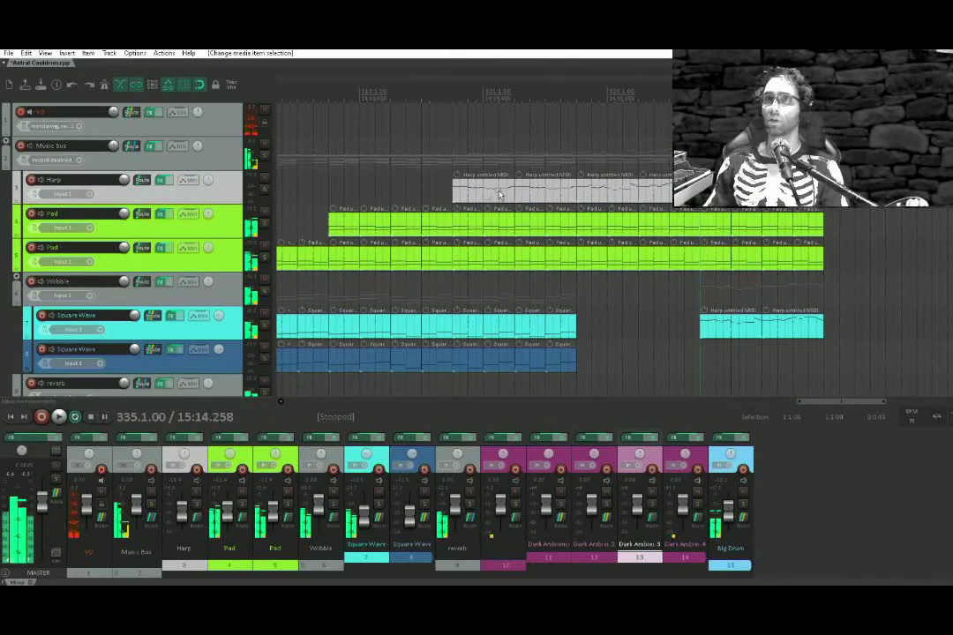
left_click_drag(422, 163, 731, 196)
key("space")
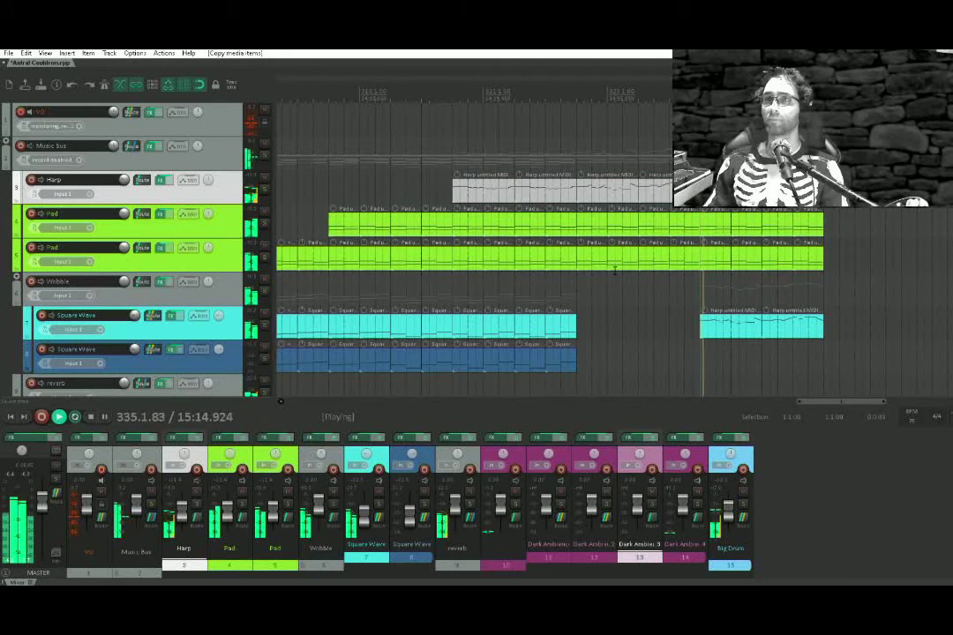
Try the Harp items at measure 335 on the second Square Wave track as well, listen to them and delete those copies
scroll(601, 215, "down", 3)
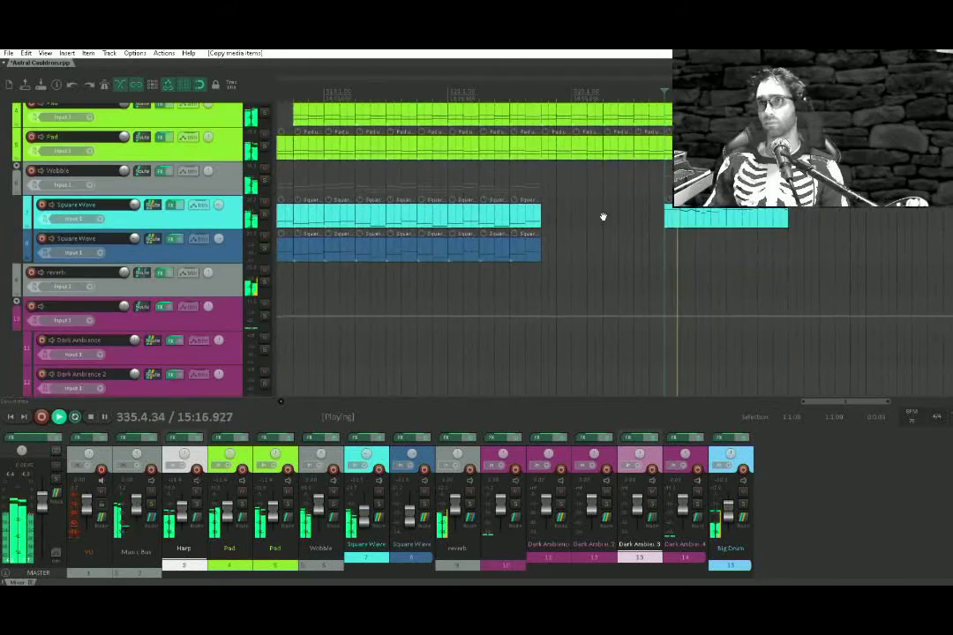
left_click_drag(693, 223, 591, 243)
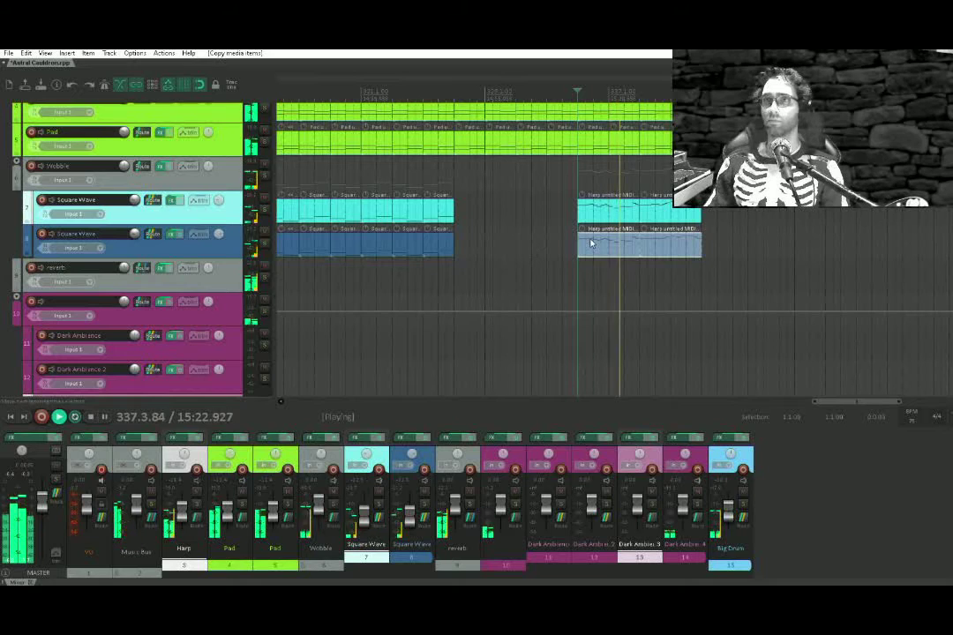
scroll(622, 246, "down", 2)
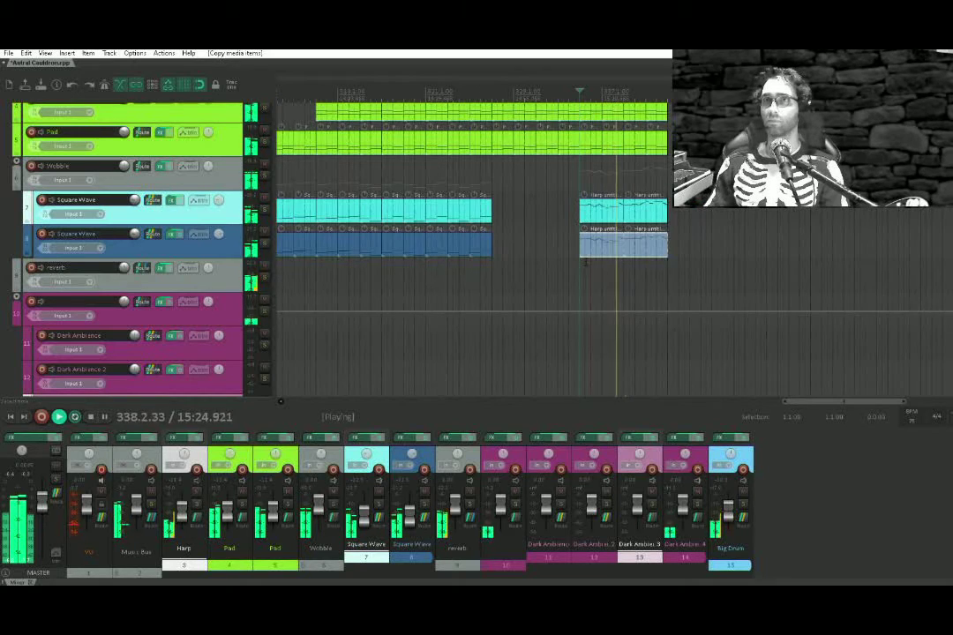
scroll(600, 256, "up", 2)
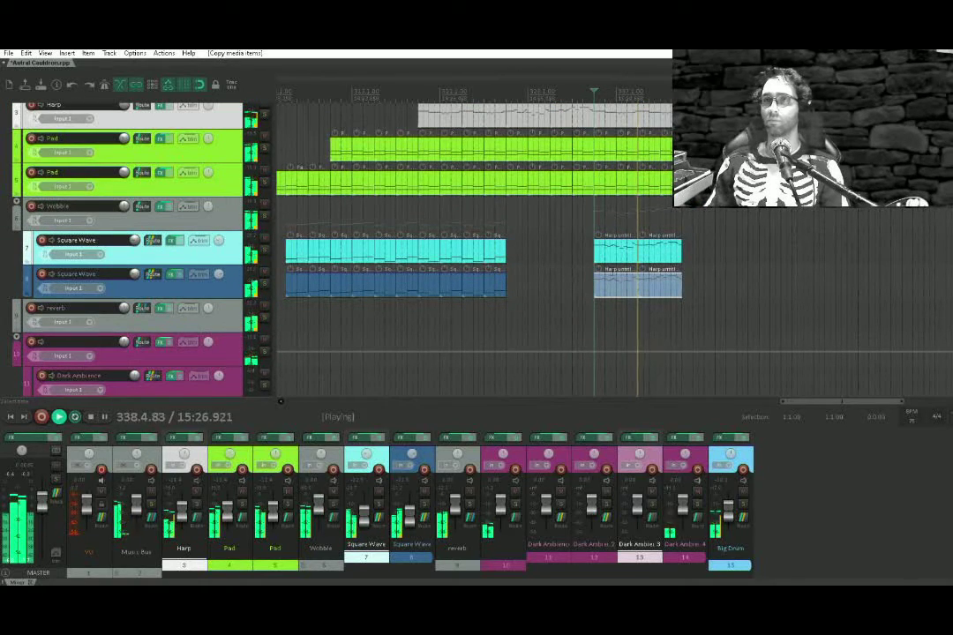
key("space")
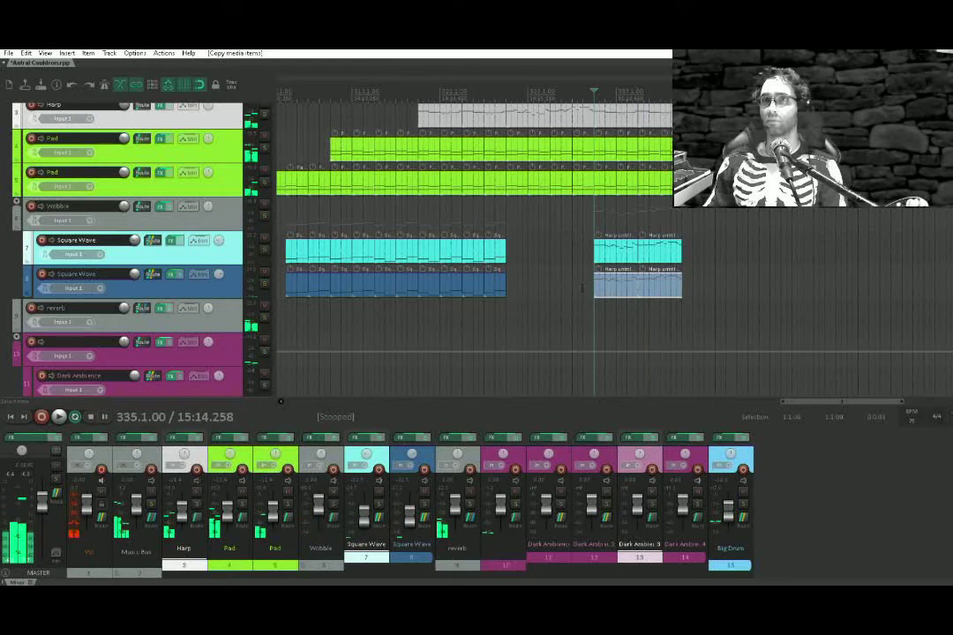
key("Delete")
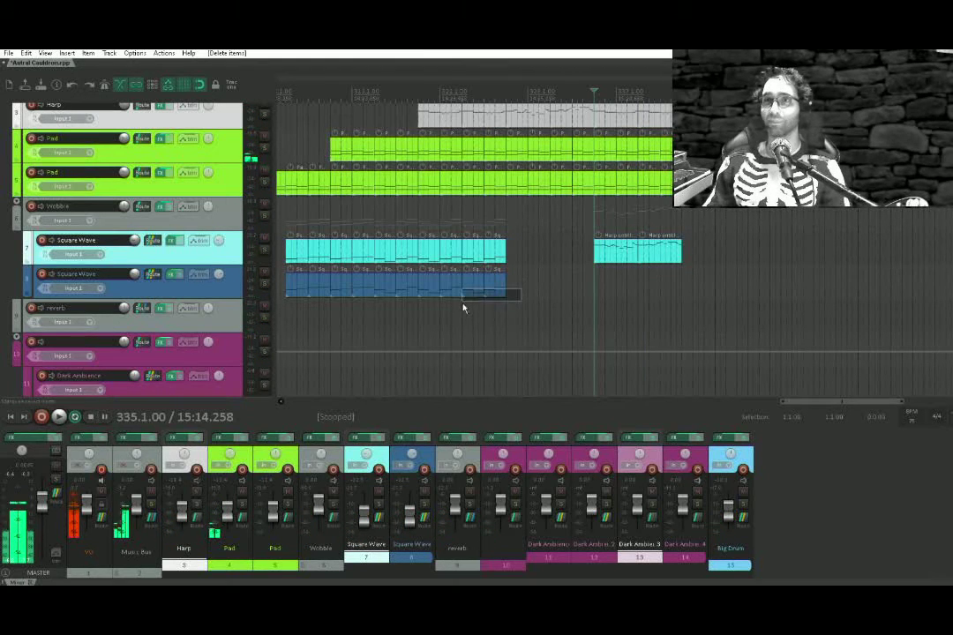
Fill measures 335 to 342 of the second Square Wave track with copies of its last items and play from measure 333
left_click_drag(606, 253, 606, 289)
left_click(579, 284)
key("space")
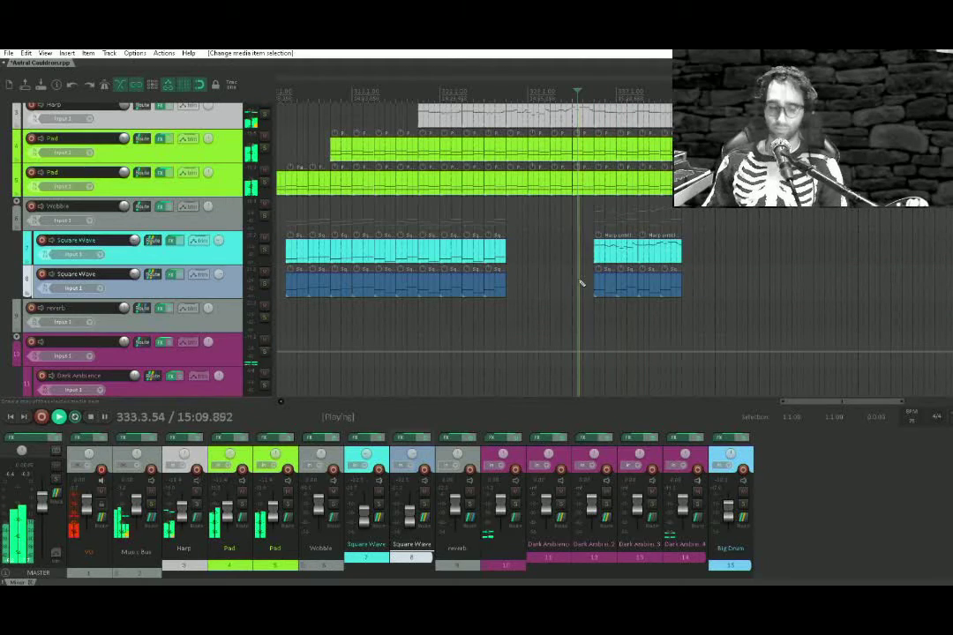
Duplicate the Harp, Pad, Square Wave and Big Drum items of measures 335 to 342 three times, up to measure 367
scroll(604, 255, "up", 2)
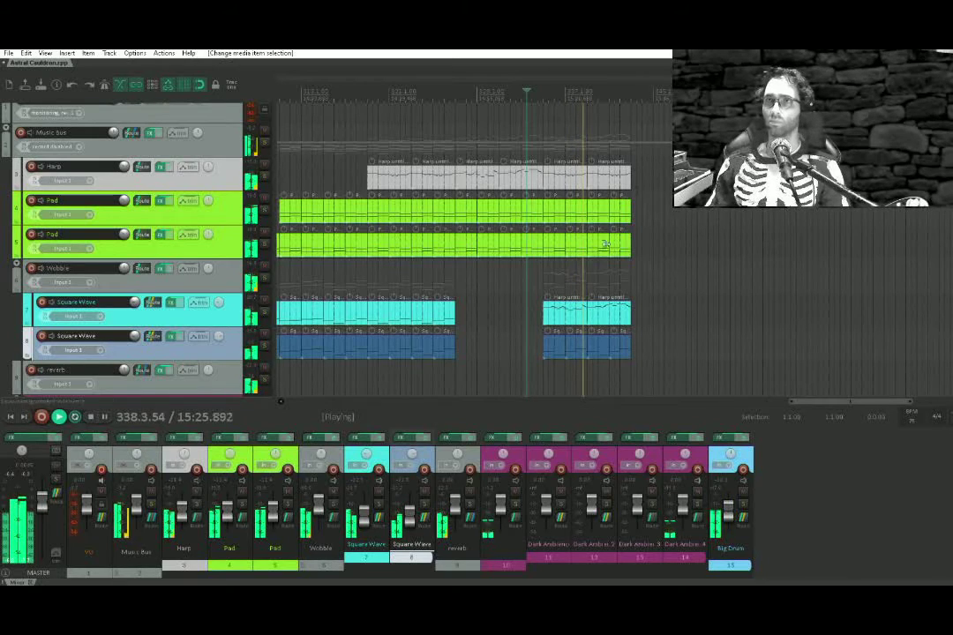
left_click_drag(648, 175, 551, 376)
scroll(550, 377, "down", 5)
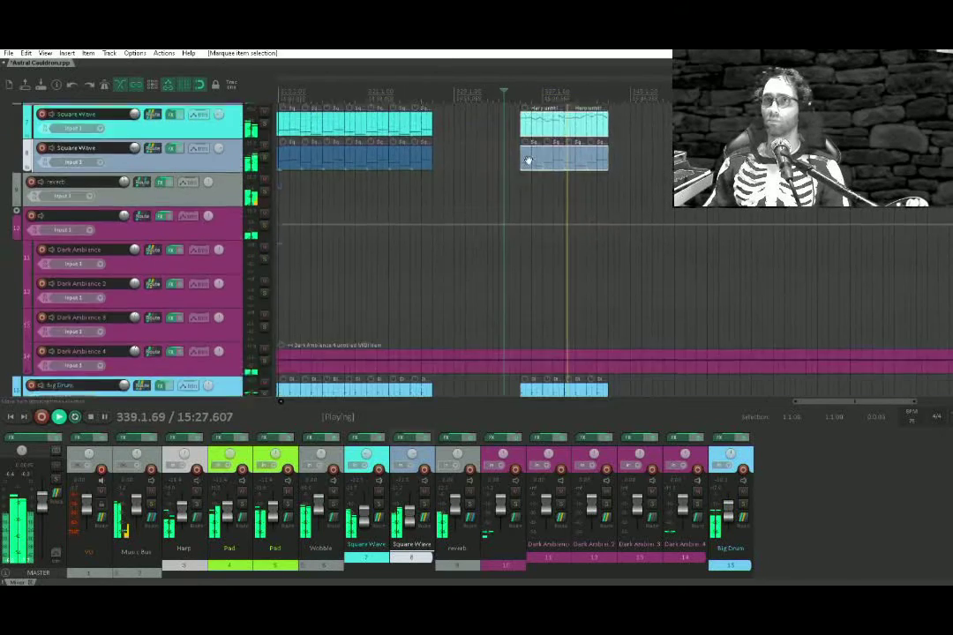
key("ctrl+d")
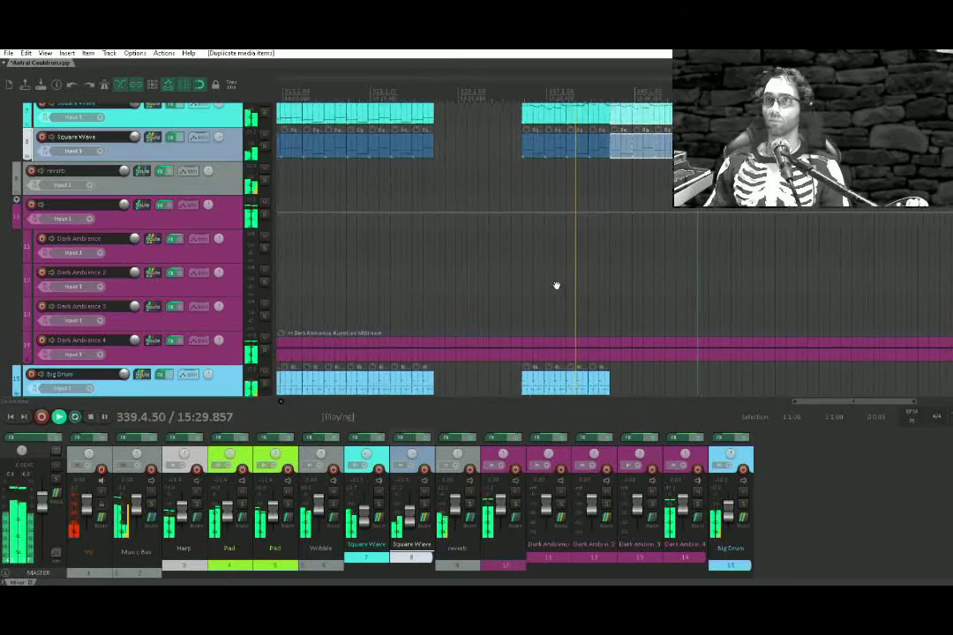
scroll(556, 285, "down", 1)
key("ctrl+d")
key("ctrl+d")
key("ctrl+d")
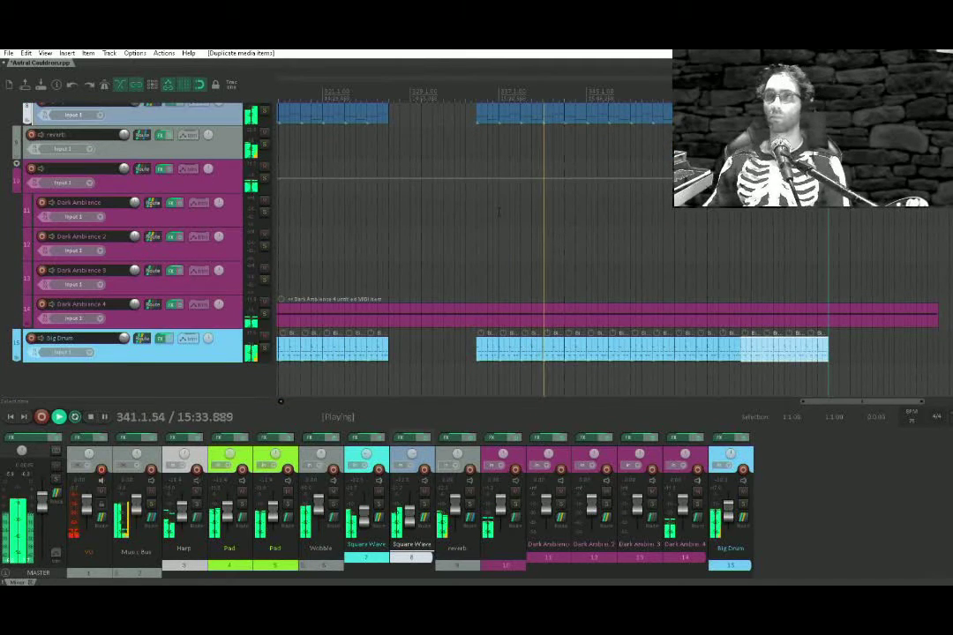
Stop playback and swap the items in measures 343 to 350 between the two Square Wave tracks
scroll(545, 174, "up", 4)
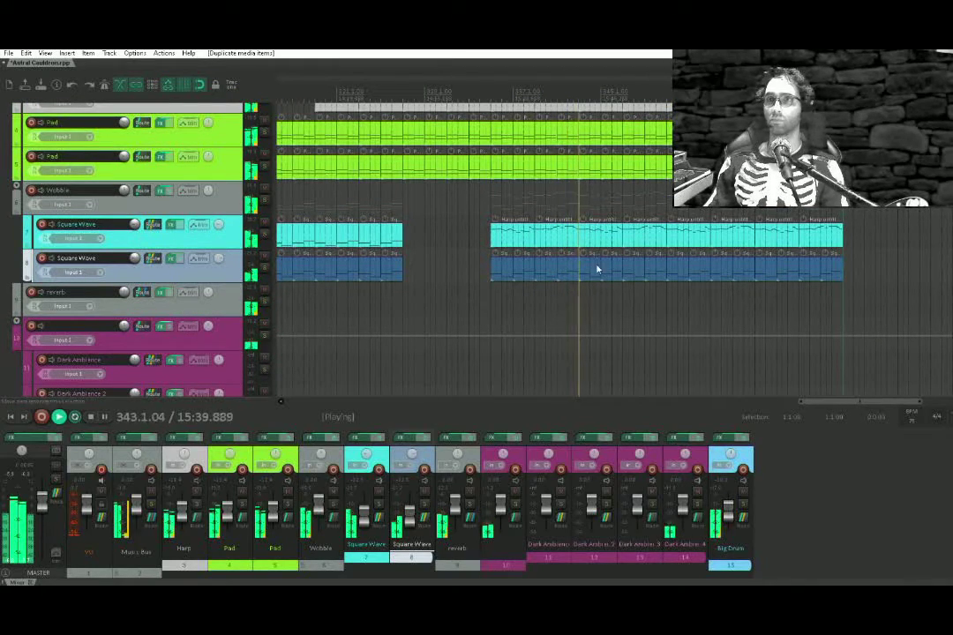
key("space")
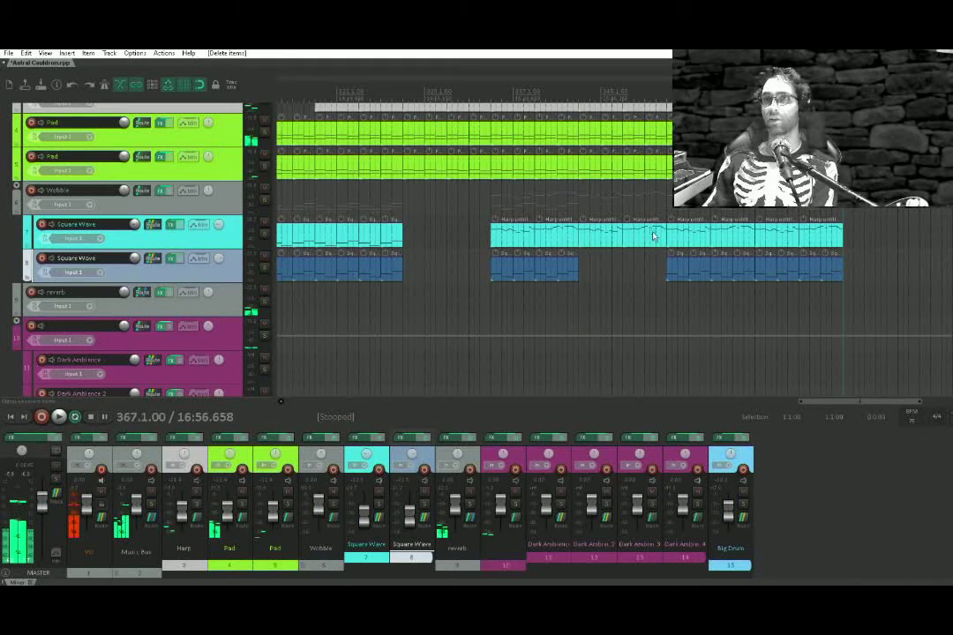
left_click_drag(648, 227, 596, 243)
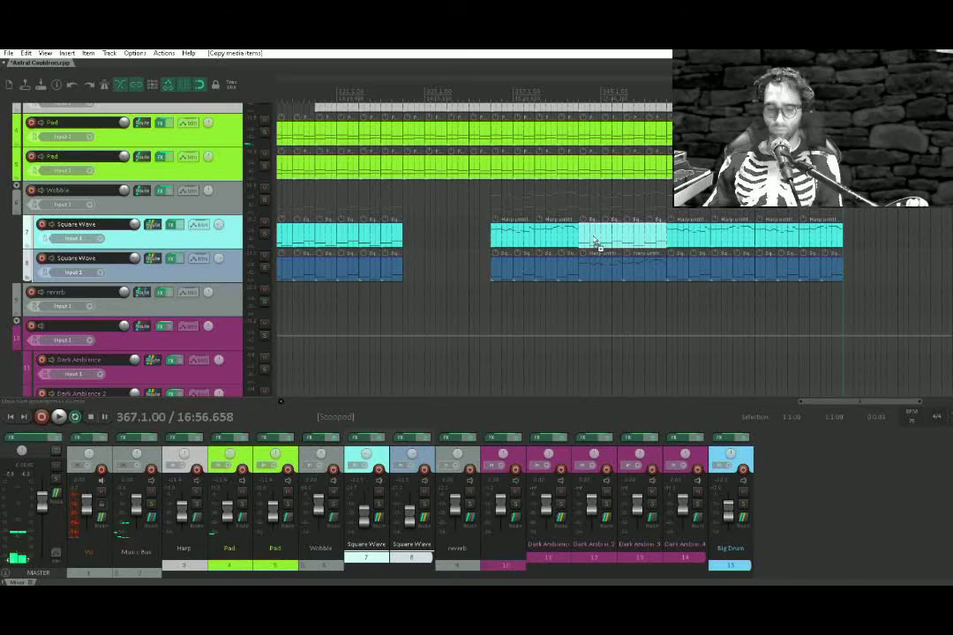
left_click(563, 265)
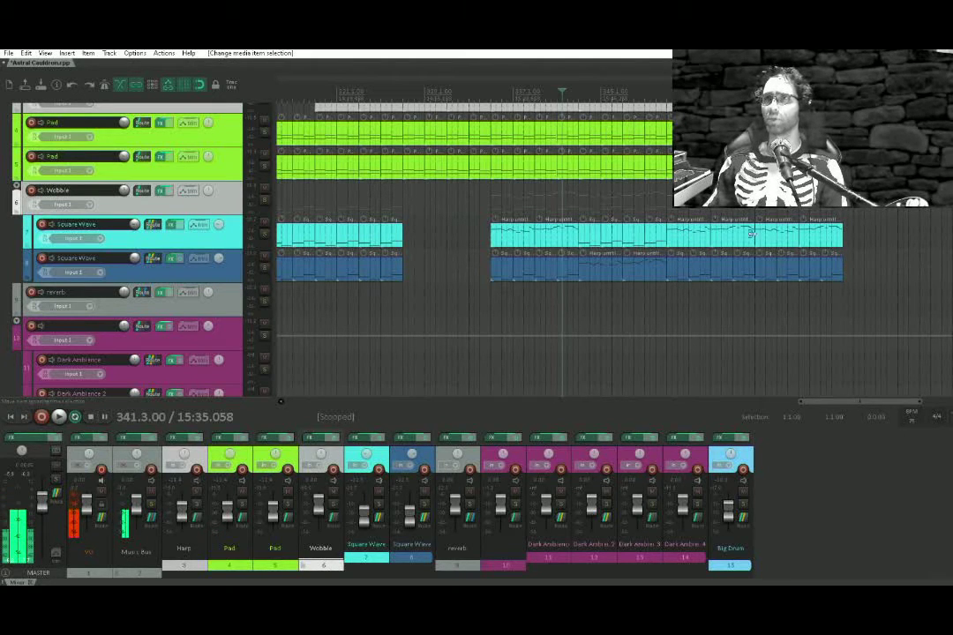
Swap the Harp and Square Wave items in measures 359 to 366 between the two Square Wave tracks
left_click_drag(834, 234, 793, 210)
left_click_drag(837, 256, 761, 316)
left_click_drag(794, 270, 776, 235)
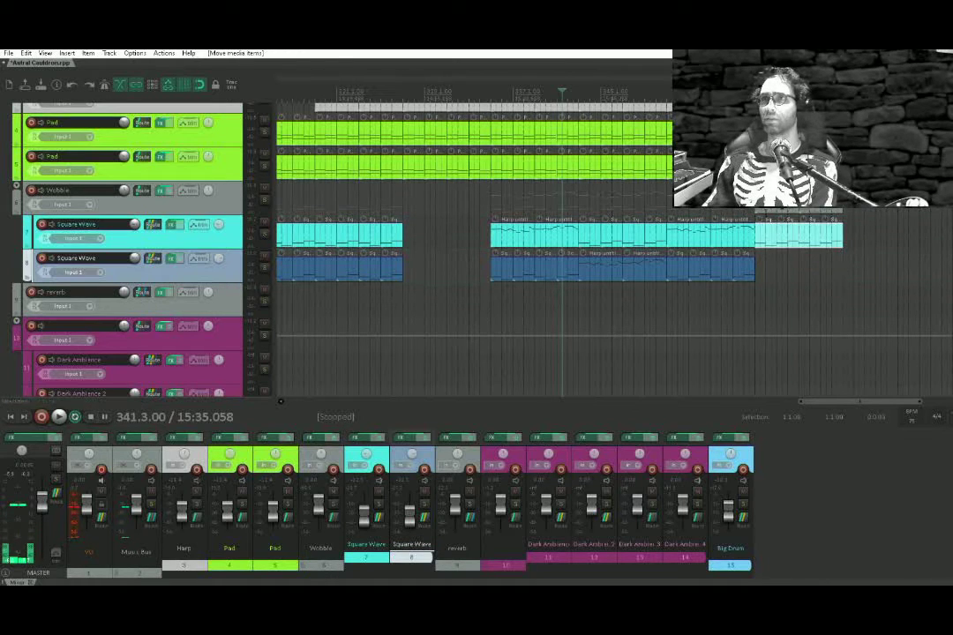
left_click_drag(835, 210, 776, 265)
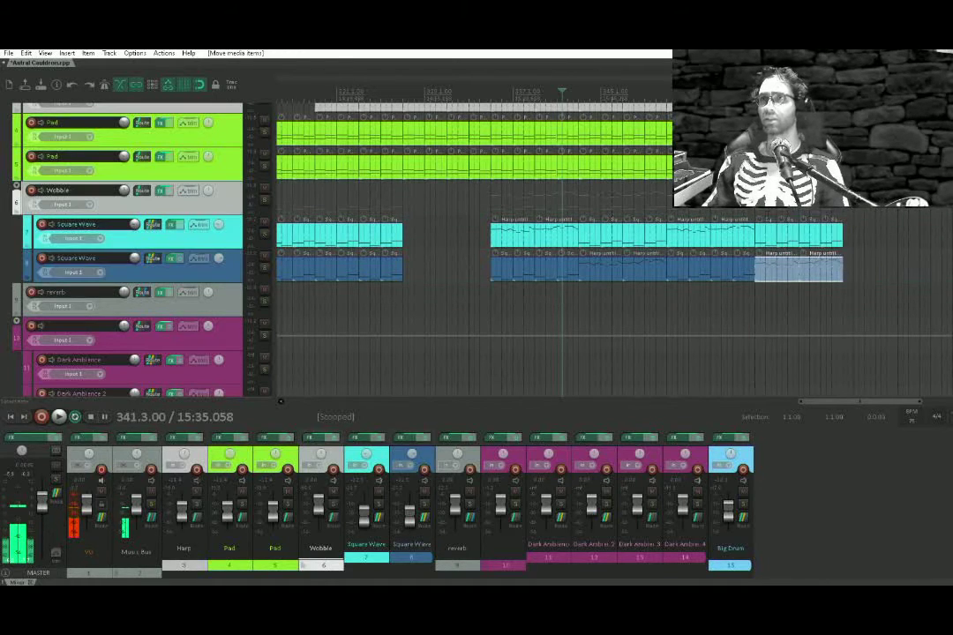
left_click(776, 211)
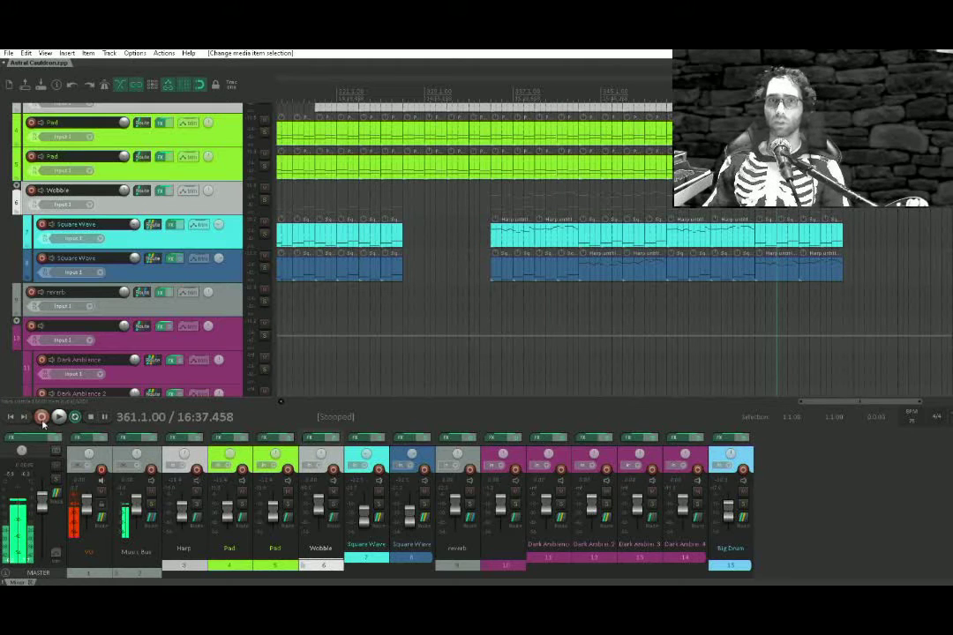
Add the GMonoBass effect to the master track and place it before the Master Limiter
left_click(28, 439)
double_click(234, 367)
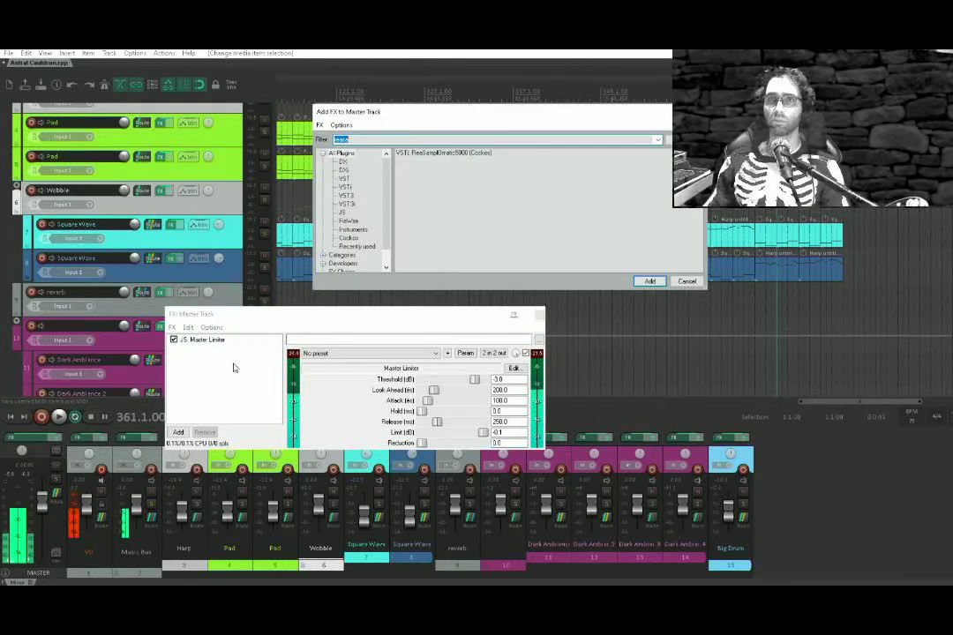
type("gmono")
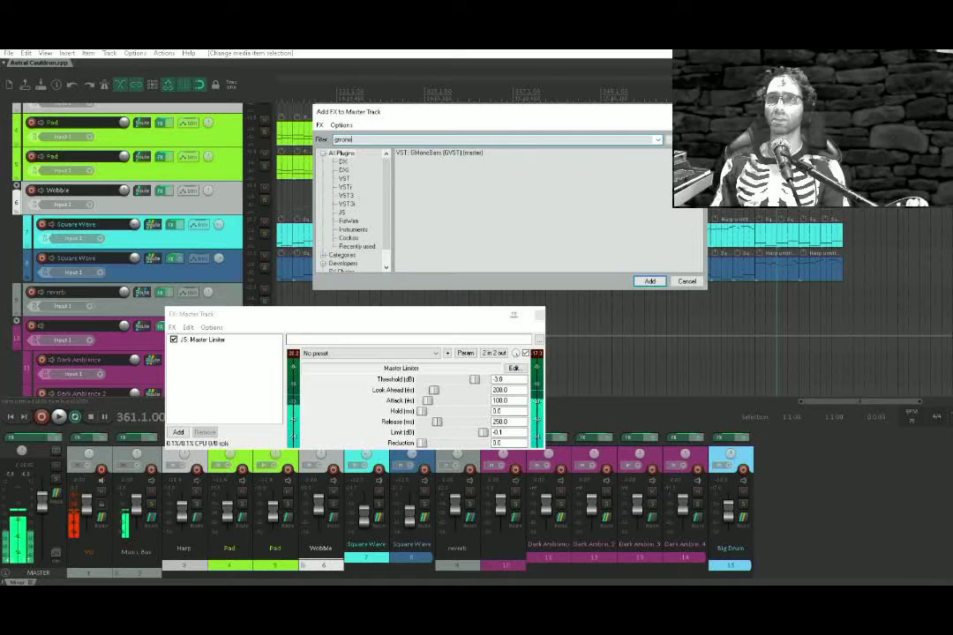
key("Return")
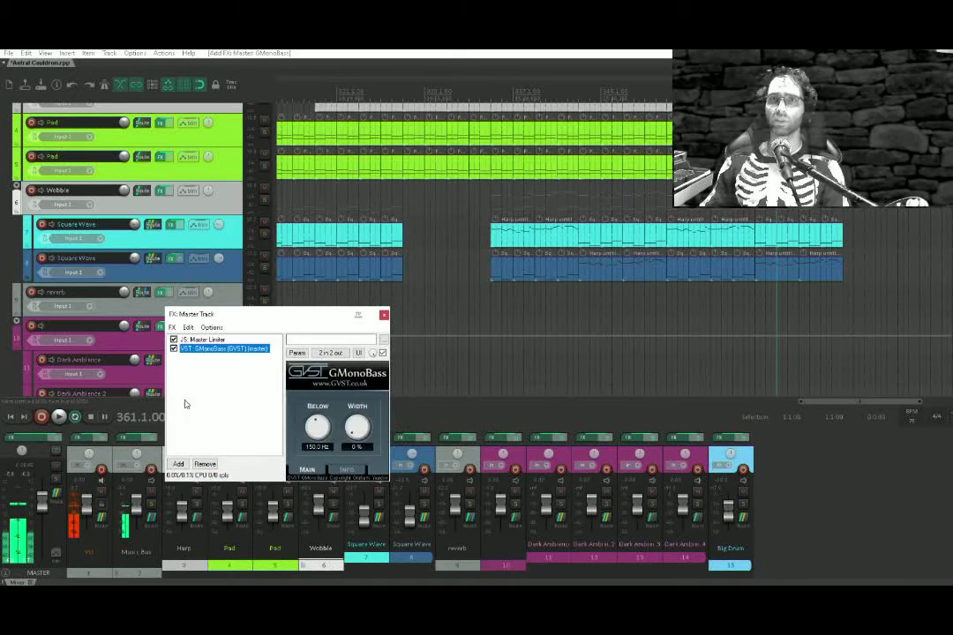
left_click_drag(225, 351, 223, 341)
left_click(204, 387)
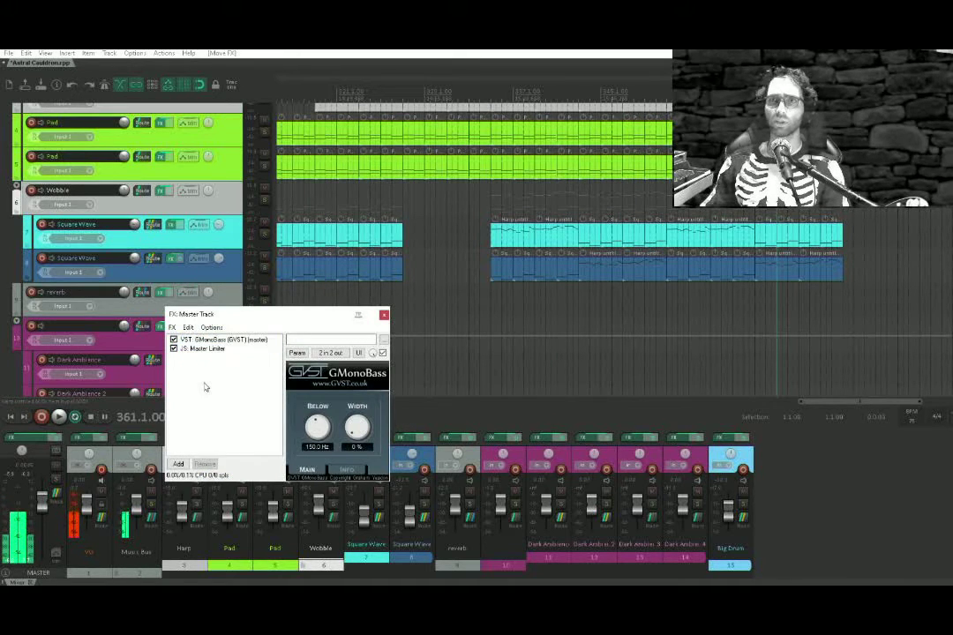
left_click(776, 158)
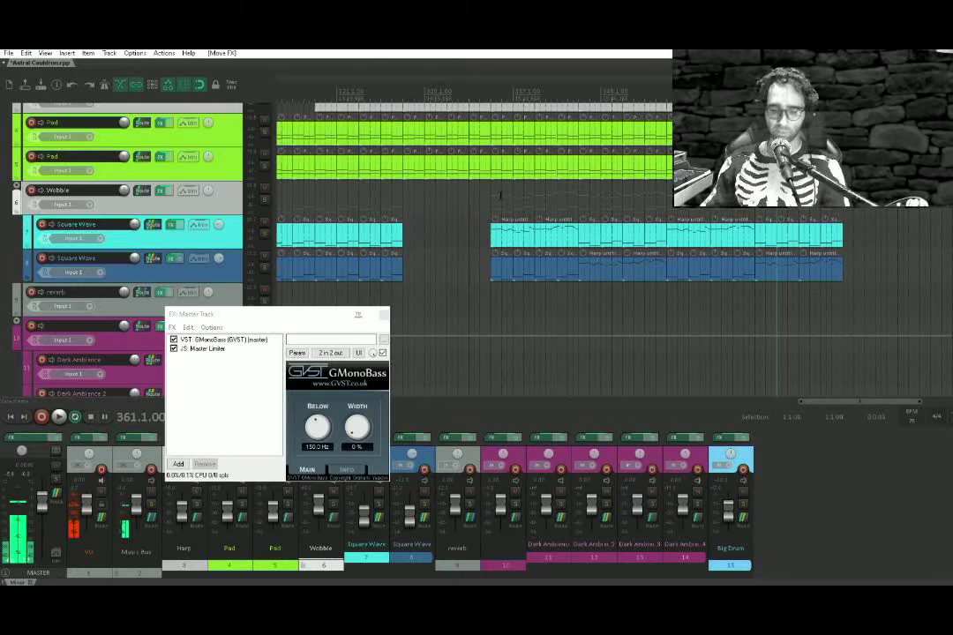
Set the GMonoBass Below frequency on the master to 250.0 Hz and close the effects window
left_click(323, 428)
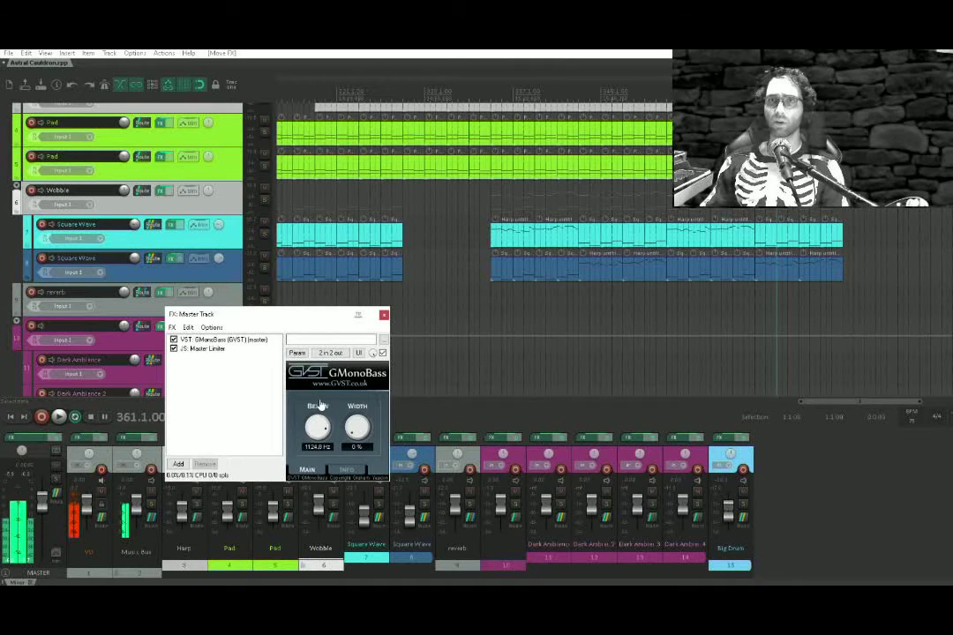
left_click(319, 428)
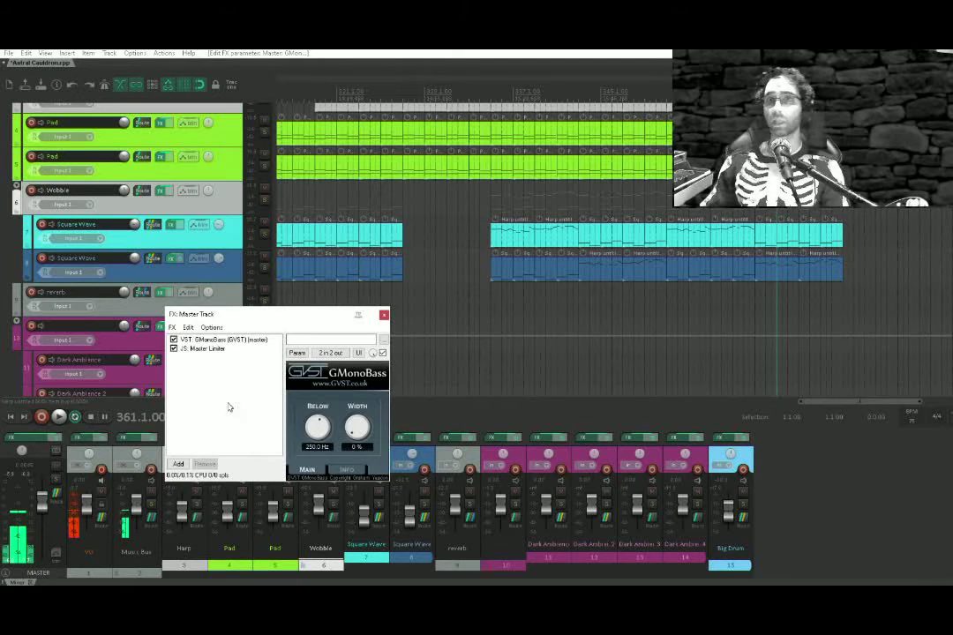
key("Escape")
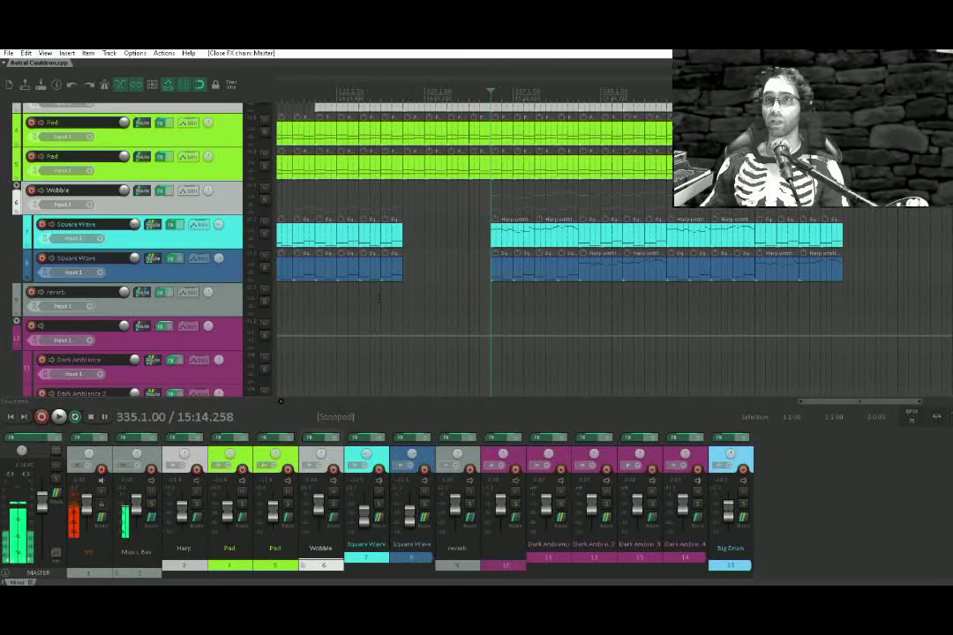
Play the arrangement from the track 4 marker at measure 293 and listen through to about measure 360
left_click(359, 304)
left_click_drag(359, 305, 511, 368)
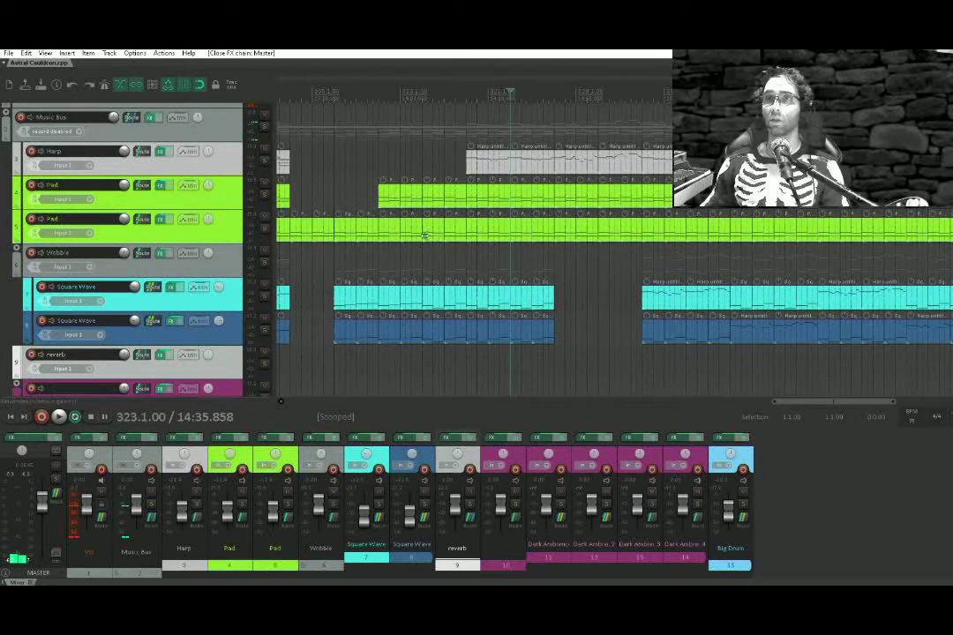
left_click(380, 251)
left_click_drag(379, 250, 538, 256)
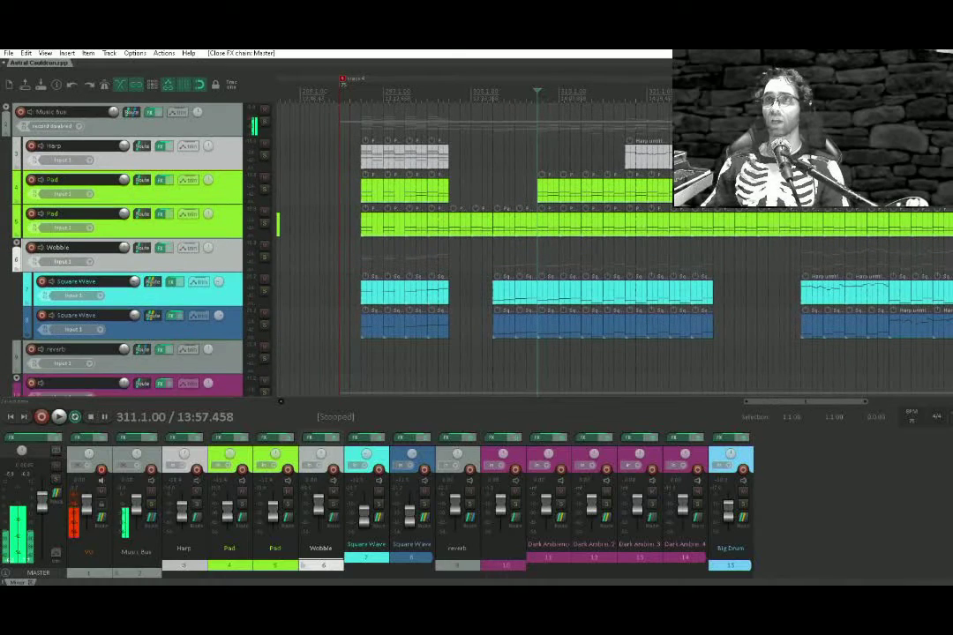
left_click(499, 267)
left_click(495, 264)
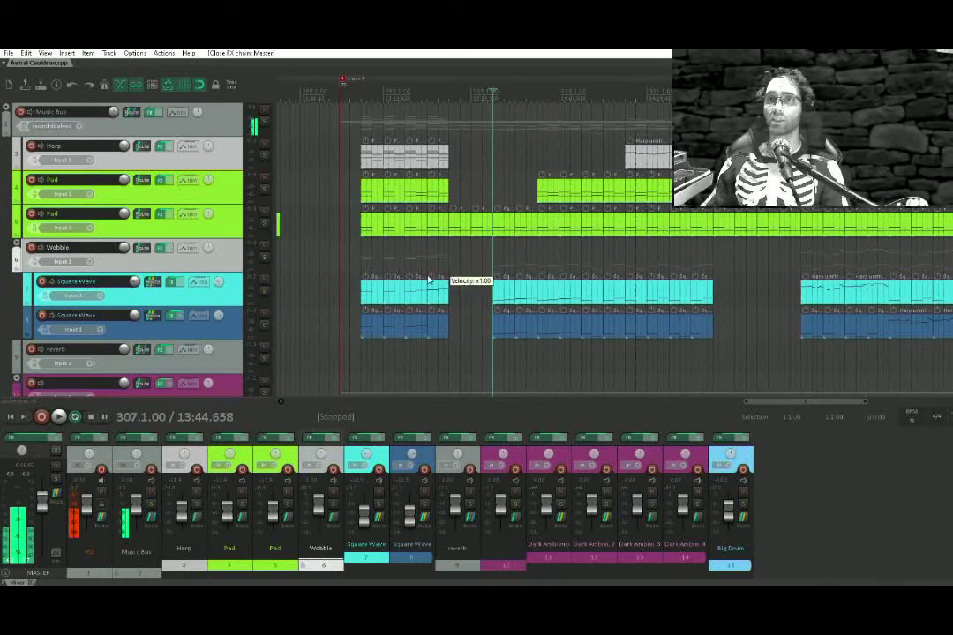
left_click(334, 260)
left_click(340, 260)
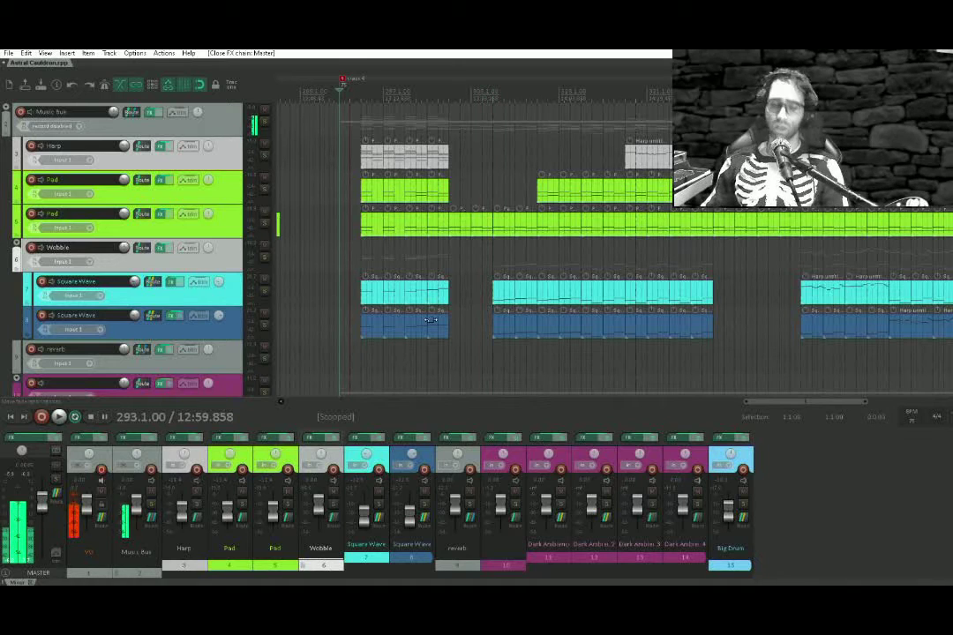
left_click_drag(548, 261, 601, 58)
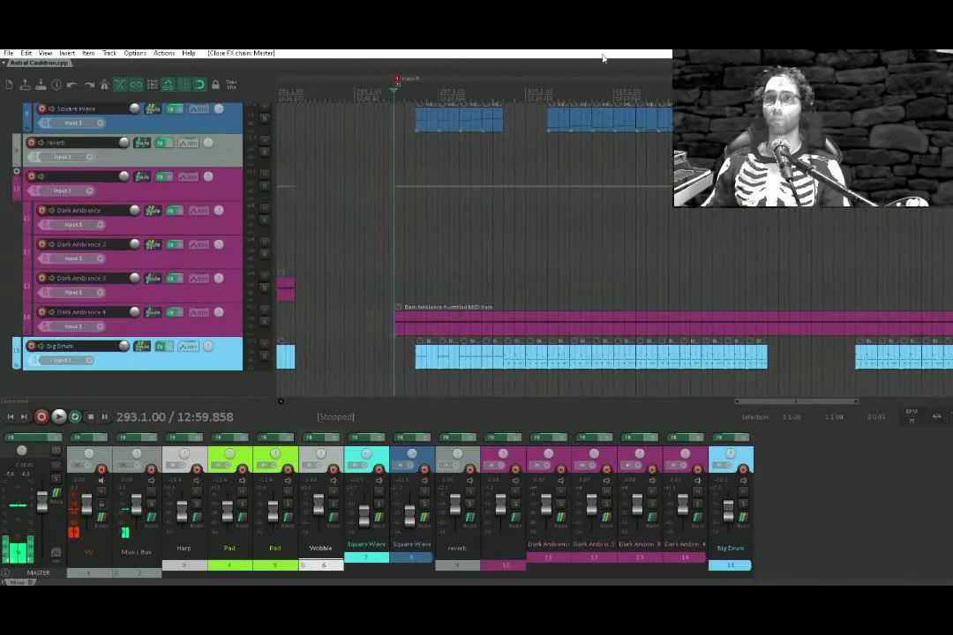
left_click_drag(628, 222, 636, 265)
key("space")
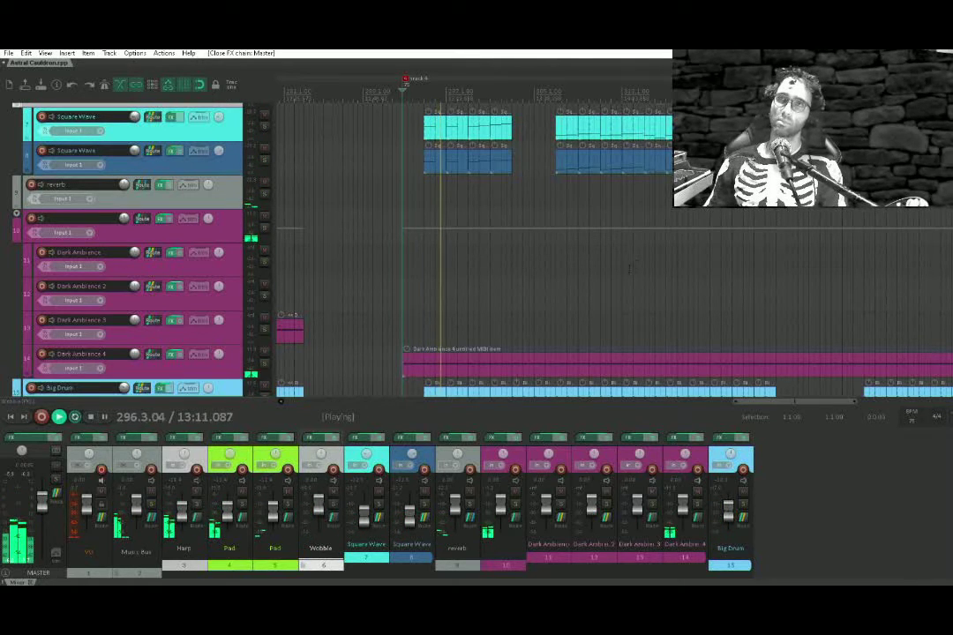
left_click_drag(703, 257, 670, 293)
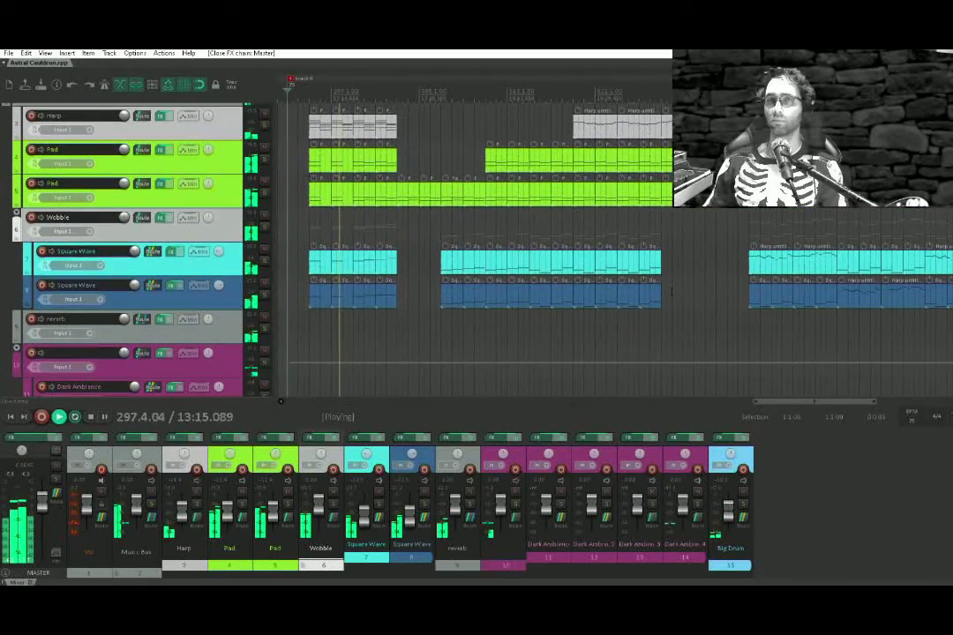
left_click_drag(699, 230, 734, 230)
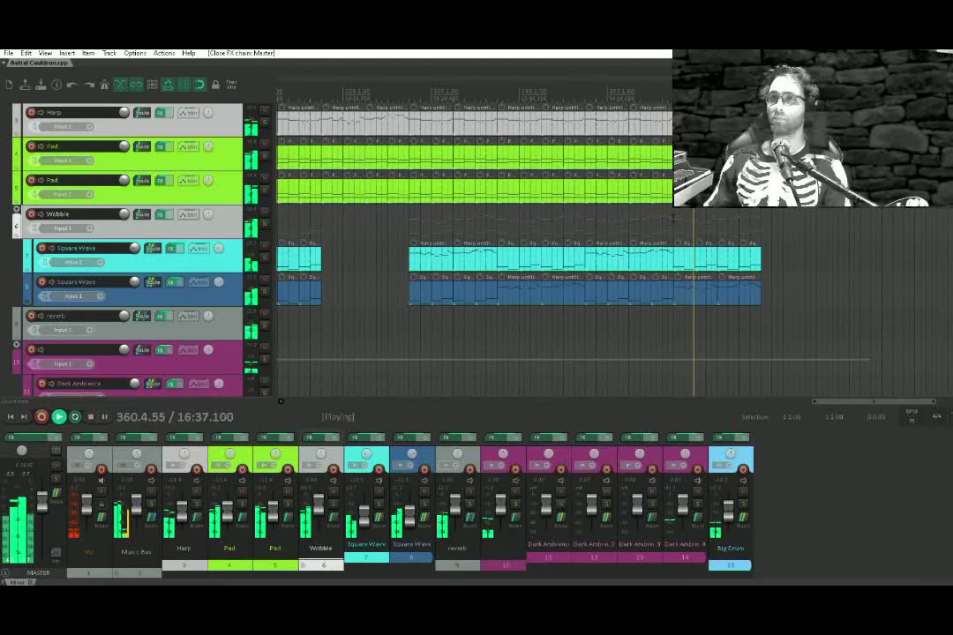
Delete the Big Drum items from measure 361 to the end of the arrangement
left_click_drag(677, 219, 570, 338)
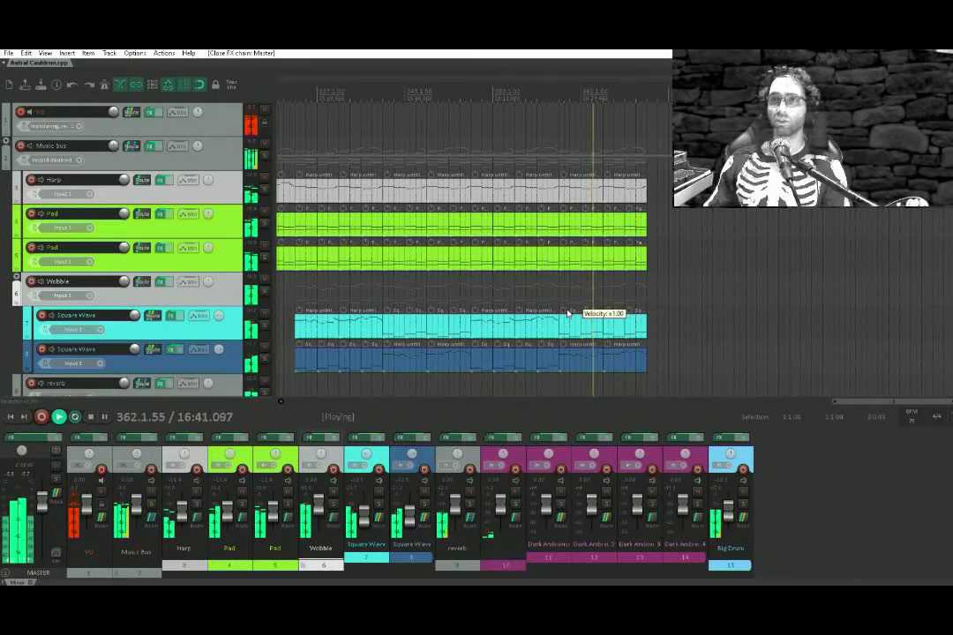
left_click_drag(547, 277, 516, 79)
left_click_drag(504, 280, 504, 231)
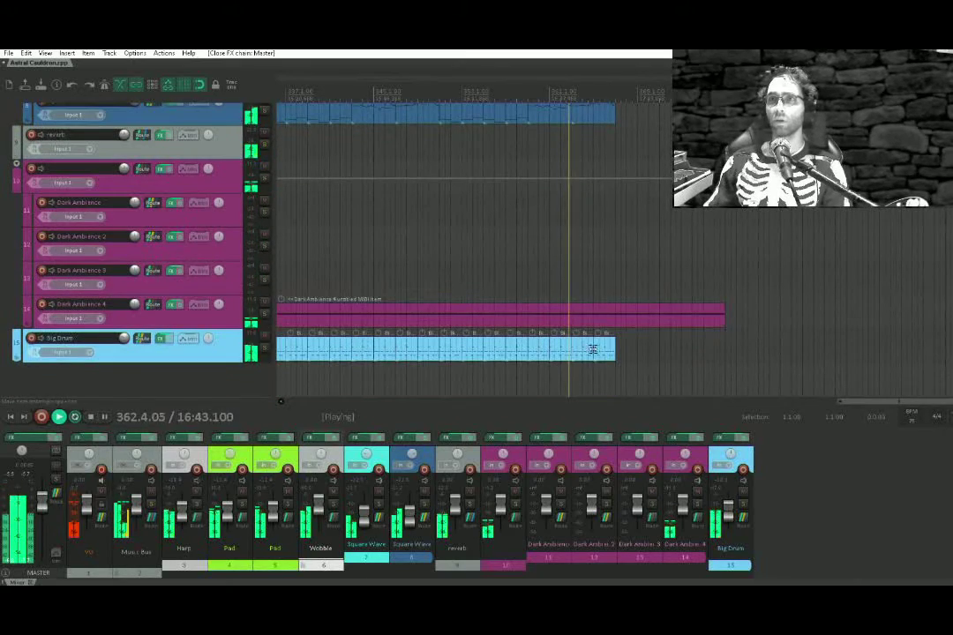
left_click_drag(565, 366, 553, 369)
key("Delete")
Try thinning out the last Big Drum item at measure 359 by deleting groups of its notes
double_click(544, 358)
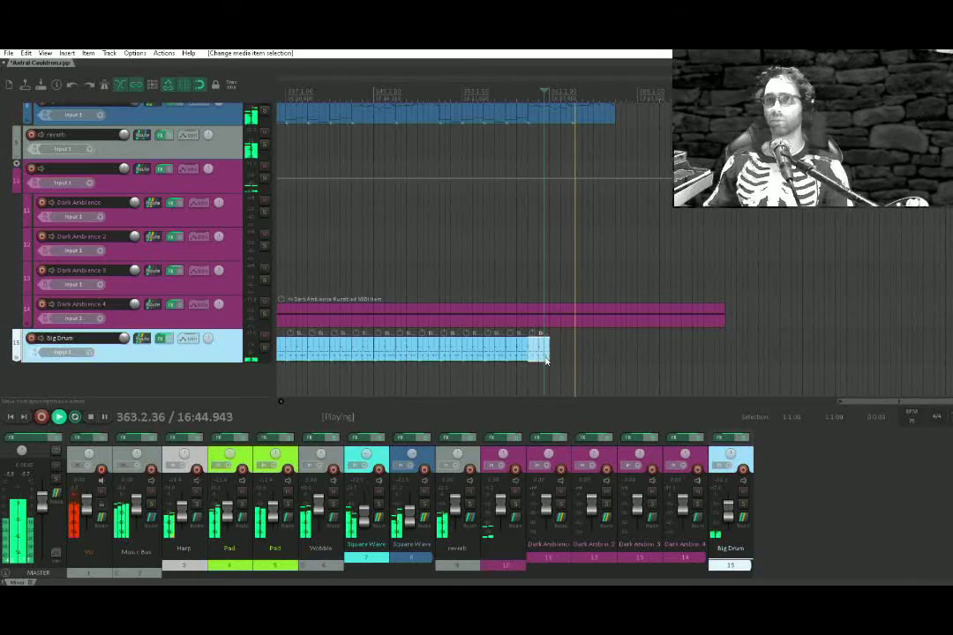
left_click_drag(374, 362, 468, 345)
left_click_drag(522, 298, 253, 466)
key("Delete")
left_click_drag(330, 383, 554, 286)
key("Delete")
left_click(586, 185)
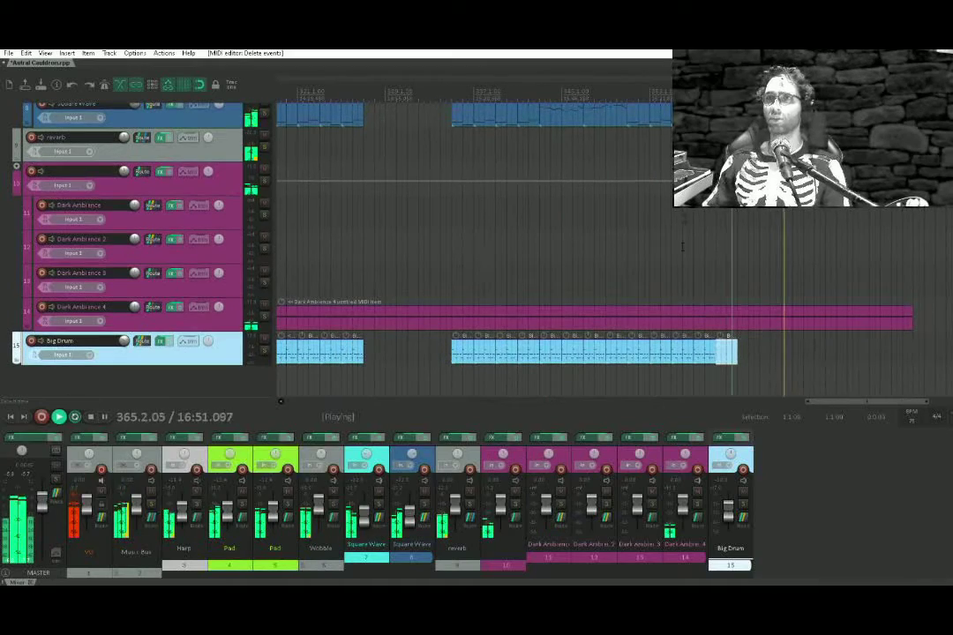
Replace the last Big Drum item with a copy of the Big Drum items of measures 295 to 302, placed at measure 359
key("Delete")
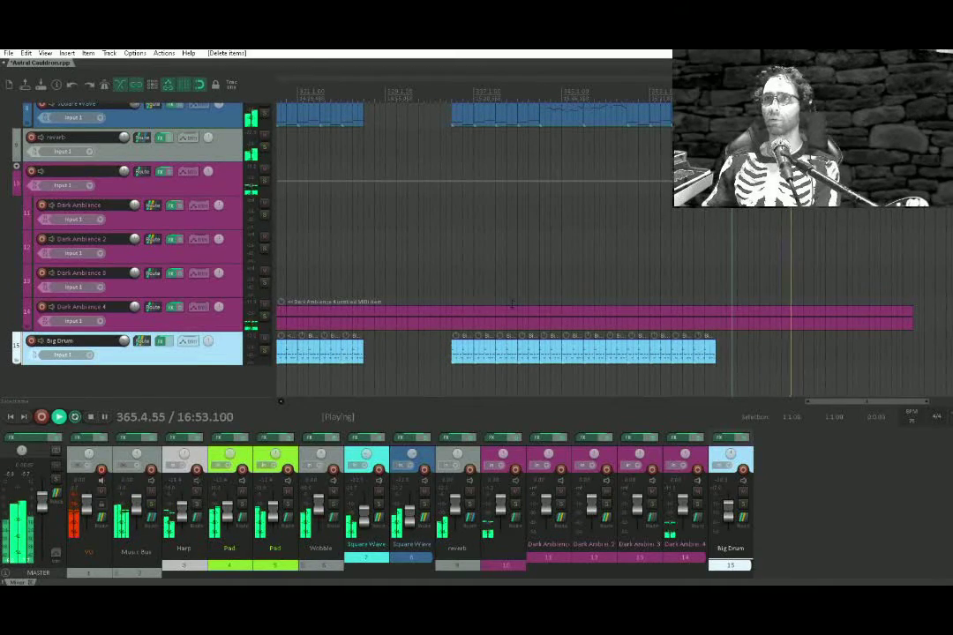
left_click_drag(513, 300, 910, 305)
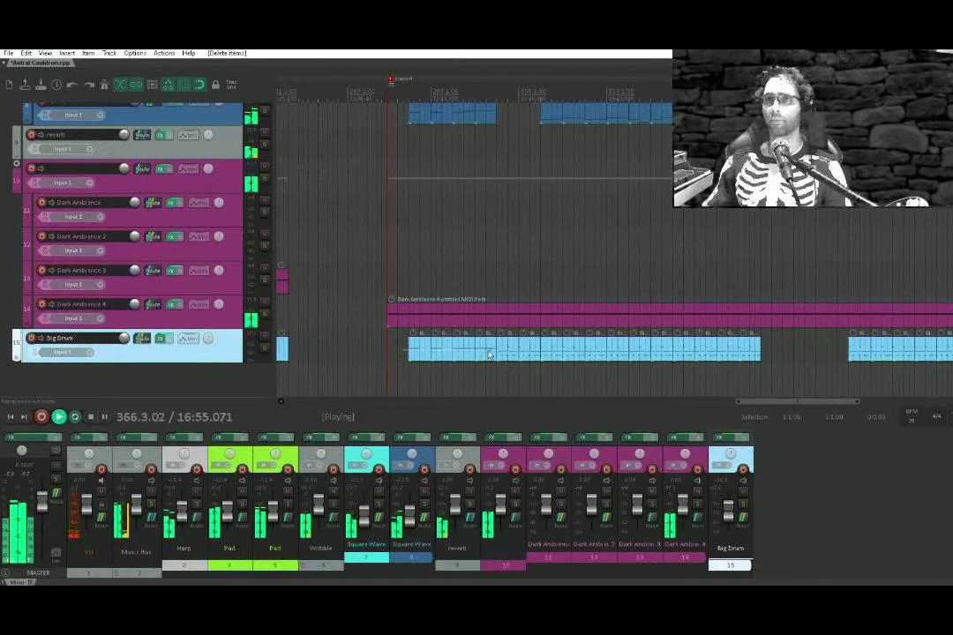
left_click_drag(399, 353, 784, 356)
left_click_drag(764, 357, 814, 368)
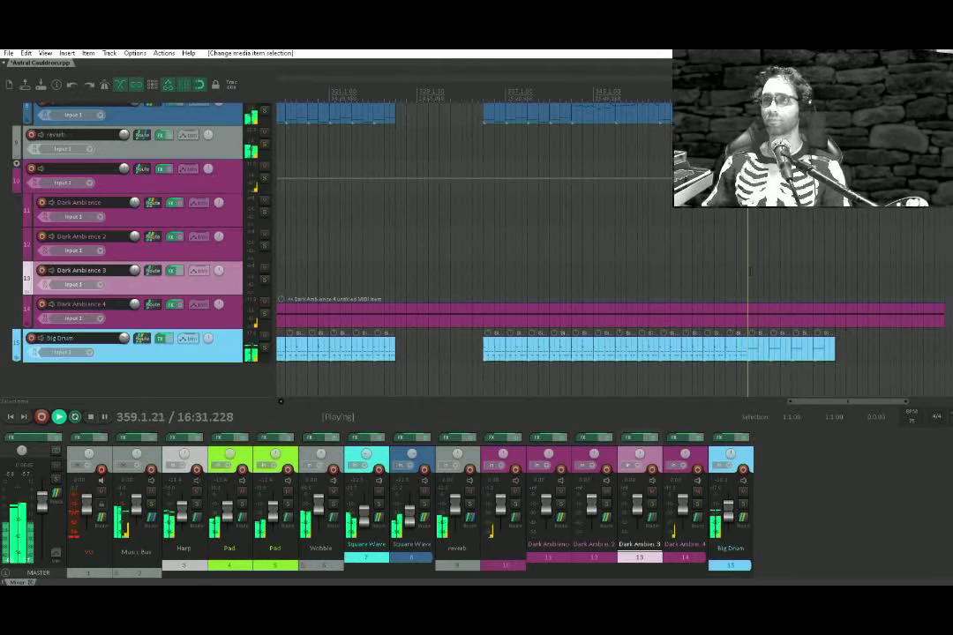
Replace the Harp items of measures 359 to 366 with a copy of those at measures 295 to 302, and play from measure 357
scroll(742, 272, "up", 5)
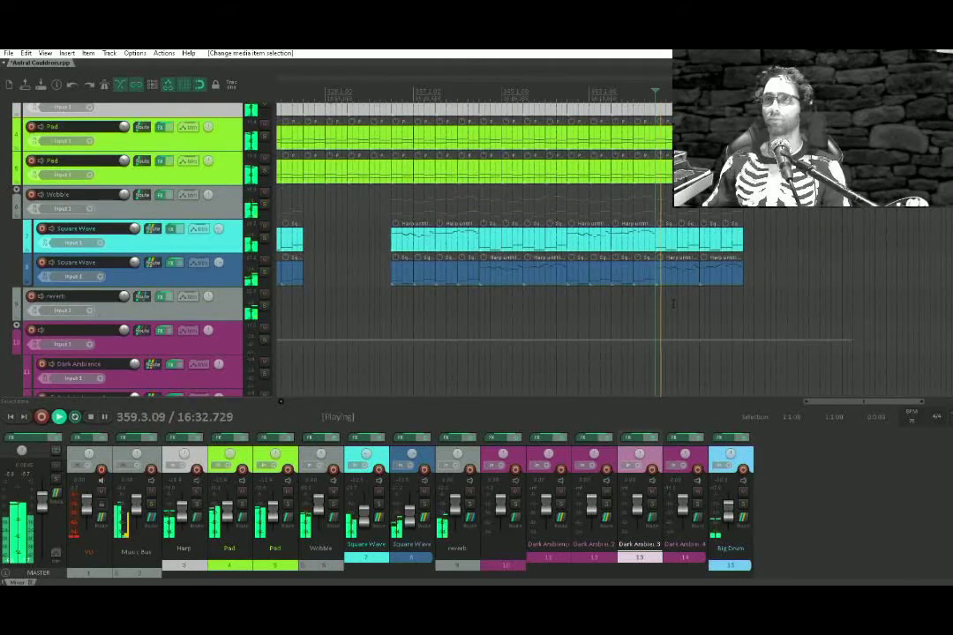
scroll(657, 247, "up", 5)
key("space")
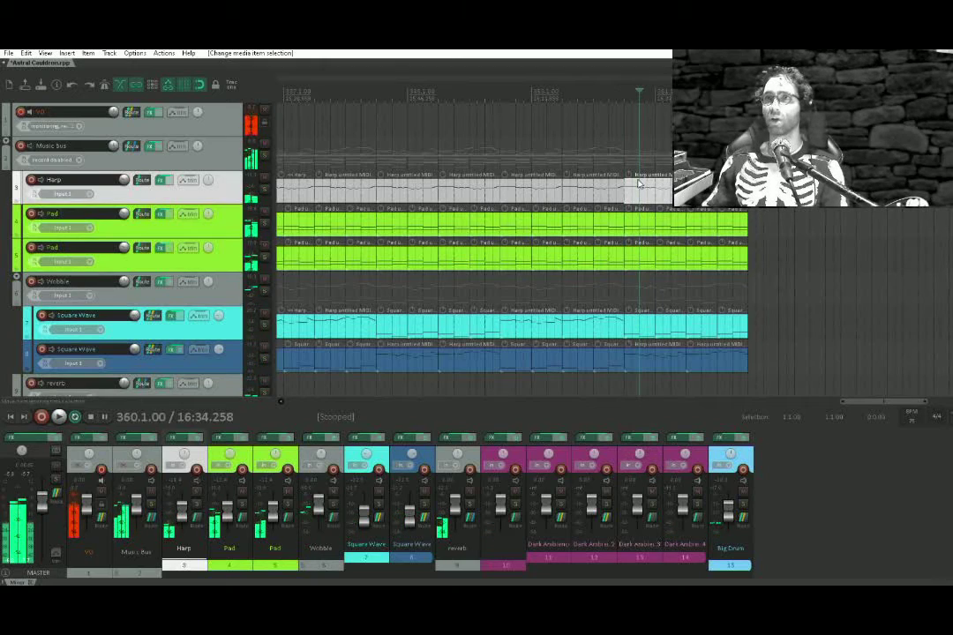
key("Delete")
scroll(629, 194, "down", 6)
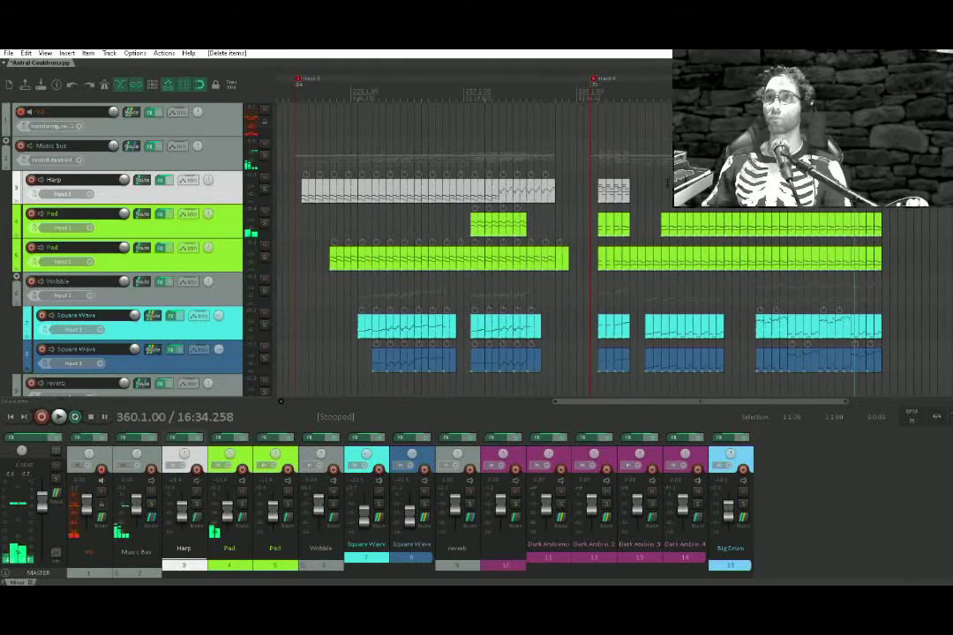
left_click_drag(629, 194, 864, 213)
key("space")
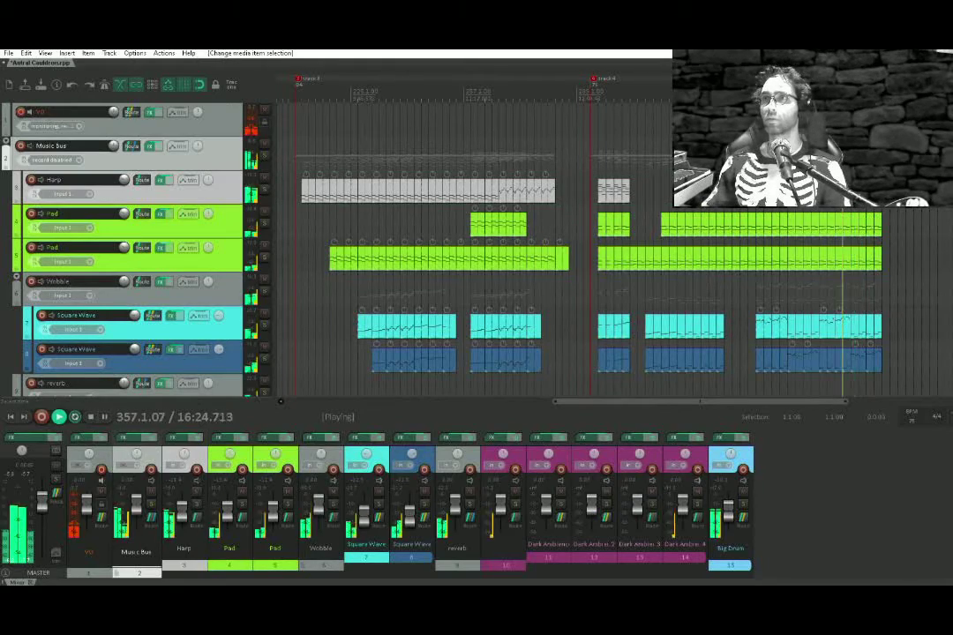
Replace the Big Drum items of measures 359 to 366 with two consecutive copies of the items at measures 299 to 302
scroll(618, 247, "down", 4)
scroll(668, 213, "down", 2)
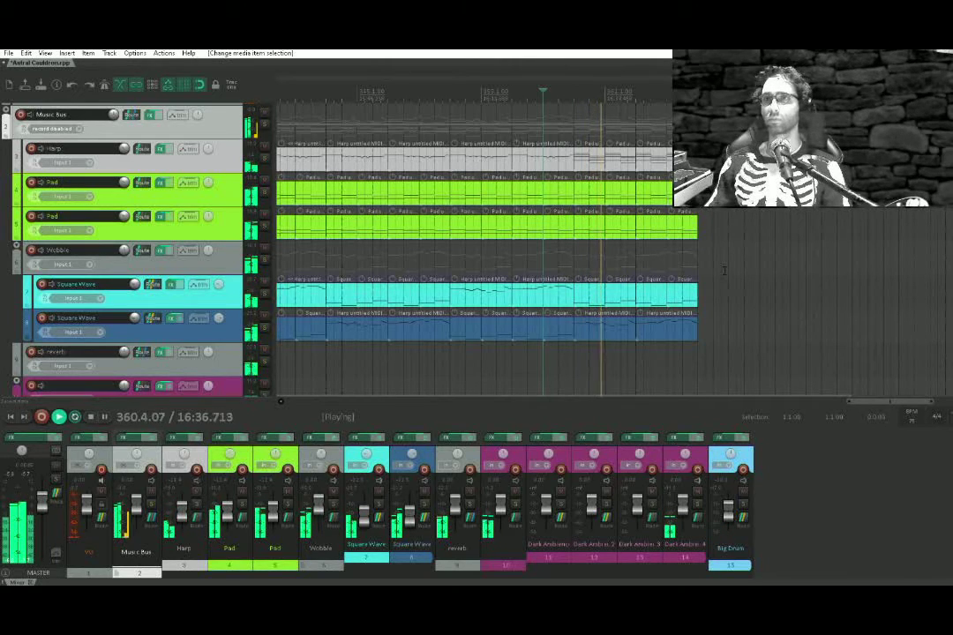
scroll(588, 319, "down", 5)
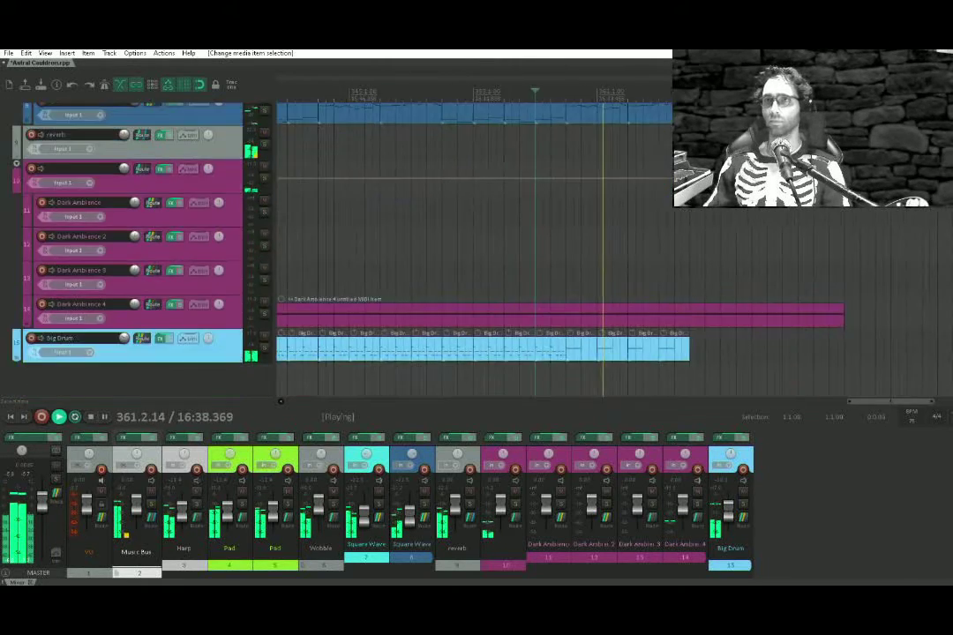
left_click_drag(569, 371, 716, 362)
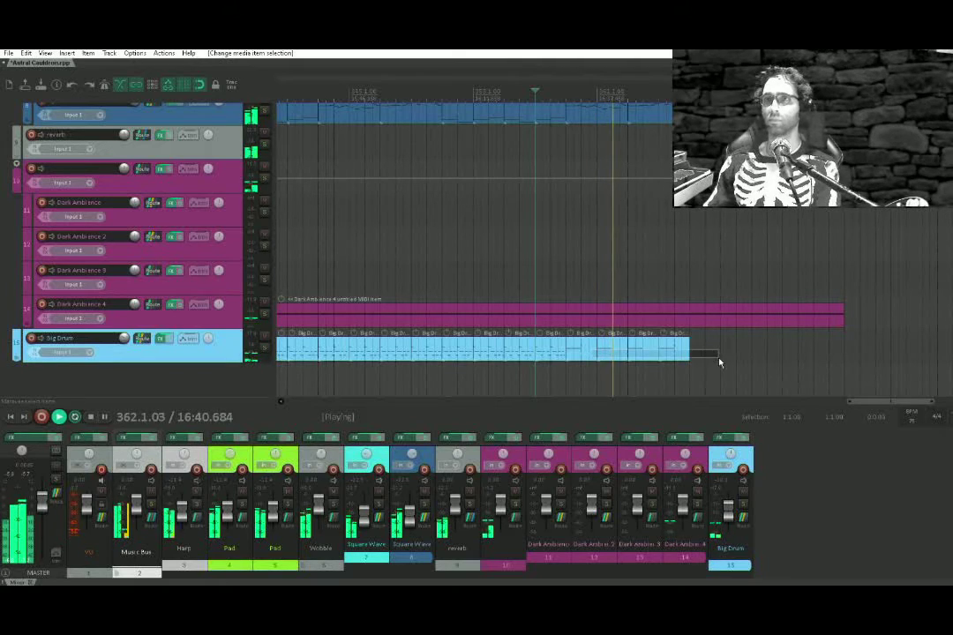
key("Delete")
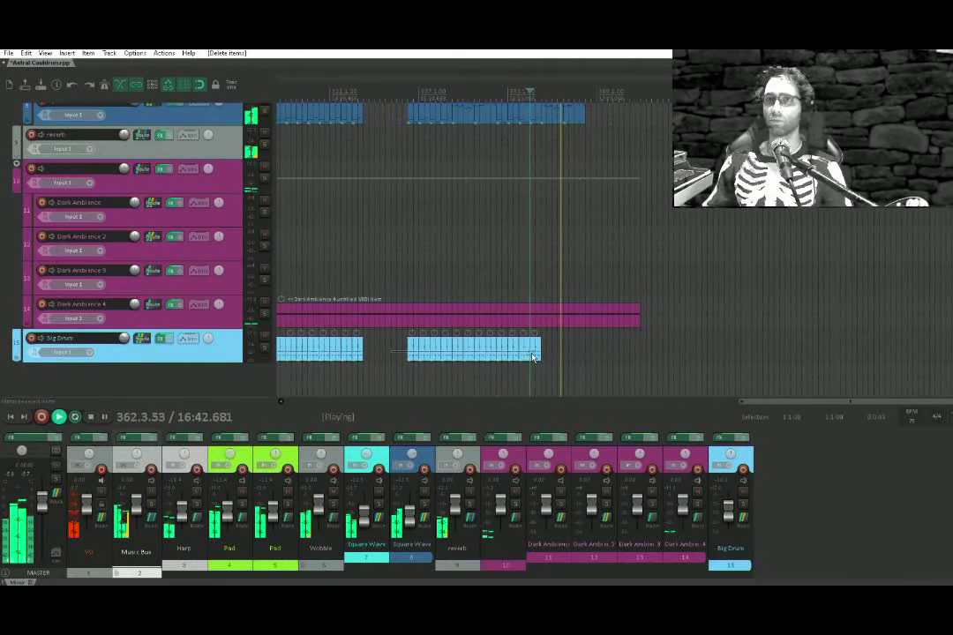
key("ctrl+z")
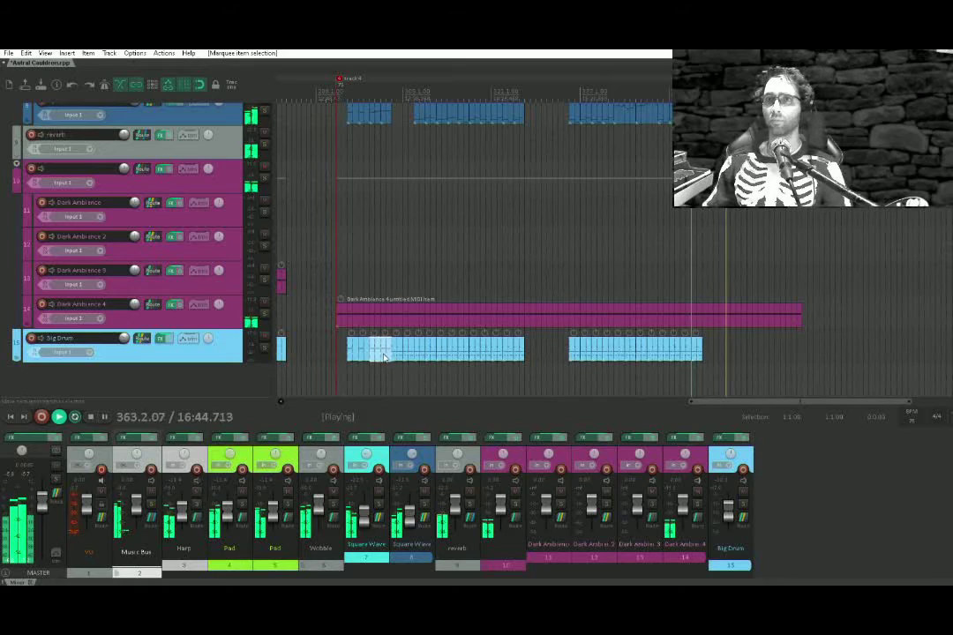
left_click_drag(381, 352, 719, 355)
key("ctrl+d")
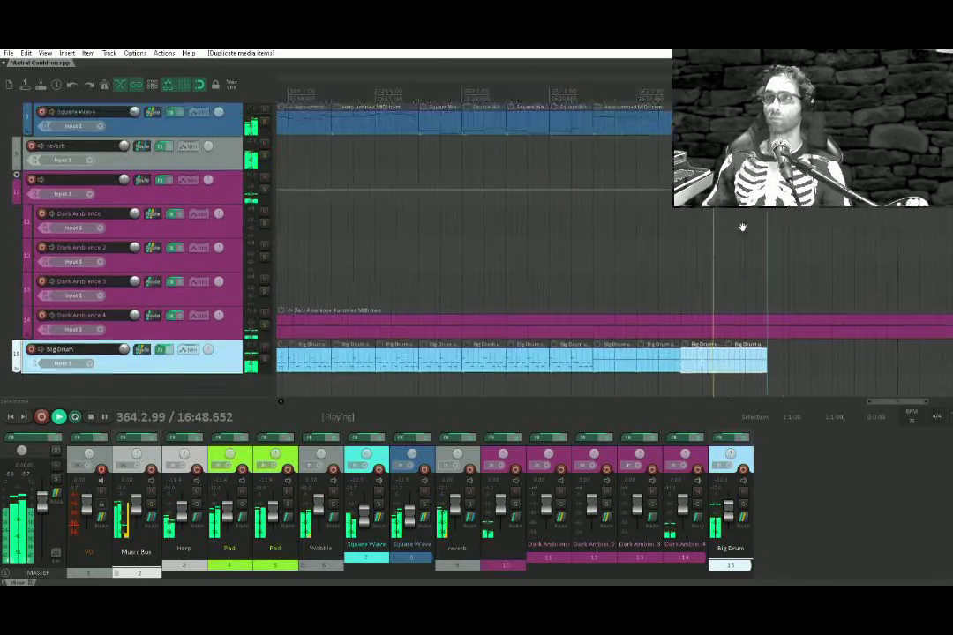
In the lower Square Wave track's last Harp item, delete the four final descending notes and extend the long note to the item's end
scroll(707, 257, "up", 2)
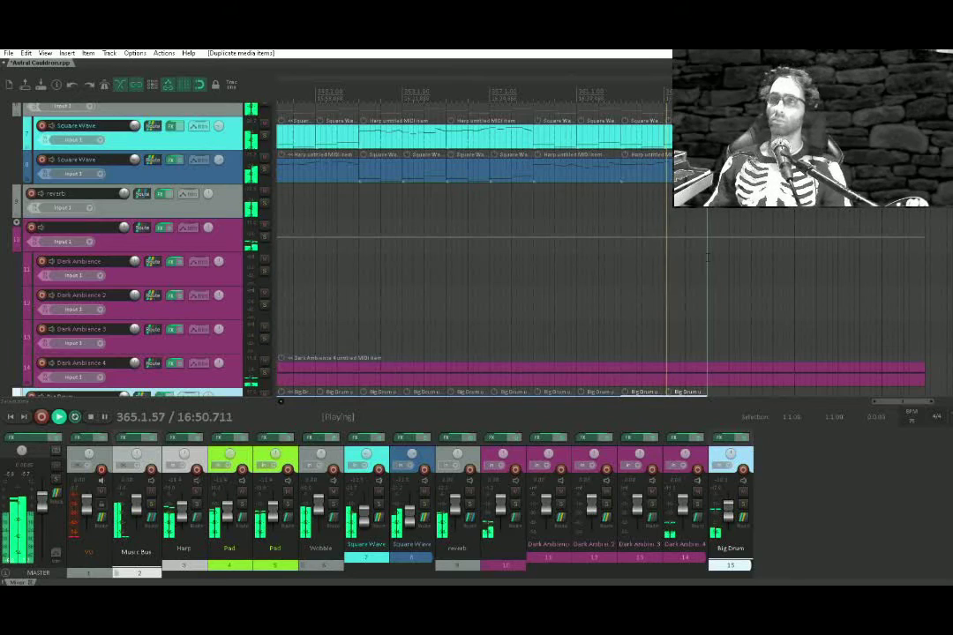
scroll(590, 264, "right", 2)
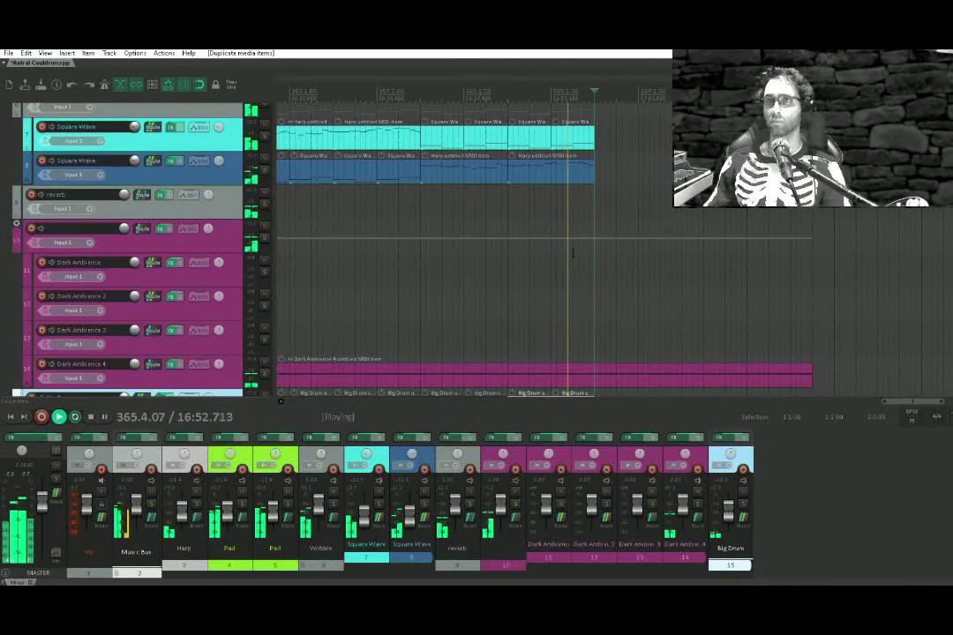
double_click(576, 168)
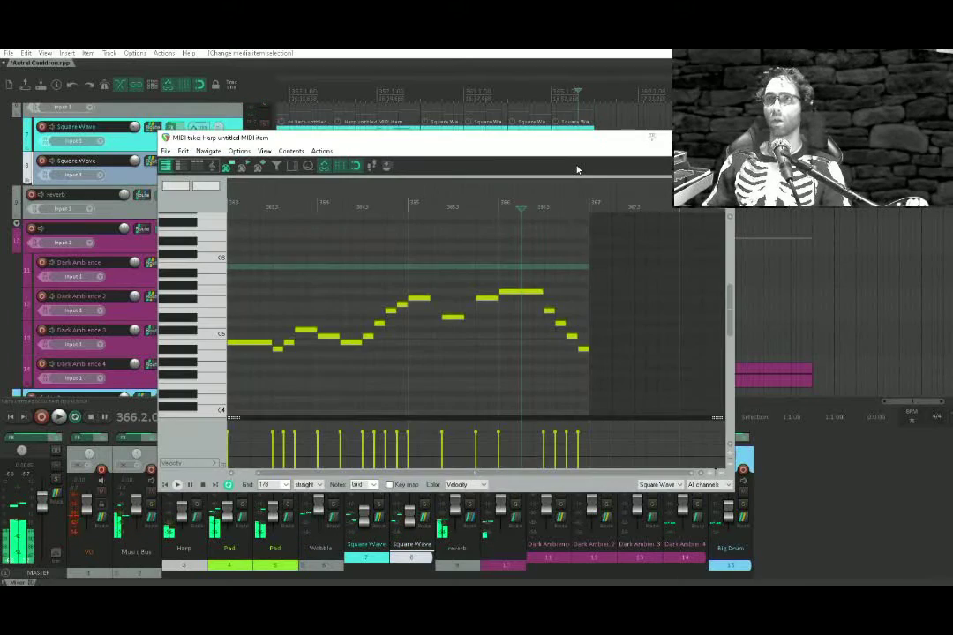
left_click_drag(549, 311, 584, 349)
left_click(533, 294)
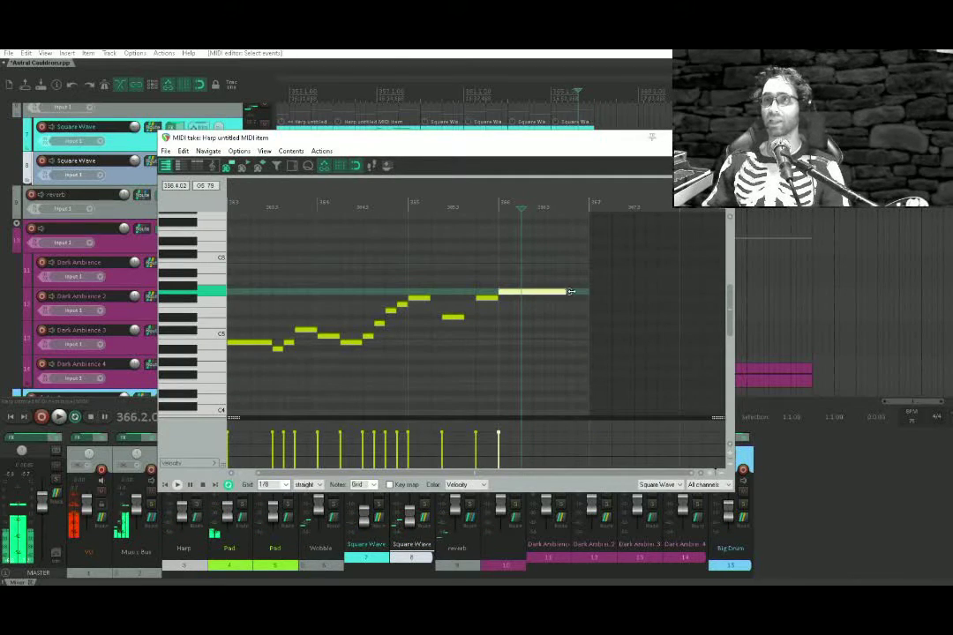
left_click_drag(571, 291, 587, 291)
key("Escape")
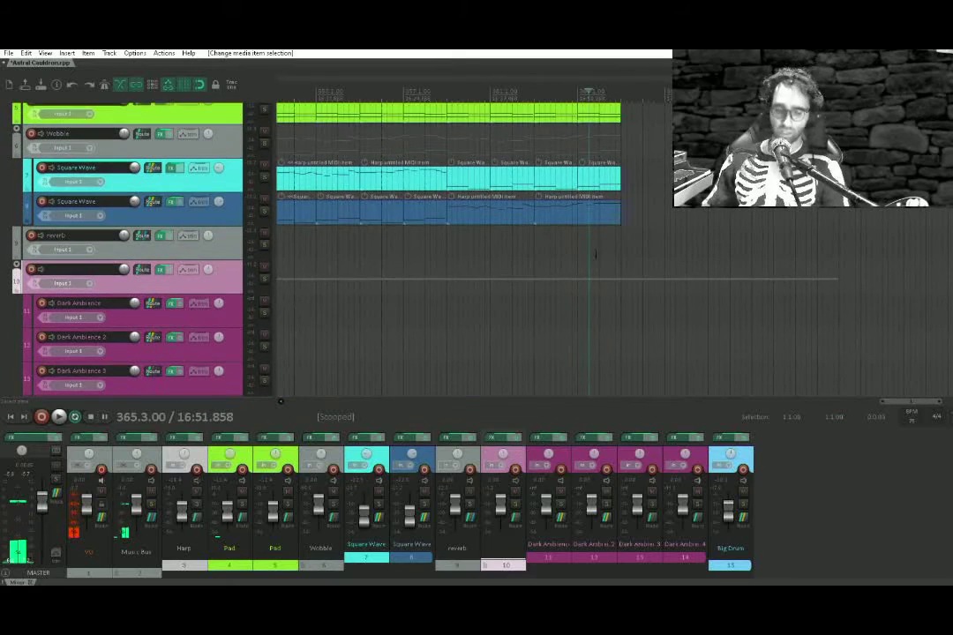
Play the ending from measure 363 to check the final held note
left_click_drag(596, 240, 539, 276)
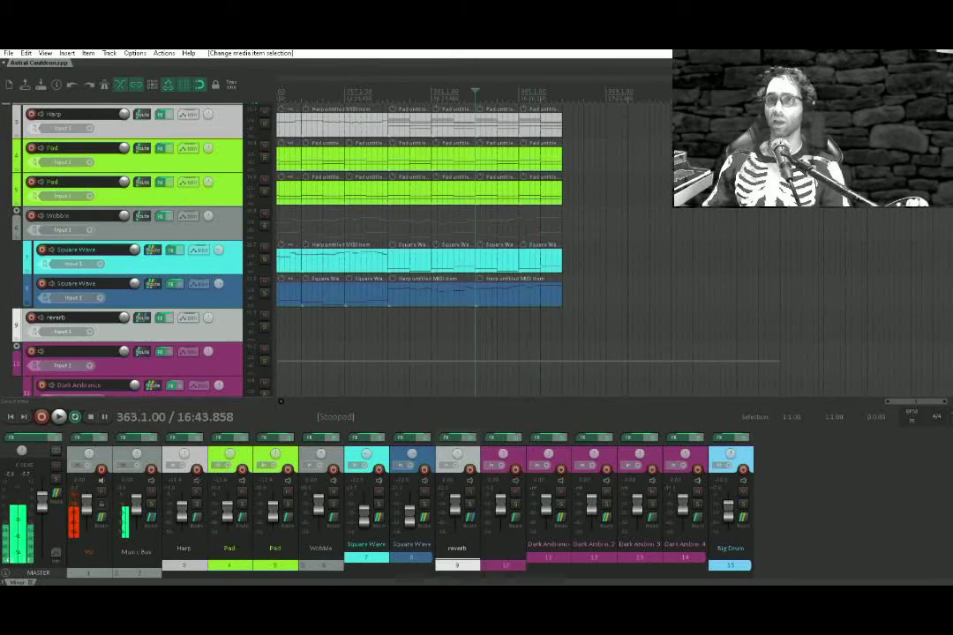
key("space")
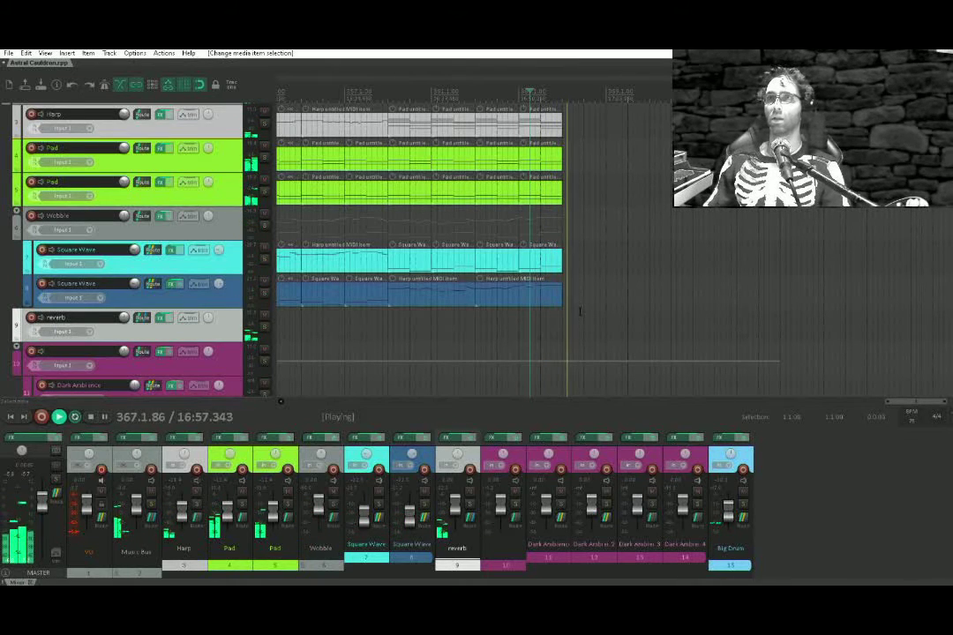
Stop playback and look over the whole arrangement, from the last track's ending back to the first track
key("space")
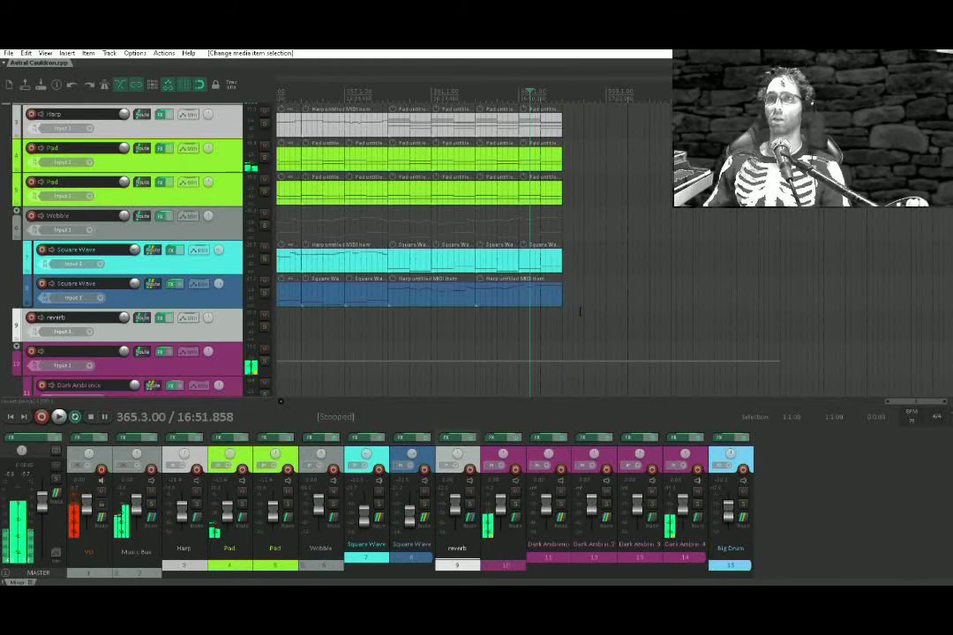
scroll(583, 209, "down", 7)
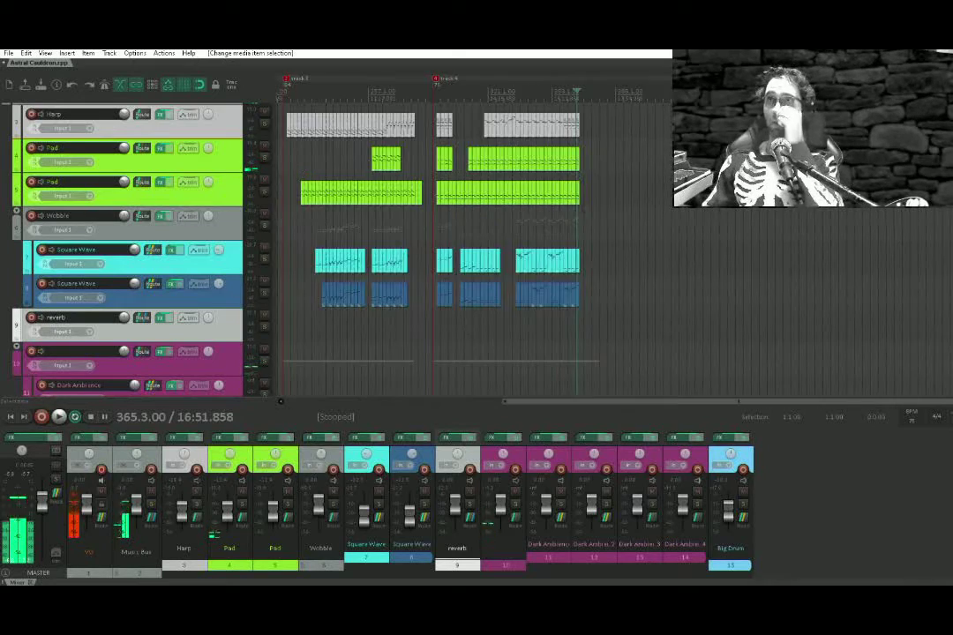
left_click_drag(582, 229, 638, 72)
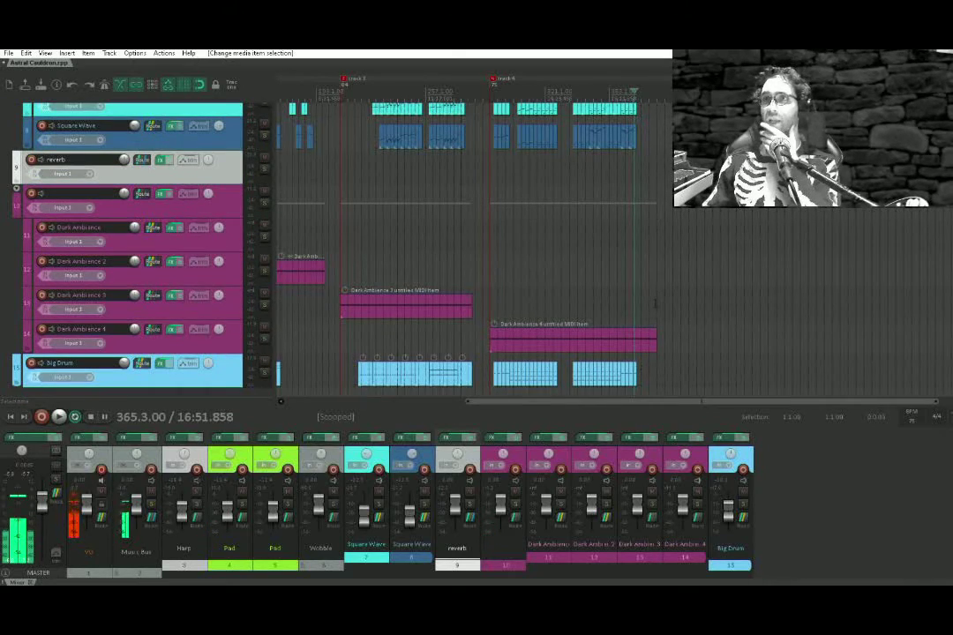
left_click(655, 305)
scroll(629, 276, "up", 3)
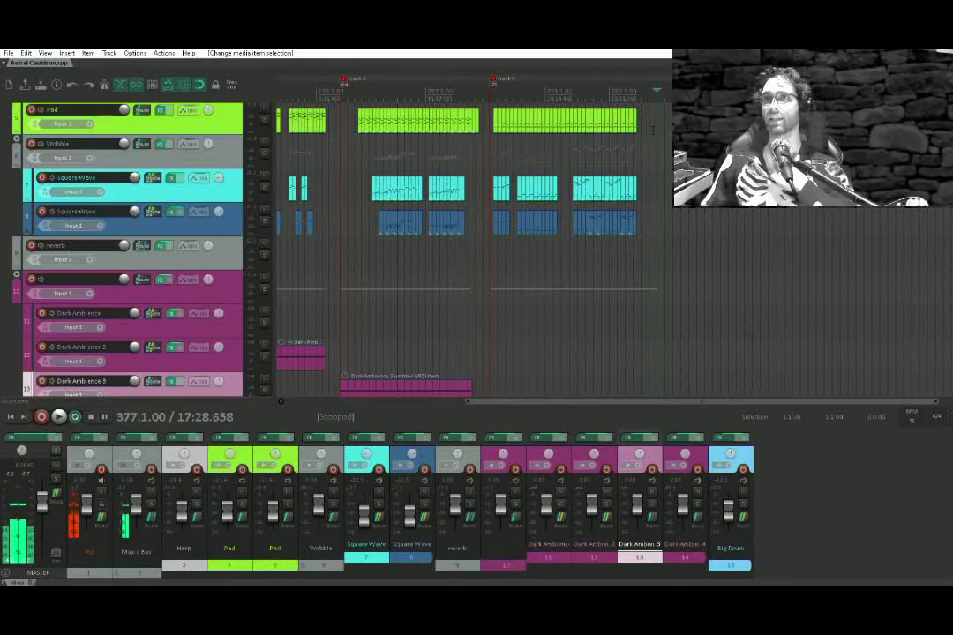
left_click_drag(534, 182, 731, 236)
left_click_drag(628, 293, 839, 285)
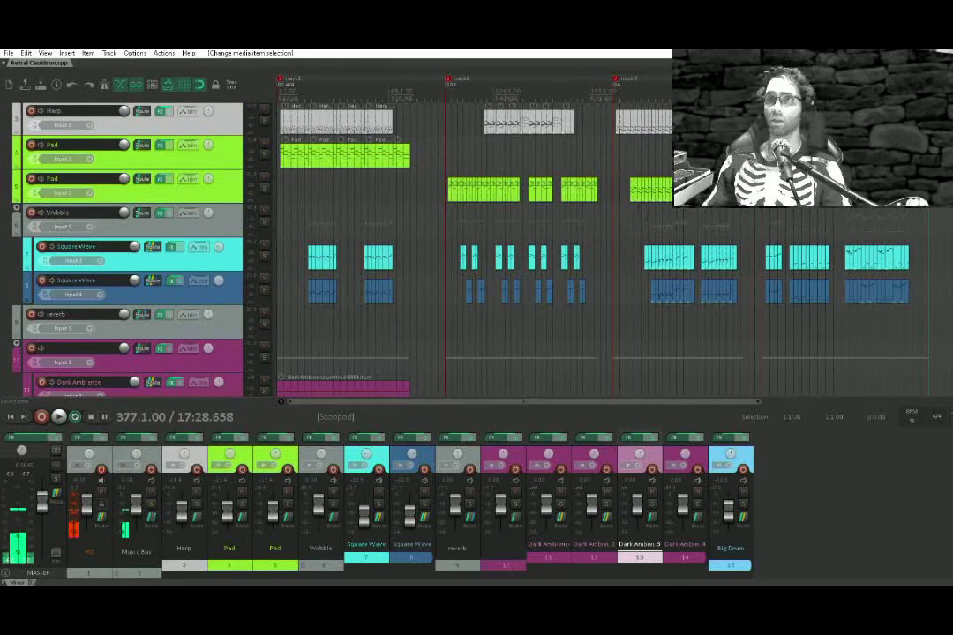
scroll(637, 207, "down", 3)
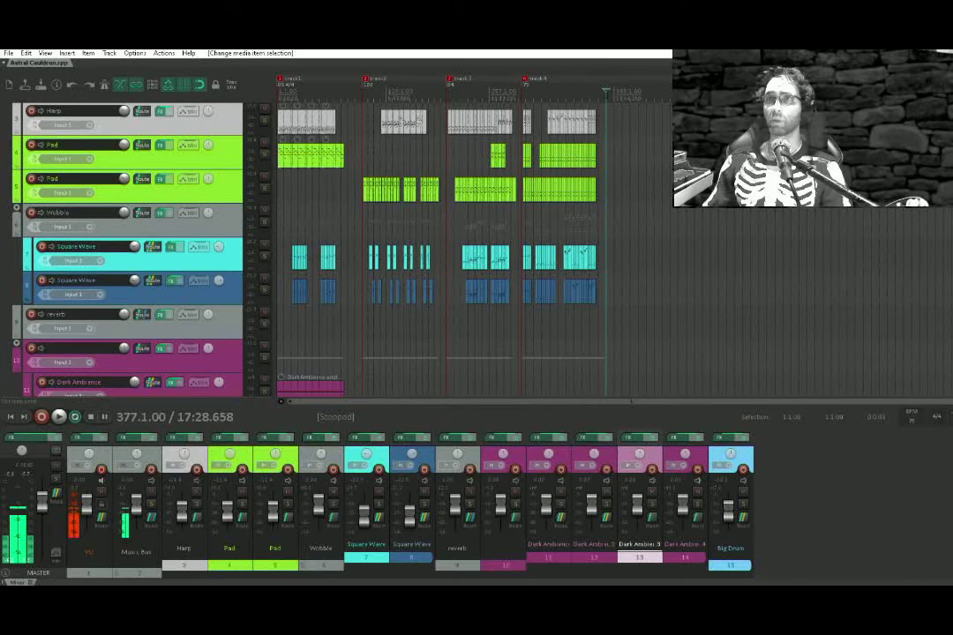
left_click_drag(606, 96, 279, 97)
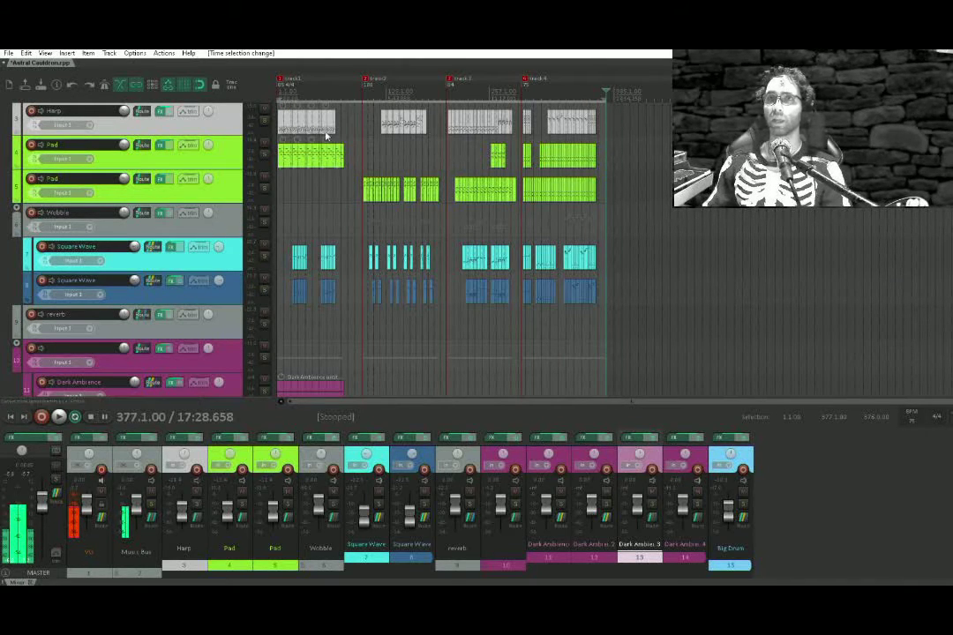
left_click(363, 208)
left_click_drag(362, 210, 347, 214)
left_click(438, 217)
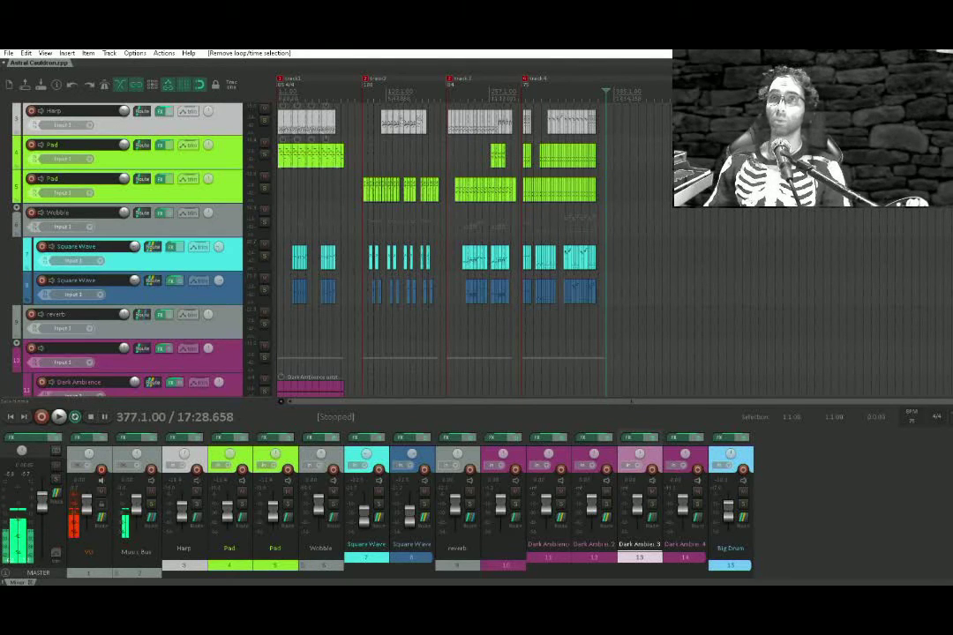
Play the first track's ending to hear its tail fade, and add an end marker at measure 79
left_click(346, 224)
scroll(347, 223, "up", 8)
left_click_drag(347, 223, 489, 108)
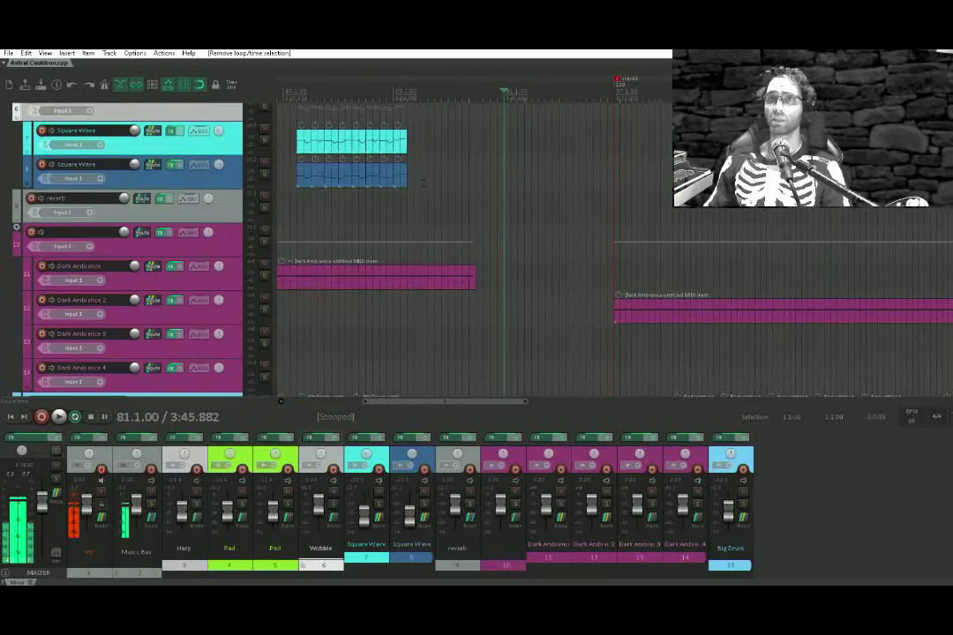
left_click(428, 178)
scroll(463, 196, "up", 3)
left_click(470, 195)
scroll(470, 194, "up", 4)
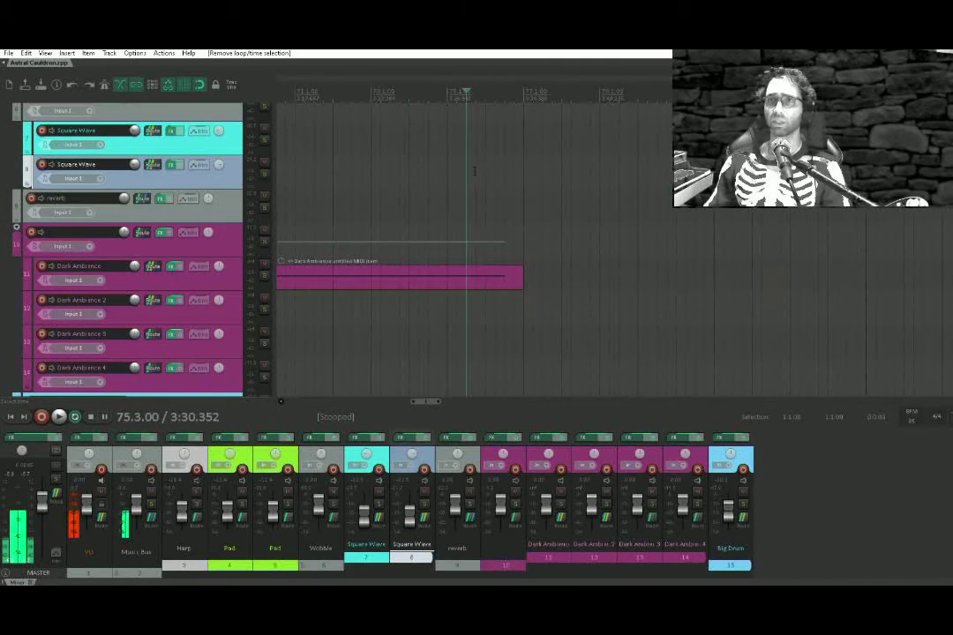
left_click_drag(469, 175, 467, 229)
scroll(550, 256, "up", 2)
scroll(447, 220, "down", 4)
key("space")
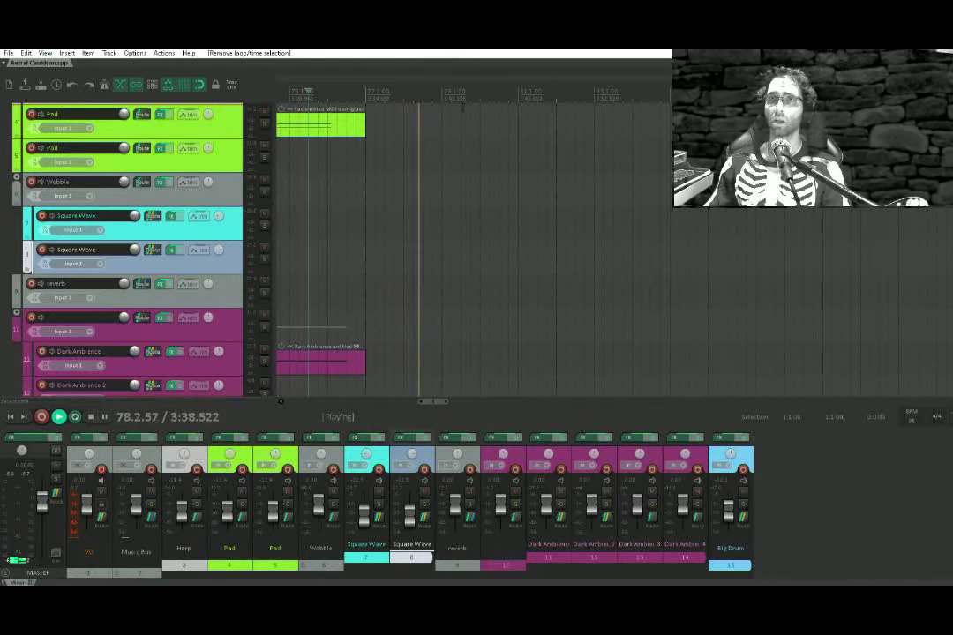
left_click(445, 111)
key("space")
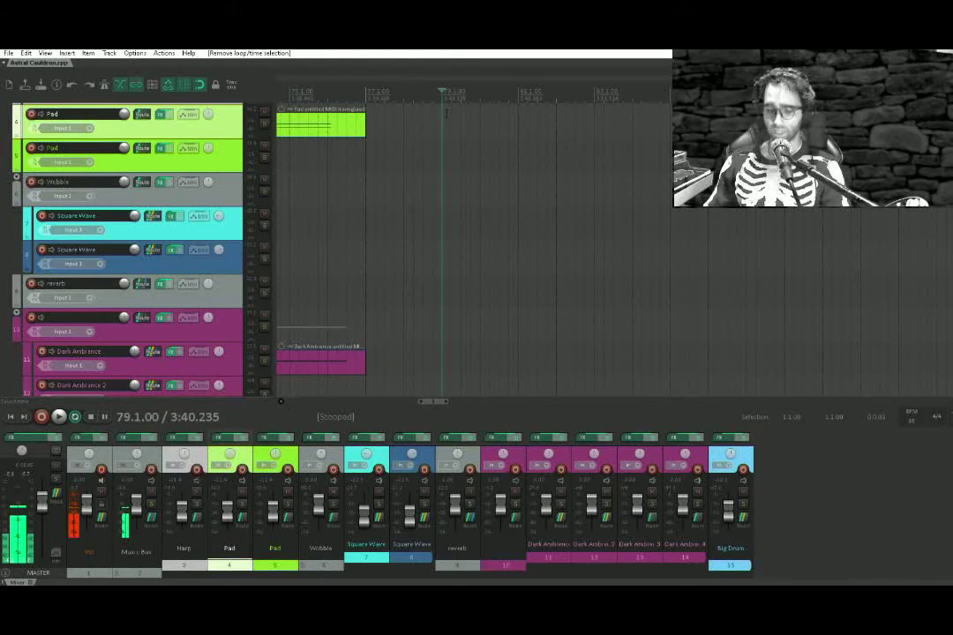
Play the second track's ending from about measure 198 and add an end marker at beat 4 of measure 200
scroll(446, 111, "down", 3)
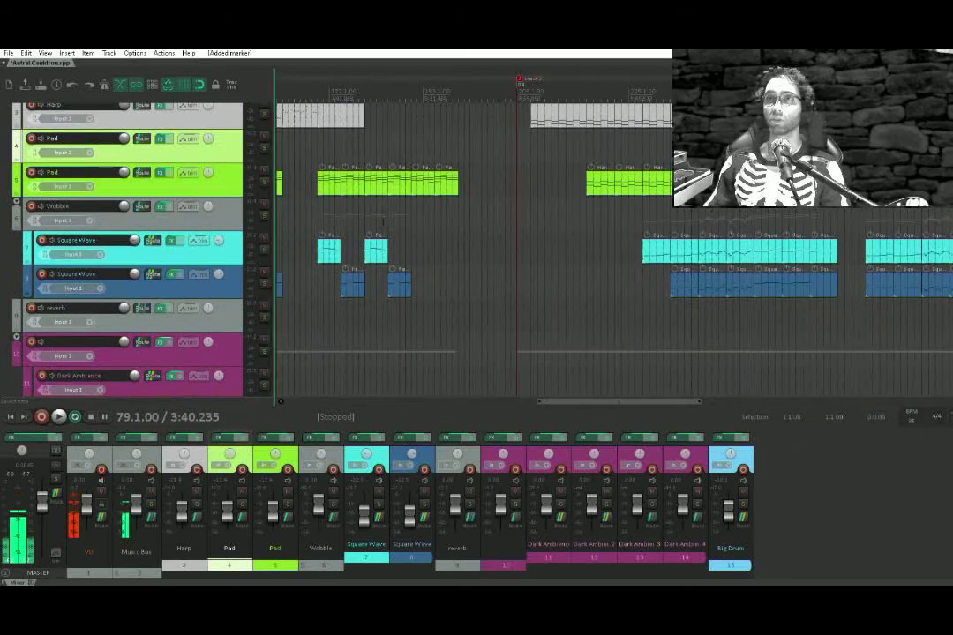
left_click(453, 145)
key("space")
left_click_drag(468, 258, 421, 130)
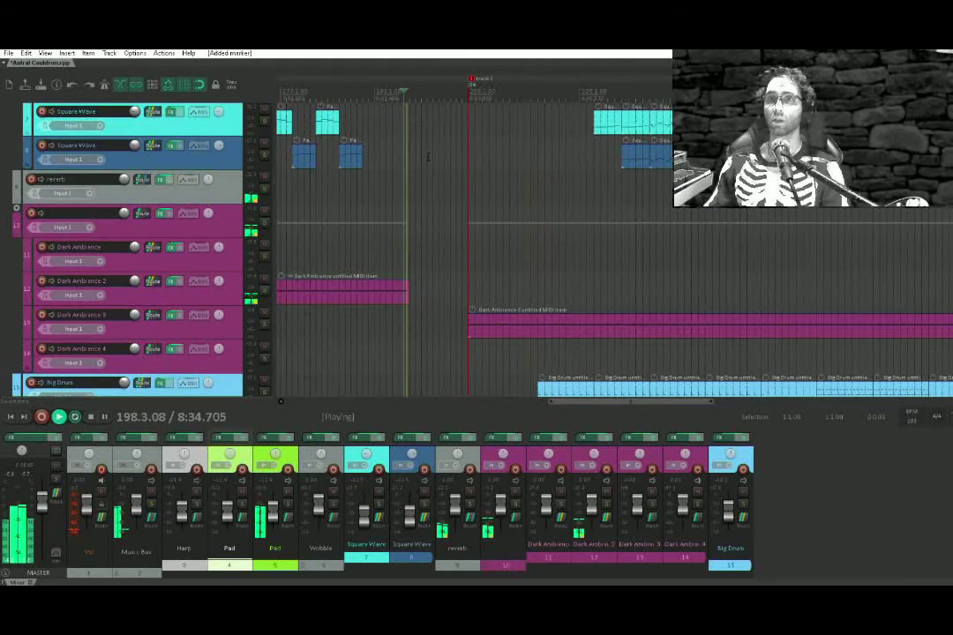
scroll(356, 152, "up", 4)
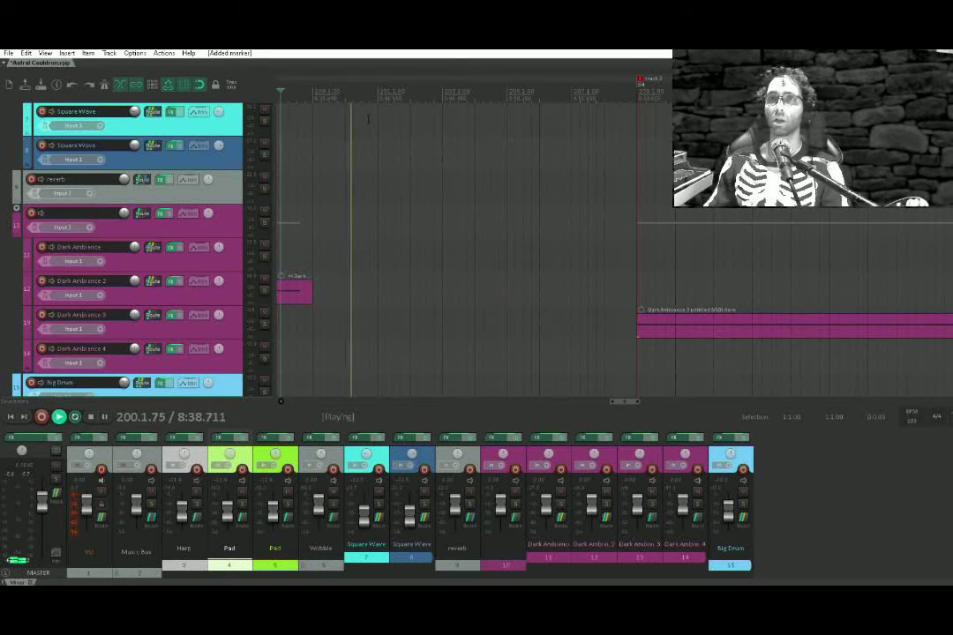
left_click(370, 118)
key("space")
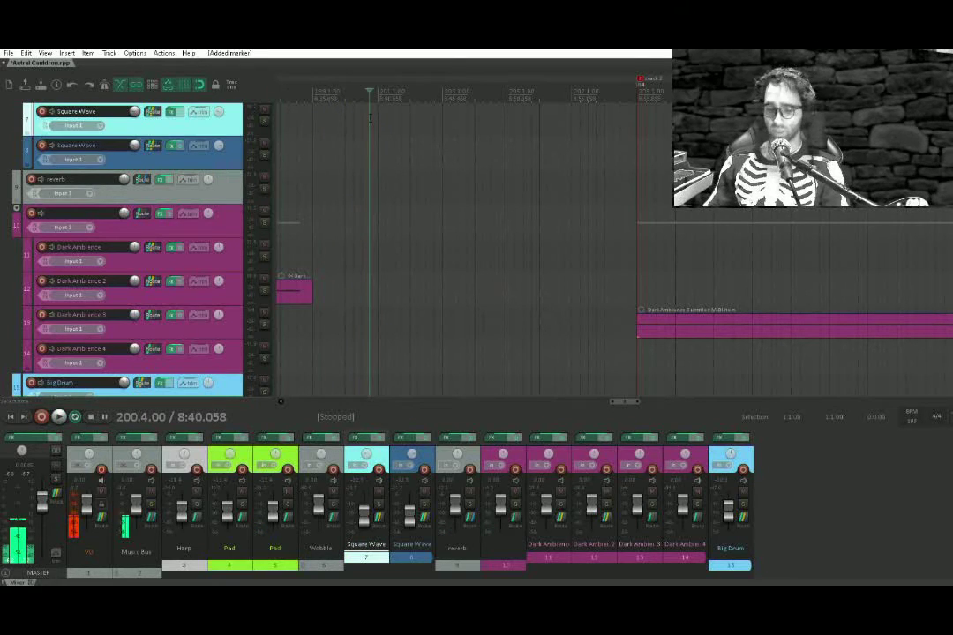
Play the third track's ending from measure 281 and add an end marker at measure 285
scroll(370, 117, "down", 5)
left_click(566, 179)
key("space")
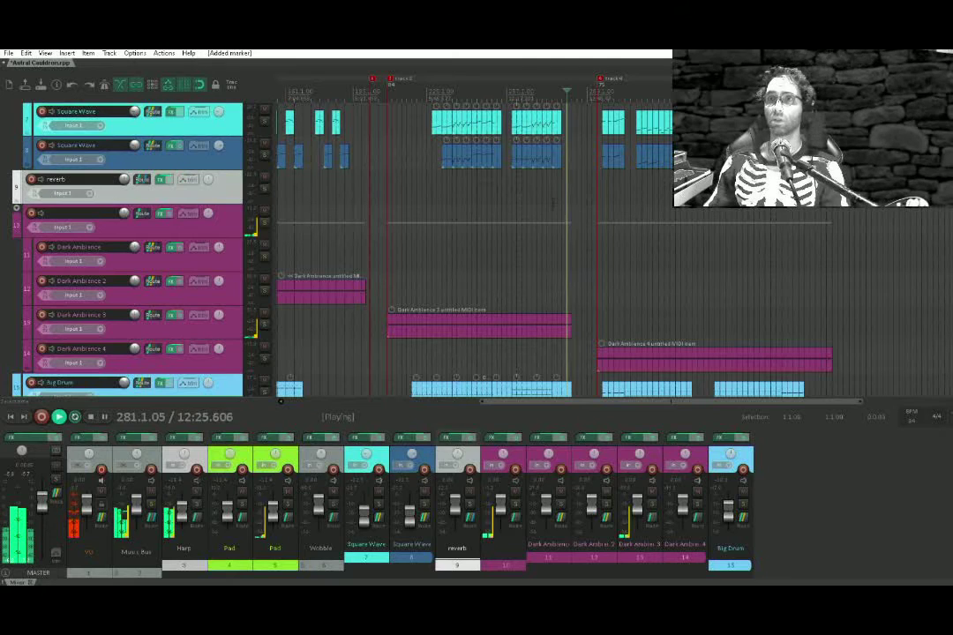
scroll(572, 198, "up", 5)
left_click_drag(572, 207, 395, 208)
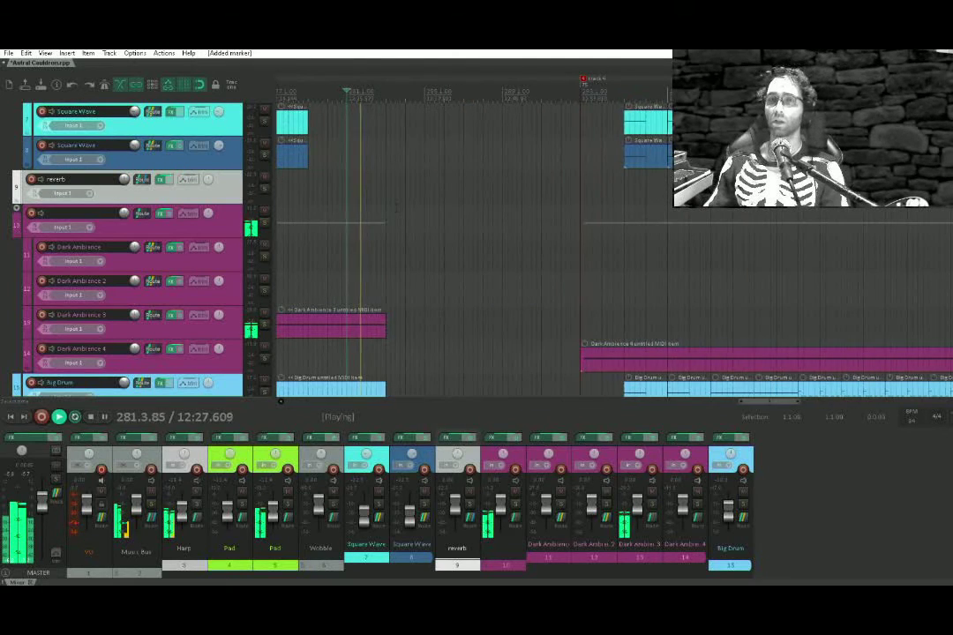
scroll(395, 209, "up", 3)
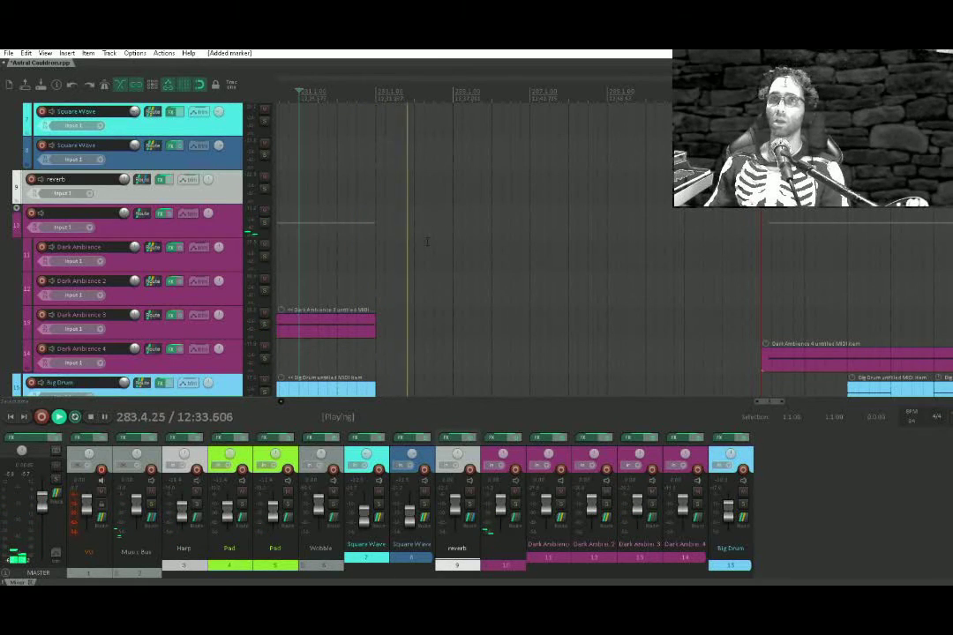
left_click(454, 204)
key("space")
Play the fourth track's ending from measure 369
scroll(648, 213, "down", 3)
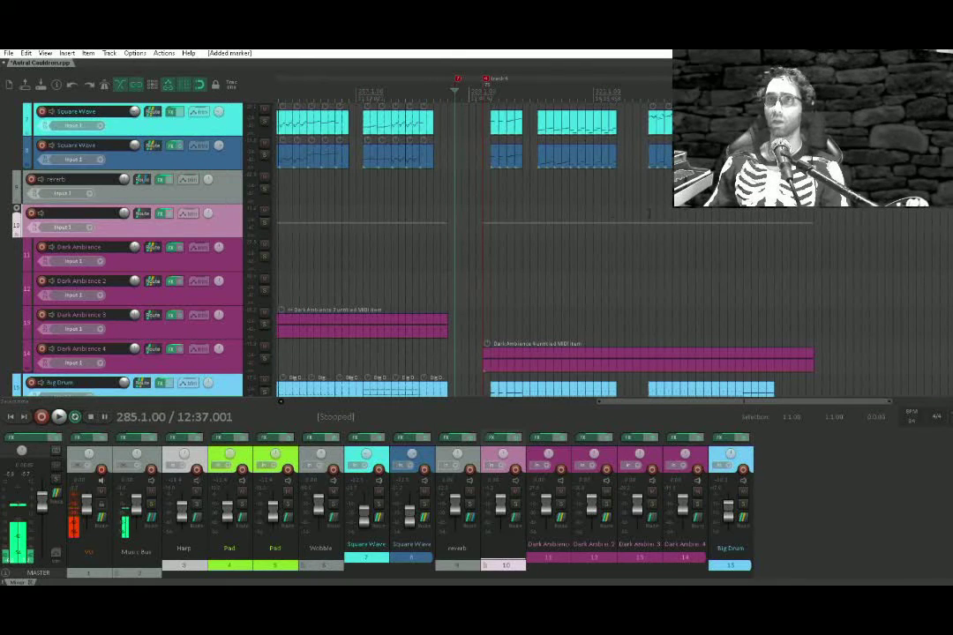
left_click(759, 196)
left_click(782, 196)
key("space")
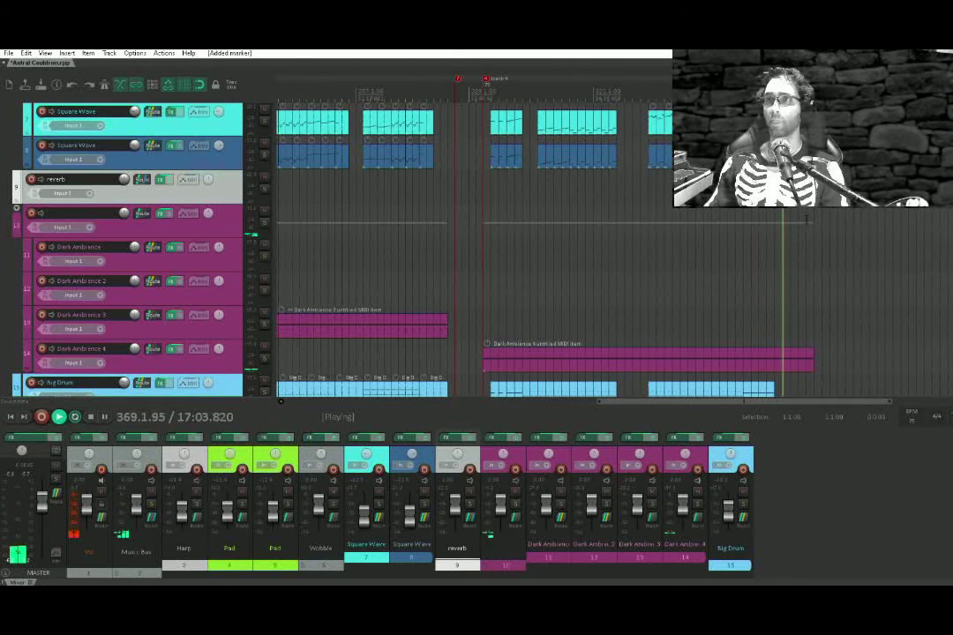
key("space")
Try to play from the end of the Dark Ambience 4 item at measure 377 to hear its tail
left_click(845, 346)
scroll(844, 346, "up", 4)
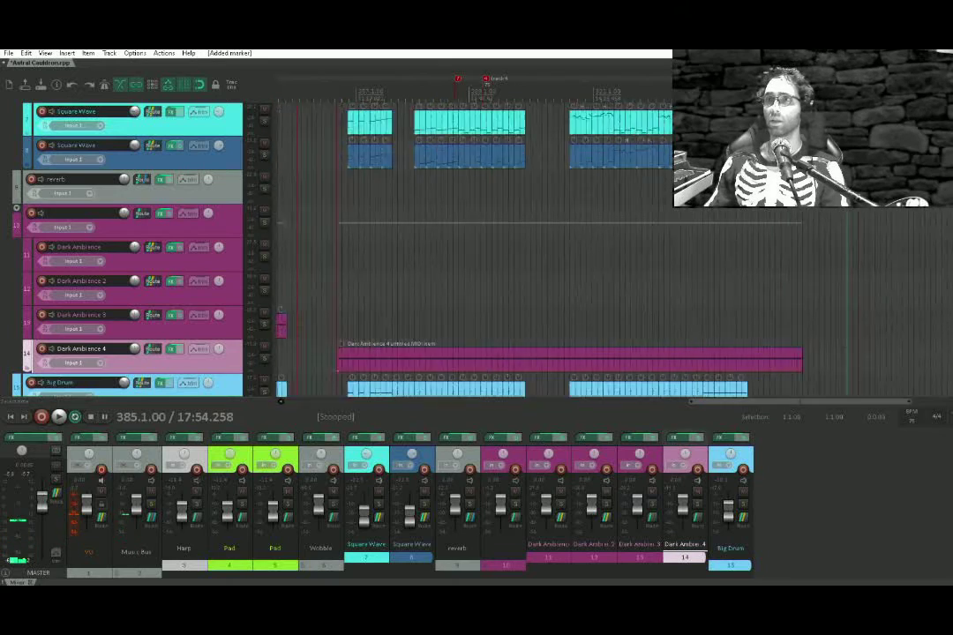
left_click(804, 351)
scroll(797, 351, "up", 4)
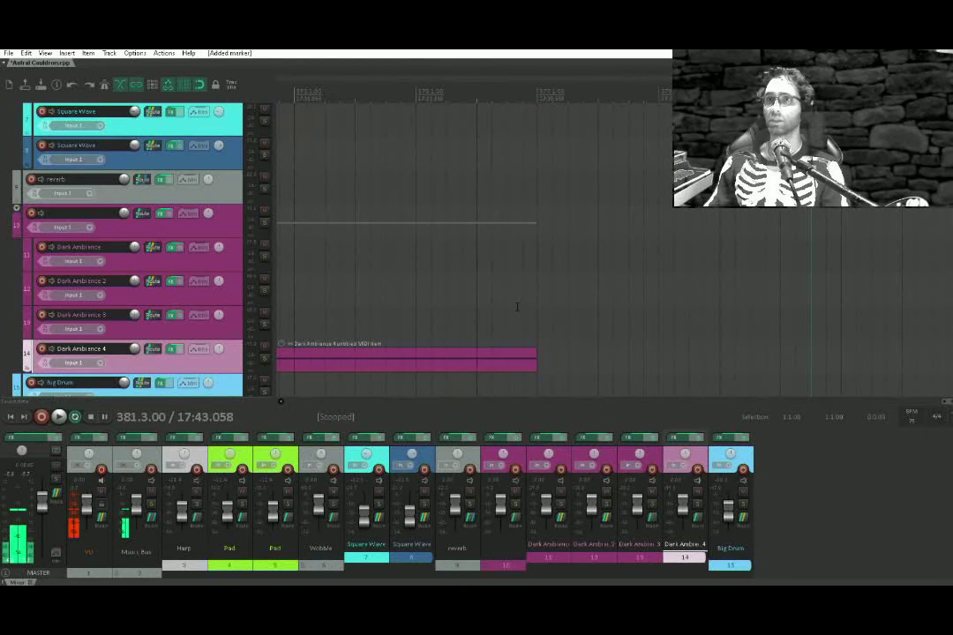
left_click(519, 308)
left_click(538, 304)
key("space")
scroll(734, 298, "down", 4)
key("space")
key("space")
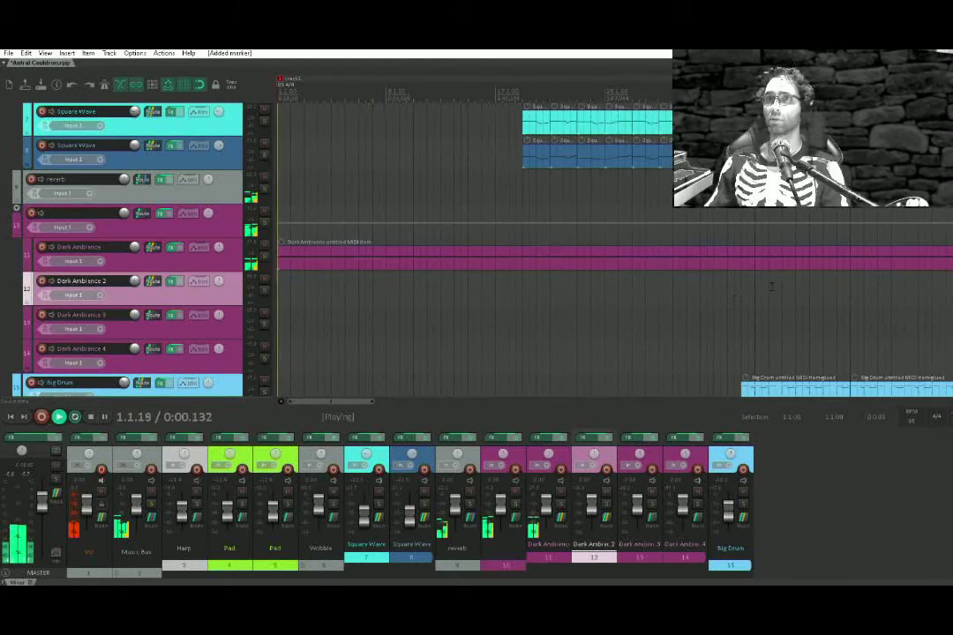
scroll(683, 300, "up", 1)
key("space")
scroll(644, 295, "down", 6)
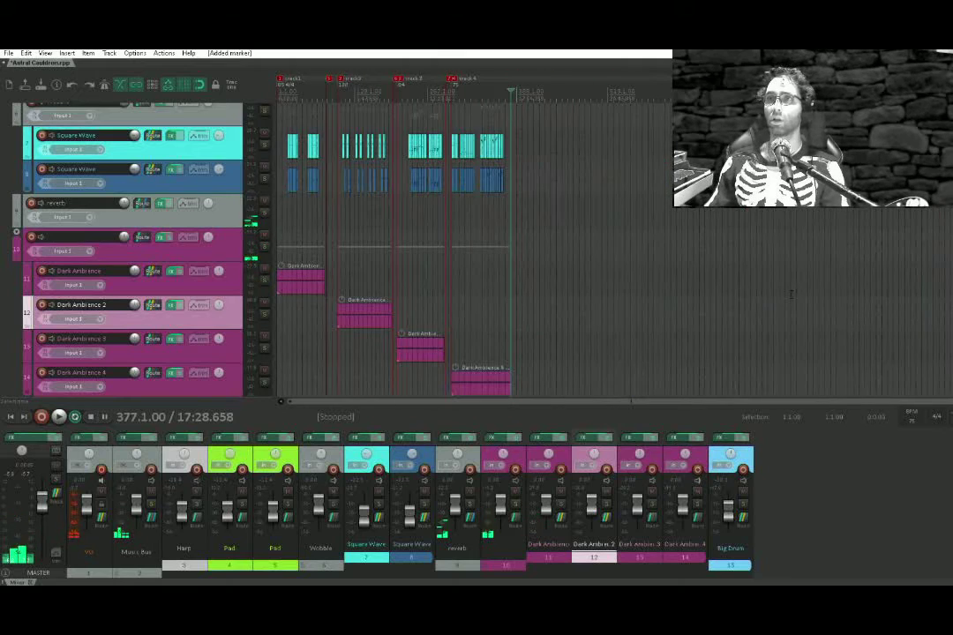
Extend the Dark Ambience 4 item to measure 381 and add an end marker there
left_click(521, 327)
scroll(519, 325, "up", 6)
left_click_drag(494, 305, 415, 236)
scroll(410, 263, "up", 4)
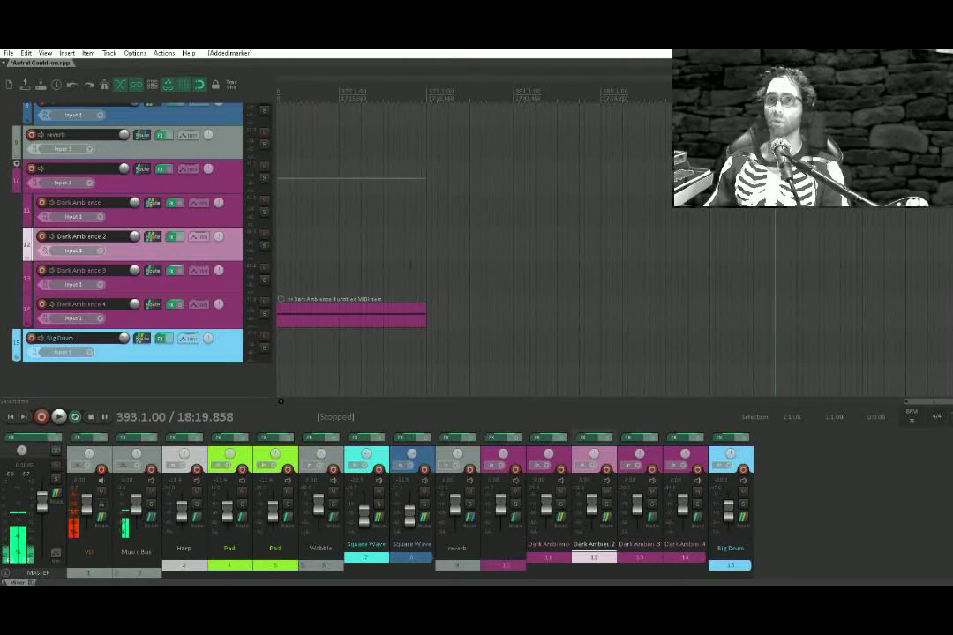
left_click_drag(421, 317, 509, 319)
left_click_drag(424, 279, 517, 269)
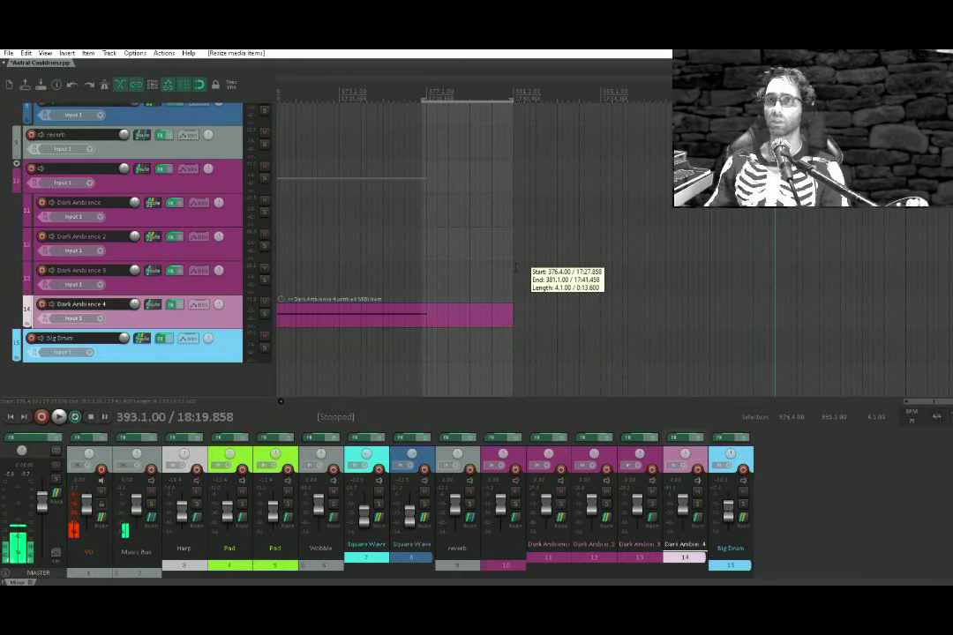
left_click(511, 282)
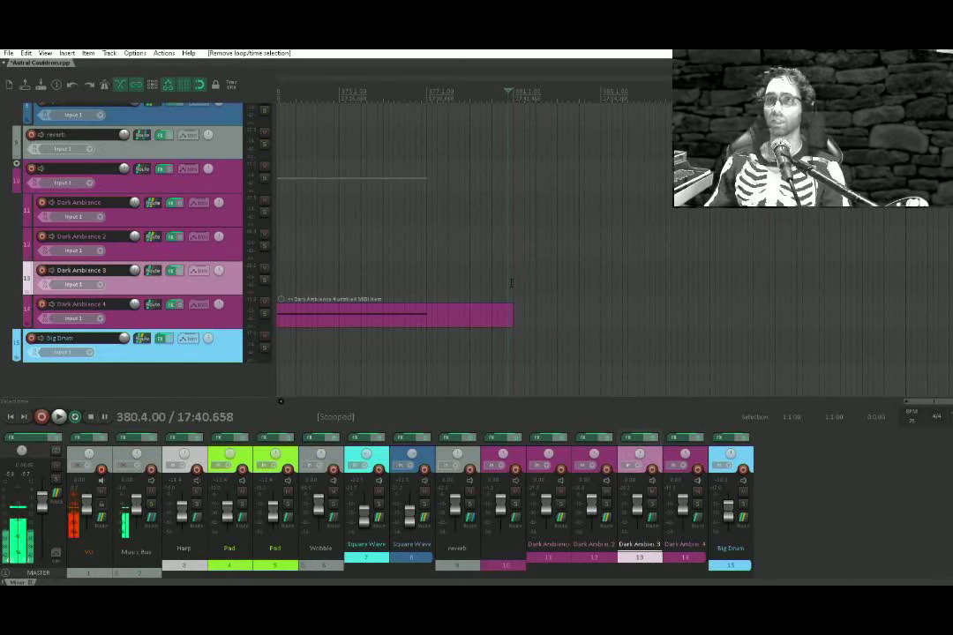
left_click(515, 289)
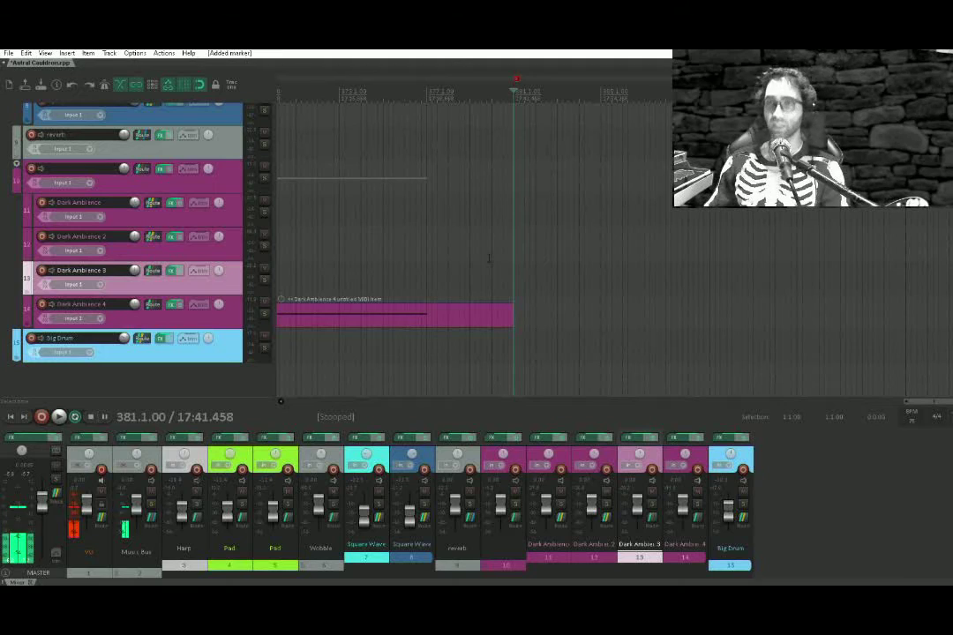
Save the project and look over the full arrangement with its track markers
scroll(489, 259, "down", 5)
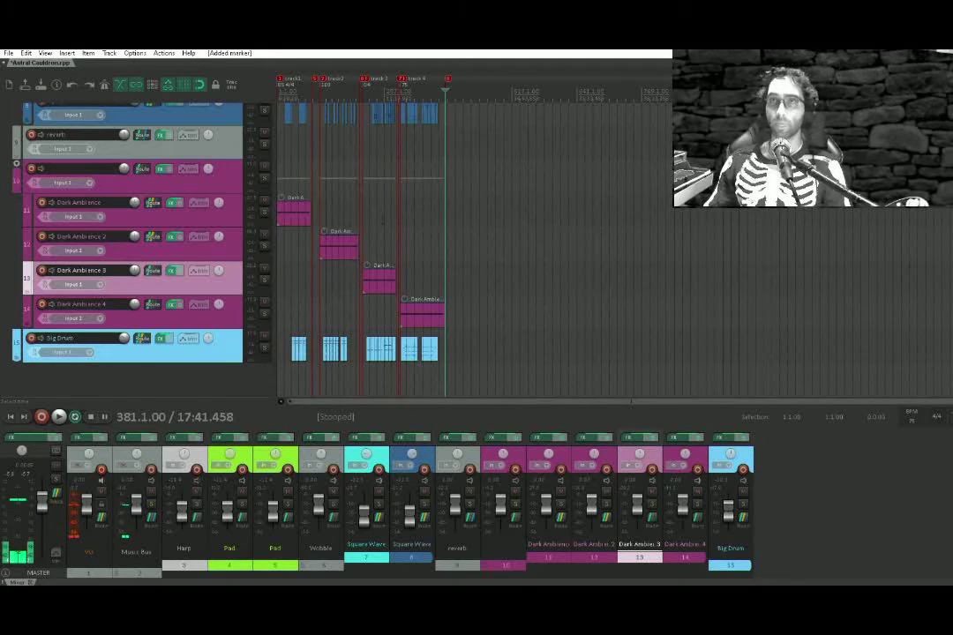
left_click(432, 183)
scroll(538, 188, "up", 1)
scroll(425, 207, "up", 5)
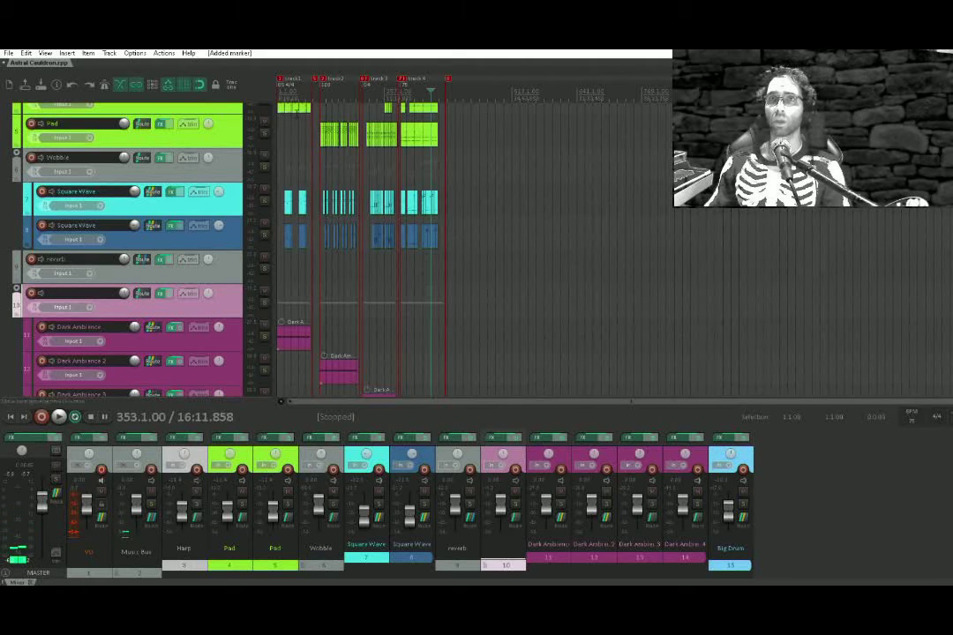
scroll(351, 219, "up", 3)
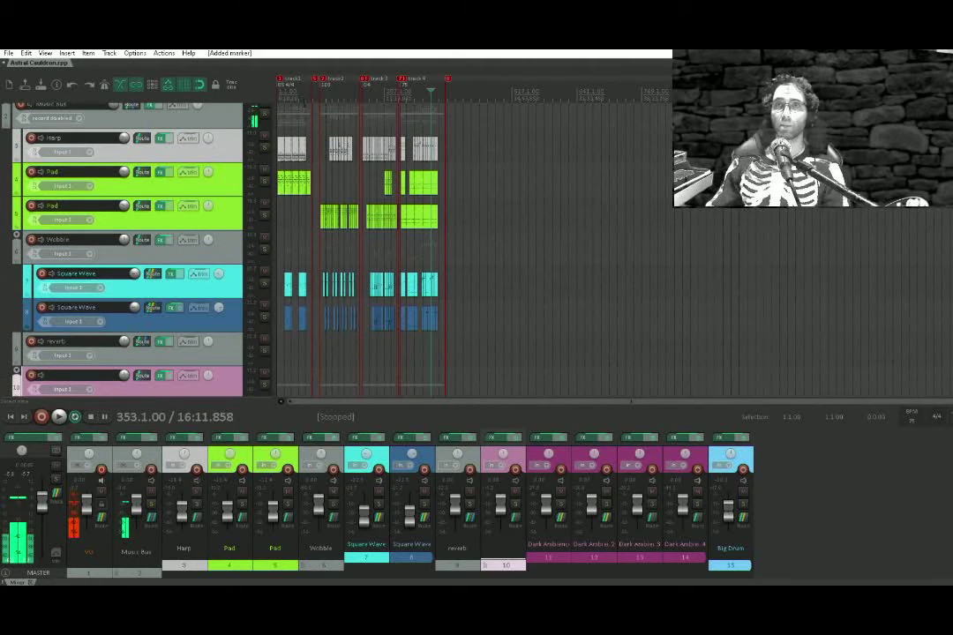